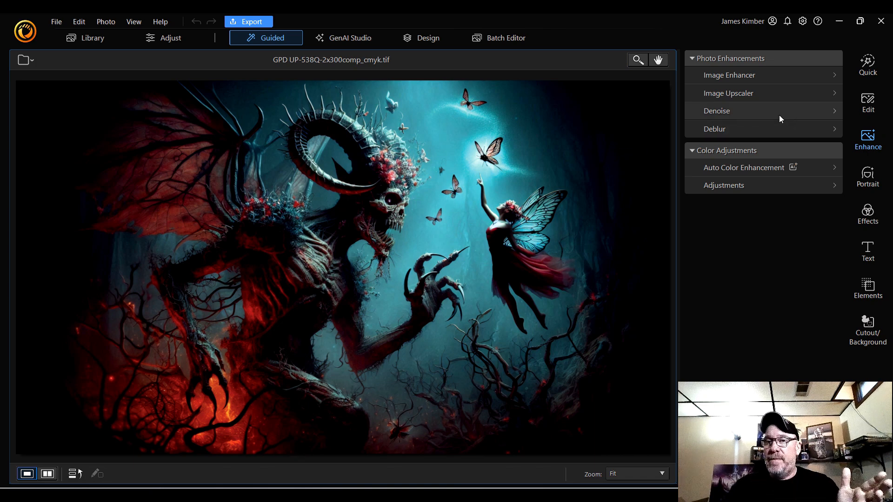
Step: Open Auto/Manual Removal for the artwork in manual mode and set the brush size to 16
{"action": "left_click", "coordinate": [868, 104]}
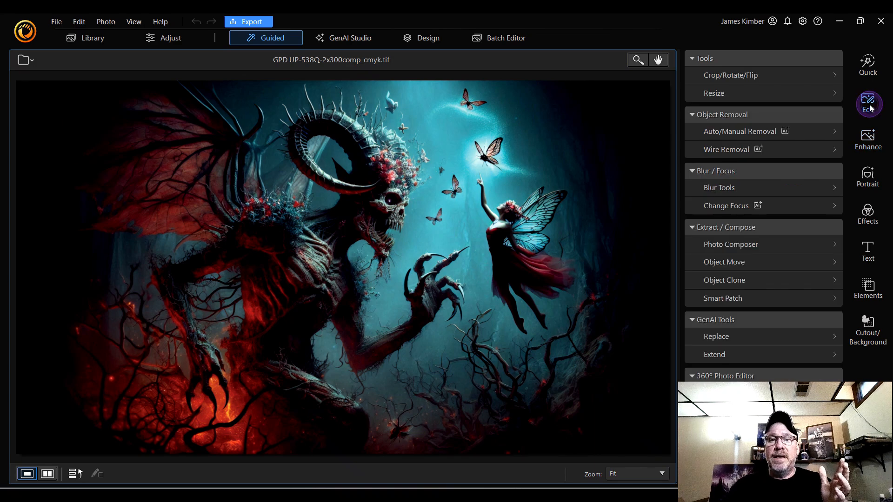
{"action": "left_click", "coordinate": [763, 132]}
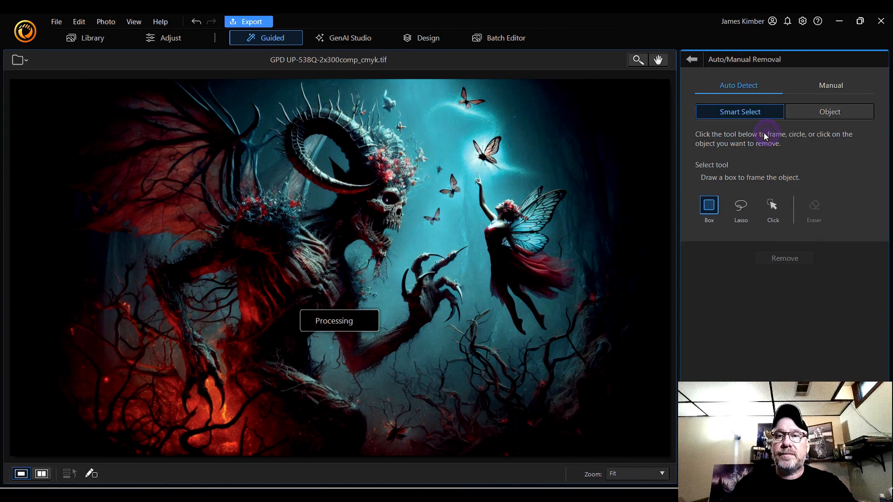
{"action": "left_click", "coordinate": [833, 86]}
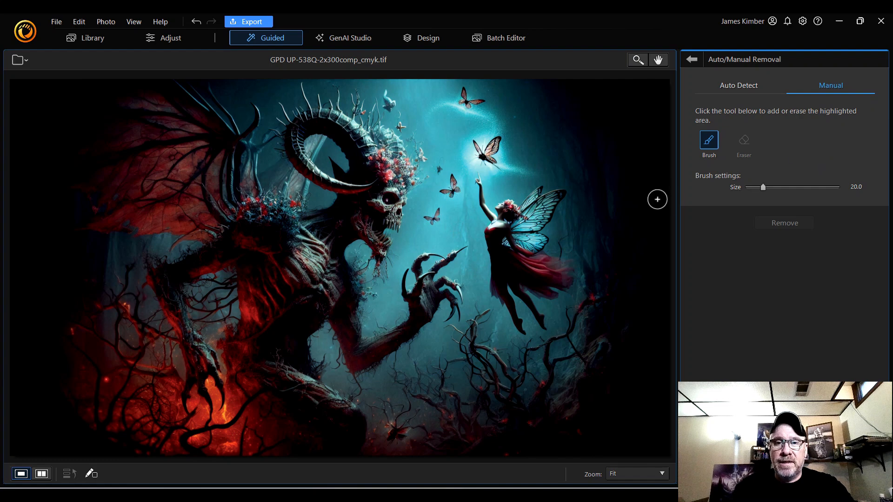
{"action": "scroll", "coordinate": [606, 212], "scroll_direction": "up", "scroll_amount": 3}
{"action": "scroll", "coordinate": [607, 212], "scroll_direction": "down", "scroll_amount": 6}
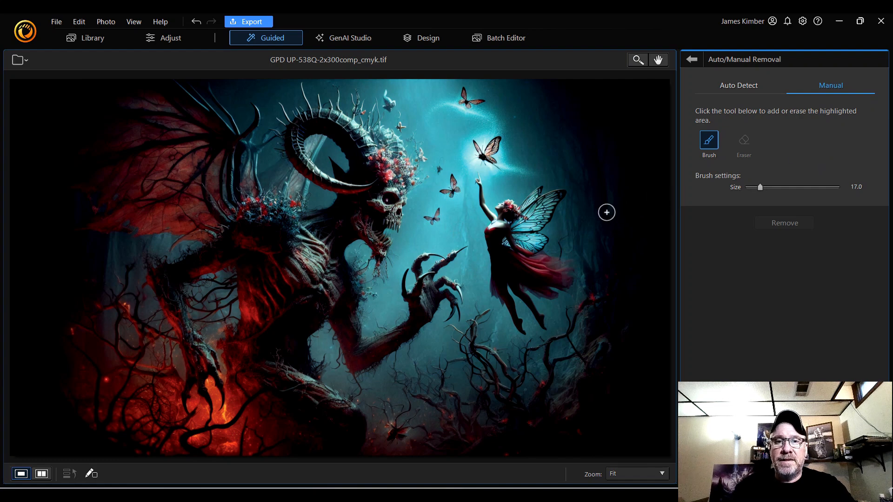
{"action": "scroll", "coordinate": [607, 212], "scroll_direction": "down", "scroll_amount": 1}
Step: Set a custom zoom of 150% on the image and undo the stray brush dab below the creature's jaw
{"action": "left_click", "coordinate": [633, 474]}
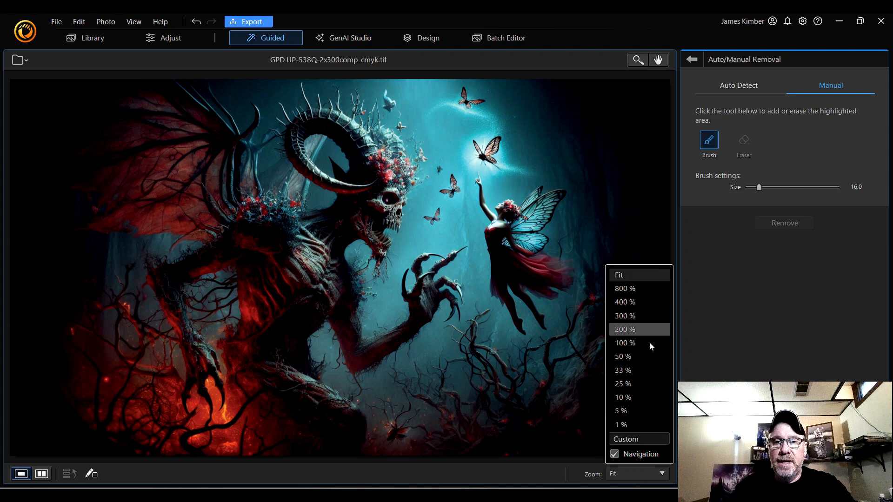
{"action": "left_click", "coordinate": [641, 438]}
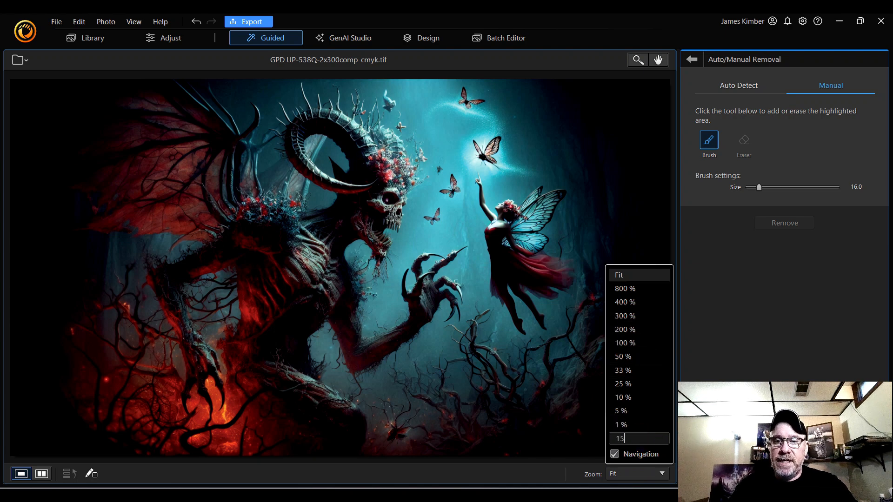
{"action": "type", "text": "150"}
{"action": "key", "text": "Return"}
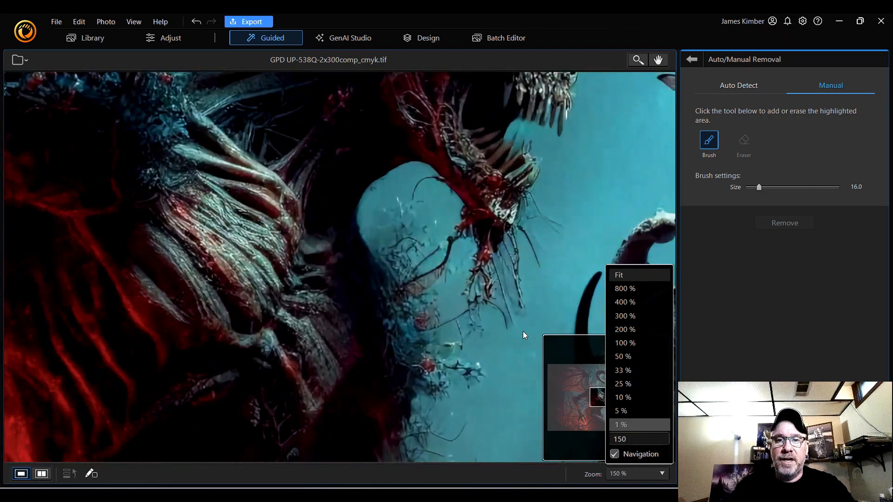
{"action": "left_click", "coordinate": [505, 325]}
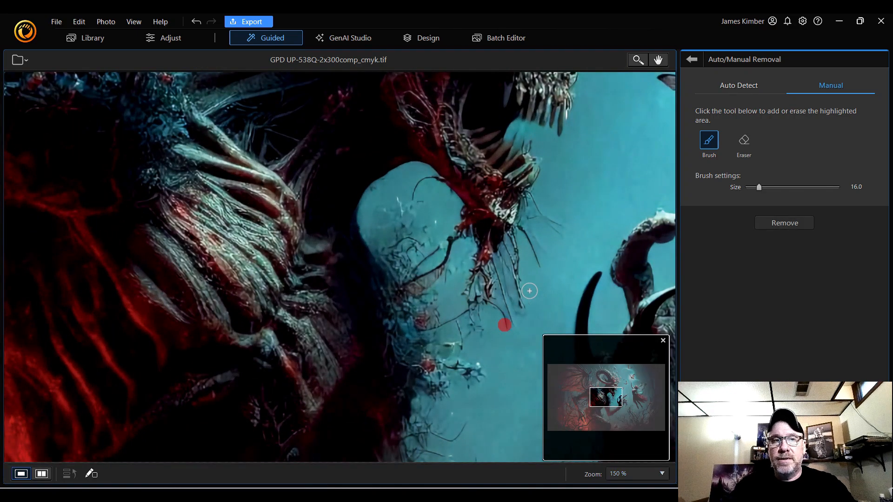
{"action": "key", "text": "ctrl+z"}
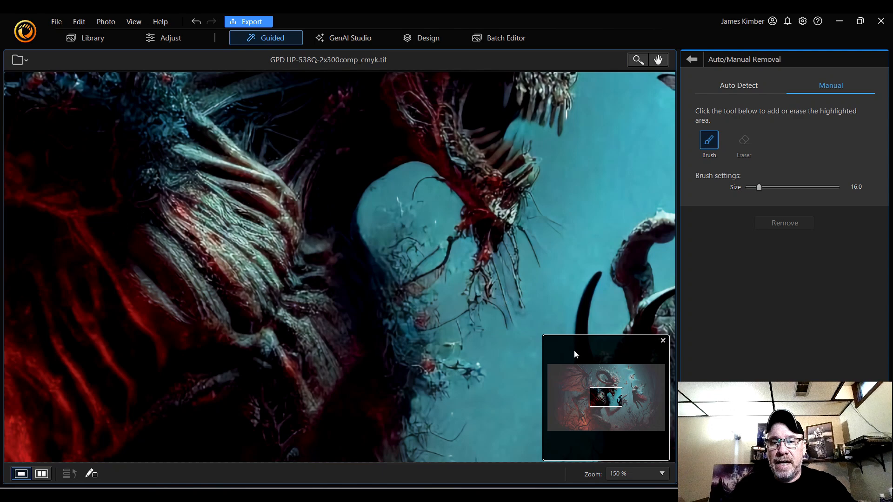
Step: Brush over the stray specks, twigs and strands beneath the creature's jaw, enlarging the brush to 19, and remove them
{"action": "mouse_move", "coordinate": [604, 397]}
{"action": "left_mouse_down"}
{"action": "mouse_move", "coordinate": [596, 398]}
{"action": "mouse_move", "coordinate": [615, 393]}
{"action": "mouse_move", "coordinate": [600, 397]}
{"action": "mouse_move", "coordinate": [606, 395]}
{"action": "left_mouse_up"}
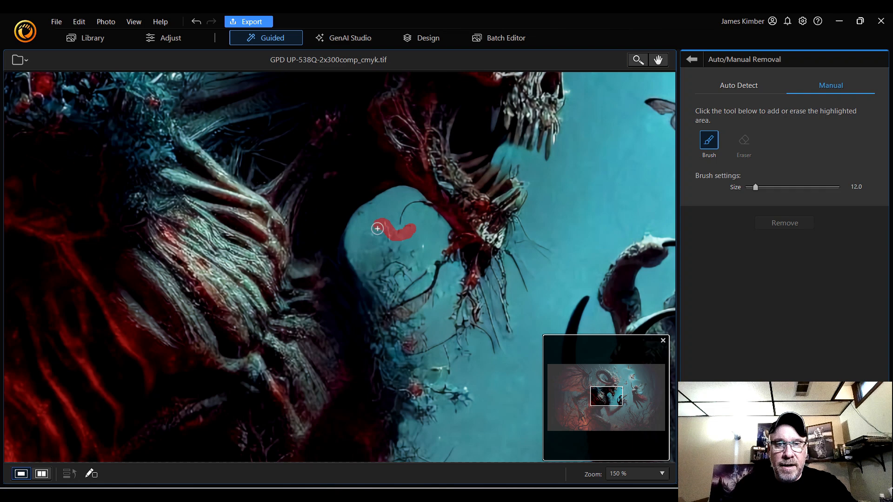
{"action": "mouse_move", "coordinate": [377, 228]}
{"action": "left_mouse_down"}
{"action": "mouse_move", "coordinate": [362, 254]}
{"action": "mouse_move", "coordinate": [395, 256]}
{"action": "mouse_move", "coordinate": [421, 244]}
{"action": "mouse_move", "coordinate": [374, 239]}
{"action": "mouse_move", "coordinate": [376, 252]}
{"action": "left_mouse_up"}
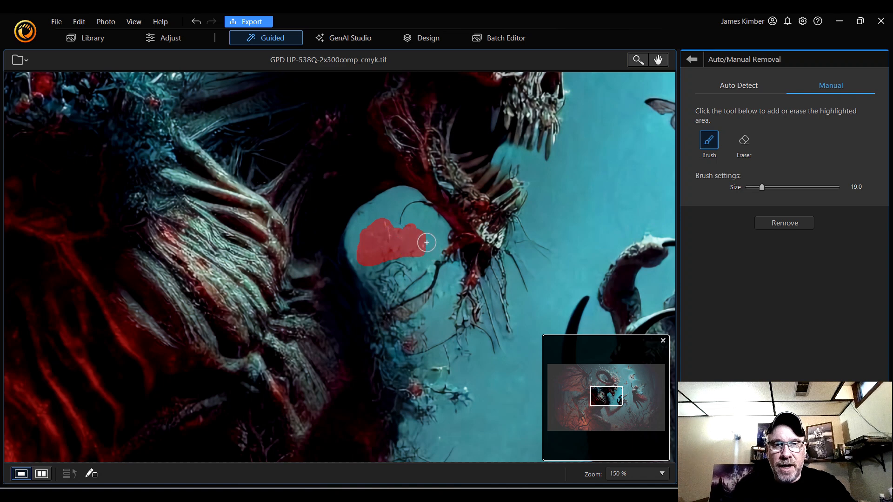
{"action": "mouse_move", "coordinate": [424, 246]}
{"action": "left_mouse_down"}
{"action": "mouse_move", "coordinate": [428, 240]}
{"action": "mouse_move", "coordinate": [424, 250]}
{"action": "left_mouse_up"}
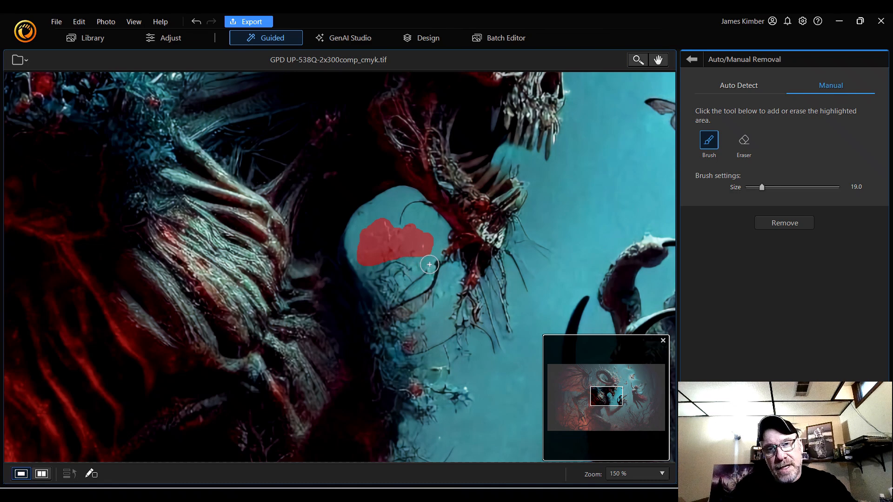
{"action": "mouse_move", "coordinate": [429, 262]}
{"action": "left_mouse_down"}
{"action": "mouse_move", "coordinate": [436, 281]}
{"action": "mouse_move", "coordinate": [410, 302]}
{"action": "mouse_move", "coordinate": [425, 293]}
{"action": "mouse_move", "coordinate": [428, 303]}
{"action": "mouse_move", "coordinate": [427, 272]}
{"action": "mouse_move", "coordinate": [408, 293]}
{"action": "mouse_move", "coordinate": [428, 277]}
{"action": "left_mouse_up"}
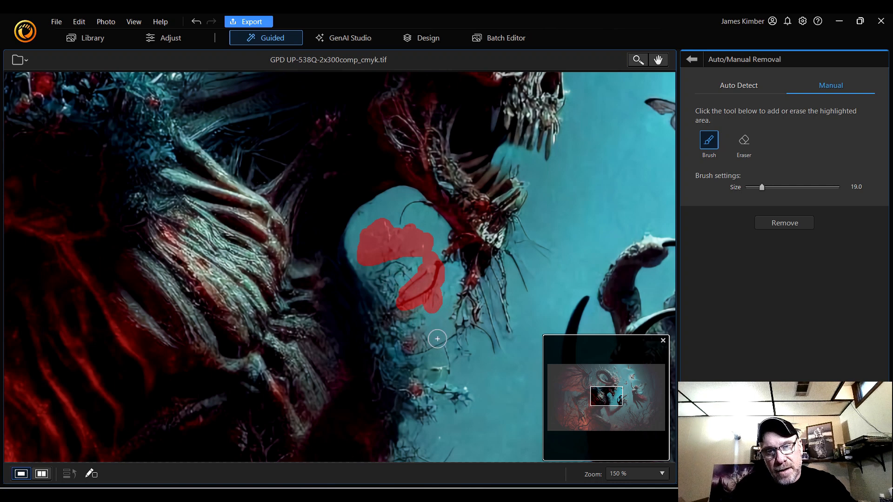
{"action": "mouse_move", "coordinate": [451, 336]}
{"action": "left_mouse_down"}
{"action": "mouse_move", "coordinate": [444, 332]}
{"action": "mouse_move", "coordinate": [488, 349]}
{"action": "mouse_move", "coordinate": [517, 337]}
{"action": "mouse_move", "coordinate": [502, 359]}
{"action": "mouse_move", "coordinate": [440, 348]}
{"action": "mouse_move", "coordinate": [434, 351]}
{"action": "mouse_move", "coordinate": [449, 363]}
{"action": "mouse_move", "coordinate": [437, 368]}
{"action": "mouse_move", "coordinate": [464, 359]}
{"action": "mouse_move", "coordinate": [444, 372]}
{"action": "left_mouse_up"}
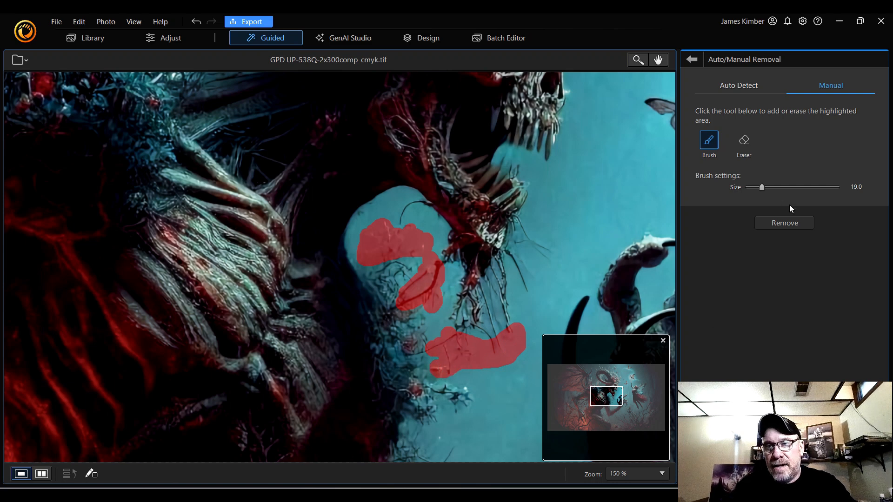
{"action": "left_click", "coordinate": [791, 224]}
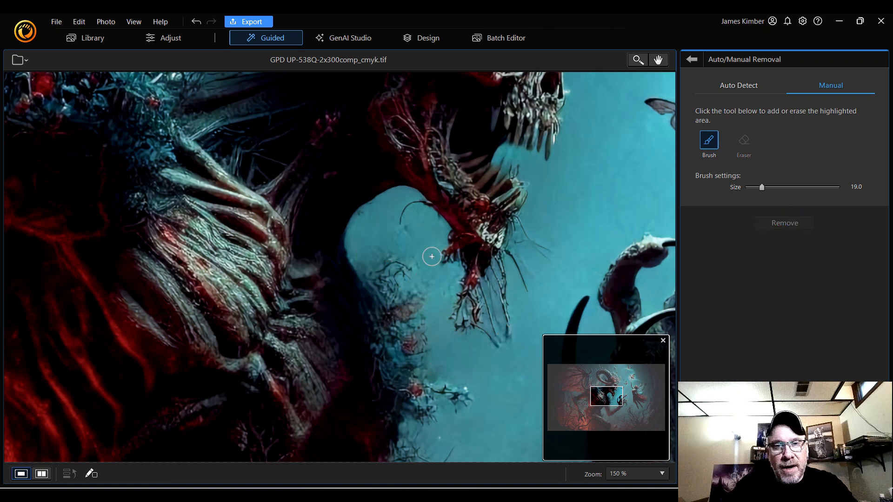
Step: Remove the leftover smudges in the blue gap below the jaw and the thin wispy strands extending in front of the chin
{"action": "left_click_drag", "start_coordinate": [415, 232], "coordinate": [388, 236]}
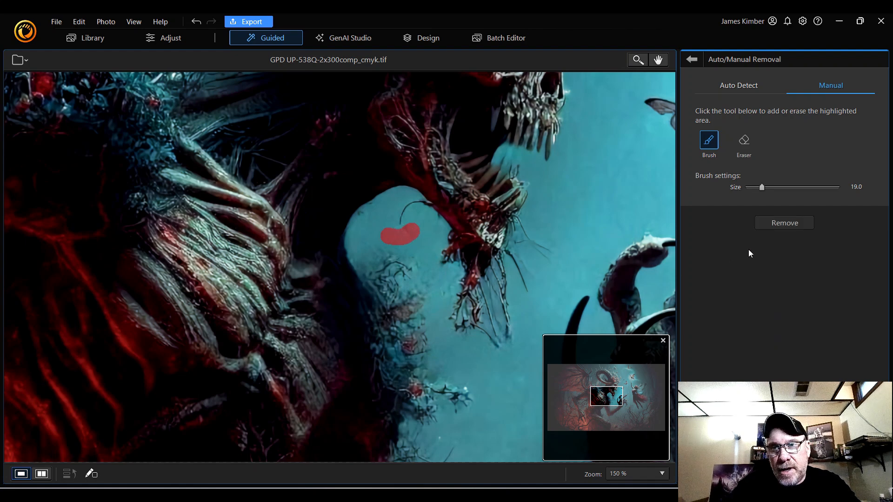
{"action": "left_click", "coordinate": [784, 224]}
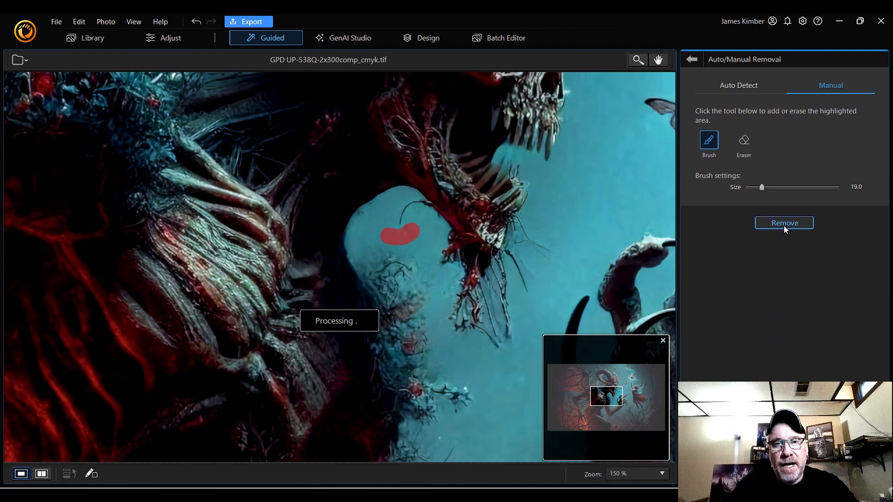
{"action": "mouse_move", "coordinate": [432, 272]}
{"action": "left_mouse_down"}
{"action": "mouse_move", "coordinate": [443, 298]}
{"action": "mouse_move", "coordinate": [423, 284]}
{"action": "mouse_move", "coordinate": [416, 255]}
{"action": "left_mouse_up"}
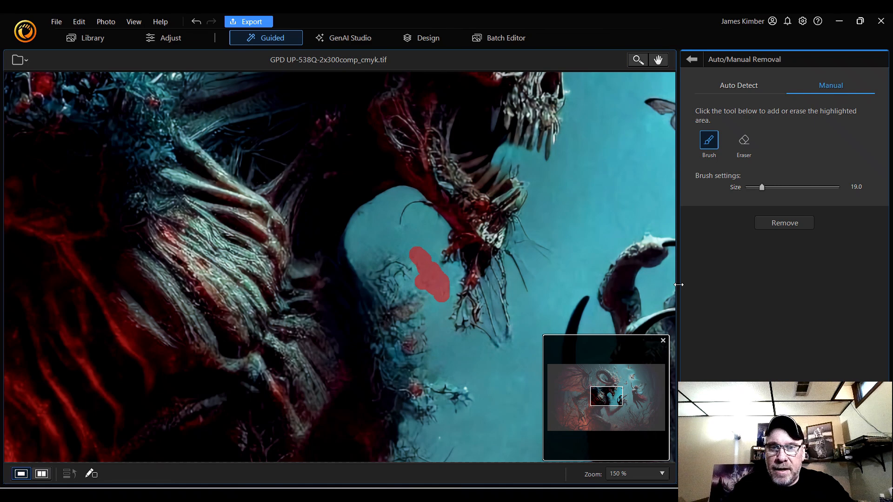
{"action": "left_click", "coordinate": [792, 226]}
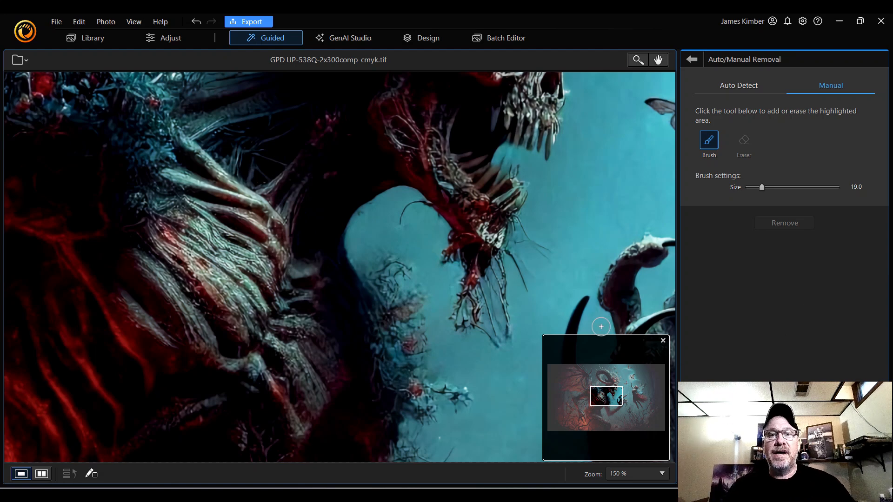
{"action": "mouse_move", "coordinate": [554, 259]}
{"action": "left_mouse_down"}
{"action": "mouse_move", "coordinate": [523, 226]}
{"action": "mouse_move", "coordinate": [541, 285]}
{"action": "mouse_move", "coordinate": [522, 249]}
{"action": "left_mouse_up"}
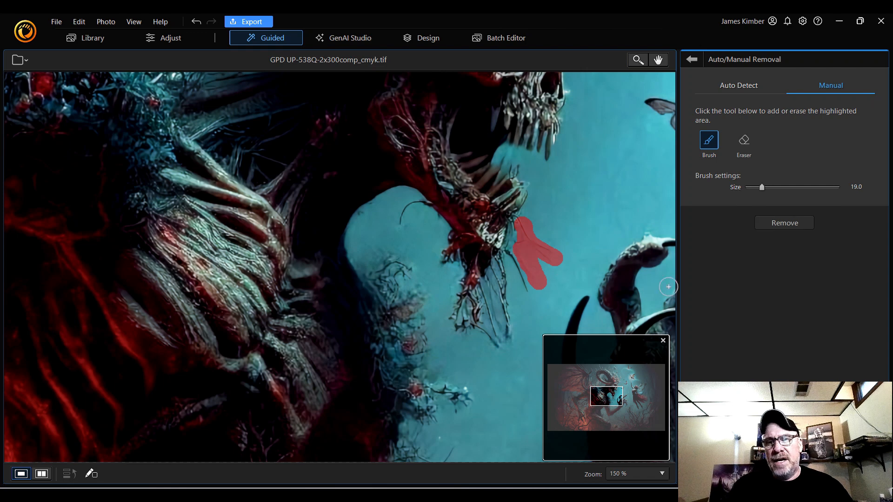
{"action": "left_click", "coordinate": [783, 223]}
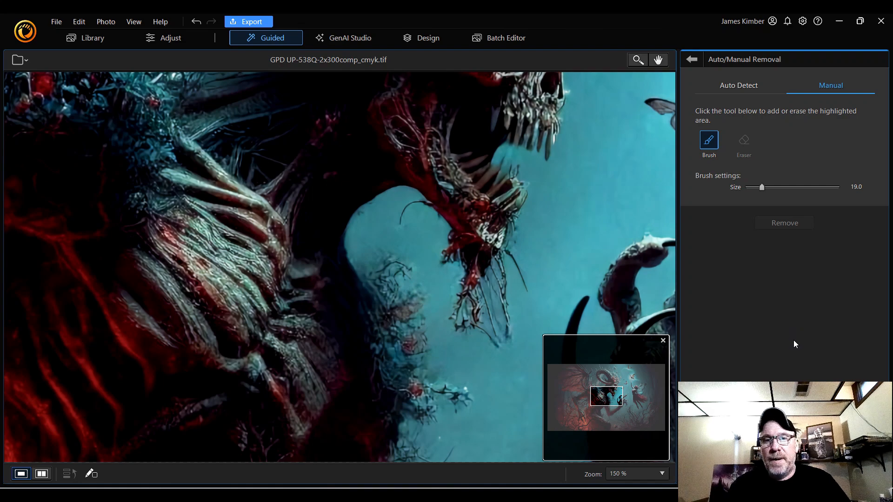
Step: Brush over the pale blue winged shape floating above the creature's horn and remove it
{"action": "left_click_drag", "start_coordinate": [612, 396], "coordinate": [616, 370]}
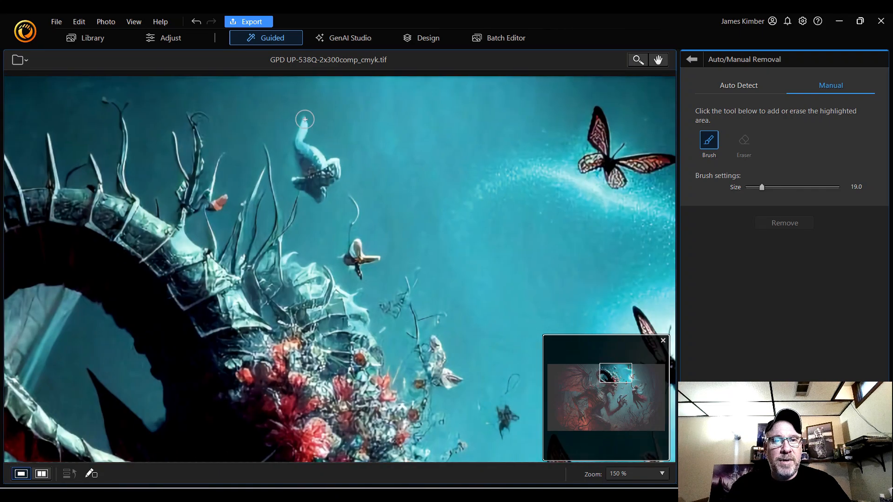
{"action": "mouse_move", "coordinate": [303, 115]}
{"action": "left_mouse_down"}
{"action": "mouse_move", "coordinate": [291, 179]}
{"action": "mouse_move", "coordinate": [321, 199]}
{"action": "mouse_move", "coordinate": [336, 175]}
{"action": "mouse_move", "coordinate": [340, 159]}
{"action": "mouse_move", "coordinate": [323, 163]}
{"action": "mouse_move", "coordinate": [306, 141]}
{"action": "mouse_move", "coordinate": [316, 179]}
{"action": "mouse_move", "coordinate": [326, 171]}
{"action": "left_mouse_up"}
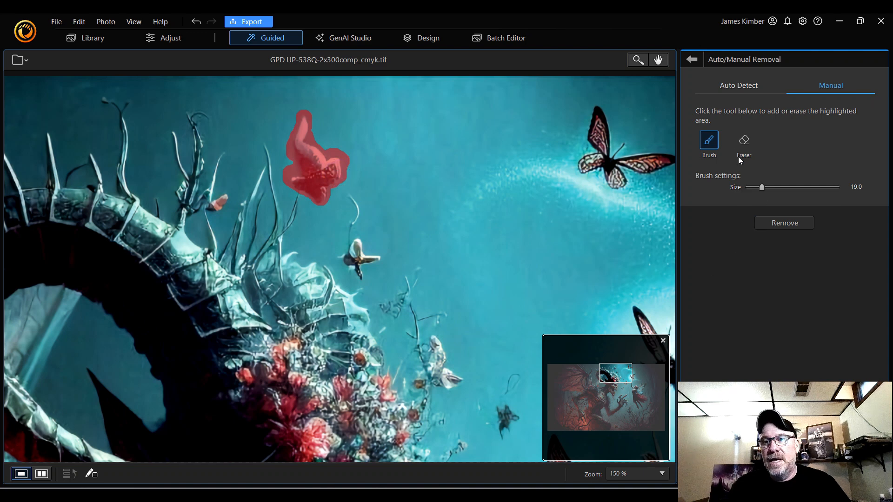
{"action": "left_click", "coordinate": [791, 222]}
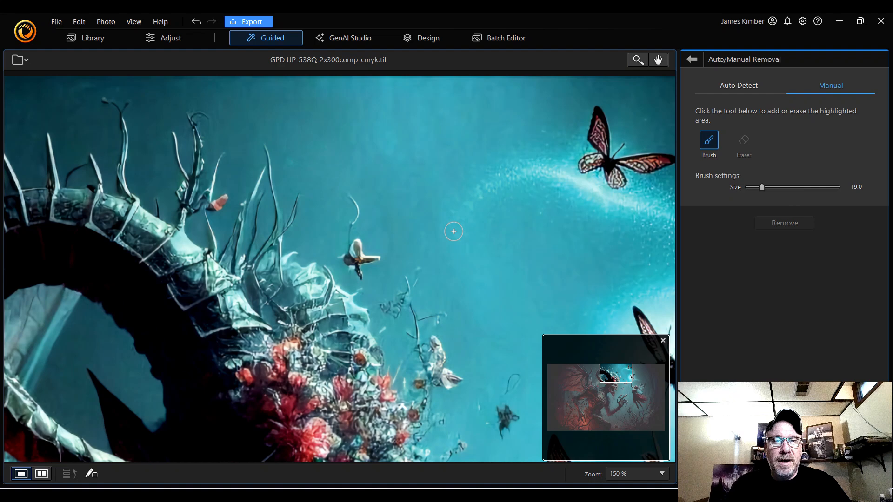
Step: Remove the small moth and its curled thread above the flower crown, including any remaining traces
{"action": "mouse_move", "coordinate": [350, 192]}
{"action": "left_mouse_down"}
{"action": "mouse_move", "coordinate": [360, 212]}
{"action": "mouse_move", "coordinate": [353, 264]}
{"action": "left_mouse_up"}
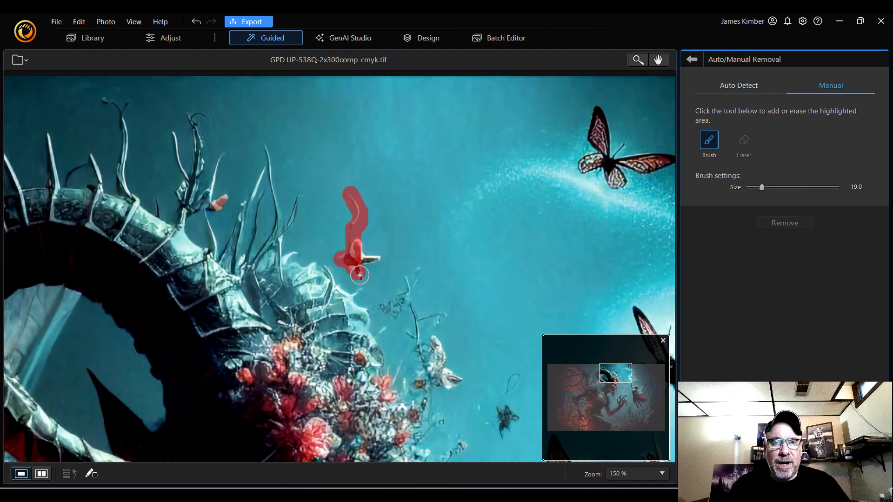
{"action": "left_click_drag", "start_coordinate": [361, 269], "coordinate": [379, 261]}
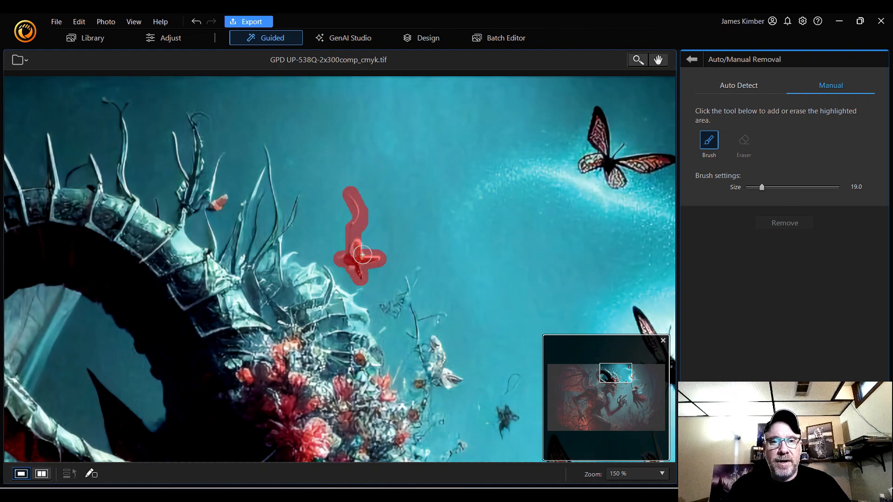
{"action": "left_click", "coordinate": [802, 227]}
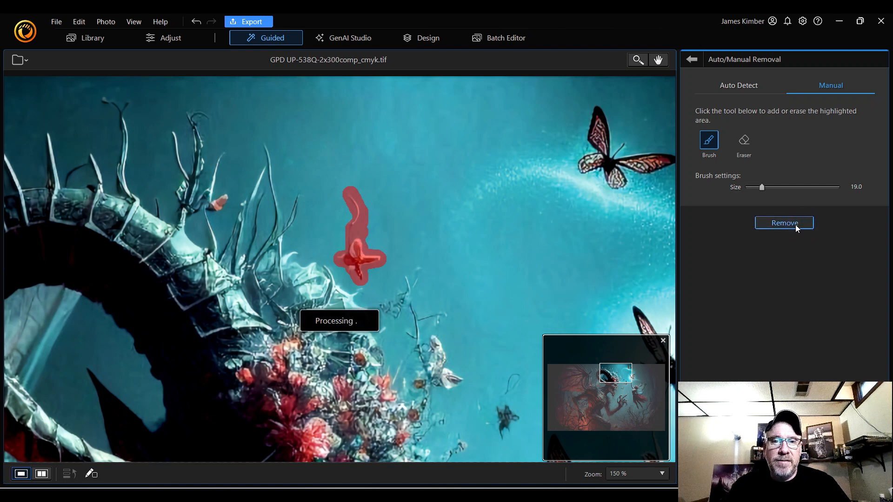
{"action": "mouse_move", "coordinate": [365, 222]}
{"action": "left_mouse_down"}
{"action": "mouse_move", "coordinate": [345, 235]}
{"action": "mouse_move", "coordinate": [372, 249]}
{"action": "left_mouse_up"}
{"action": "left_click", "coordinate": [800, 226]}
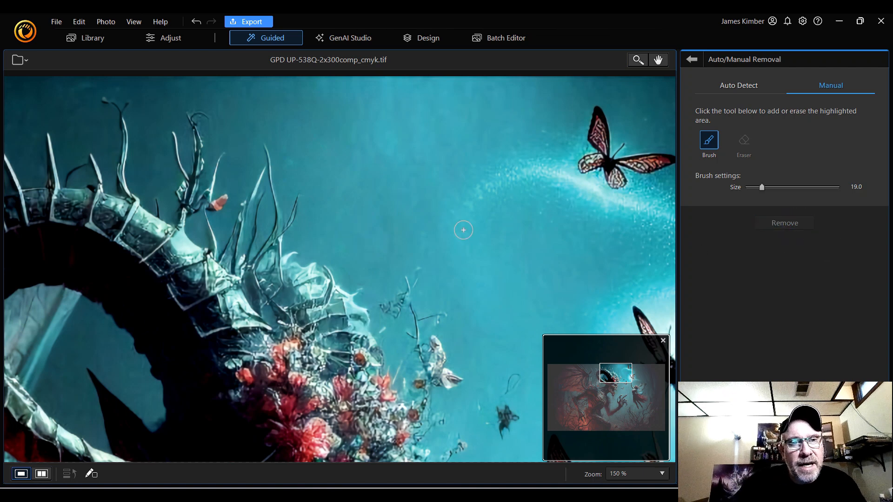
Step: Brush over the thin twig and pale blossom rising beside the flower crown above the skull and remove them
{"action": "mouse_move", "coordinate": [621, 375]}
{"action": "left_mouse_down"}
{"action": "mouse_move", "coordinate": [600, 370]}
{"action": "mouse_move", "coordinate": [619, 379]}
{"action": "left_mouse_up"}
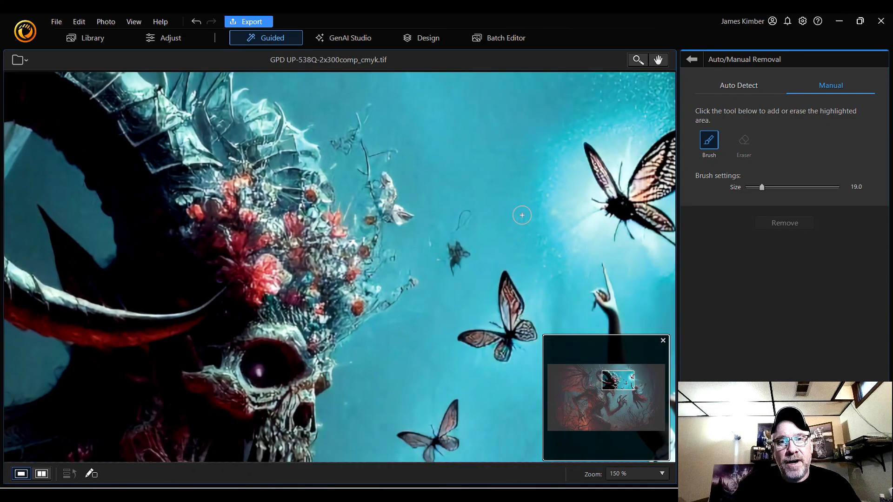
{"action": "mouse_move", "coordinate": [377, 108]}
{"action": "left_mouse_down"}
{"action": "mouse_move", "coordinate": [335, 145]}
{"action": "mouse_move", "coordinate": [346, 152]}
{"action": "mouse_move", "coordinate": [359, 139]}
{"action": "left_mouse_up"}
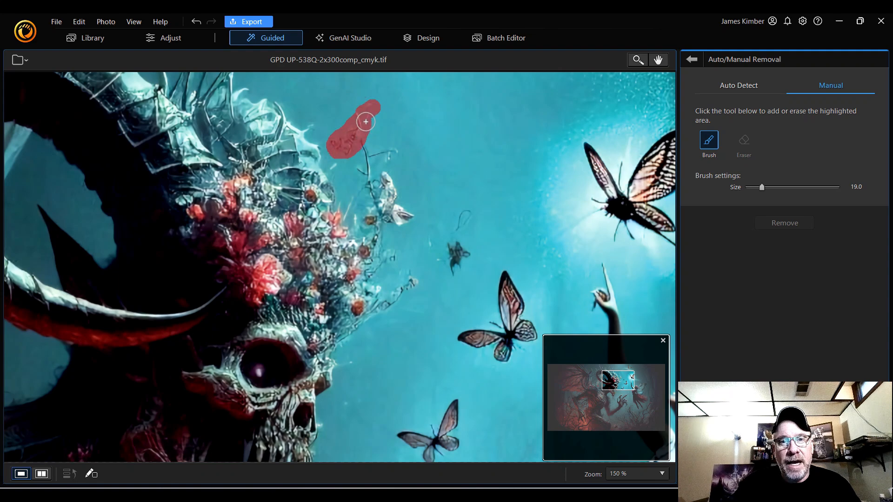
{"action": "mouse_move", "coordinate": [362, 108]}
{"action": "left_mouse_down"}
{"action": "mouse_move", "coordinate": [372, 166]}
{"action": "mouse_move", "coordinate": [364, 170]}
{"action": "mouse_move", "coordinate": [379, 207]}
{"action": "mouse_move", "coordinate": [371, 222]}
{"action": "mouse_move", "coordinate": [368, 200]}
{"action": "left_mouse_up"}
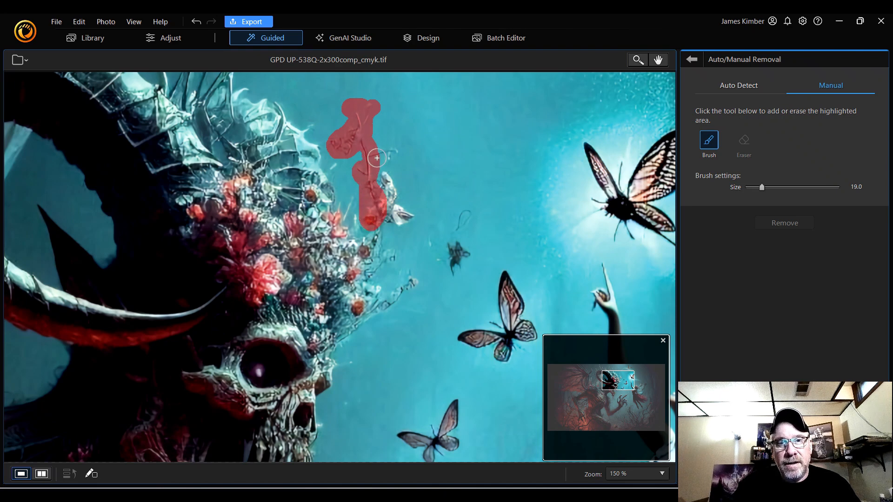
{"action": "mouse_move", "coordinate": [377, 158]}
{"action": "left_mouse_down"}
{"action": "mouse_move", "coordinate": [396, 152]}
{"action": "mouse_move", "coordinate": [366, 168]}
{"action": "mouse_move", "coordinate": [410, 218]}
{"action": "mouse_move", "coordinate": [386, 222]}
{"action": "left_mouse_up"}
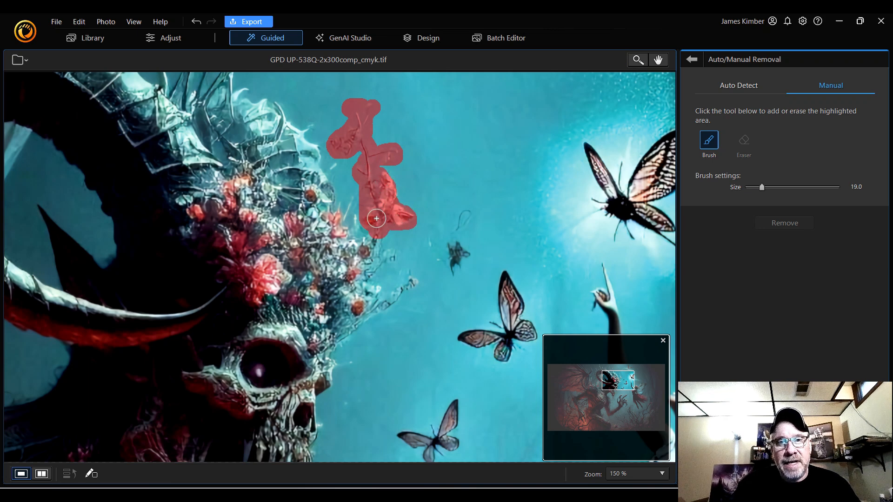
{"action": "left_click_drag", "start_coordinate": [367, 176], "coordinate": [370, 176]}
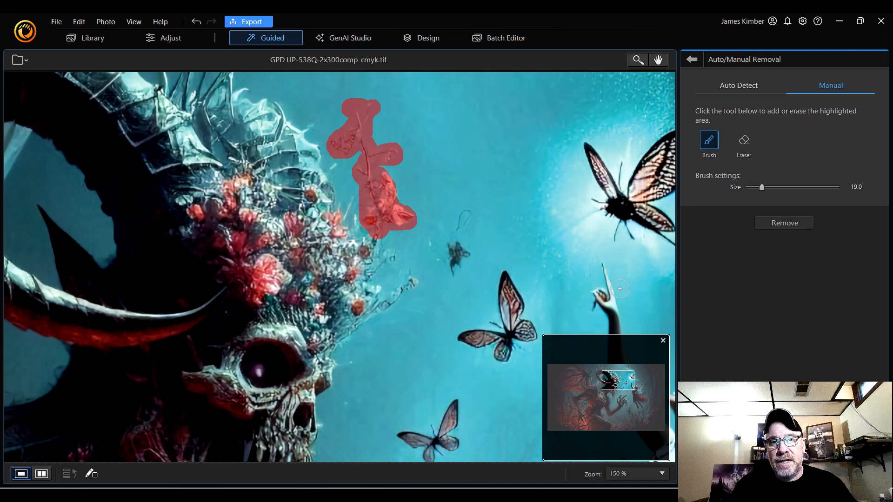
{"action": "left_click", "coordinate": [790, 225]}
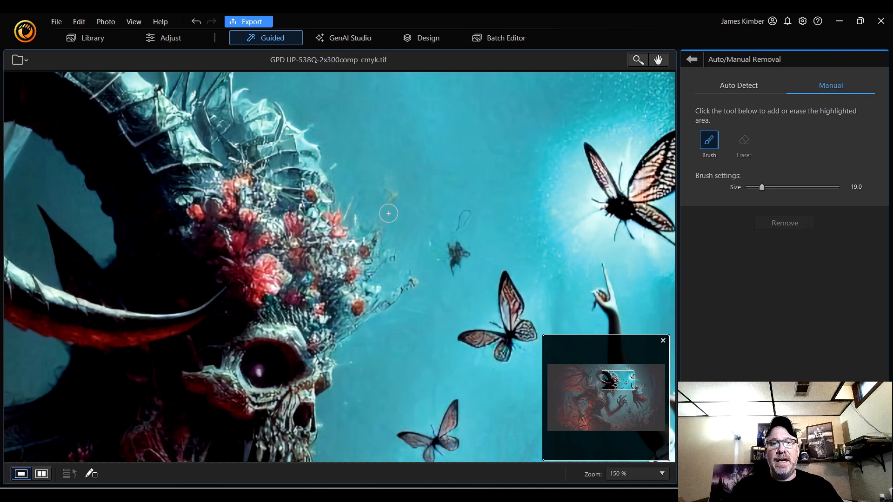
Step: Remove the leftover smudge beside the flower crown and the small dark moth with its curled thread above the butterfly
{"action": "mouse_move", "coordinate": [388, 213]}
{"action": "left_mouse_down"}
{"action": "mouse_move", "coordinate": [384, 175]}
{"action": "mouse_move", "coordinate": [391, 207]}
{"action": "left_mouse_up"}
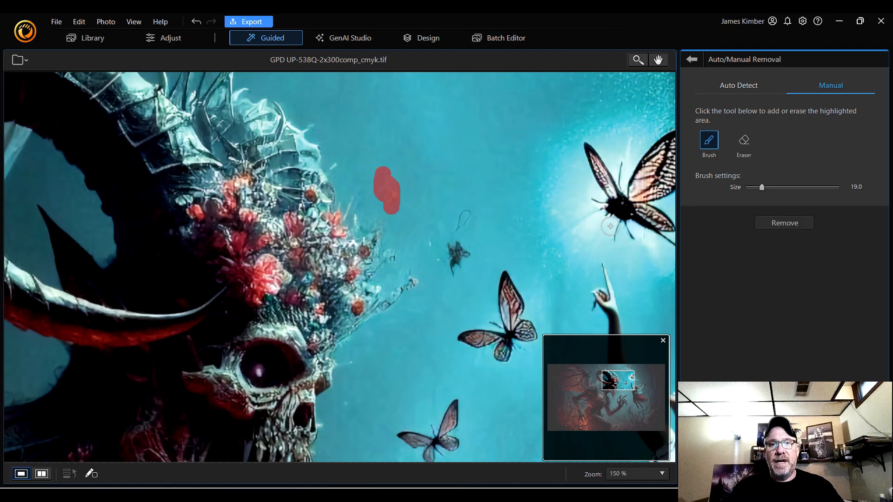
{"action": "left_click", "coordinate": [792, 224]}
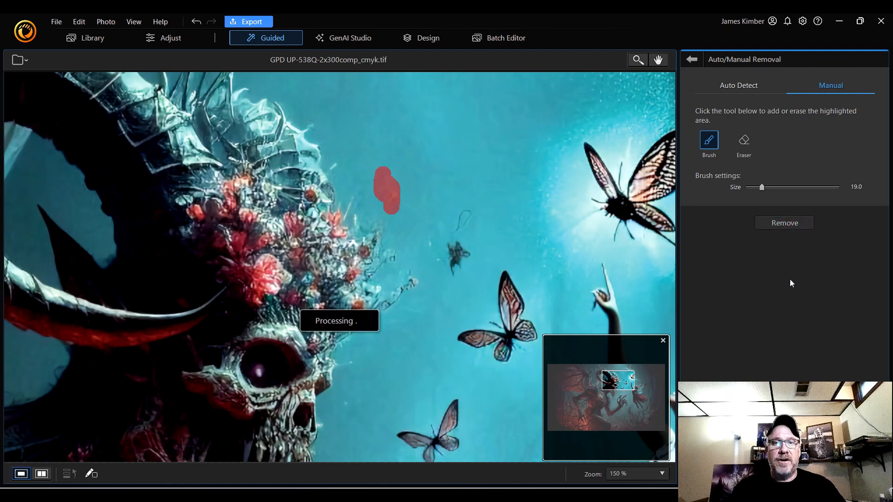
{"action": "mouse_move", "coordinate": [468, 207]}
{"action": "left_mouse_down"}
{"action": "mouse_move", "coordinate": [456, 227]}
{"action": "mouse_move", "coordinate": [469, 215]}
{"action": "mouse_move", "coordinate": [461, 244]}
{"action": "mouse_move", "coordinate": [451, 250]}
{"action": "mouse_move", "coordinate": [431, 239]}
{"action": "mouse_move", "coordinate": [433, 229]}
{"action": "mouse_move", "coordinate": [453, 277]}
{"action": "mouse_move", "coordinate": [467, 244]}
{"action": "left_mouse_up"}
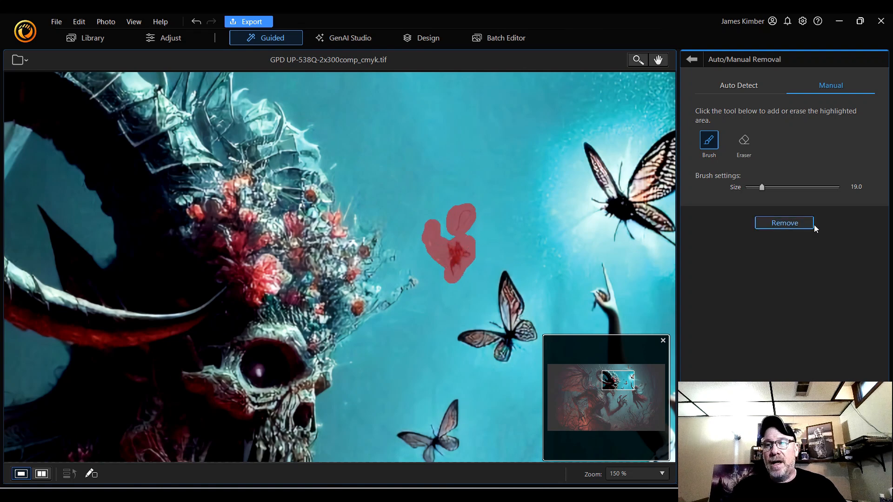
{"action": "left_click", "coordinate": [784, 223]}
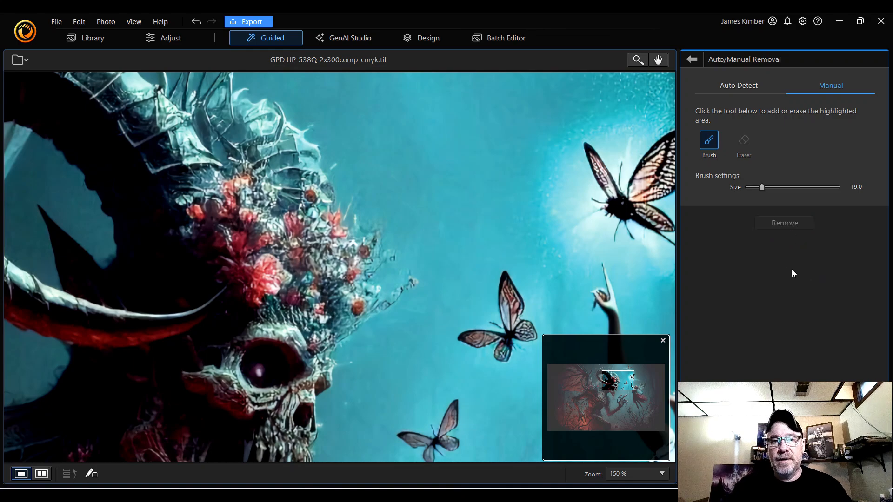
Step: Remove the dark red winged insect and its branching tendrils near the tree roots, including the glowing residue and specks
{"action": "mouse_move", "coordinate": [617, 381]}
{"action": "left_mouse_down"}
{"action": "mouse_move", "coordinate": [607, 385]}
{"action": "mouse_move", "coordinate": [633, 386]}
{"action": "mouse_move", "coordinate": [646, 356]}
{"action": "mouse_move", "coordinate": [579, 346]}
{"action": "mouse_move", "coordinate": [565, 354]}
{"action": "mouse_move", "coordinate": [558, 423]}
{"action": "mouse_move", "coordinate": [613, 433]}
{"action": "left_mouse_up"}
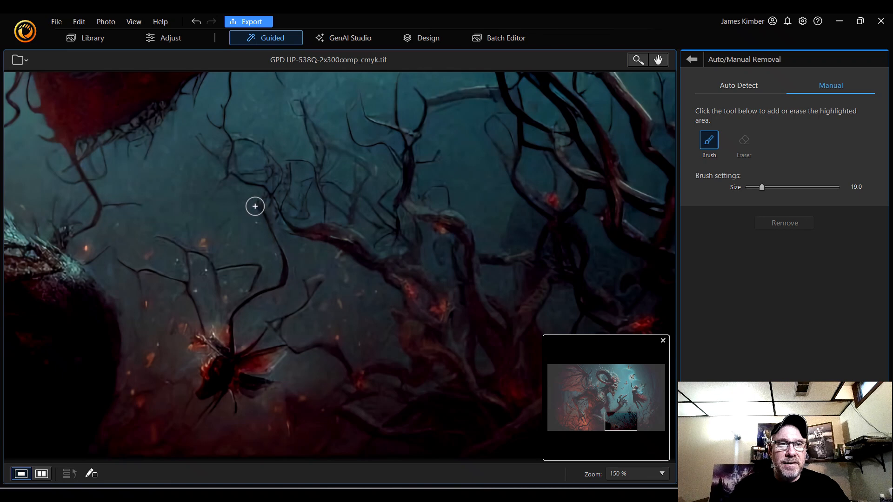
{"action": "mouse_move", "coordinate": [255, 206]}
{"action": "left_mouse_down"}
{"action": "mouse_move", "coordinate": [283, 279]}
{"action": "mouse_move", "coordinate": [243, 305]}
{"action": "mouse_move", "coordinate": [233, 355]}
{"action": "mouse_move", "coordinate": [260, 338]}
{"action": "mouse_move", "coordinate": [253, 347]}
{"action": "mouse_move", "coordinate": [276, 350]}
{"action": "mouse_move", "coordinate": [274, 325]}
{"action": "mouse_move", "coordinate": [313, 296]}
{"action": "mouse_move", "coordinate": [316, 281]}
{"action": "mouse_move", "coordinate": [309, 283]}
{"action": "left_mouse_up"}
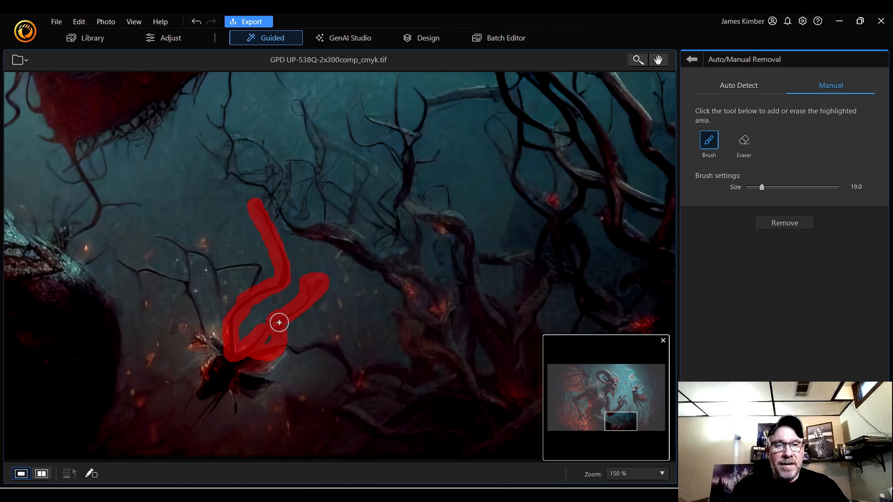
{"action": "mouse_move", "coordinate": [278, 357]}
{"action": "left_mouse_down"}
{"action": "mouse_move", "coordinate": [256, 397]}
{"action": "mouse_move", "coordinate": [238, 398]}
{"action": "mouse_move", "coordinate": [234, 414]}
{"action": "mouse_move", "coordinate": [231, 395]}
{"action": "mouse_move", "coordinate": [196, 429]}
{"action": "mouse_move", "coordinate": [224, 393]}
{"action": "mouse_move", "coordinate": [199, 397]}
{"action": "mouse_move", "coordinate": [211, 365]}
{"action": "mouse_move", "coordinate": [233, 354]}
{"action": "mouse_move", "coordinate": [219, 377]}
{"action": "mouse_move", "coordinate": [253, 363]}
{"action": "mouse_move", "coordinate": [234, 385]}
{"action": "mouse_move", "coordinate": [260, 379]}
{"action": "mouse_move", "coordinate": [221, 371]}
{"action": "mouse_move", "coordinate": [225, 357]}
{"action": "mouse_move", "coordinate": [188, 289]}
{"action": "mouse_move", "coordinate": [114, 261]}
{"action": "mouse_move", "coordinate": [138, 284]}
{"action": "mouse_move", "coordinate": [145, 319]}
{"action": "mouse_move", "coordinate": [179, 325]}
{"action": "mouse_move", "coordinate": [206, 353]}
{"action": "left_mouse_up"}
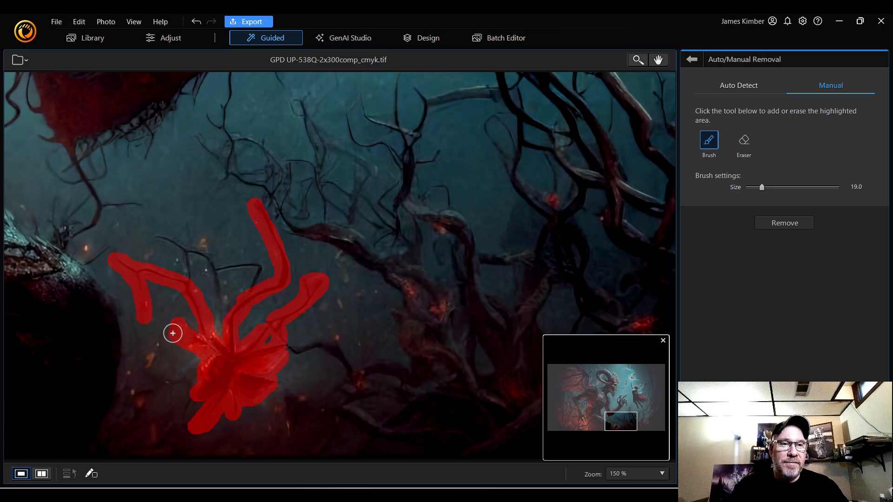
{"action": "mouse_move", "coordinate": [171, 243]}
{"action": "left_mouse_down"}
{"action": "mouse_move", "coordinate": [190, 275]}
{"action": "mouse_move", "coordinate": [192, 255]}
{"action": "mouse_move", "coordinate": [219, 273]}
{"action": "mouse_move", "coordinate": [221, 297]}
{"action": "mouse_move", "coordinate": [228, 267]}
{"action": "mouse_move", "coordinate": [256, 267]}
{"action": "mouse_move", "coordinate": [252, 291]}
{"action": "mouse_move", "coordinate": [241, 277]}
{"action": "left_mouse_up"}
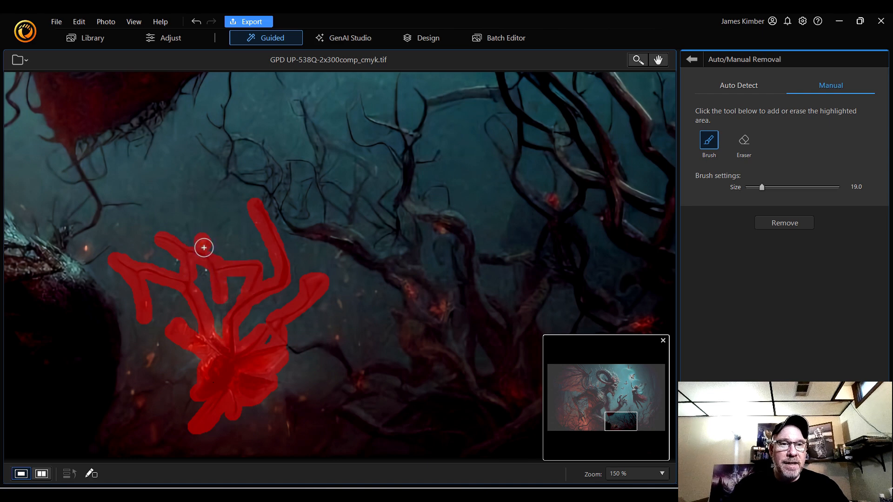
{"action": "left_click", "coordinate": [797, 222]}
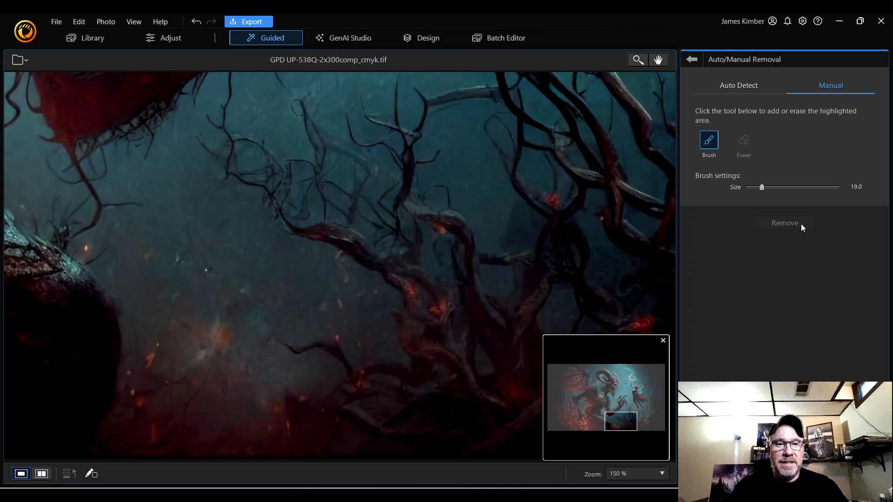
{"action": "mouse_move", "coordinate": [278, 299]}
{"action": "left_mouse_down"}
{"action": "mouse_move", "coordinate": [203, 251]}
{"action": "mouse_move", "coordinate": [178, 247]}
{"action": "mouse_move", "coordinate": [192, 270]}
{"action": "mouse_move", "coordinate": [261, 308]}
{"action": "mouse_move", "coordinate": [214, 326]}
{"action": "mouse_move", "coordinate": [231, 337]}
{"action": "mouse_move", "coordinate": [220, 349]}
{"action": "mouse_move", "coordinate": [173, 307]}
{"action": "mouse_move", "coordinate": [192, 336]}
{"action": "mouse_move", "coordinate": [218, 350]}
{"action": "mouse_move", "coordinate": [191, 363]}
{"action": "mouse_move", "coordinate": [229, 383]}
{"action": "mouse_move", "coordinate": [243, 378]}
{"action": "mouse_move", "coordinate": [241, 364]}
{"action": "mouse_move", "coordinate": [226, 375]}
{"action": "mouse_move", "coordinate": [246, 363]}
{"action": "mouse_move", "coordinate": [239, 332]}
{"action": "mouse_move", "coordinate": [263, 371]}
{"action": "mouse_move", "coordinate": [274, 304]}
{"action": "mouse_move", "coordinate": [267, 340]}
{"action": "mouse_move", "coordinate": [225, 325]}
{"action": "mouse_move", "coordinate": [255, 315]}
{"action": "mouse_move", "coordinate": [233, 295]}
{"action": "mouse_move", "coordinate": [215, 304]}
{"action": "mouse_move", "coordinate": [243, 292]}
{"action": "mouse_move", "coordinate": [180, 254]}
{"action": "left_mouse_up"}
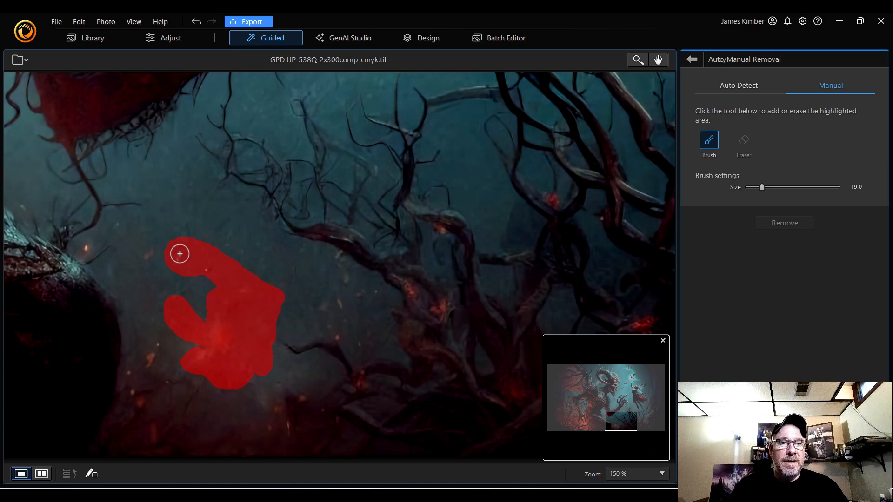
{"action": "left_click", "coordinate": [793, 223]}
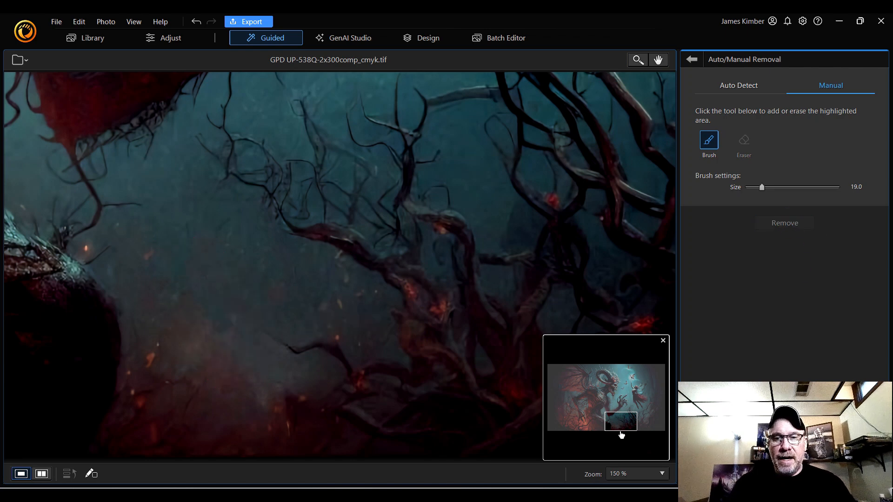
Step: Brush over the curled shoot and leaf-like tip above the twisted branch between the claws and the fairy's feet, and remove them
{"action": "left_click_drag", "start_coordinate": [622, 424], "coordinate": [622, 414]}
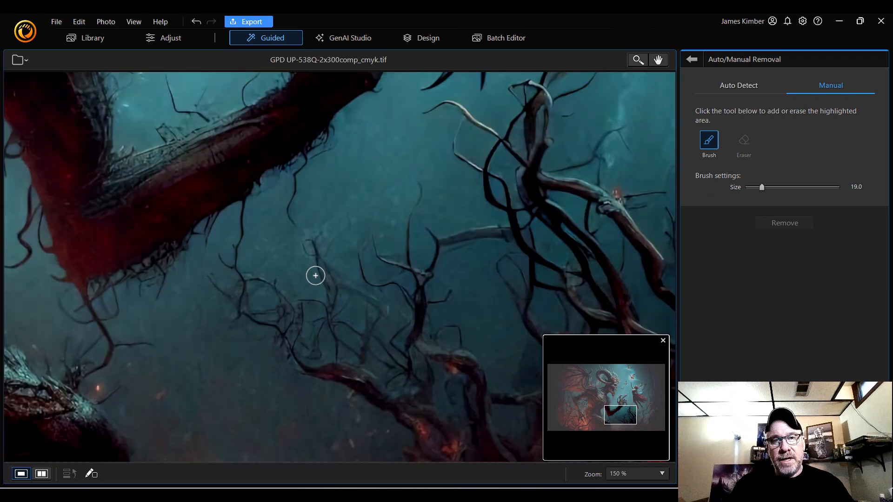
{"action": "left_click", "coordinate": [625, 417]}
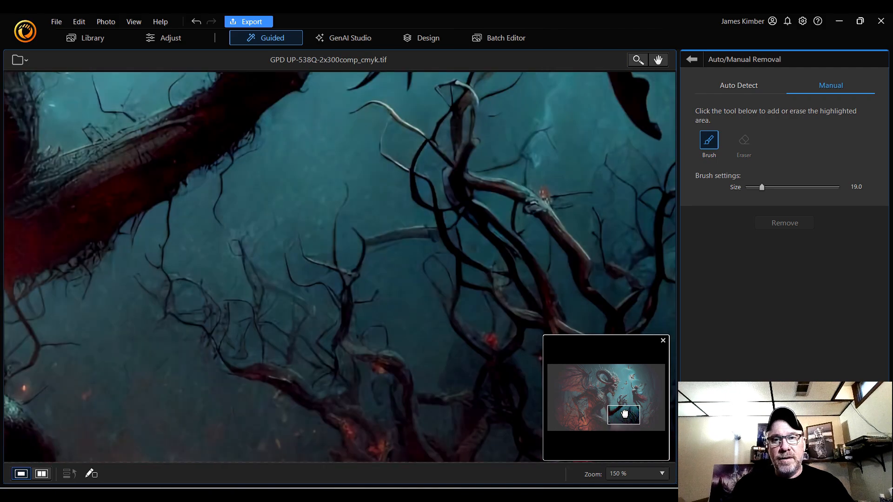
{"action": "left_click_drag", "start_coordinate": [624, 413], "coordinate": [635, 406]}
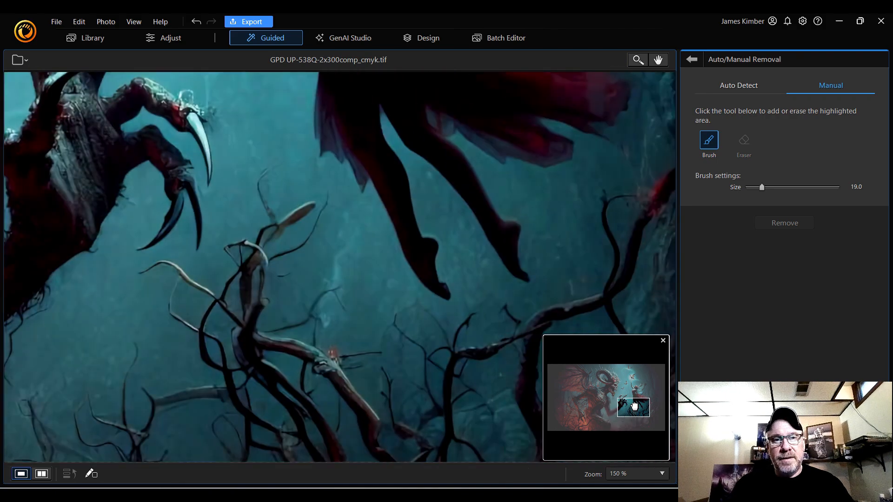
{"action": "mouse_move", "coordinate": [269, 174]}
{"action": "left_mouse_down"}
{"action": "mouse_move", "coordinate": [278, 230]}
{"action": "mouse_move", "coordinate": [318, 205]}
{"action": "mouse_move", "coordinate": [265, 239]}
{"action": "mouse_move", "coordinate": [299, 213]}
{"action": "left_mouse_up"}
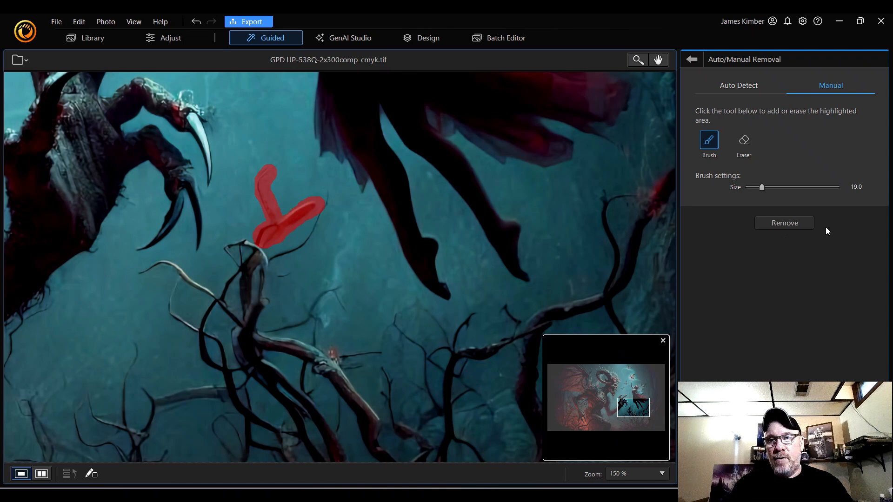
{"action": "left_click", "coordinate": [798, 224]}
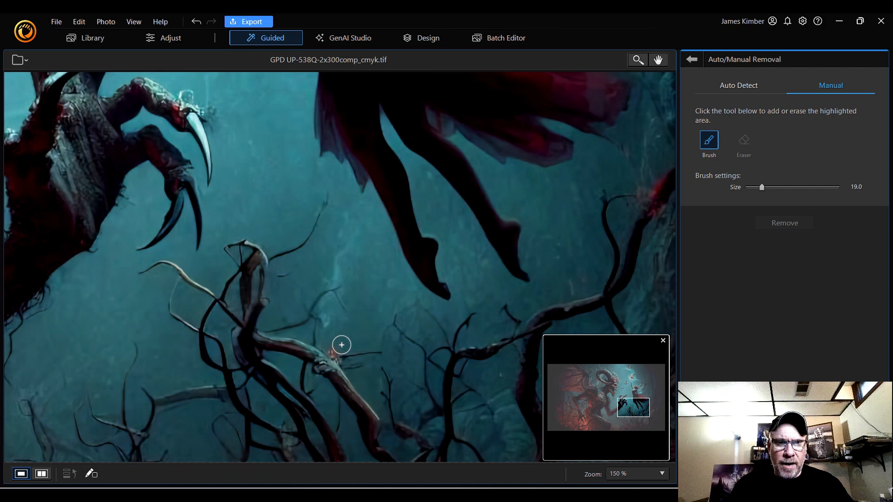
Step: Remove the reddish spot and the small side twigs on the twisted branch below the fairy's feet
{"action": "mouse_move", "coordinate": [336, 347]}
{"action": "left_mouse_down"}
{"action": "mouse_move", "coordinate": [344, 361]}
{"action": "mouse_move", "coordinate": [377, 353]}
{"action": "mouse_move", "coordinate": [357, 363]}
{"action": "mouse_move", "coordinate": [339, 355]}
{"action": "left_mouse_up"}
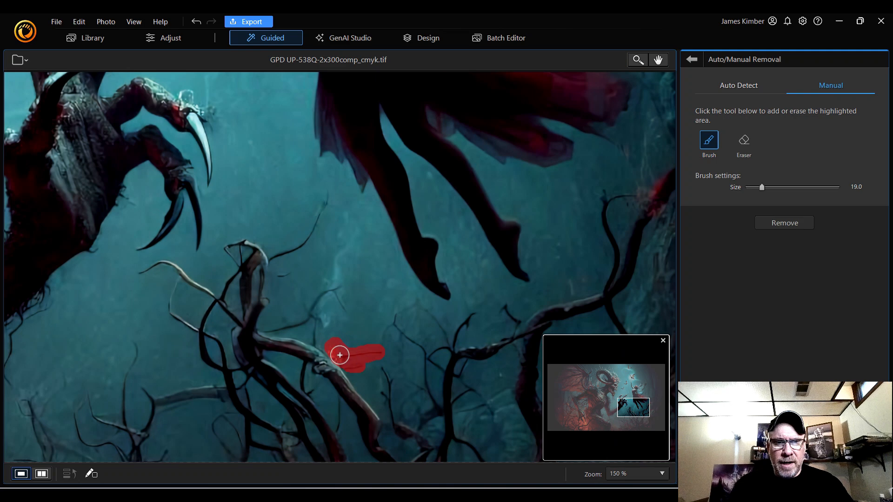
{"action": "left_click", "coordinate": [314, 375]}
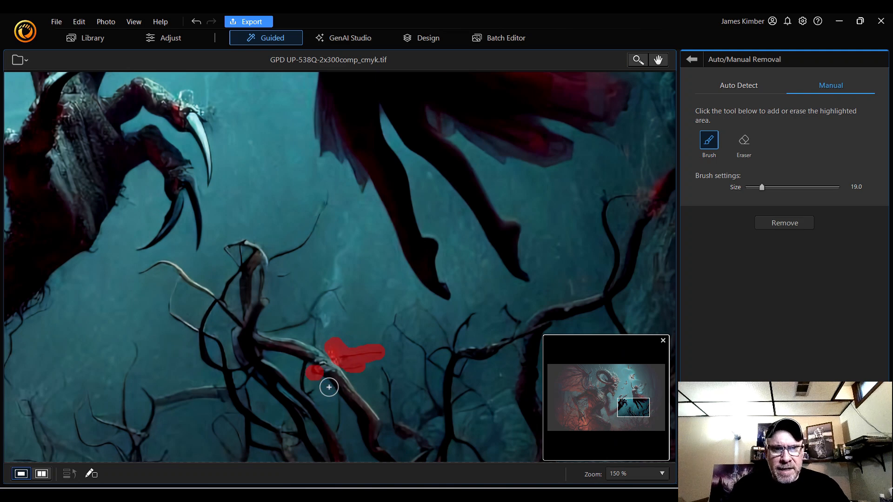
{"action": "left_click", "coordinate": [793, 223]}
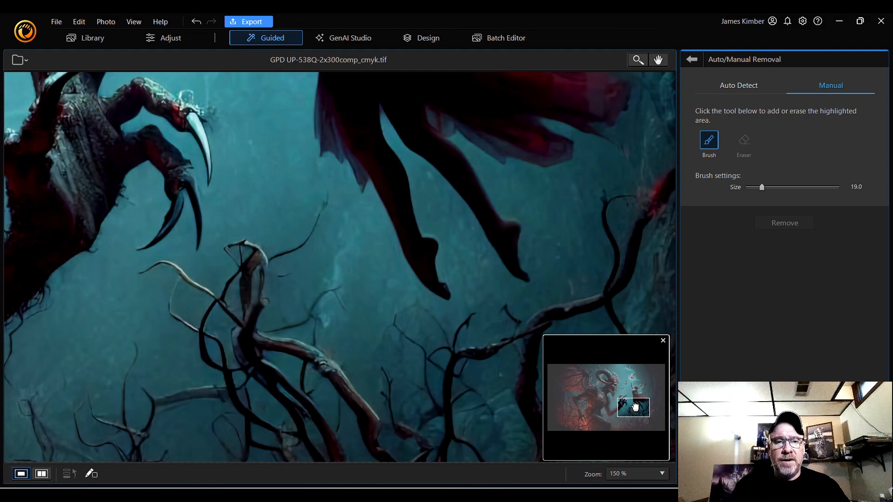
Step: Remove the thin twigs extending from both sides of the twisted branch's top, below the claws and the fairy's feet
{"action": "mouse_move", "coordinate": [635, 408]}
{"action": "left_mouse_down"}
{"action": "mouse_move", "coordinate": [638, 419]}
{"action": "mouse_move", "coordinate": [637, 407]}
{"action": "left_mouse_up"}
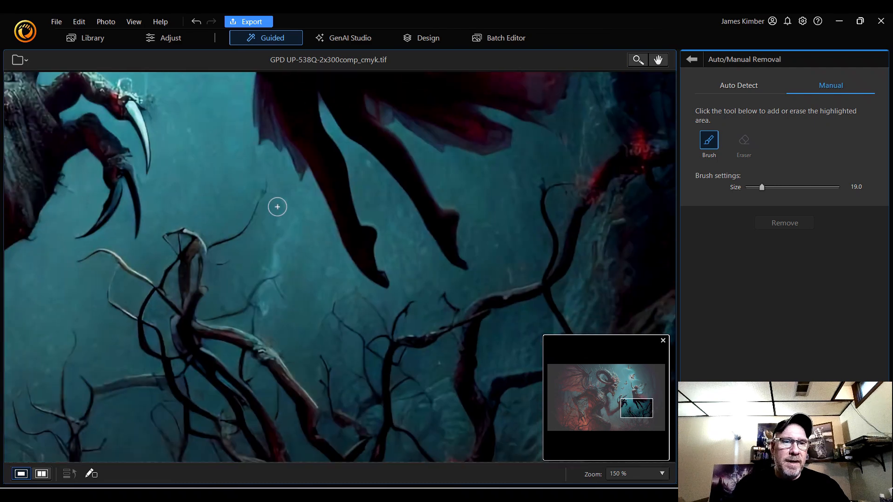
{"action": "mouse_move", "coordinate": [267, 185]}
{"action": "left_mouse_down"}
{"action": "mouse_move", "coordinate": [245, 230]}
{"action": "mouse_move", "coordinate": [214, 248]}
{"action": "mouse_move", "coordinate": [230, 267]}
{"action": "left_mouse_up"}
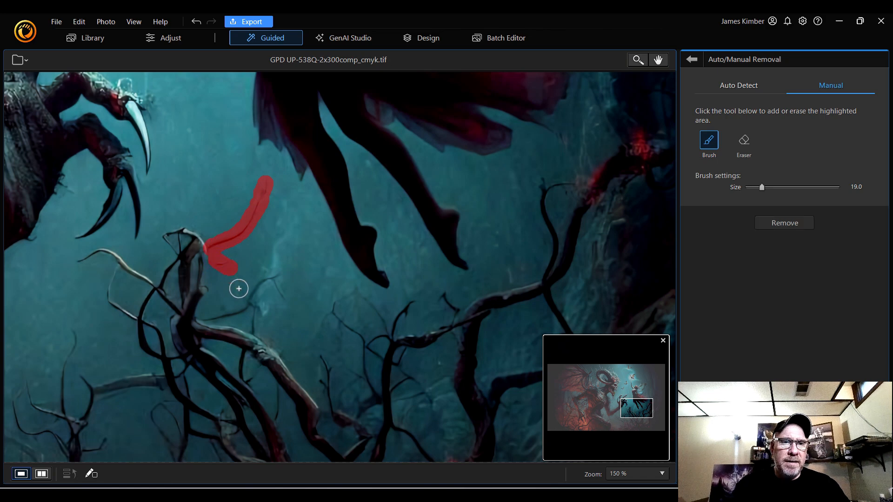
{"action": "left_click", "coordinate": [238, 292]}
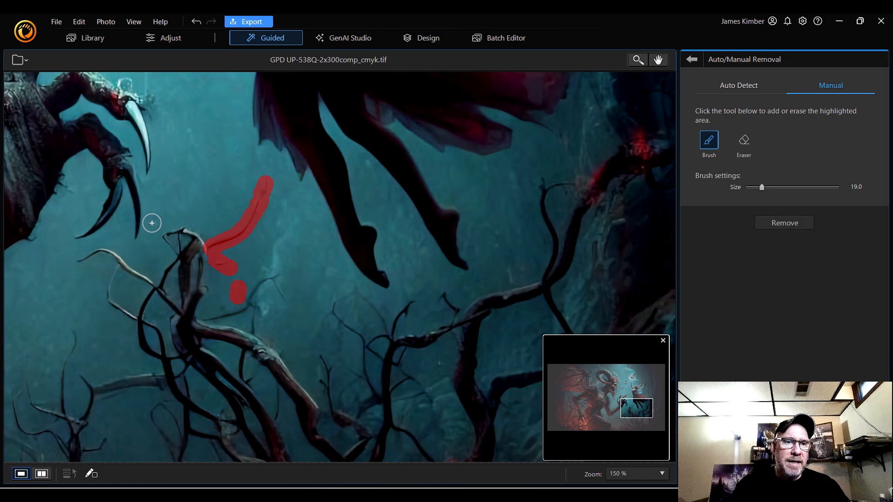
{"action": "mouse_move", "coordinate": [79, 261]}
{"action": "left_mouse_down"}
{"action": "mouse_move", "coordinate": [113, 255]}
{"action": "mouse_move", "coordinate": [151, 280]}
{"action": "mouse_move", "coordinate": [113, 277]}
{"action": "mouse_move", "coordinate": [109, 295]}
{"action": "mouse_move", "coordinate": [130, 317]}
{"action": "left_mouse_up"}
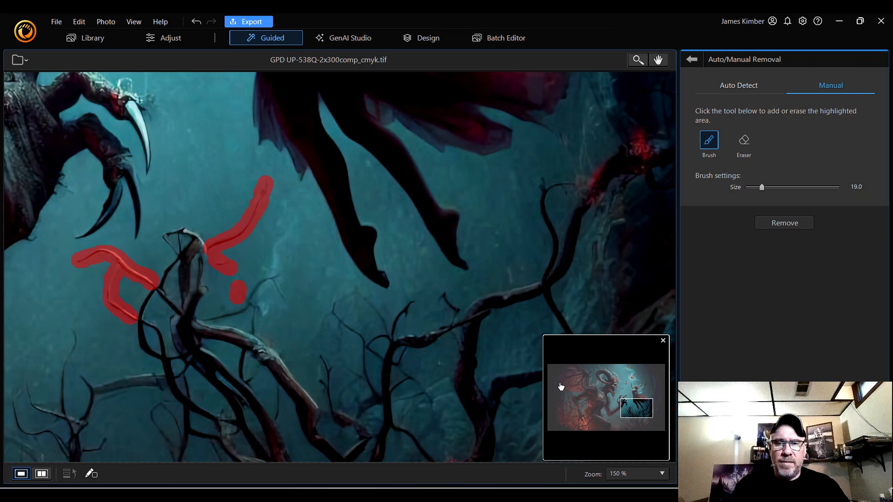
{"action": "left_click", "coordinate": [793, 225]}
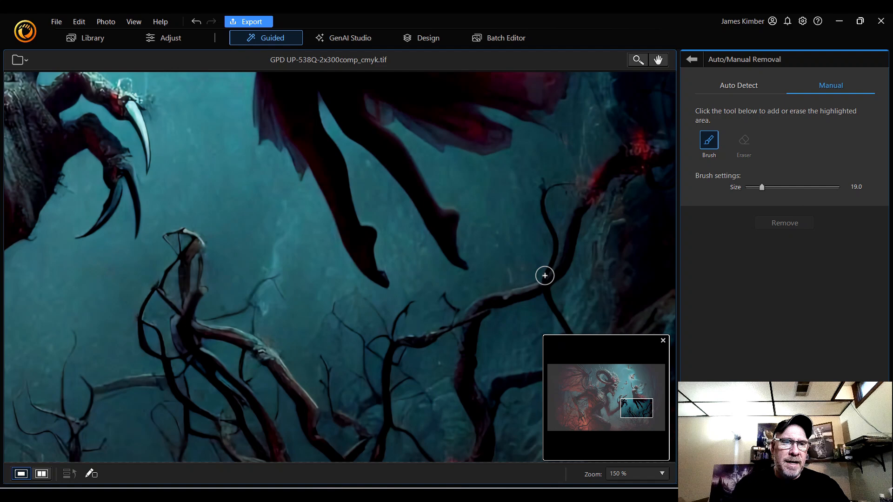
Step: Brush over the extra outer claw on the demon's lowest finger, below the white claw, and remove it
{"action": "left_click_drag", "start_coordinate": [636, 410], "coordinate": [625, 415]}
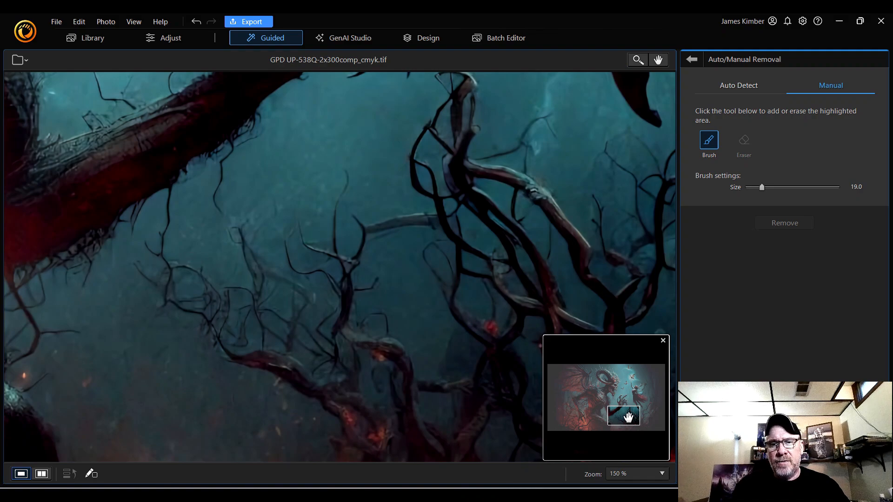
{"action": "left_click_drag", "start_coordinate": [629, 415], "coordinate": [585, 416]}
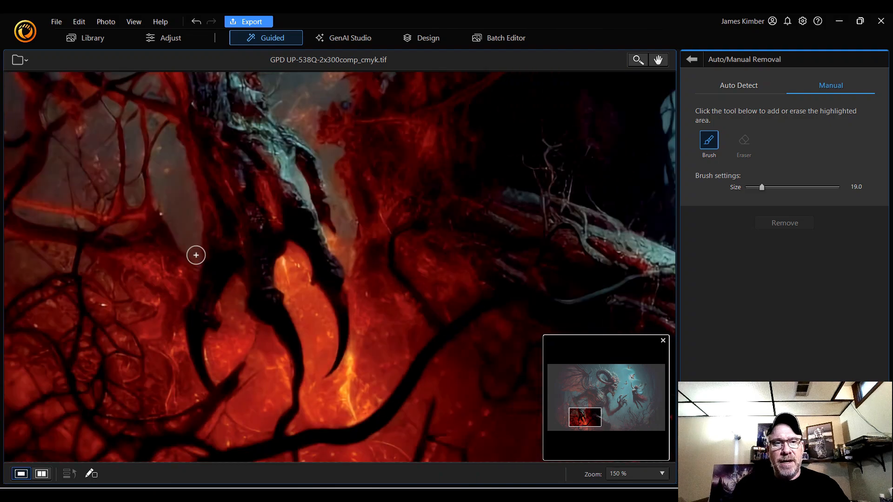
{"action": "left_click_drag", "start_coordinate": [589, 428], "coordinate": [621, 400]}
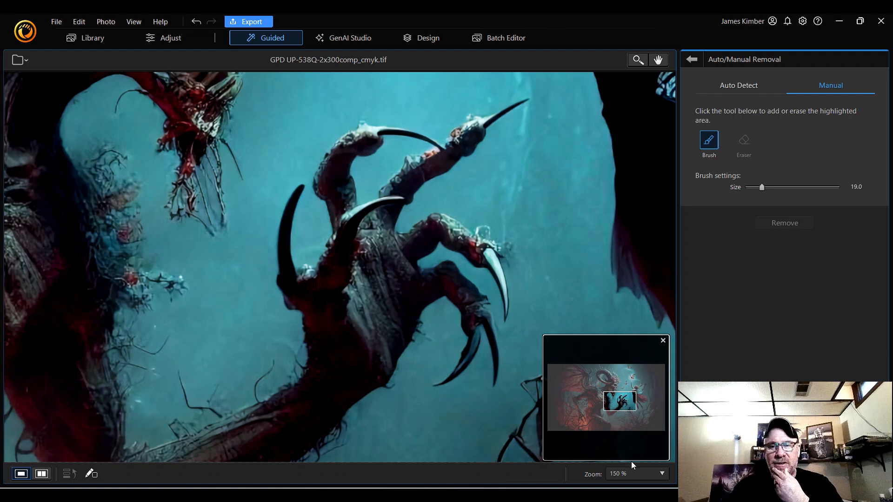
{"action": "left_click", "coordinate": [635, 472]}
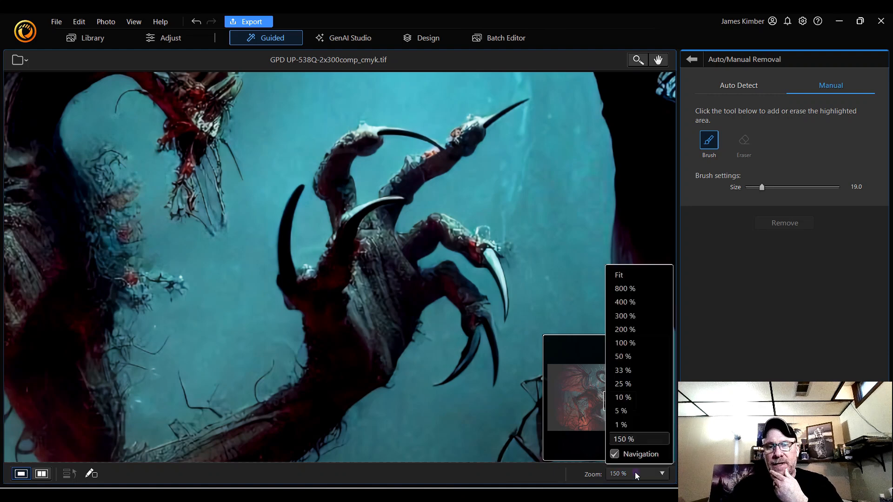
{"action": "left_click", "coordinate": [645, 330]}
{"action": "left_click_drag", "start_coordinate": [618, 402], "coordinate": [623, 404]}
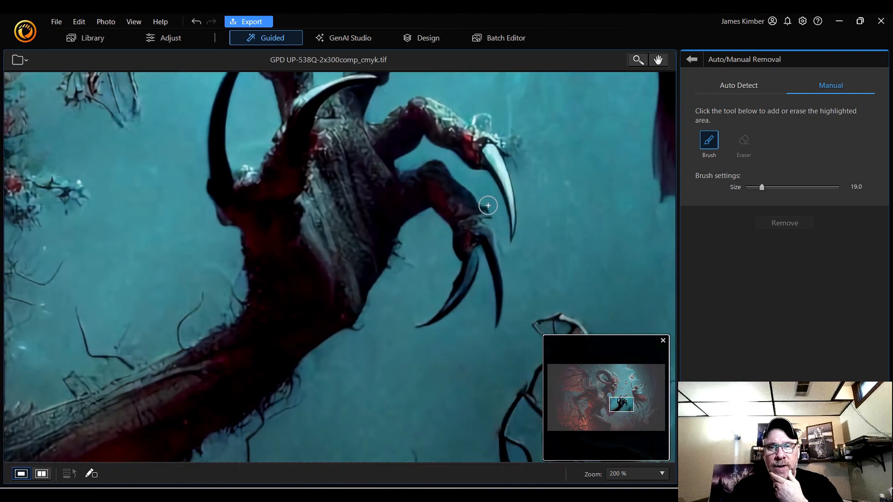
{"action": "mouse_move", "coordinate": [488, 206]}
{"action": "left_mouse_down"}
{"action": "mouse_move", "coordinate": [497, 332]}
{"action": "mouse_move", "coordinate": [494, 237]}
{"action": "mouse_move", "coordinate": [488, 251]}
{"action": "mouse_move", "coordinate": [503, 280]}
{"action": "left_mouse_up"}
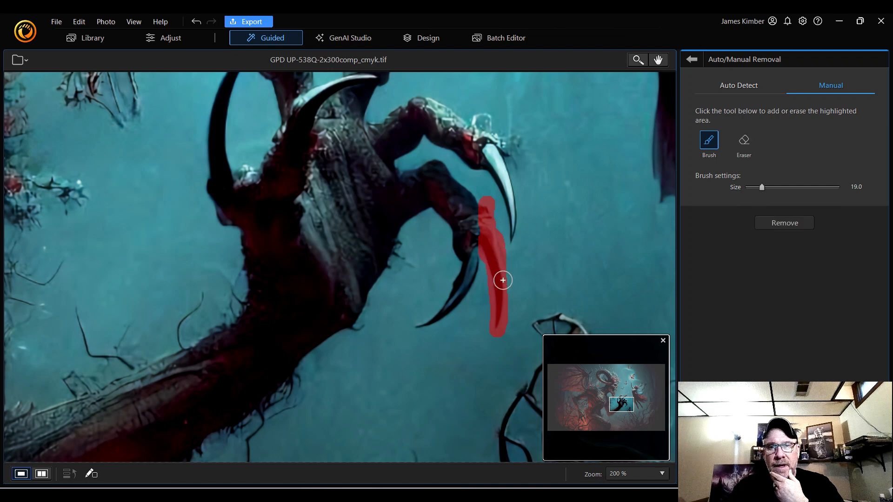
{"action": "left_click", "coordinate": [795, 225]}
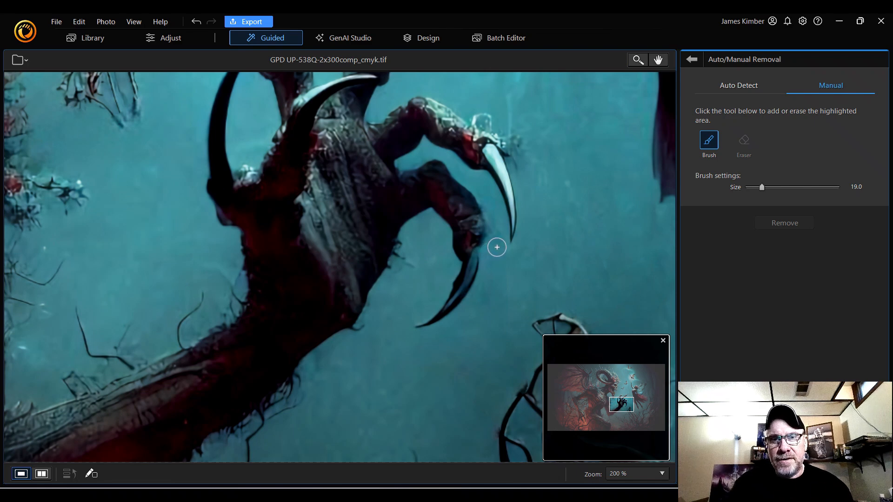
Step: Remove the leftover smudge beside the lowest finger's claw base and the wispy growth on the knuckle above the white claw
{"action": "mouse_move", "coordinate": [496, 246]}
{"action": "left_mouse_down"}
{"action": "mouse_move", "coordinate": [495, 227]}
{"action": "mouse_move", "coordinate": [493, 247]}
{"action": "left_mouse_up"}
{"action": "left_click", "coordinate": [788, 225]}
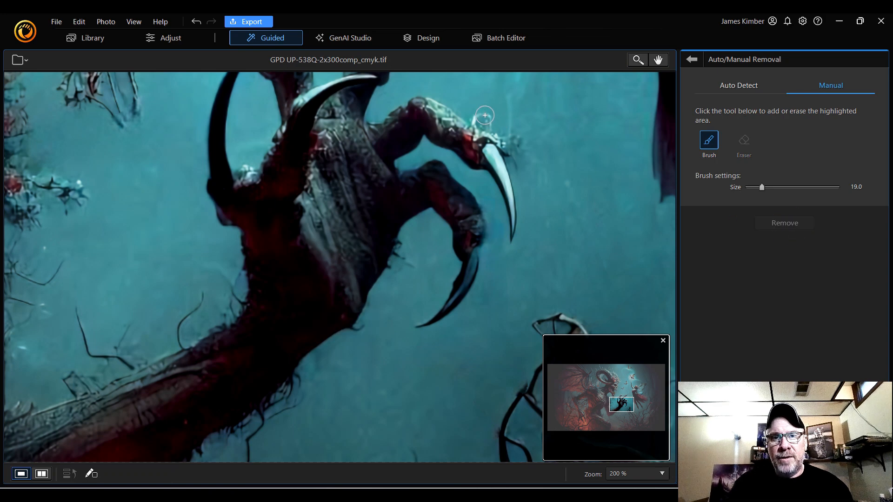
{"action": "mouse_move", "coordinate": [484, 114]}
{"action": "left_mouse_down"}
{"action": "mouse_move", "coordinate": [526, 153]}
{"action": "mouse_move", "coordinate": [524, 169]}
{"action": "mouse_move", "coordinate": [509, 102]}
{"action": "mouse_move", "coordinate": [508, 124]}
{"action": "mouse_move", "coordinate": [476, 116]}
{"action": "mouse_move", "coordinate": [503, 129]}
{"action": "left_mouse_up"}
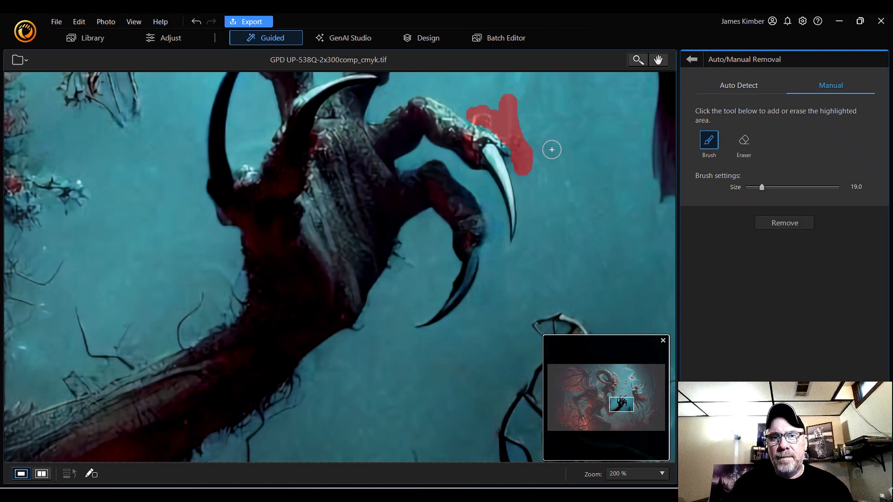
{"action": "left_click", "coordinate": [797, 224]}
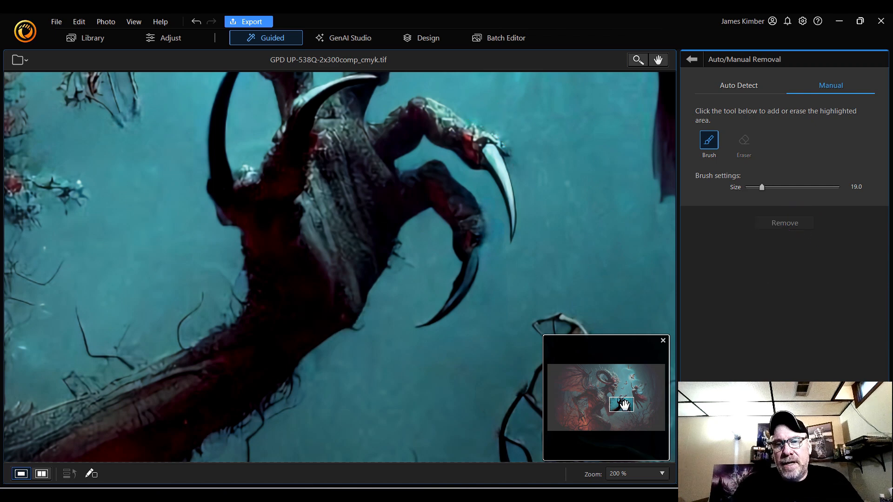
Step: Remove the large black upright claw at the thumb side of the demon's hand and clean up the remaining stump edge
{"action": "left_click_drag", "start_coordinate": [625, 405], "coordinate": [621, 397]}
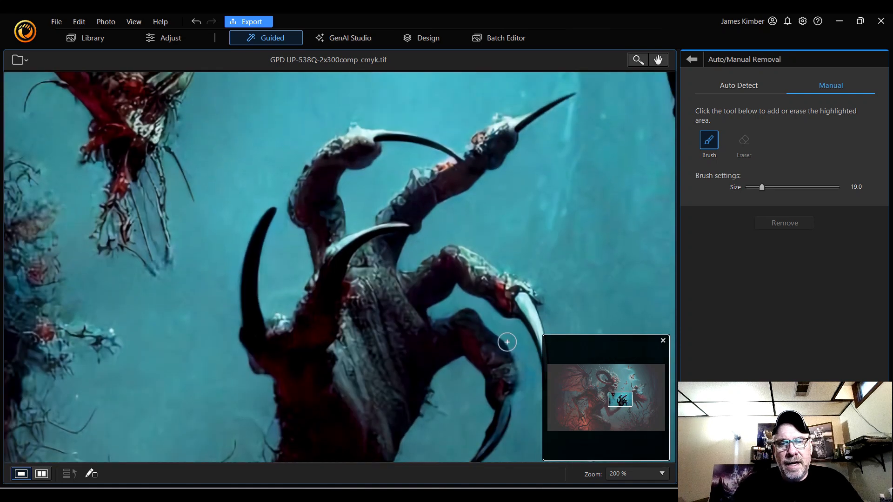
{"action": "mouse_move", "coordinate": [274, 206]}
{"action": "left_mouse_down"}
{"action": "mouse_move", "coordinate": [238, 308]}
{"action": "mouse_move", "coordinate": [263, 381]}
{"action": "mouse_move", "coordinate": [258, 277]}
{"action": "mouse_move", "coordinate": [274, 214]}
{"action": "mouse_move", "coordinate": [266, 205]}
{"action": "mouse_move", "coordinate": [244, 236]}
{"action": "mouse_move", "coordinate": [235, 295]}
{"action": "mouse_move", "coordinate": [252, 363]}
{"action": "mouse_move", "coordinate": [247, 286]}
{"action": "mouse_move", "coordinate": [252, 360]}
{"action": "mouse_move", "coordinate": [239, 345]}
{"action": "mouse_move", "coordinate": [257, 367]}
{"action": "left_mouse_up"}
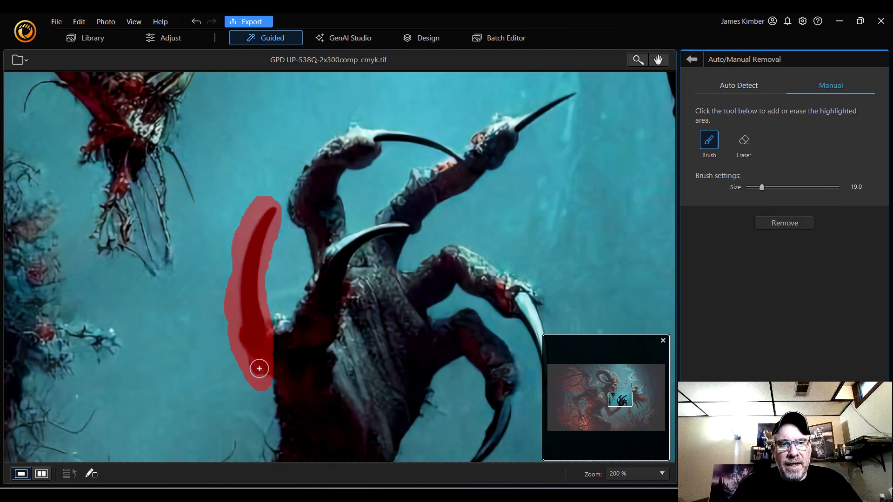
{"action": "left_click", "coordinate": [785, 225]}
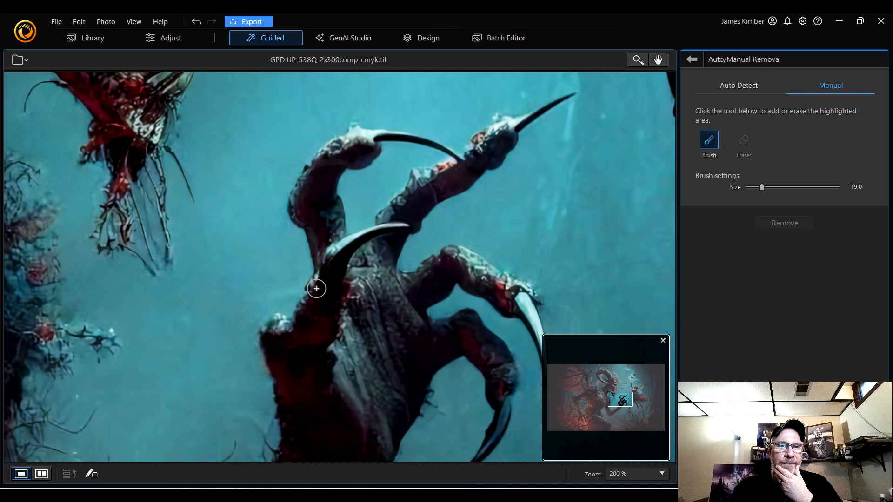
{"action": "left_click_drag", "start_coordinate": [278, 315], "coordinate": [254, 356]}
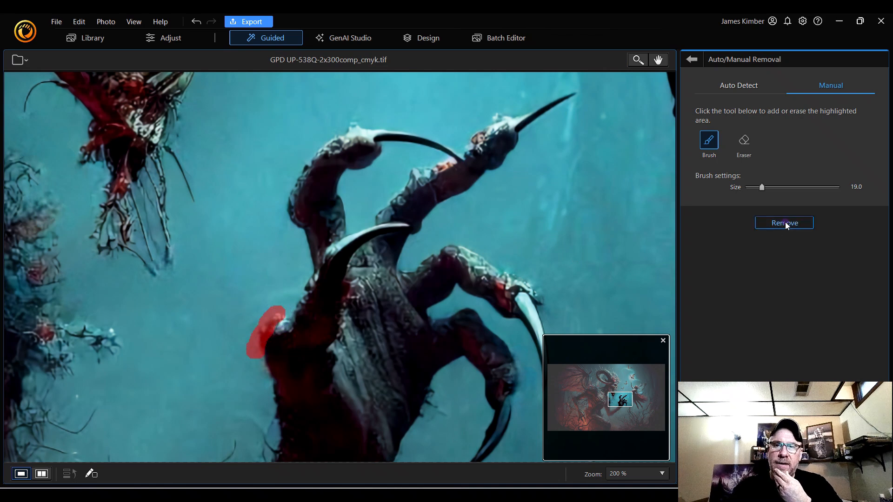
{"action": "left_click", "coordinate": [785, 222]}
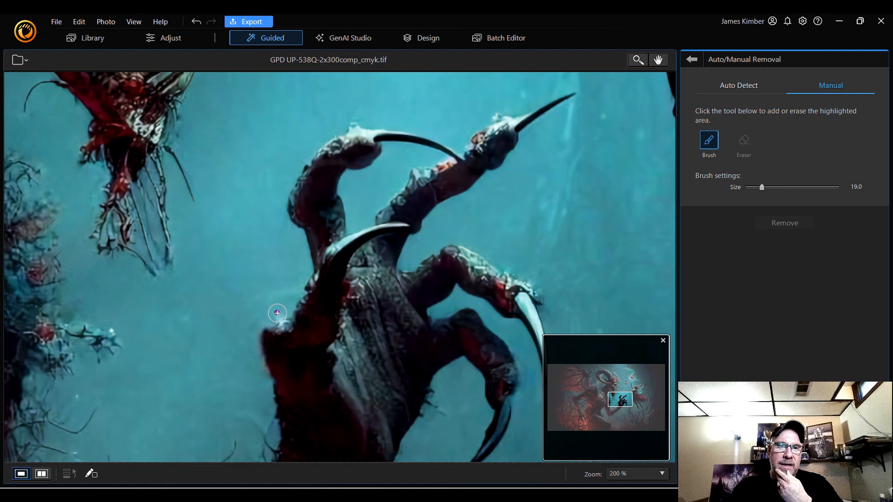
{"action": "mouse_move", "coordinate": [277, 312]}
{"action": "left_mouse_down"}
{"action": "mouse_move", "coordinate": [244, 318]}
{"action": "mouse_move", "coordinate": [236, 339]}
{"action": "mouse_move", "coordinate": [248, 369]}
{"action": "mouse_move", "coordinate": [241, 347]}
{"action": "mouse_move", "coordinate": [253, 304]}
{"action": "mouse_move", "coordinate": [284, 296]}
{"action": "mouse_move", "coordinate": [262, 292]}
{"action": "mouse_move", "coordinate": [234, 310]}
{"action": "mouse_move", "coordinate": [251, 299]}
{"action": "mouse_move", "coordinate": [272, 309]}
{"action": "left_mouse_up"}
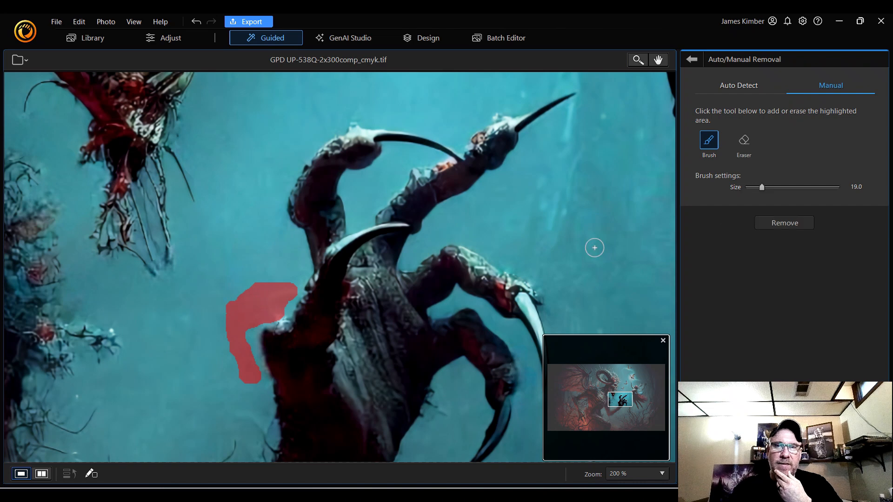
{"action": "left_click", "coordinate": [796, 226]}
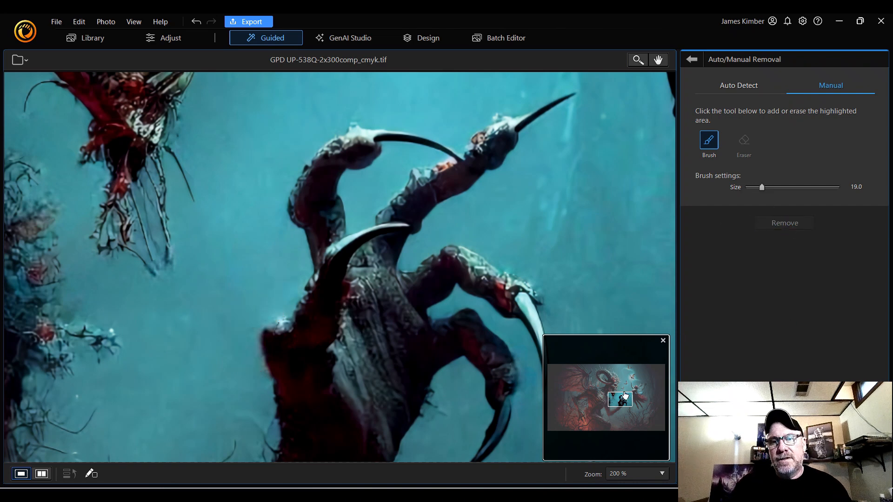
Step: Brush over the stray tooth tips protruding above the skull's lower jaw and remove them
{"action": "mouse_move", "coordinate": [624, 395]}
{"action": "left_mouse_down"}
{"action": "mouse_move", "coordinate": [612, 391]}
{"action": "mouse_move", "coordinate": [619, 399]}
{"action": "mouse_move", "coordinate": [623, 383]}
{"action": "mouse_move", "coordinate": [614, 389]}
{"action": "left_mouse_up"}
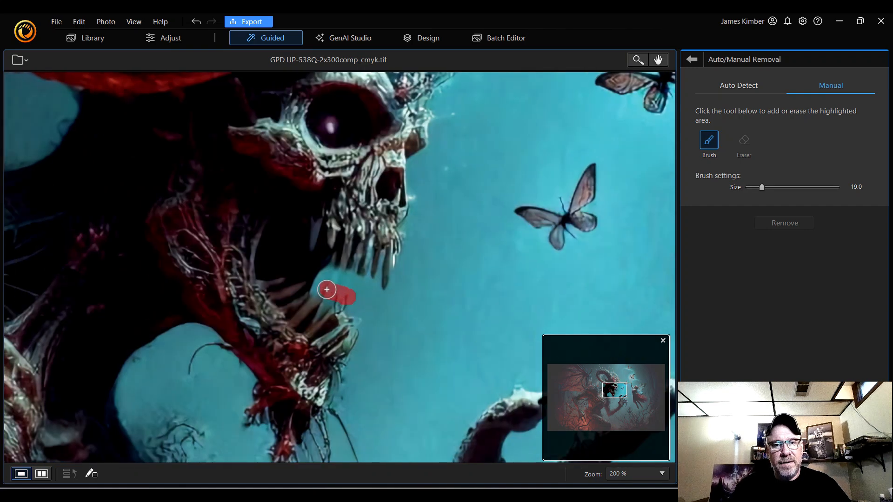
{"action": "left_click_drag", "start_coordinate": [327, 289], "coordinate": [331, 283]}
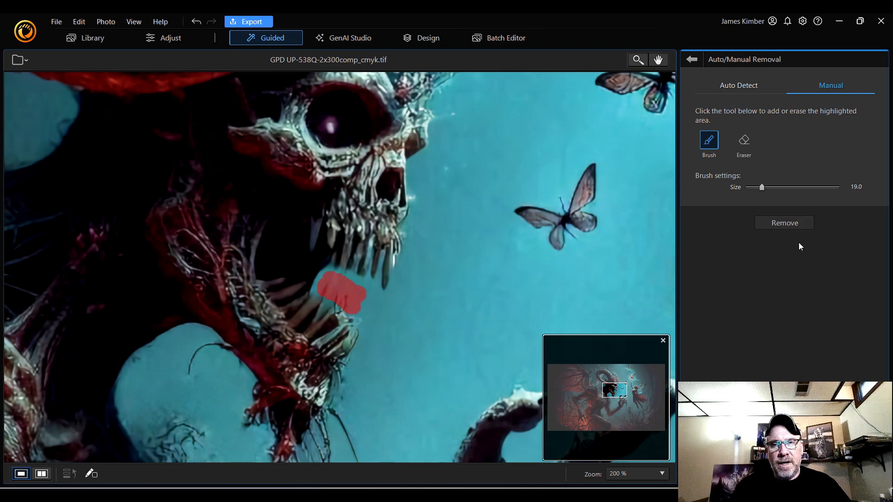
{"action": "left_click", "coordinate": [792, 226]}
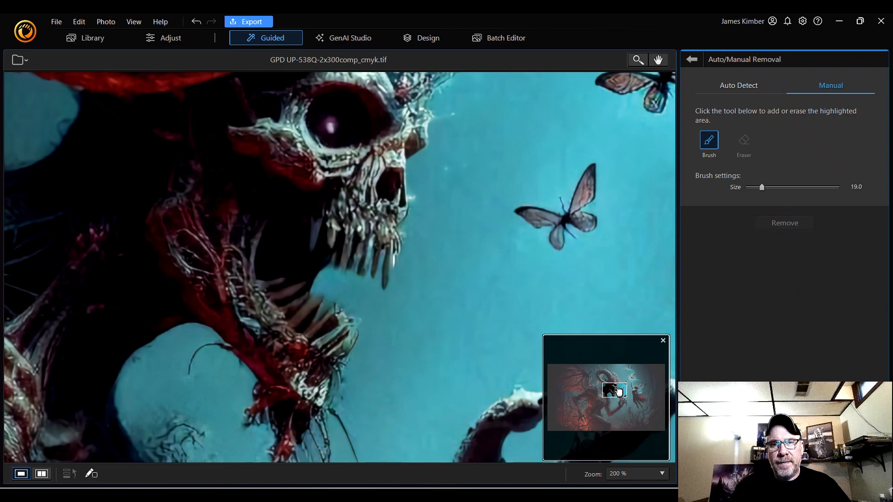
Step: Remove the lowest butterfly, between the demon's skull and the fairy's arm, above the clawed hand
{"action": "mouse_move", "coordinate": [613, 390]}
{"action": "left_mouse_down"}
{"action": "mouse_move", "coordinate": [631, 365]}
{"action": "mouse_move", "coordinate": [633, 377]}
{"action": "mouse_move", "coordinate": [620, 385]}
{"action": "left_mouse_up"}
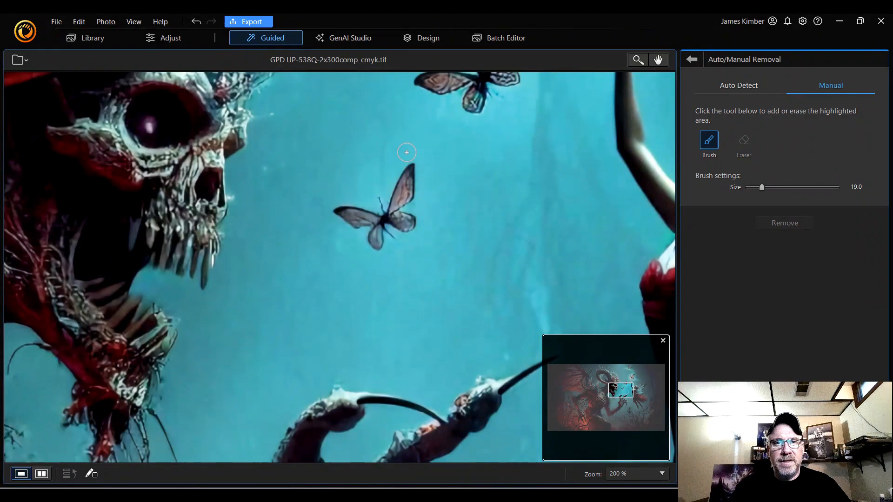
{"action": "mouse_move", "coordinate": [407, 158]}
{"action": "left_mouse_down"}
{"action": "mouse_move", "coordinate": [417, 195]}
{"action": "mouse_move", "coordinate": [403, 236]}
{"action": "mouse_move", "coordinate": [404, 176]}
{"action": "mouse_move", "coordinate": [392, 235]}
{"action": "mouse_move", "coordinate": [383, 203]}
{"action": "mouse_move", "coordinate": [378, 244]}
{"action": "mouse_move", "coordinate": [357, 214]}
{"action": "mouse_move", "coordinate": [335, 212]}
{"action": "mouse_move", "coordinate": [361, 233]}
{"action": "mouse_move", "coordinate": [349, 213]}
{"action": "mouse_move", "coordinate": [395, 214]}
{"action": "mouse_move", "coordinate": [400, 186]}
{"action": "mouse_move", "coordinate": [397, 207]}
{"action": "left_mouse_up"}
{"action": "left_click", "coordinate": [803, 228]}
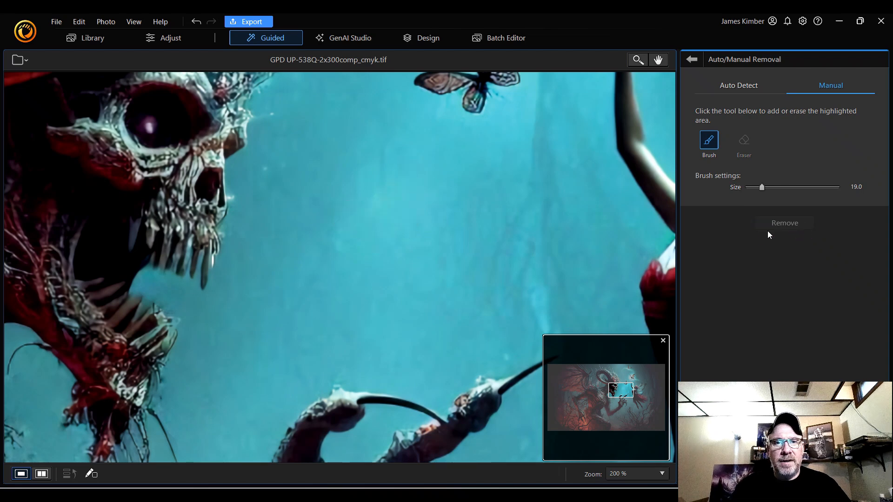
Step: Examine the whole artwork and the details around the demon's chest and flowered shoulder for remaining artifacts
{"action": "left_click", "coordinate": [646, 476]}
{"action": "left_click", "coordinate": [635, 278]}
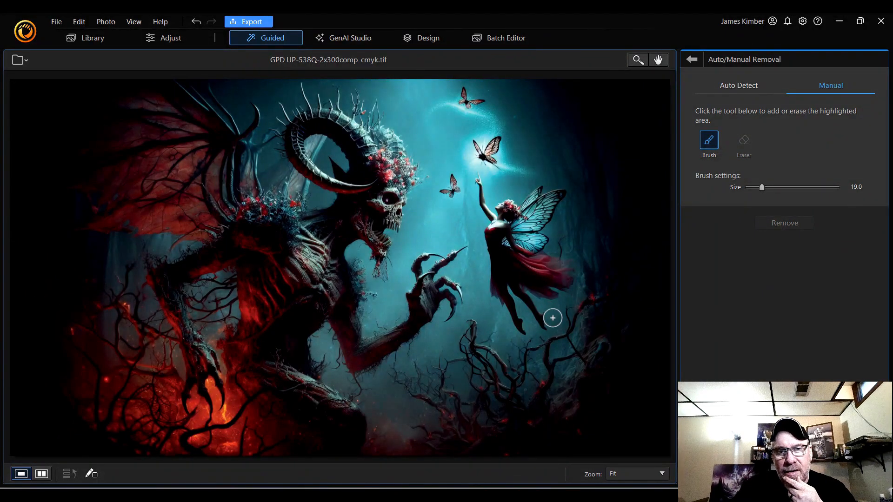
{"action": "left_click", "coordinate": [642, 474]}
{"action": "left_click", "coordinate": [647, 330]}
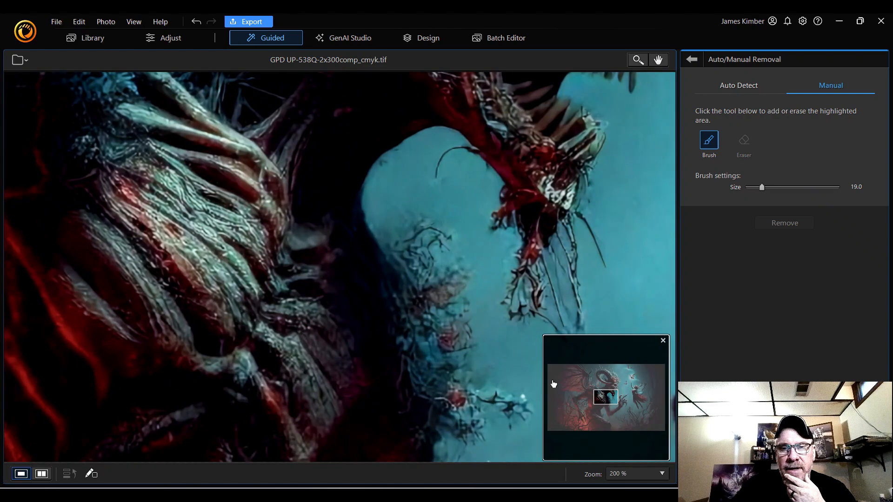
{"action": "left_click_drag", "start_coordinate": [612, 401], "coordinate": [597, 386]}
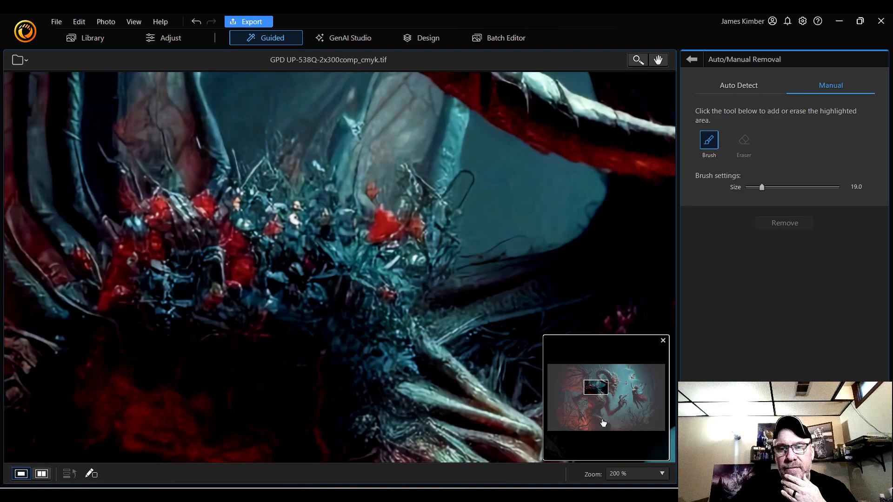
{"action": "left_click", "coordinate": [635, 473]}
{"action": "left_click", "coordinate": [641, 274]}
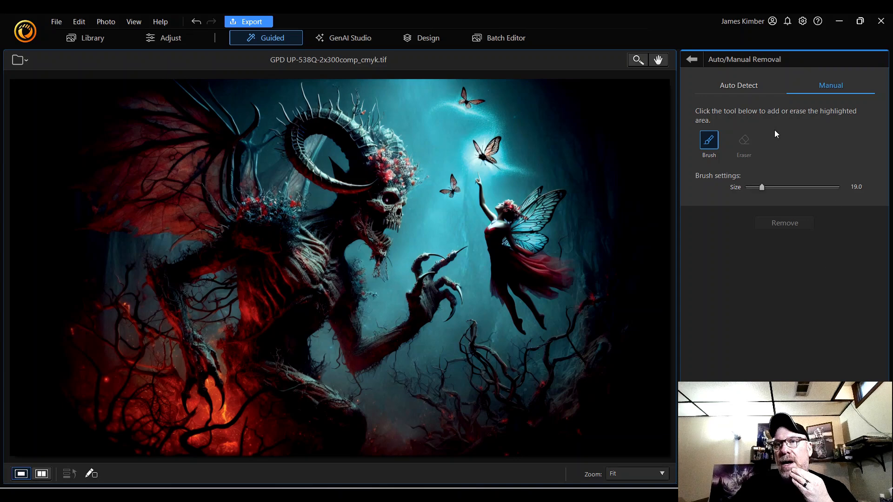
Step: Start Object Move and outline the demon hand's lowest dark claw using a selection brush size of 1.0
{"action": "left_click", "coordinate": [693, 60]}
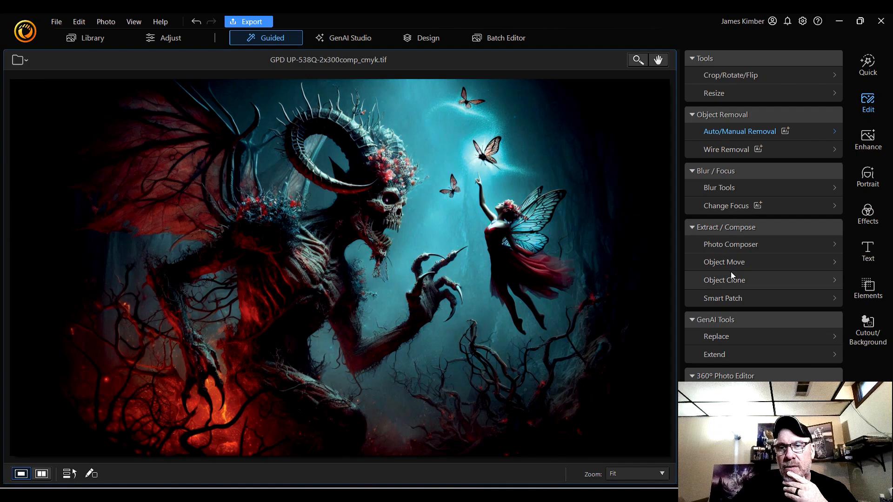
{"action": "left_click", "coordinate": [744, 263]}
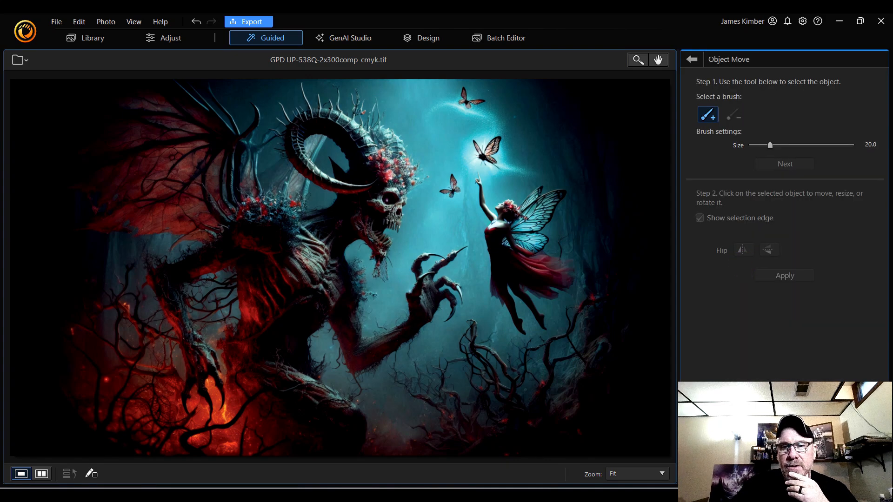
{"action": "left_click", "coordinate": [641, 474]}
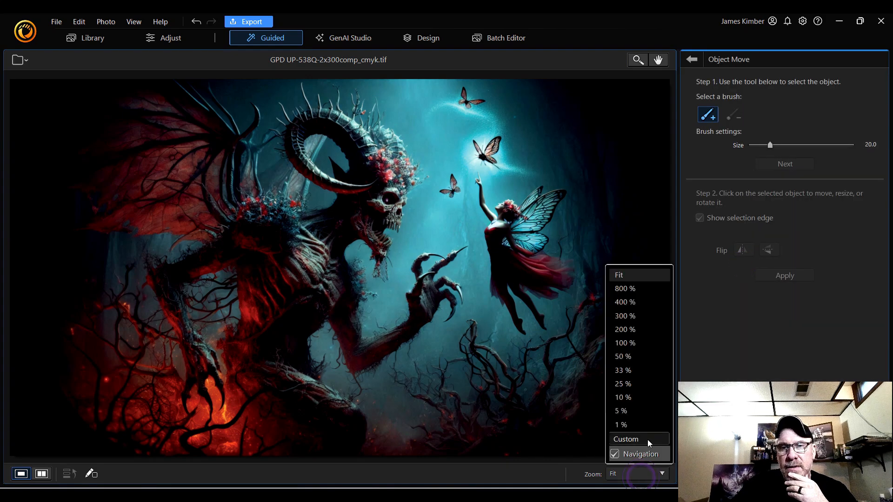
{"action": "left_click", "coordinate": [656, 330]}
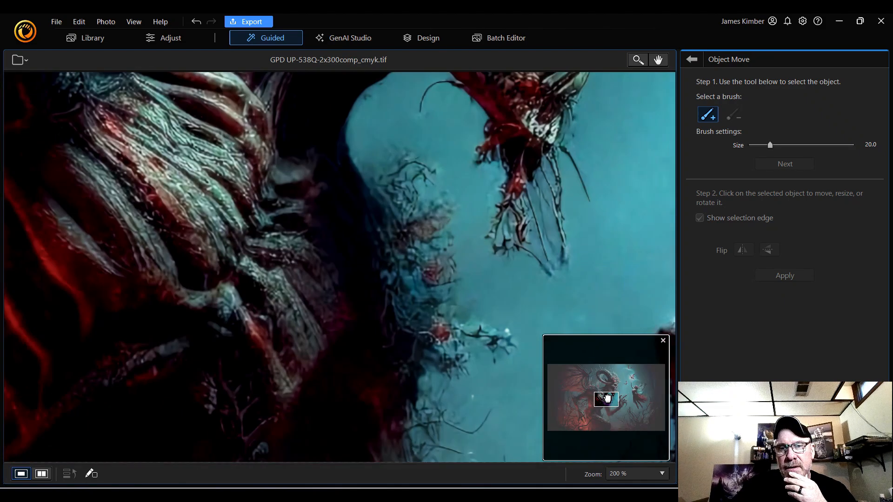
{"action": "left_click_drag", "start_coordinate": [607, 397], "coordinate": [631, 404]}
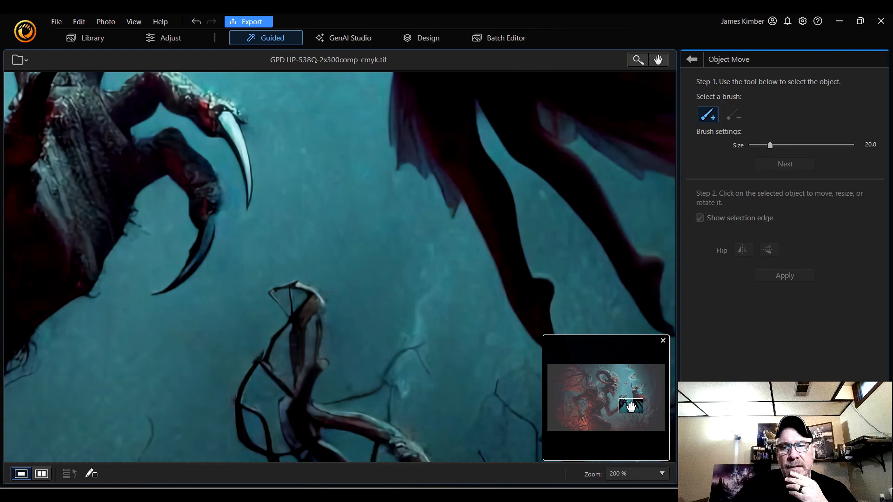
{"action": "left_click", "coordinate": [646, 474]}
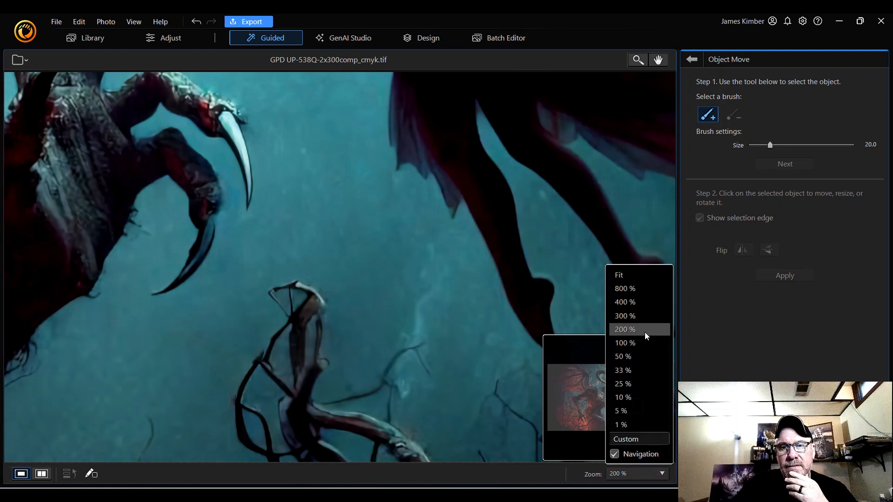
{"action": "left_click", "coordinate": [646, 316]}
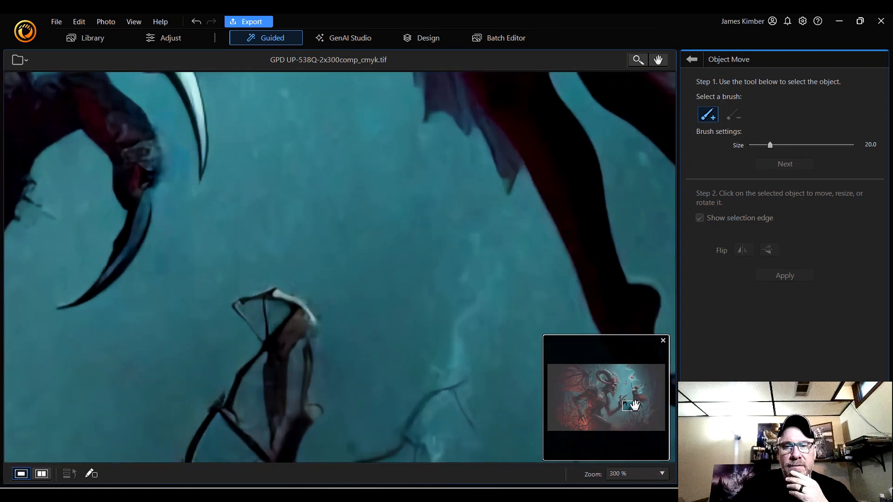
{"action": "left_click_drag", "start_coordinate": [633, 406], "coordinate": [628, 404]}
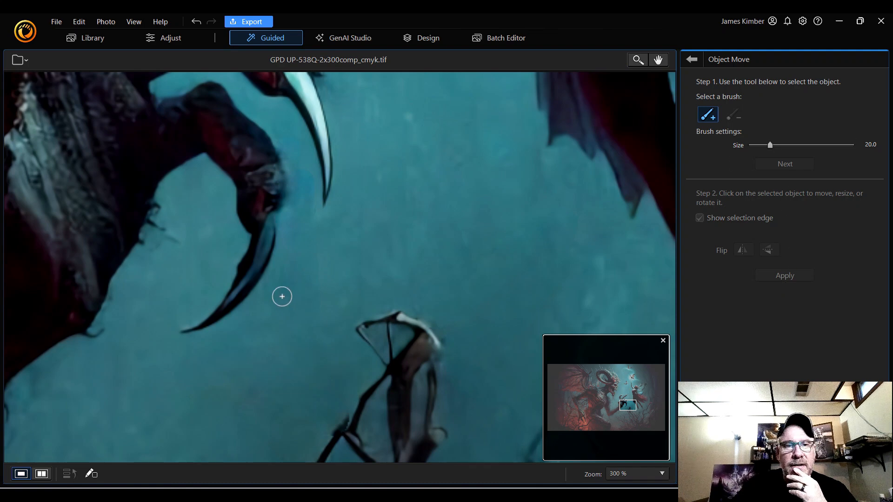
{"action": "scroll", "coordinate": [251, 295], "scroll_direction": "up", "scroll_amount": 1}
{"action": "scroll", "coordinate": [251, 294], "scroll_direction": "down", "scroll_amount": 19}
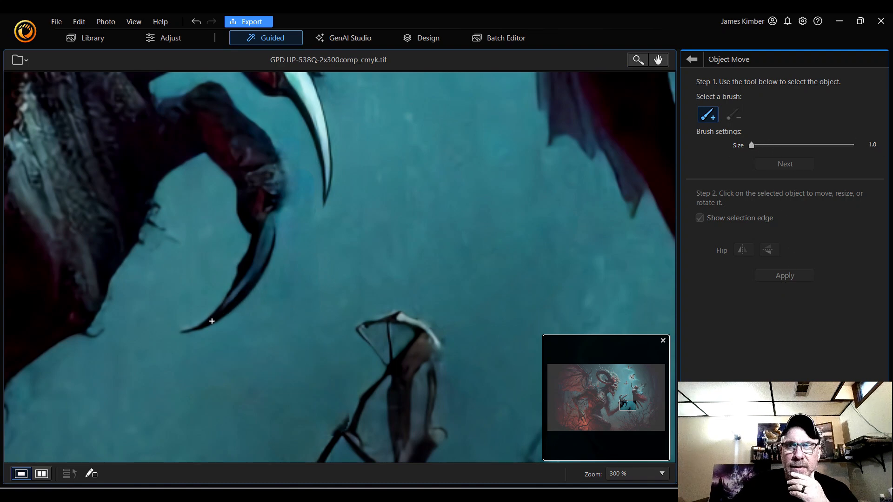
{"action": "left_click", "coordinate": [186, 332]}
{"action": "mouse_move", "coordinate": [186, 331]}
{"action": "left_mouse_down"}
{"action": "mouse_move", "coordinate": [229, 309]}
{"action": "mouse_move", "coordinate": [215, 319]}
{"action": "mouse_move", "coordinate": [254, 238]}
{"action": "mouse_move", "coordinate": [273, 239]}
{"action": "mouse_move", "coordinate": [259, 281]}
{"action": "mouse_move", "coordinate": [237, 303]}
{"action": "mouse_move", "coordinate": [261, 244]}
{"action": "mouse_move", "coordinate": [252, 276]}
{"action": "left_mouse_up"}
{"action": "right_click", "coordinate": [259, 282]}
{"action": "left_click", "coordinate": [241, 309]}
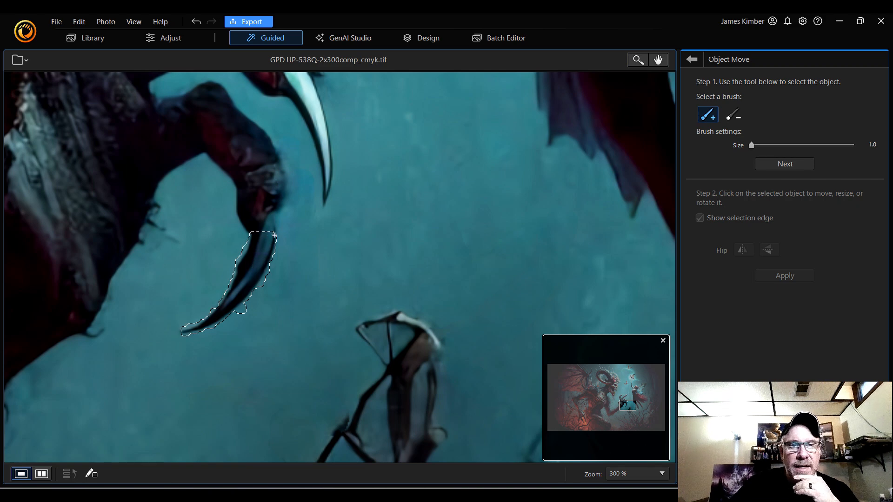
Step: Extend the claw selection upward to include the fingertip joint where the claw attaches
{"action": "left_click_drag", "start_coordinate": [275, 235], "coordinate": [271, 221]}
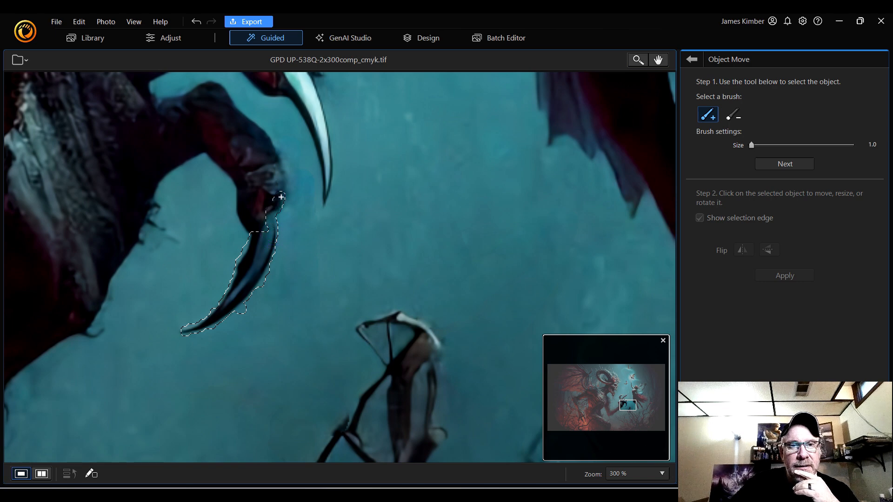
{"action": "mouse_move", "coordinate": [281, 198]}
{"action": "left_mouse_down"}
{"action": "mouse_move", "coordinate": [282, 187]}
{"action": "mouse_move", "coordinate": [271, 210]}
{"action": "mouse_move", "coordinate": [266, 199]}
{"action": "mouse_move", "coordinate": [270, 233]}
{"action": "left_mouse_up"}
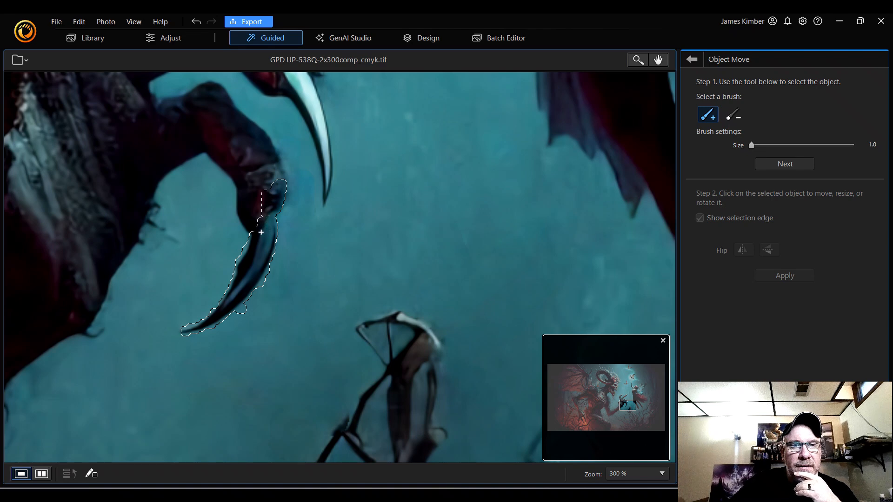
{"action": "mouse_move", "coordinate": [248, 226]}
{"action": "left_mouse_down"}
{"action": "mouse_move", "coordinate": [240, 212]}
{"action": "mouse_move", "coordinate": [265, 198]}
{"action": "mouse_move", "coordinate": [252, 222]}
{"action": "mouse_move", "coordinate": [261, 214]}
{"action": "left_mouse_up"}
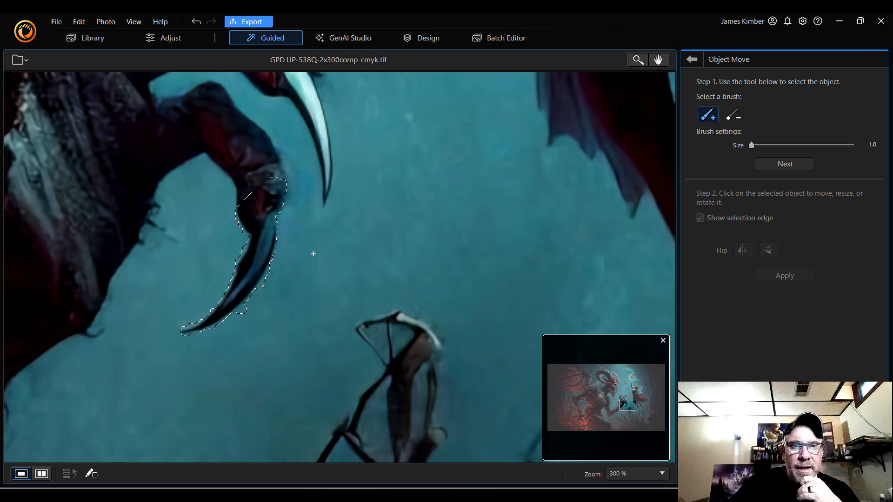
Step: Trim the stray selection bulges along the claw's outer edge and touch up the selection near its tip
{"action": "left_click", "coordinate": [733, 115]}
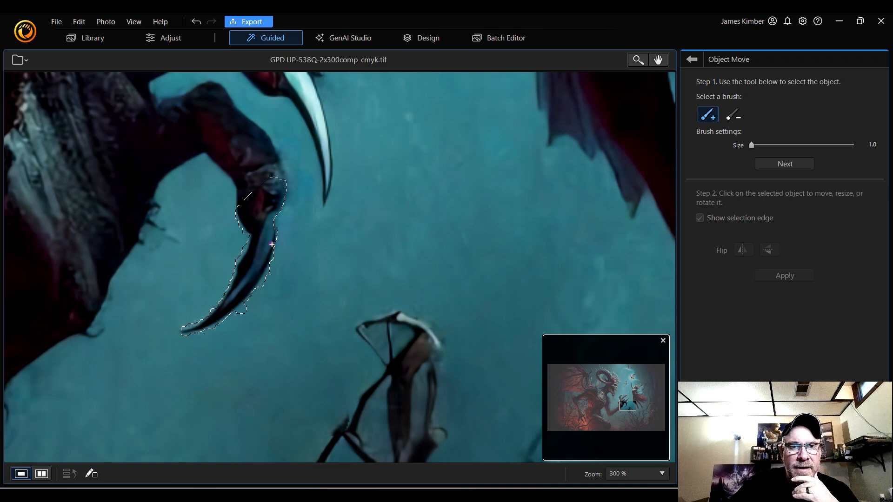
{"action": "left_click", "coordinate": [733, 114]}
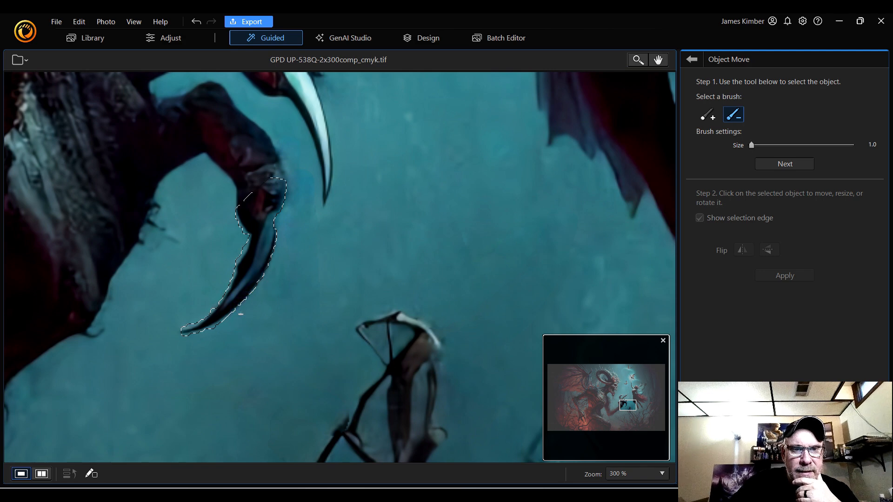
{"action": "left_click", "coordinate": [707, 114]}
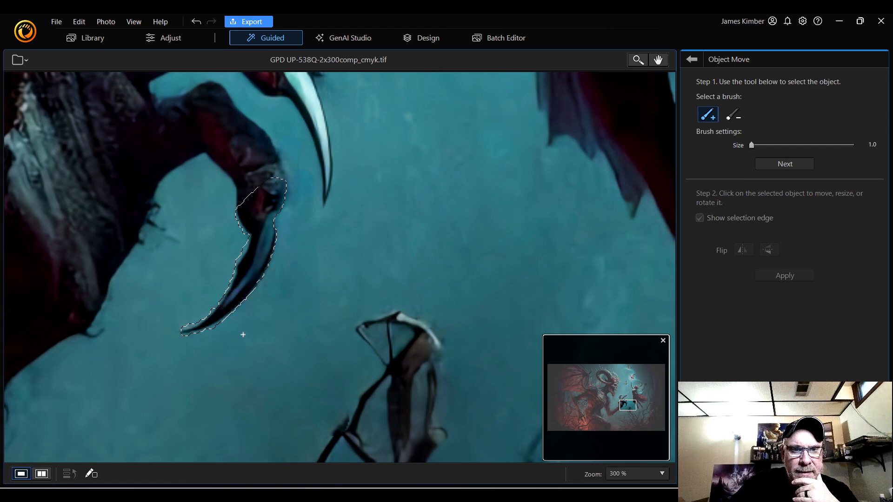
{"action": "left_click", "coordinate": [733, 115]}
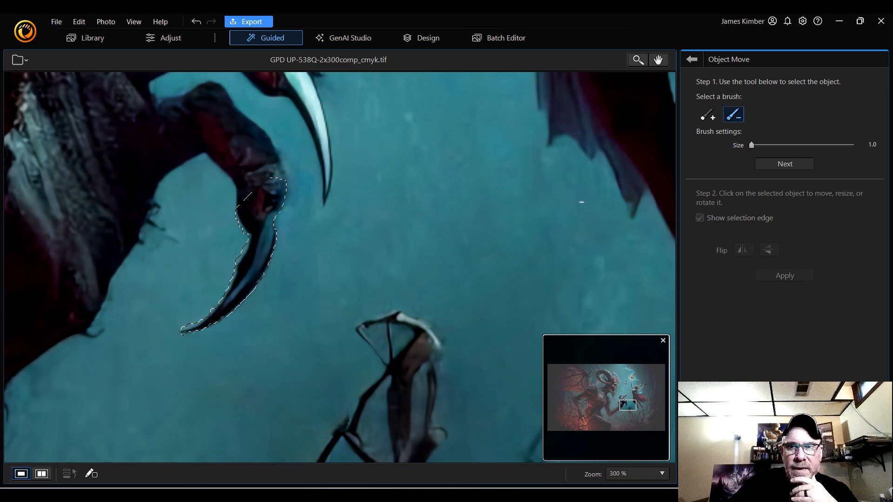
{"action": "left_click", "coordinate": [708, 114]}
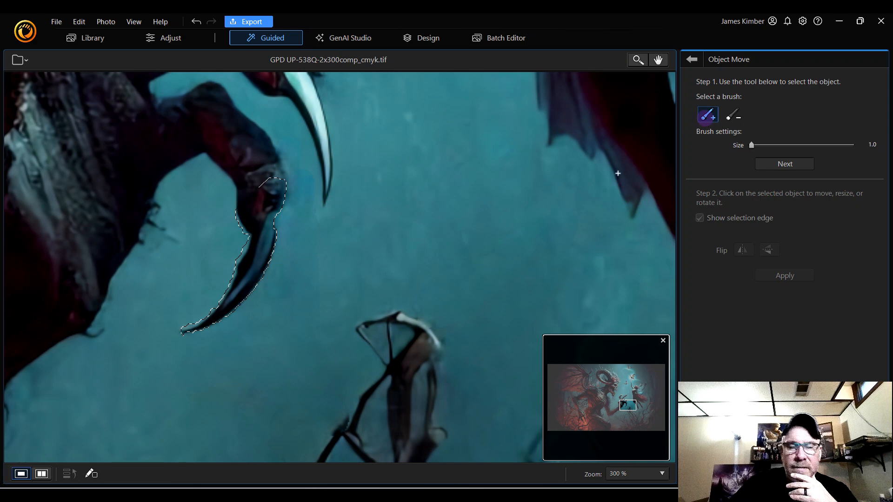
{"action": "left_click", "coordinate": [201, 326]}
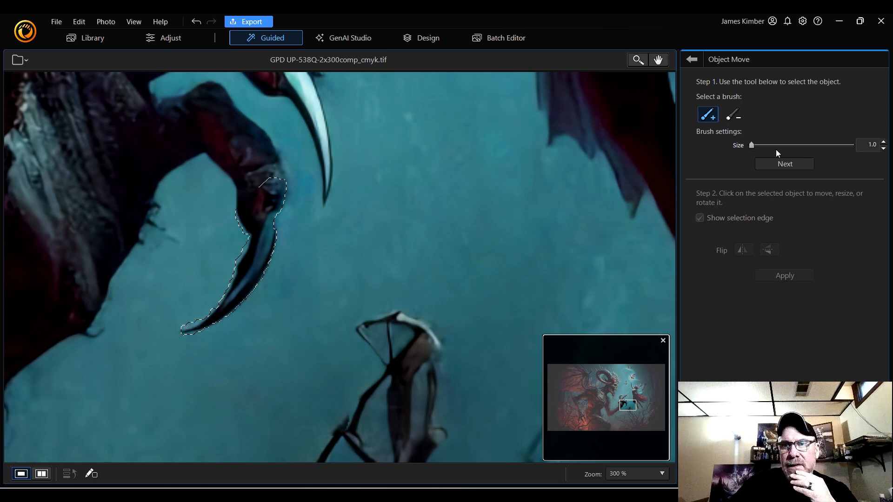
{"action": "left_click", "coordinate": [883, 149]}
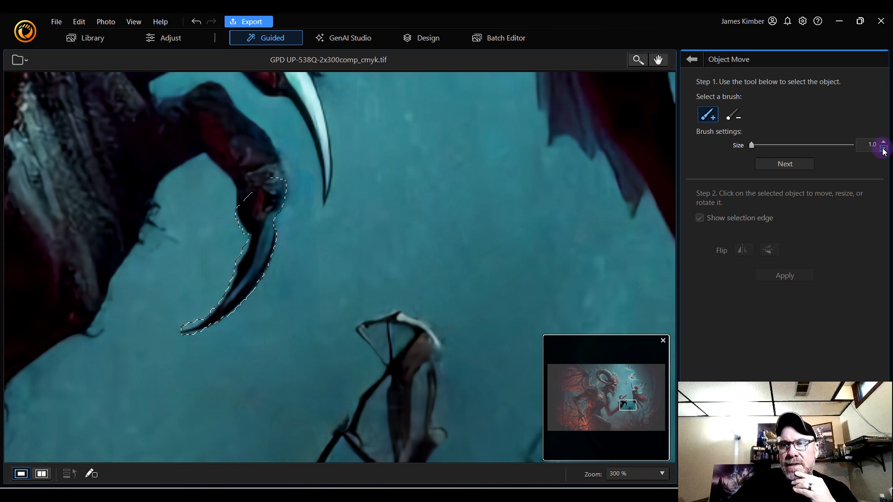
Step: Tighten the selection around the claw's curve and tip, and fill its edge across the fingertip joint
{"action": "left_click", "coordinate": [739, 116]}
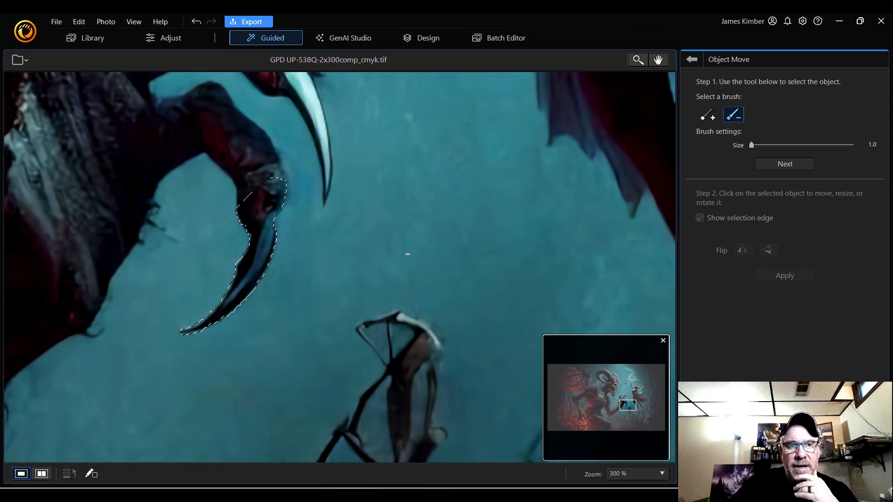
{"action": "left_click", "coordinate": [713, 117]}
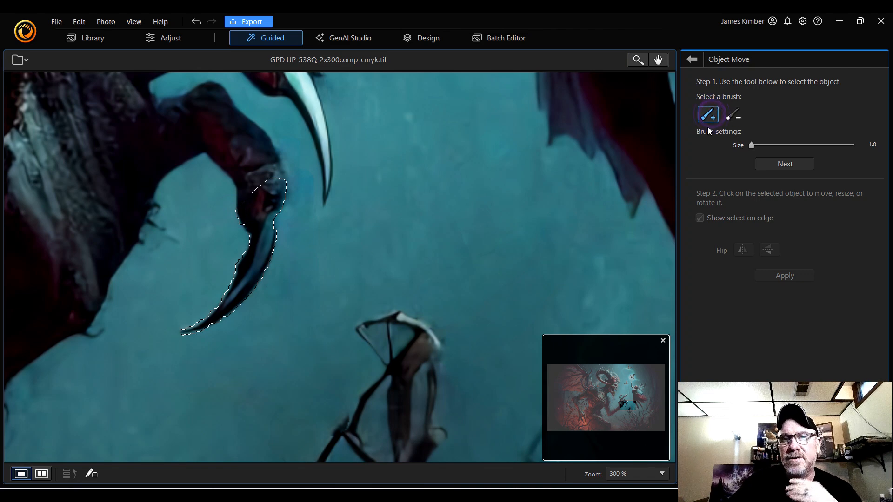
{"action": "left_click", "coordinate": [247, 223]}
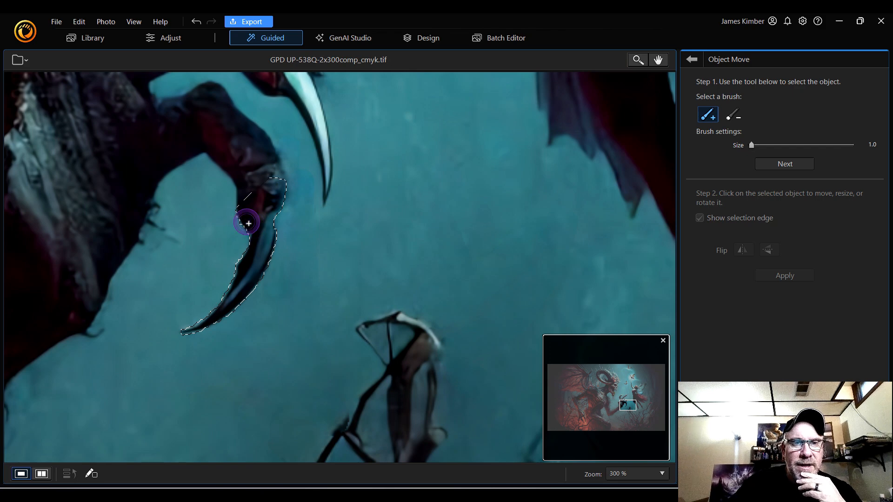
{"action": "left_click", "coordinate": [253, 249]}
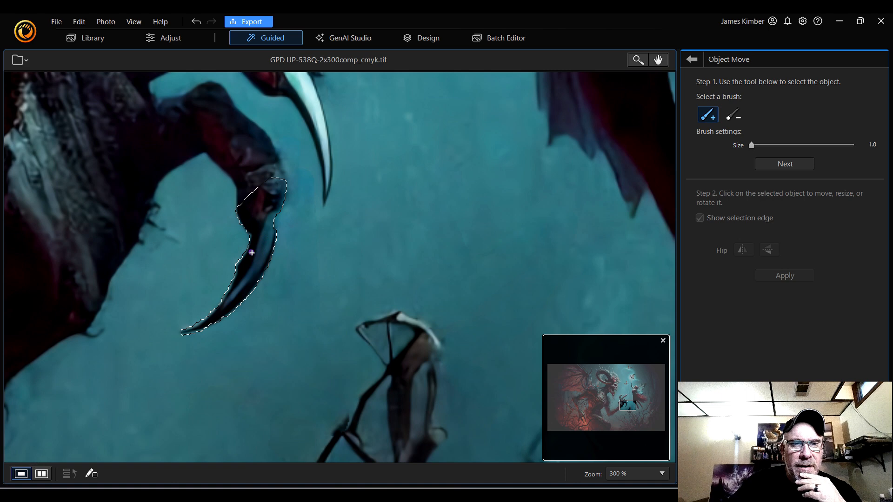
{"action": "left_click", "coordinate": [245, 199]}
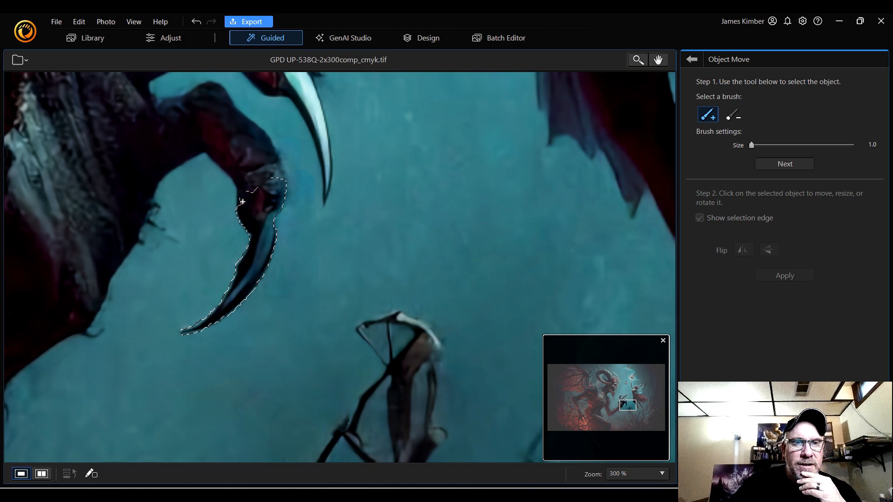
{"action": "left_click", "coordinate": [241, 206]}
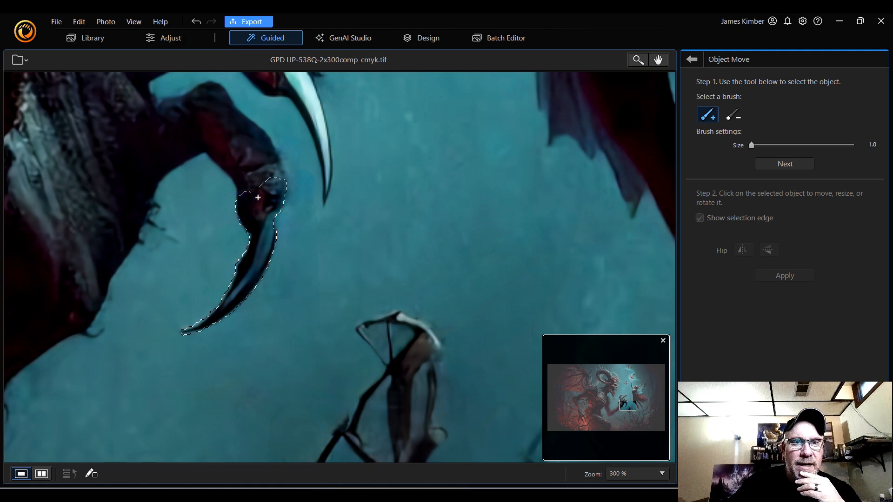
{"action": "left_click", "coordinate": [258, 195]}
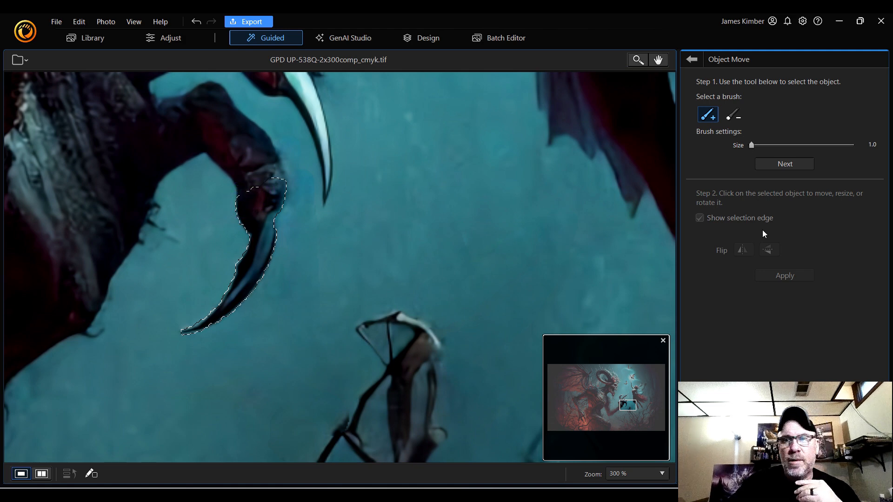
Step: Rotate the selected claw counterclockwise to point more steeply downward and reposition it against the fingertip
{"action": "left_click", "coordinate": [785, 165]}
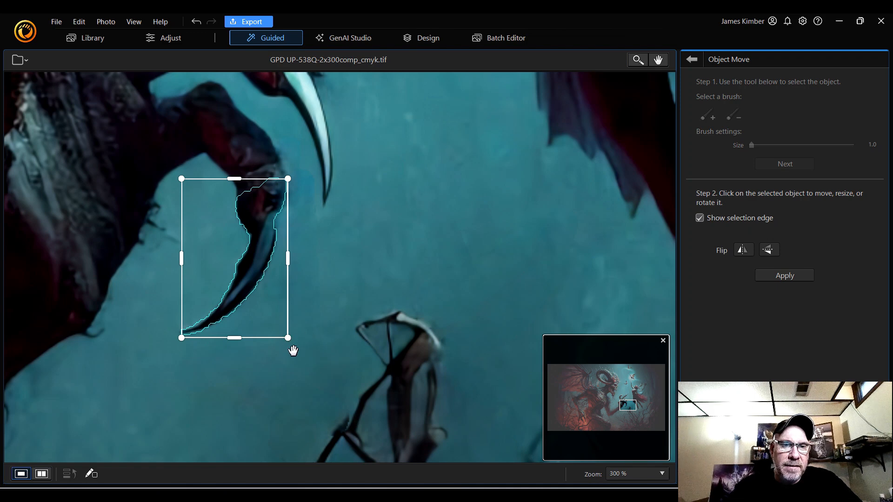
{"action": "left_click_drag", "start_coordinate": [293, 342], "coordinate": [334, 322]}
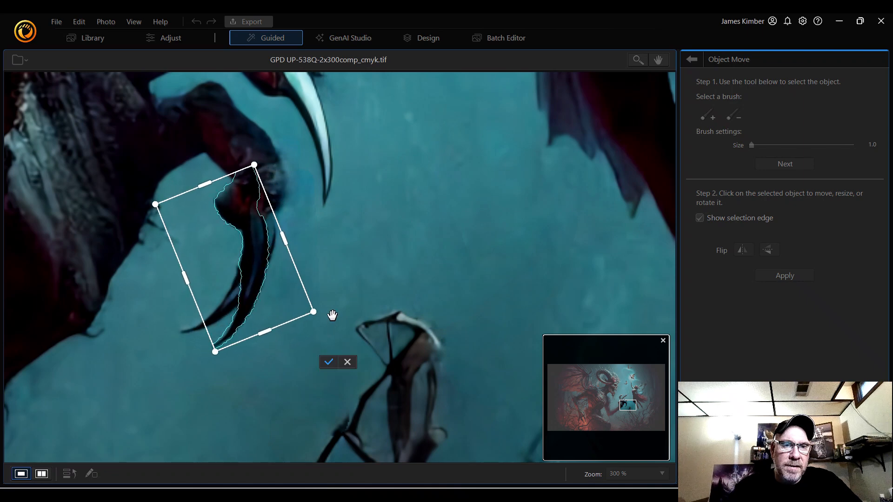
{"action": "left_click_drag", "start_coordinate": [256, 291], "coordinate": [280, 272]}
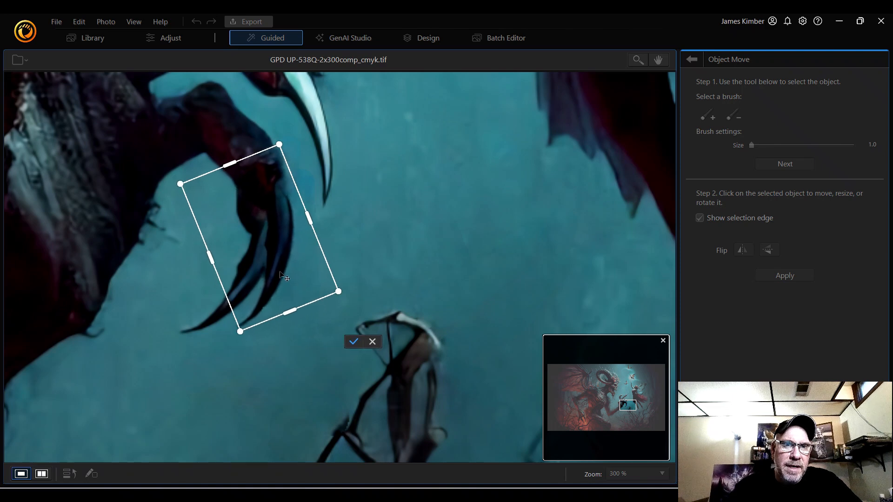
{"action": "left_click_drag", "start_coordinate": [280, 272], "coordinate": [280, 272]}
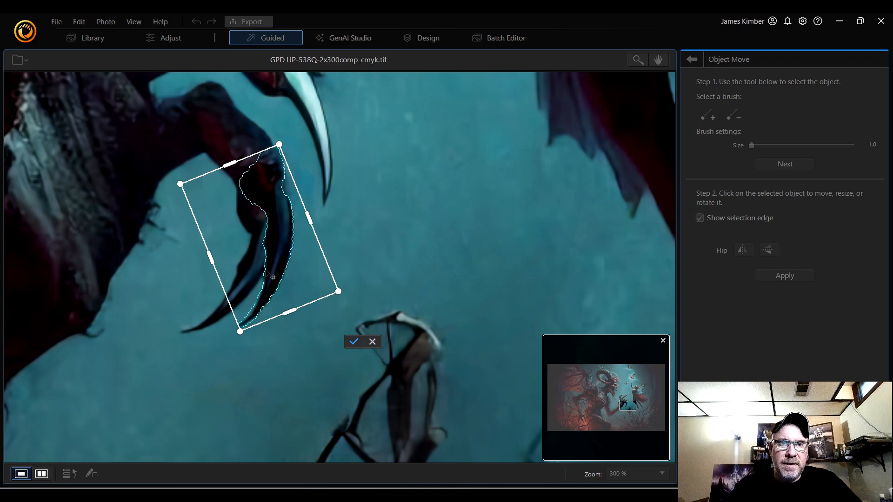
{"action": "left_click", "coordinate": [354, 342]}
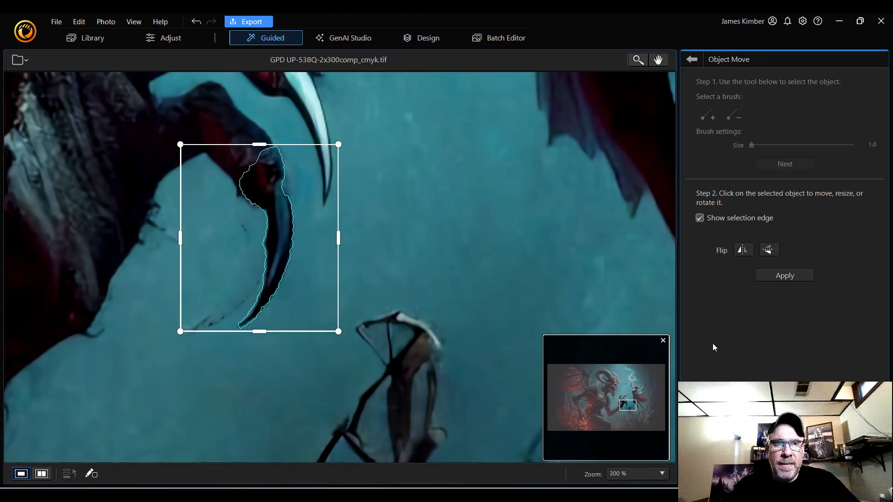
Step: Erase the leftover claw traces along the moved claw's inner curve and tip with a manual object removal
{"action": "left_click", "coordinate": [694, 59]}
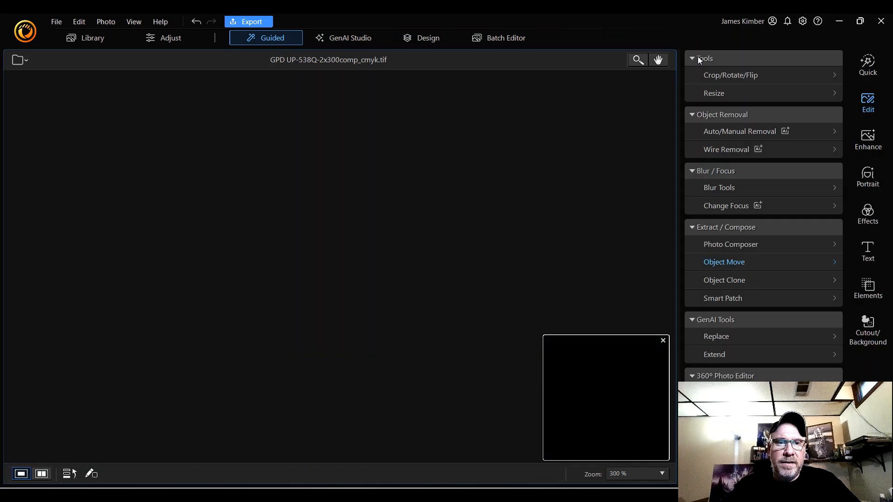
{"action": "left_click", "coordinate": [755, 132]}
{"action": "left_click", "coordinate": [832, 85]}
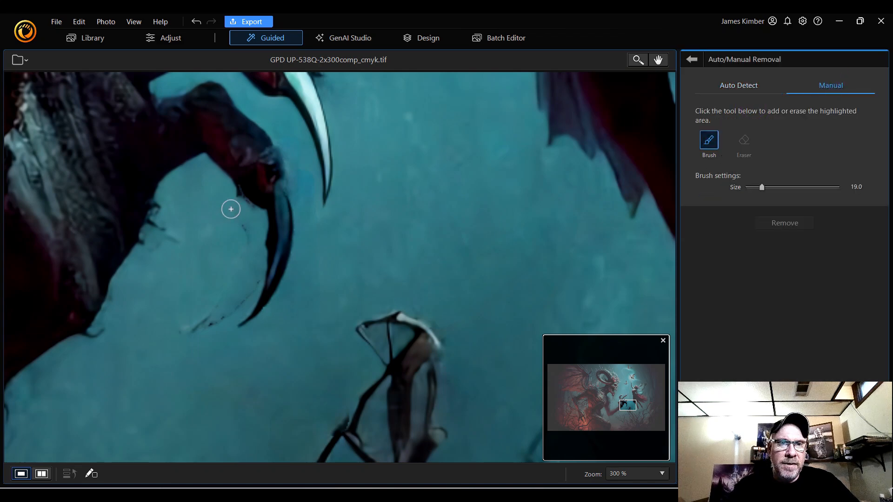
{"action": "mouse_move", "coordinate": [228, 195]}
{"action": "left_mouse_down"}
{"action": "mouse_move", "coordinate": [247, 211]}
{"action": "mouse_move", "coordinate": [248, 250]}
{"action": "mouse_move", "coordinate": [213, 306]}
{"action": "mouse_move", "coordinate": [179, 336]}
{"action": "mouse_move", "coordinate": [227, 313]}
{"action": "mouse_move", "coordinate": [255, 283]}
{"action": "mouse_move", "coordinate": [187, 337]}
{"action": "mouse_move", "coordinate": [206, 333]}
{"action": "mouse_move", "coordinate": [216, 325]}
{"action": "mouse_move", "coordinate": [193, 342]}
{"action": "mouse_move", "coordinate": [183, 337]}
{"action": "mouse_move", "coordinate": [228, 279]}
{"action": "mouse_move", "coordinate": [239, 222]}
{"action": "mouse_move", "coordinate": [228, 198]}
{"action": "mouse_move", "coordinate": [242, 220]}
{"action": "mouse_move", "coordinate": [239, 281]}
{"action": "mouse_move", "coordinate": [223, 301]}
{"action": "left_mouse_up"}
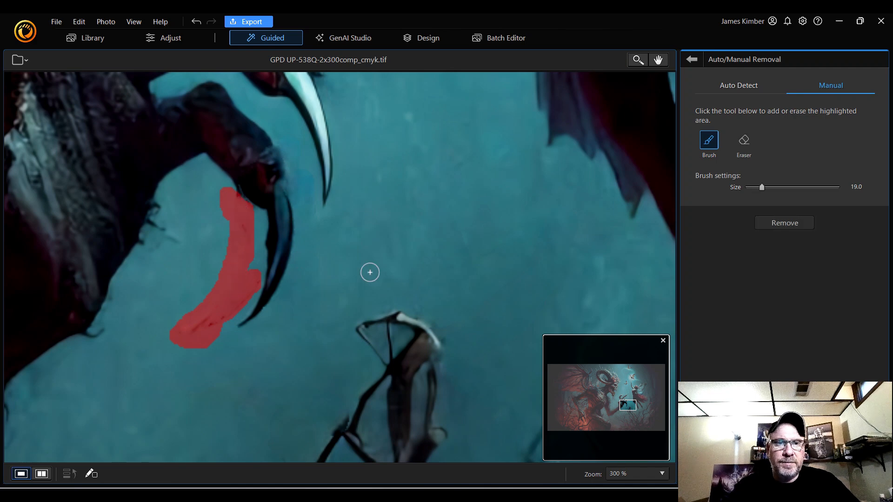
{"action": "left_click", "coordinate": [795, 224]}
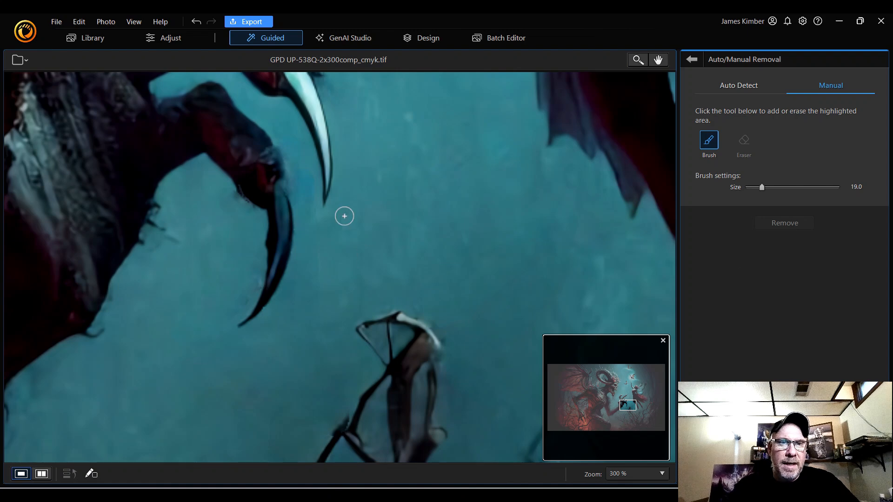
Step: Brush over the discoloured patches beside the claw's outer edge, inner curve and tip, and try removing them
{"action": "left_click_drag", "start_coordinate": [297, 161], "coordinate": [309, 232]}
{"action": "mouse_move", "coordinate": [229, 202]}
{"action": "left_mouse_down"}
{"action": "mouse_move", "coordinate": [247, 212]}
{"action": "mouse_move", "coordinate": [252, 233]}
{"action": "mouse_move", "coordinate": [249, 283]}
{"action": "mouse_move", "coordinate": [239, 309]}
{"action": "mouse_move", "coordinate": [199, 336]}
{"action": "left_mouse_up"}
{"action": "left_click", "coordinate": [799, 225]}
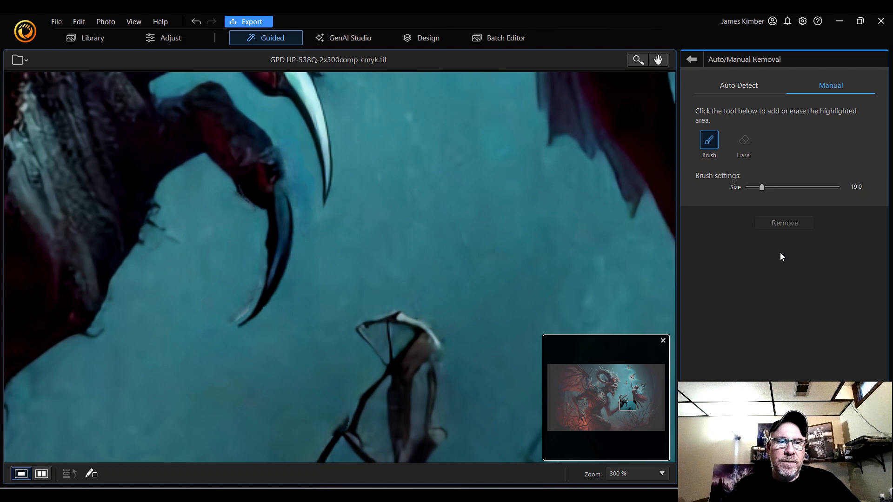
{"action": "left_click_drag", "start_coordinate": [254, 286], "coordinate": [222, 326]}
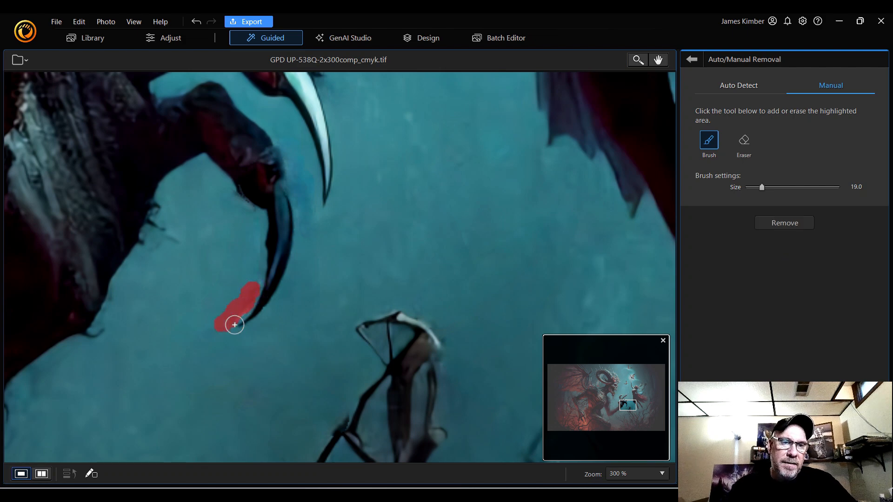
{"action": "left_click", "coordinate": [796, 224]}
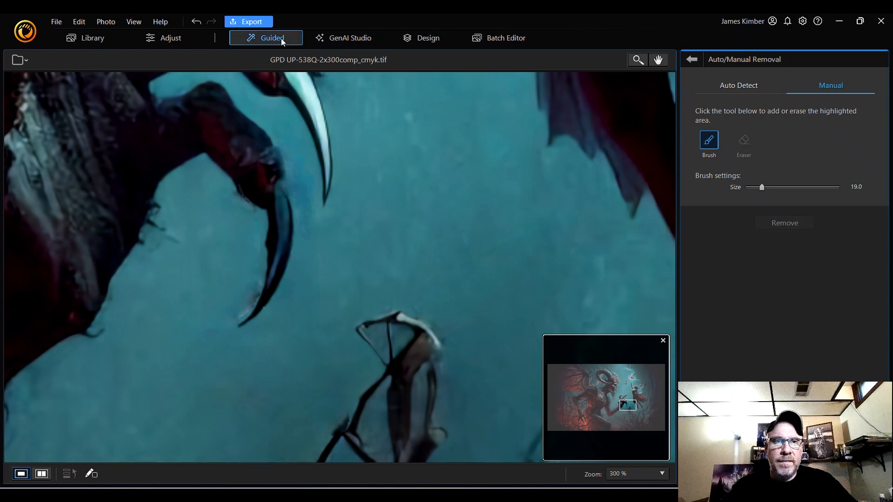
Step: Undo back to the brush mark beside the claw's outer edge, remove only that marked area and leave the removal tool
{"action": "left_click", "coordinate": [196, 22]}
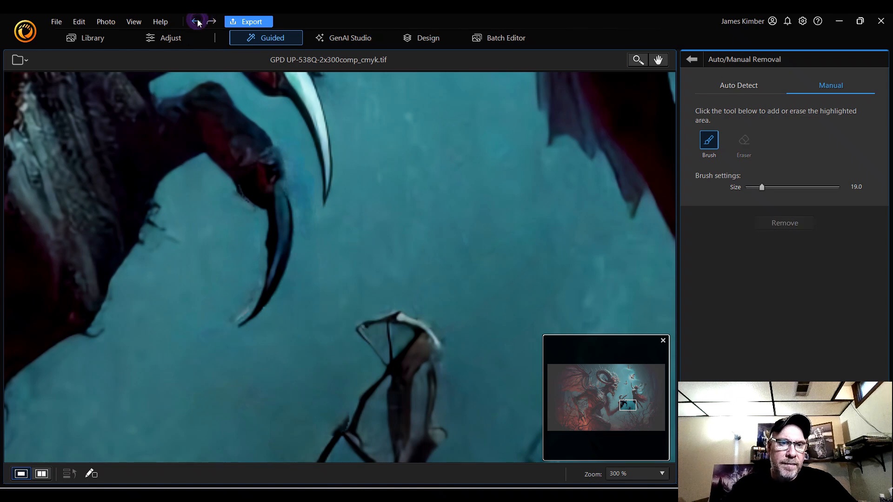
{"action": "left_click", "coordinate": [197, 21]}
{"action": "left_click", "coordinate": [196, 22]}
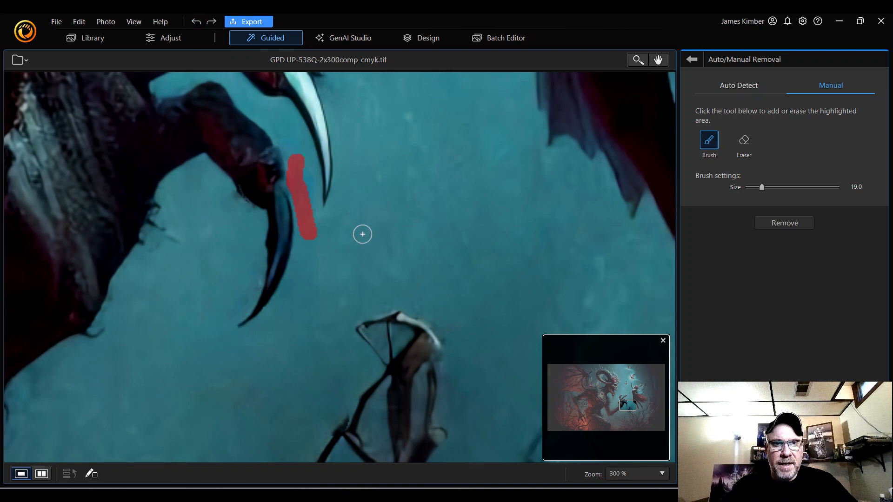
{"action": "left_click", "coordinate": [800, 225]}
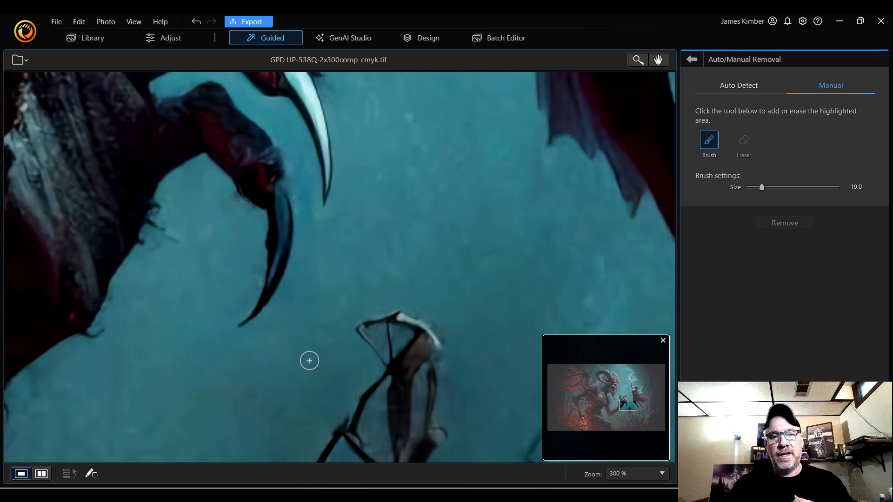
{"action": "left_click", "coordinate": [636, 474]}
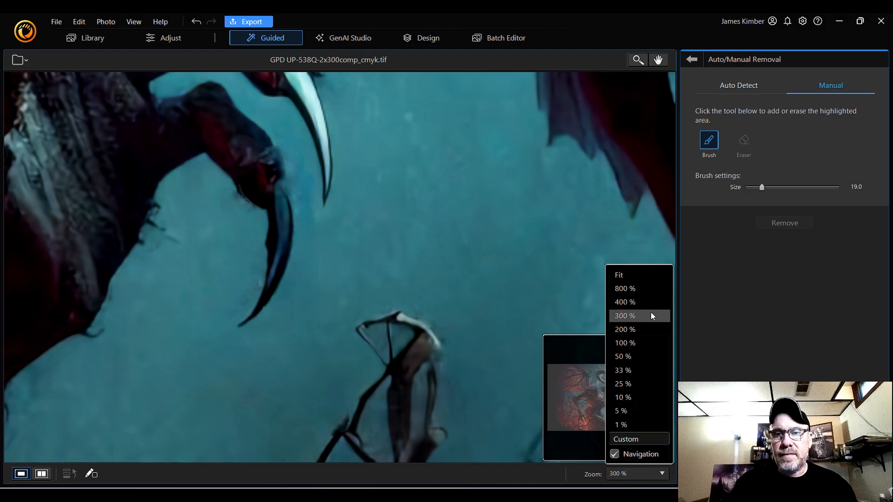
{"action": "left_click", "coordinate": [639, 276]}
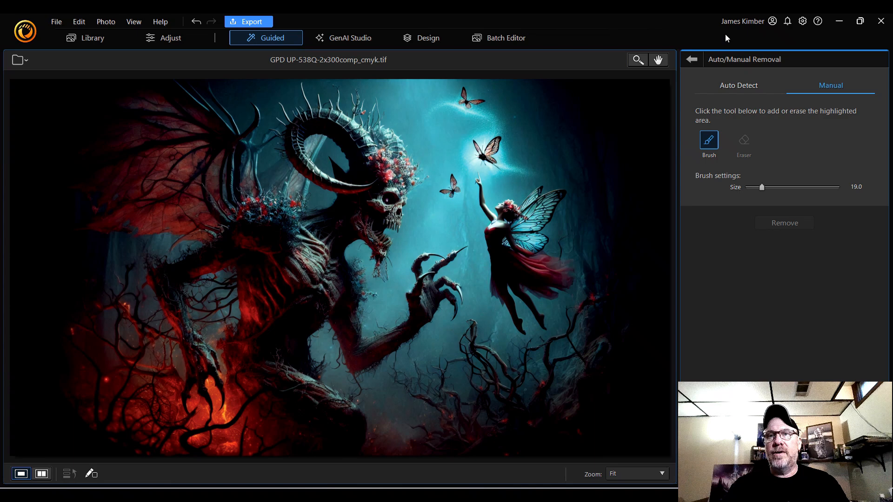
{"action": "left_click", "coordinate": [692, 59]}
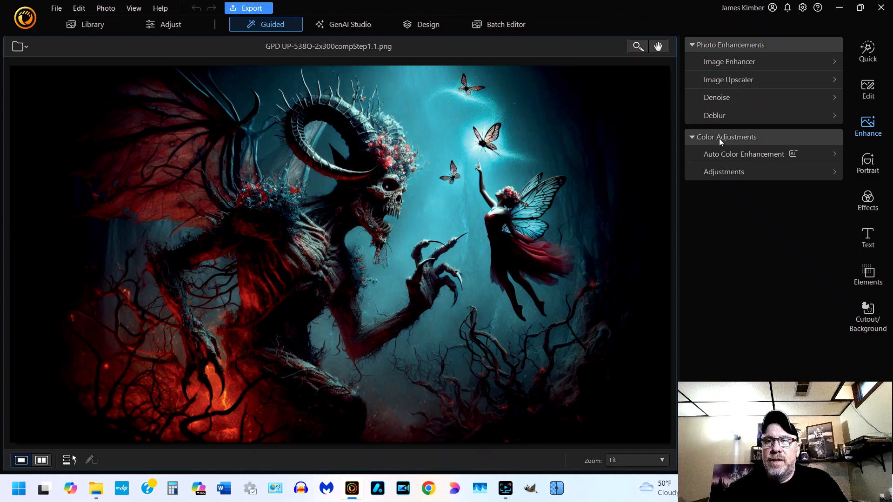
Step: Apply Denoise twice at strength 100 to GPD UP-538Q-2x300compStep1.1.png, checking the demon's hand and the fairy at 75% zoom
{"action": "left_click", "coordinate": [644, 460]}
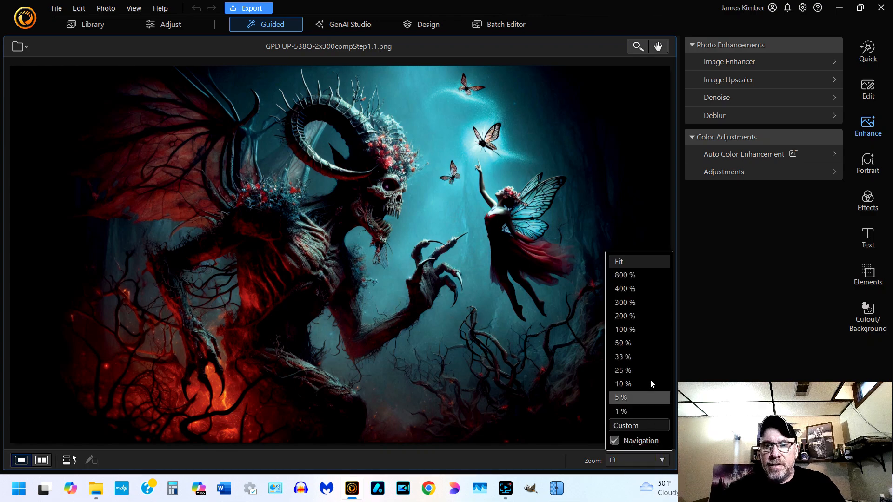
{"action": "left_click", "coordinate": [651, 334]}
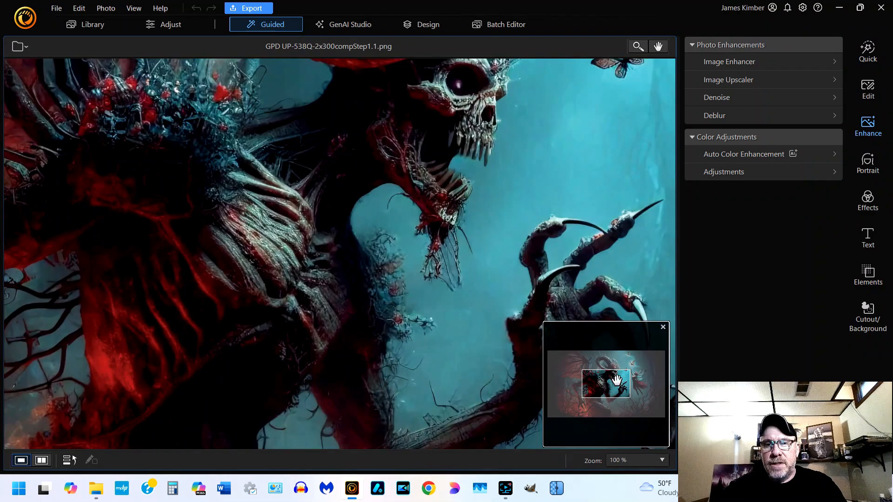
{"action": "left_click_drag", "start_coordinate": [615, 386], "coordinate": [641, 384]}
{"action": "left_click", "coordinate": [646, 463]}
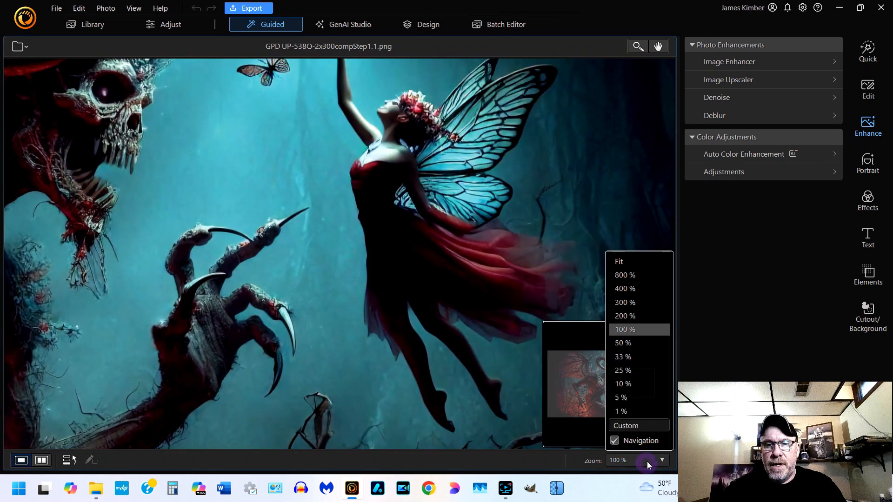
{"action": "left_click", "coordinate": [646, 425]}
{"action": "type", "text": "75"}
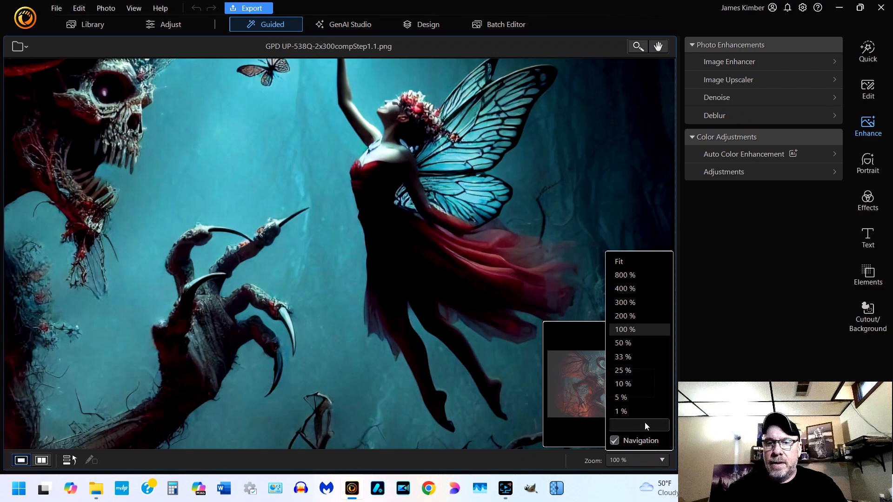
{"action": "key", "text": "Return"}
{"action": "left_click", "coordinate": [637, 390]}
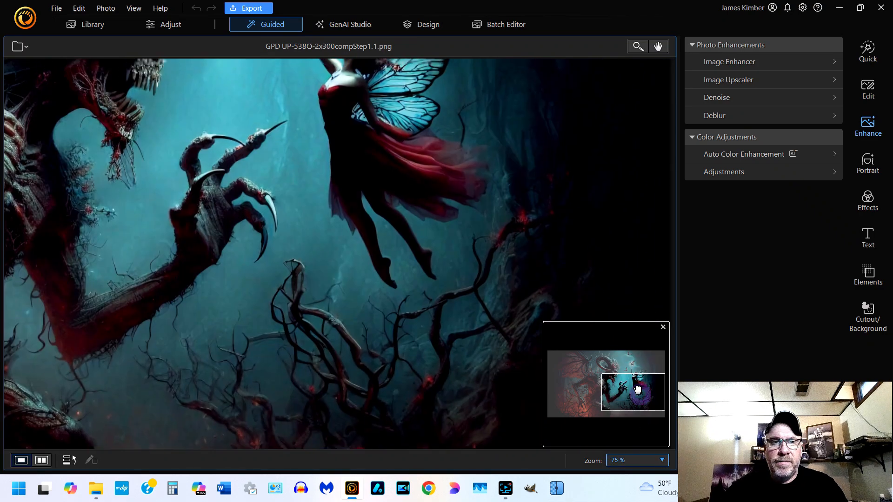
{"action": "left_click_drag", "start_coordinate": [637, 389], "coordinate": [625, 378]}
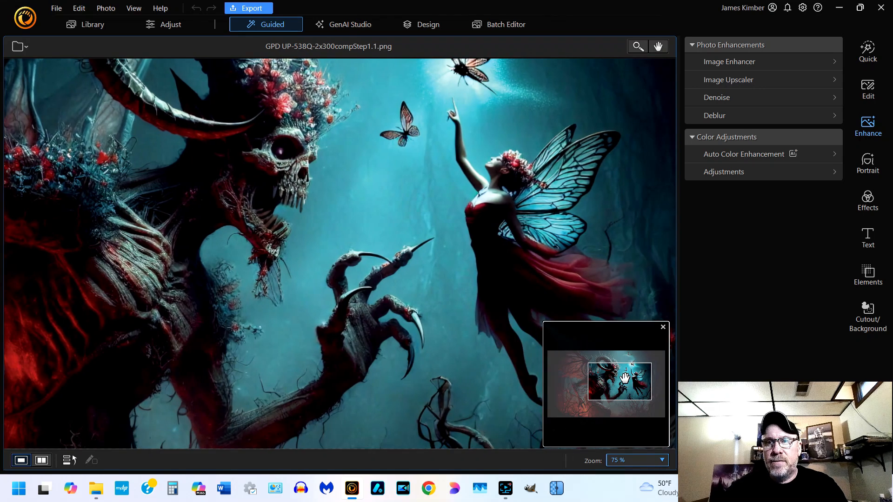
{"action": "left_click", "coordinate": [743, 97]}
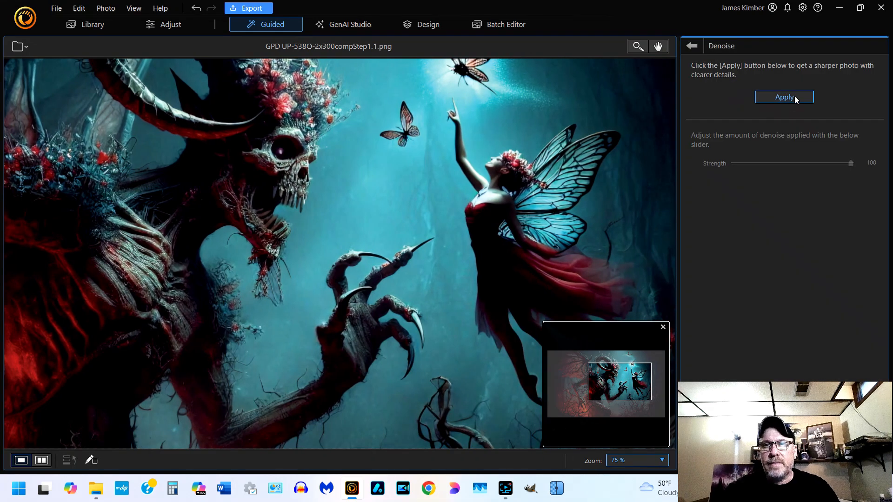
{"action": "left_click", "coordinate": [795, 96]}
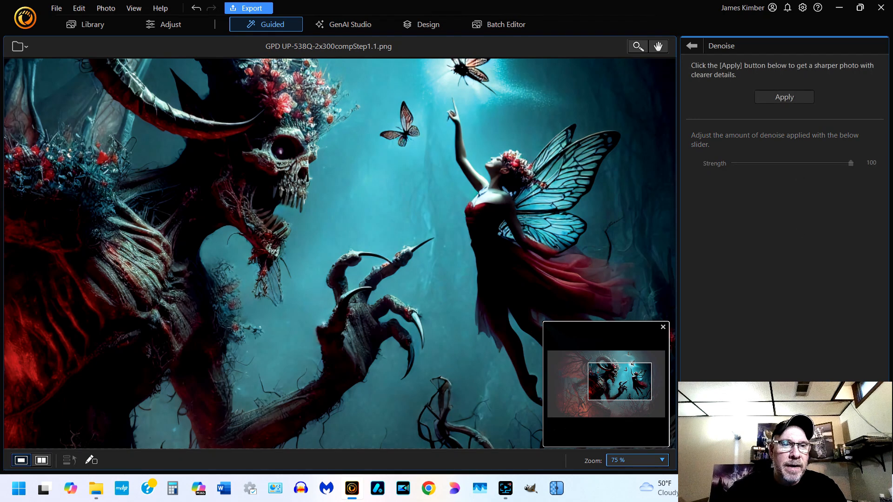
{"action": "left_click", "coordinate": [794, 97]}
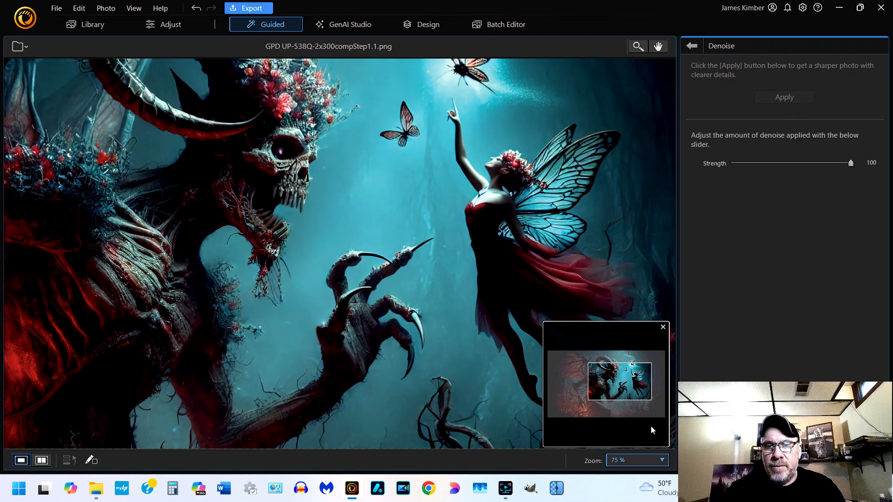
Step: Run Denoise two more times at strength 100, checking the dark red branches and the whole picture
{"action": "left_click_drag", "start_coordinate": [638, 392], "coordinate": [590, 408]}
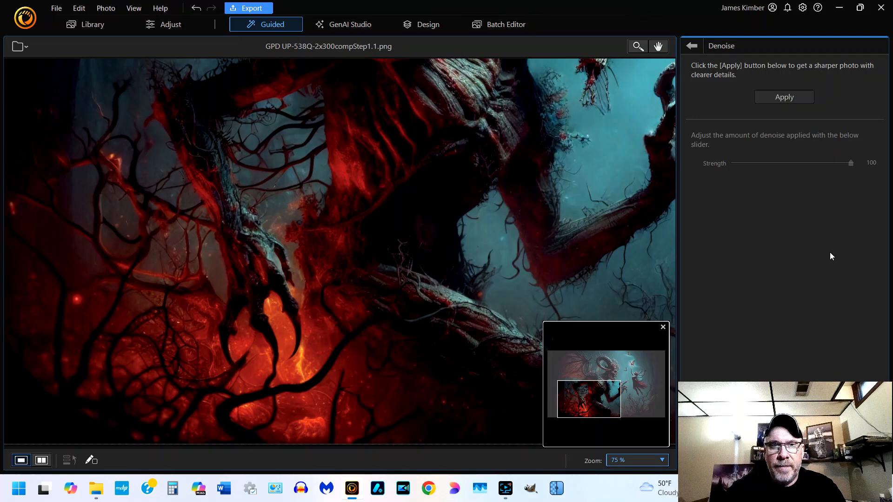
{"action": "left_click", "coordinate": [793, 98]}
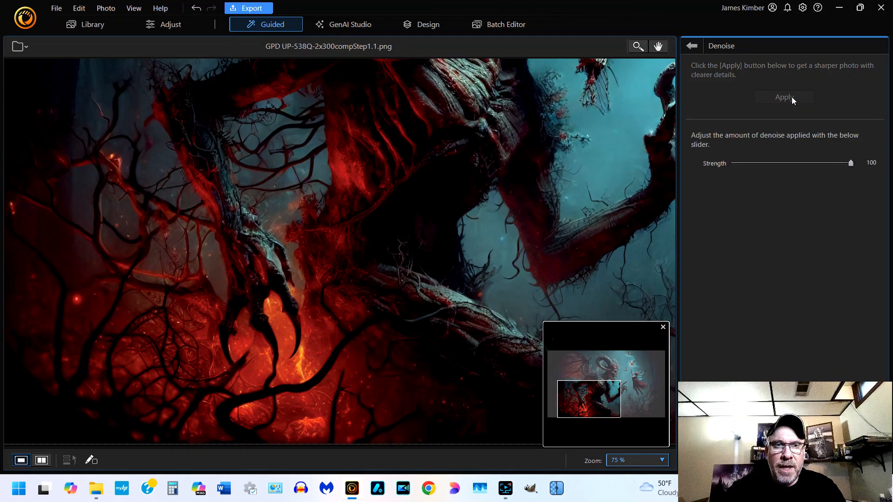
{"action": "left_click", "coordinate": [657, 456]}
{"action": "left_click", "coordinate": [654, 261]}
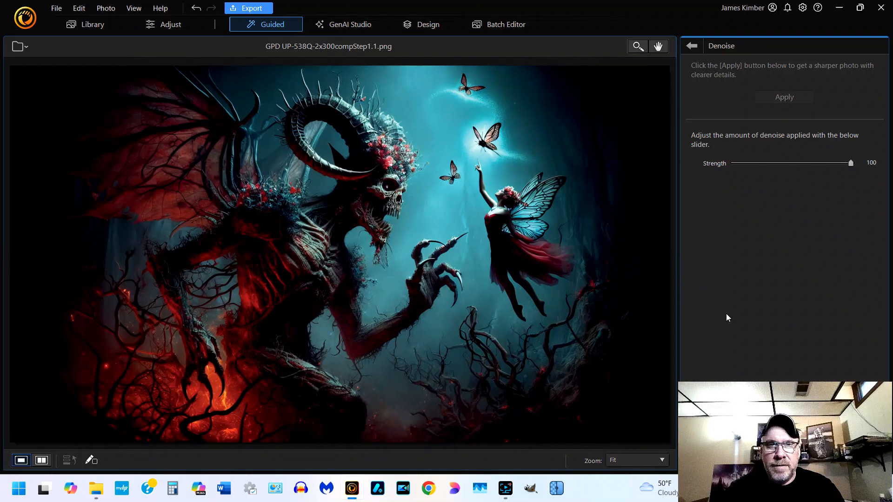
{"action": "left_click", "coordinate": [784, 461]}
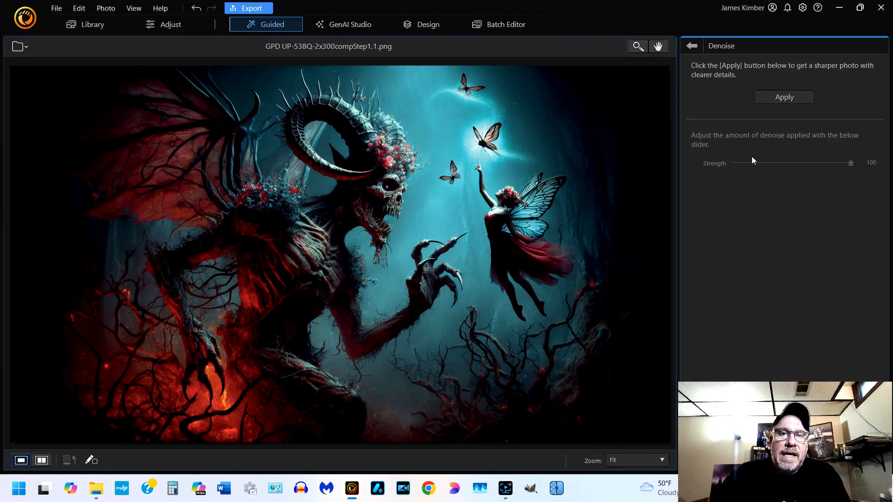
{"action": "left_click", "coordinate": [791, 100]}
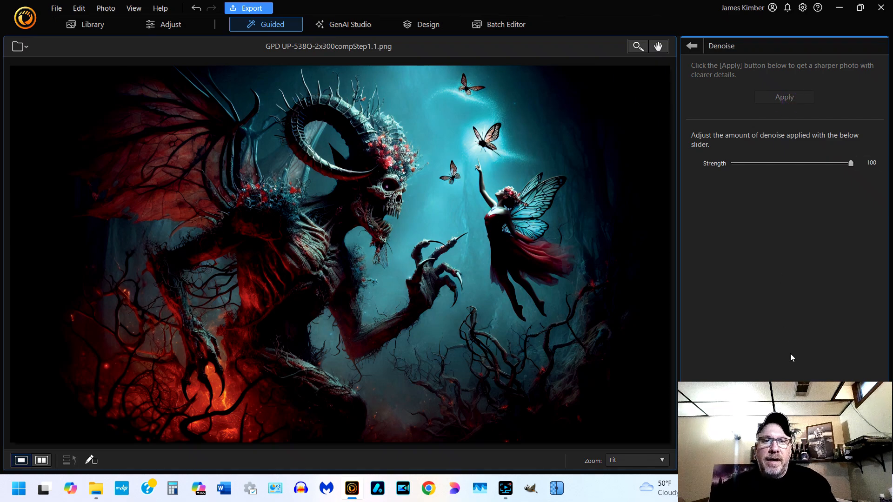
Step: Apply Deblur to the denoised artwork at strength 100
{"action": "left_click", "coordinate": [696, 50]}
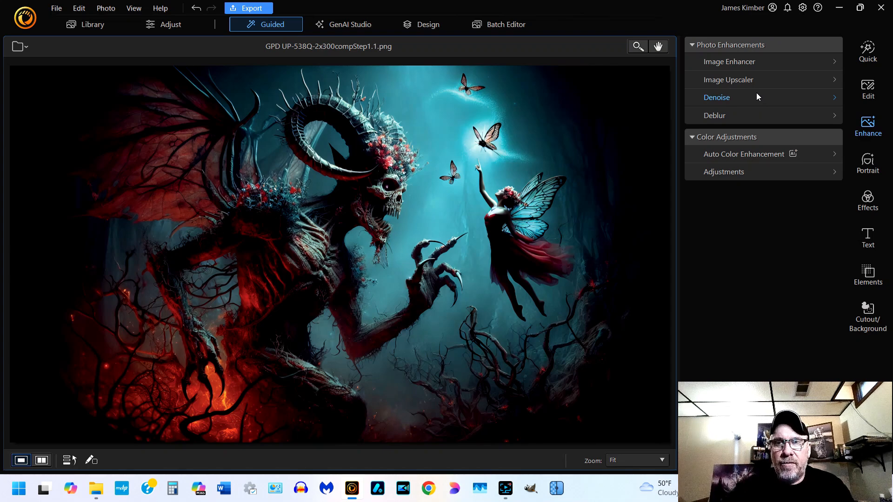
{"action": "left_click", "coordinate": [775, 116]}
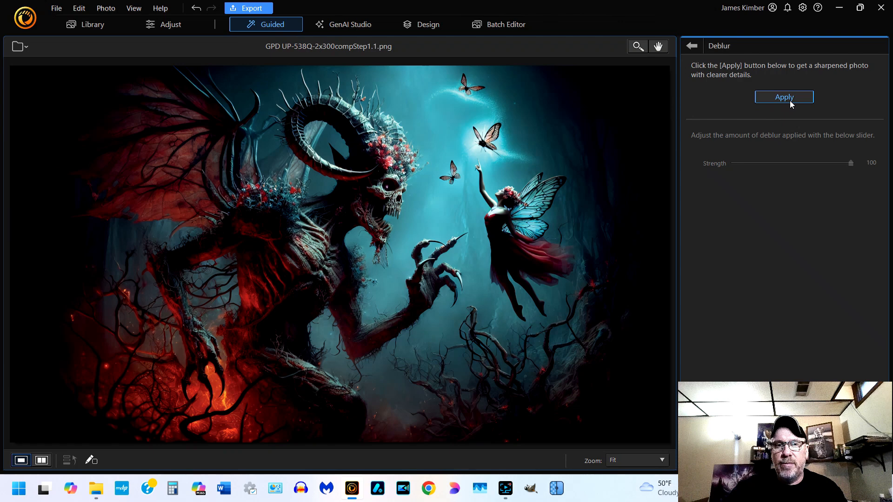
{"action": "left_click", "coordinate": [791, 101]}
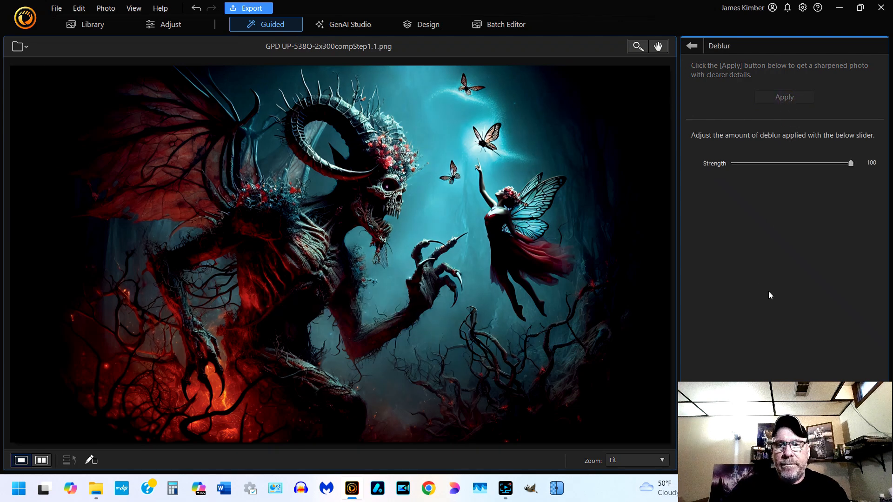
Step: Examine the deblurred demon's skull, clawed hand and the fairy at 75% zoom
{"action": "left_click", "coordinate": [657, 461]}
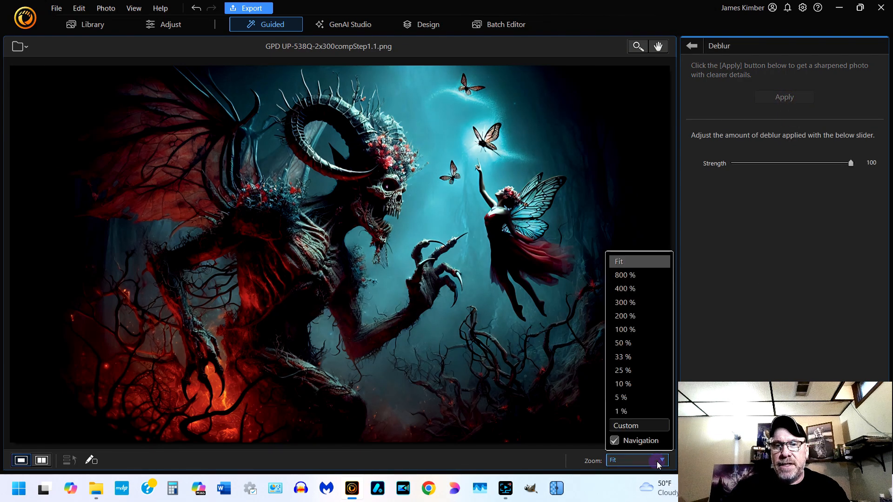
{"action": "left_click", "coordinate": [656, 345]}
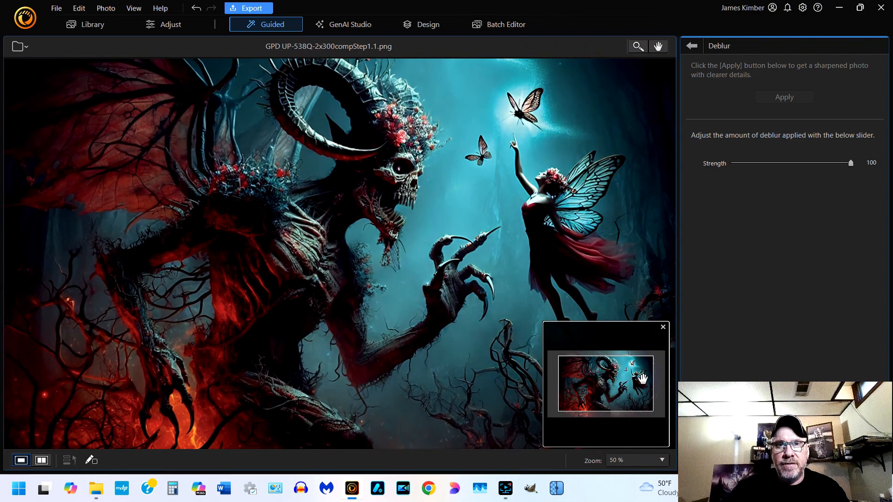
{"action": "left_click", "coordinate": [637, 459]}
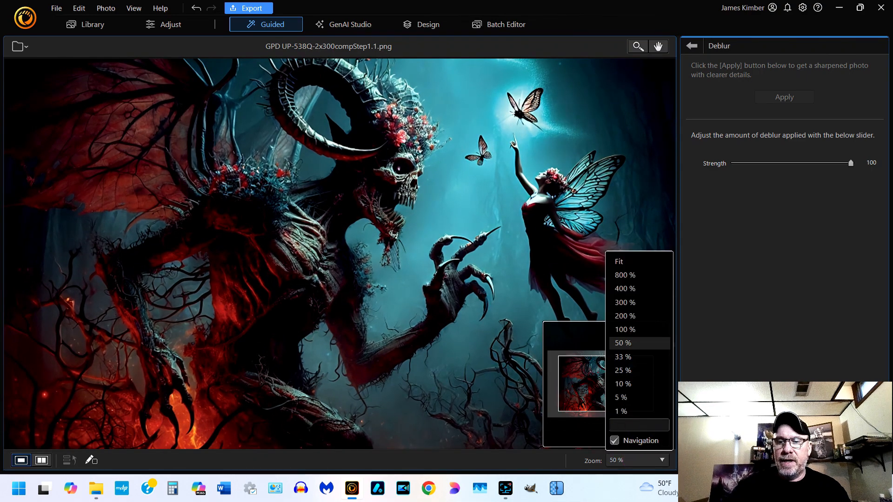
{"action": "key", "text": "Return"}
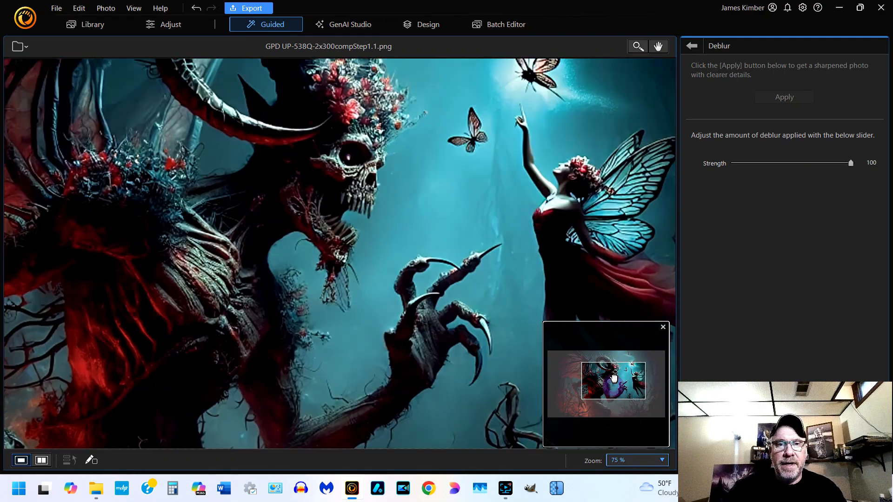
{"action": "left_click_drag", "start_coordinate": [614, 379], "coordinate": [615, 374]}
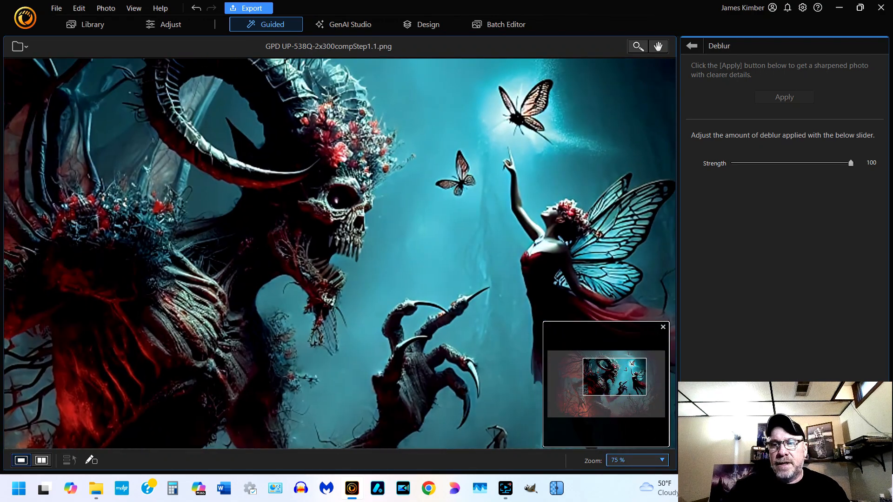
Step: Try Deblur at strength 100 on the demon, claw and lower branches, and undo it
{"action": "left_click", "coordinate": [788, 97]}
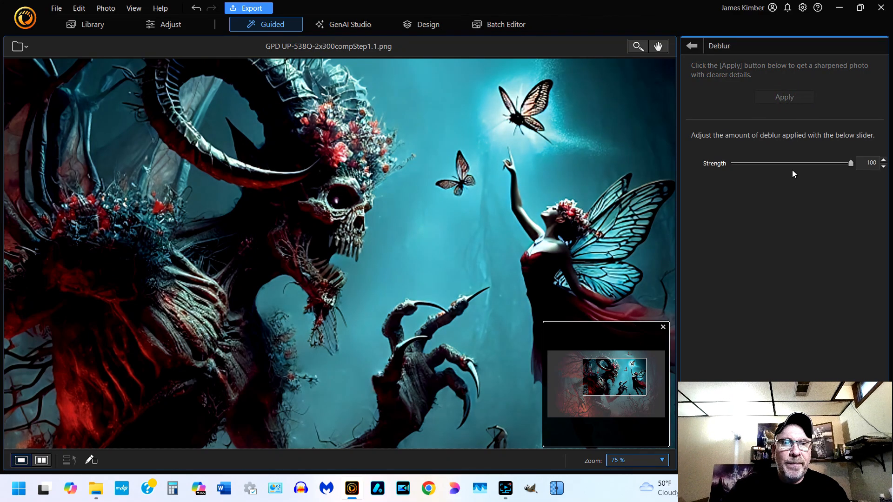
{"action": "key", "text": "ctrl+z"}
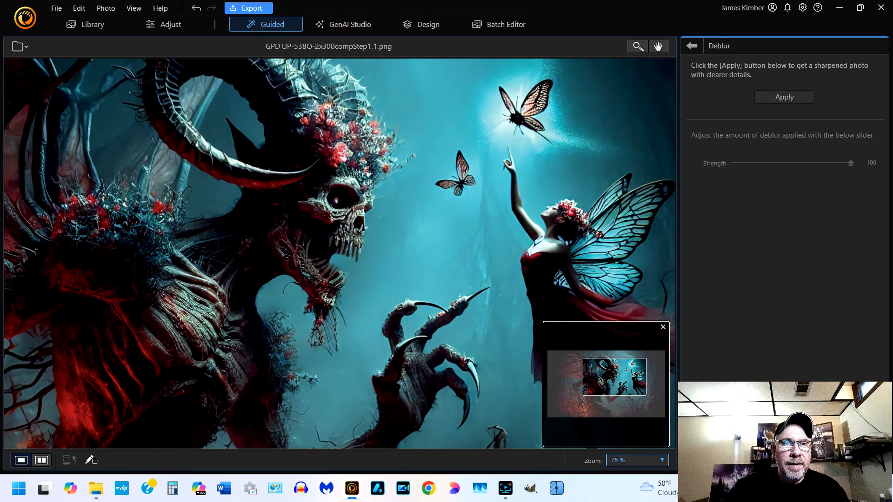
{"action": "left_click", "coordinate": [787, 97]}
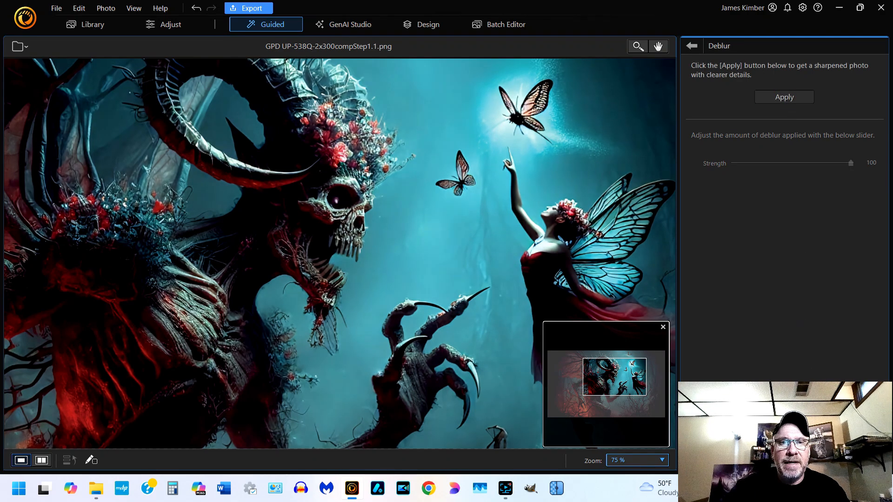
{"action": "left_click_drag", "start_coordinate": [623, 382], "coordinate": [640, 404]}
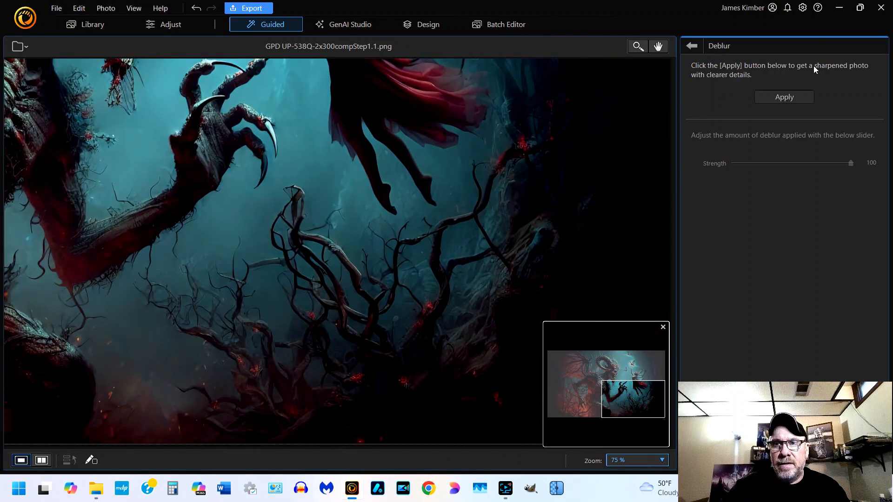
{"action": "left_click", "coordinate": [796, 97]}
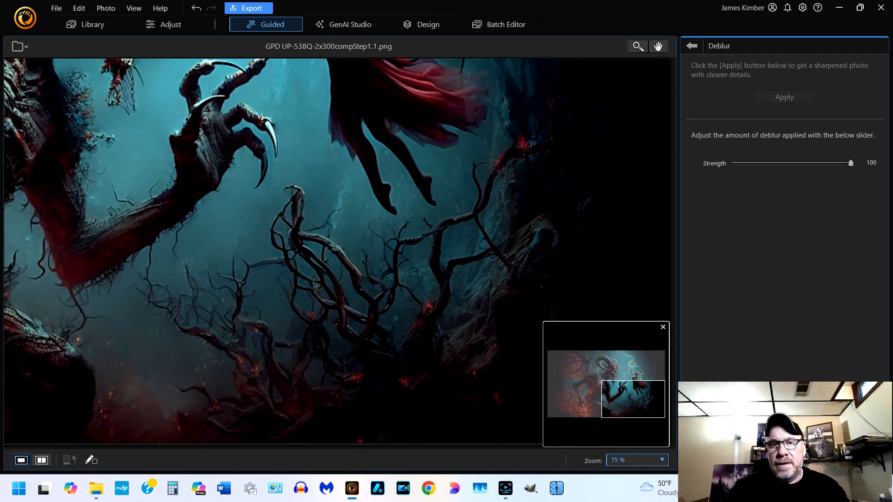
{"action": "key", "text": "ctrl+z"}
{"action": "left_click", "coordinate": [693, 46]}
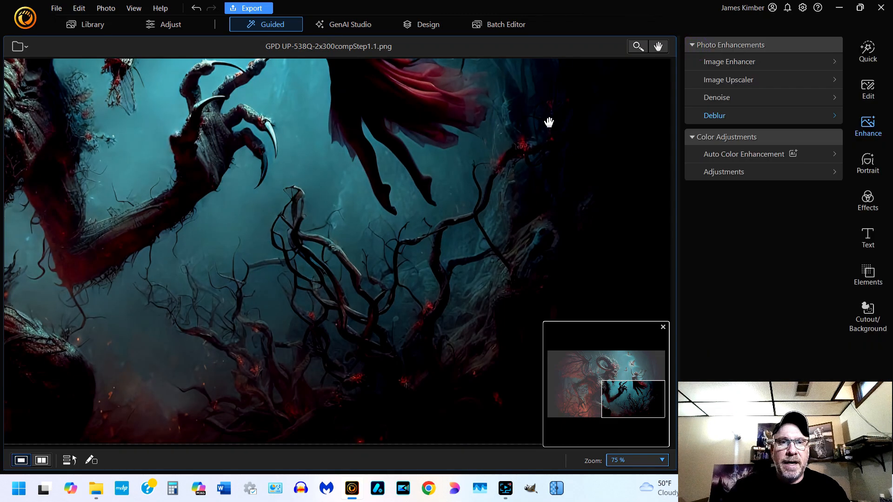
Step: Apply Auto Color Enhancement at strength 82 to the whole artwork and compare it with the original colors
{"action": "left_click", "coordinate": [643, 460]}
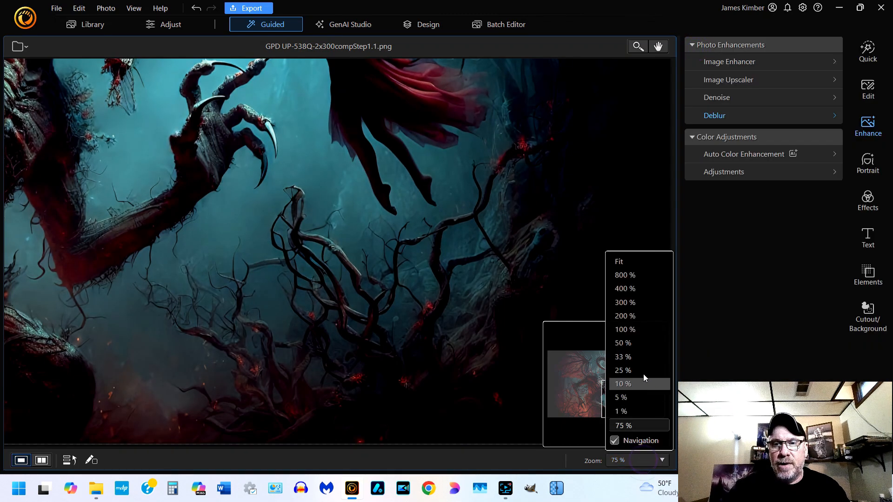
{"action": "left_click", "coordinate": [635, 260]}
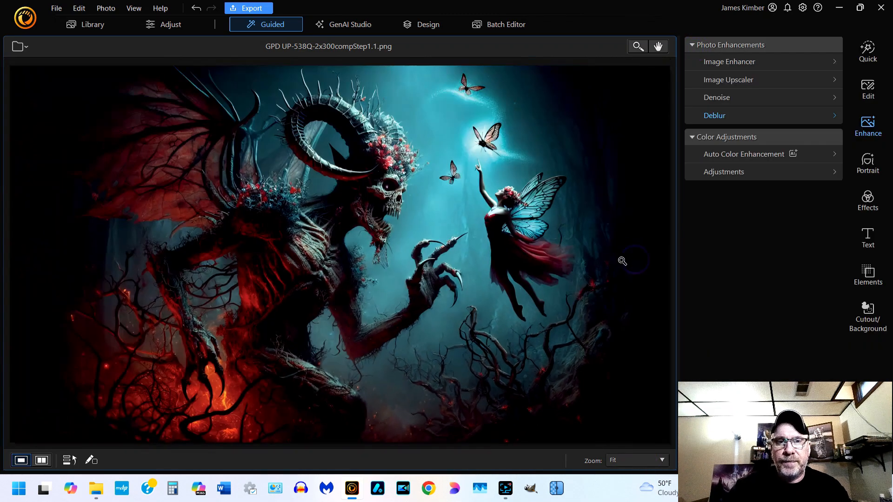
{"action": "left_click", "coordinate": [753, 154]}
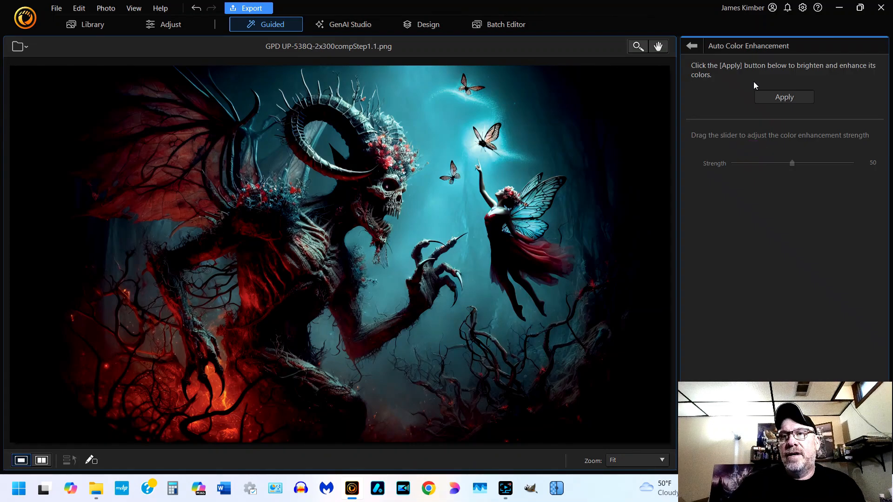
{"action": "left_click", "coordinate": [784, 98]}
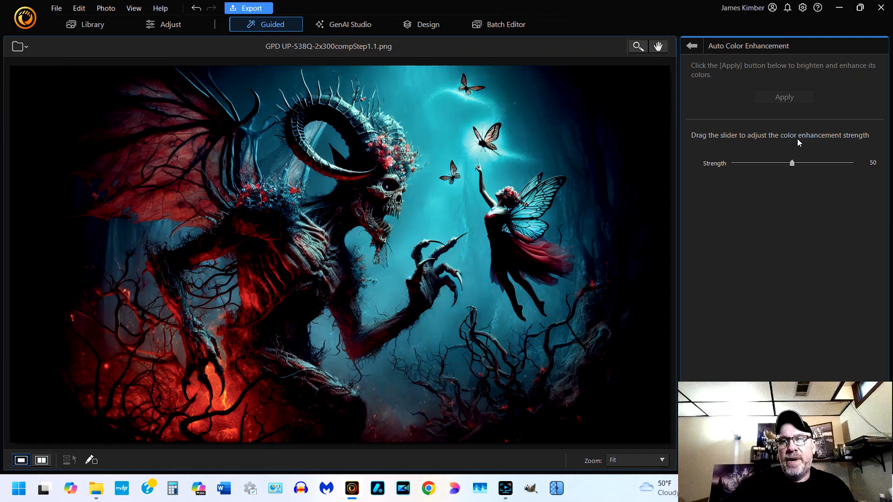
{"action": "left_click_drag", "start_coordinate": [792, 164], "coordinate": [829, 161]}
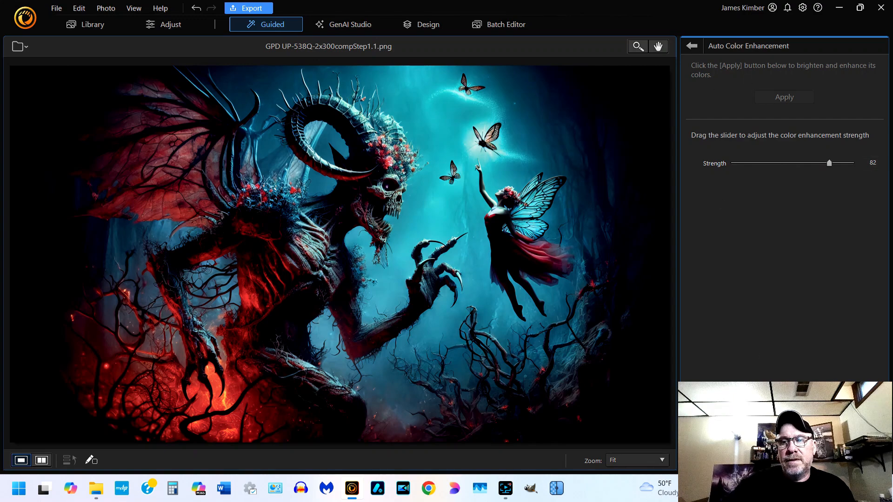
{"action": "left_click", "coordinate": [692, 46]}
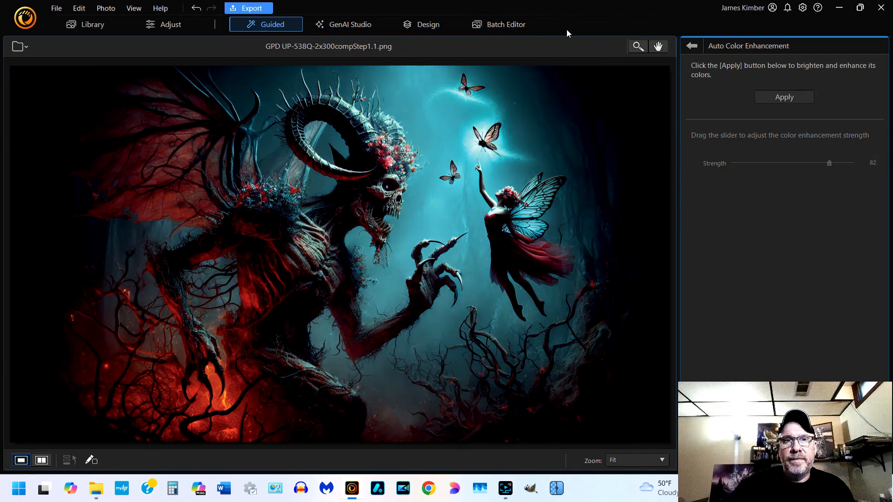
{"action": "left_click", "coordinate": [197, 11]}
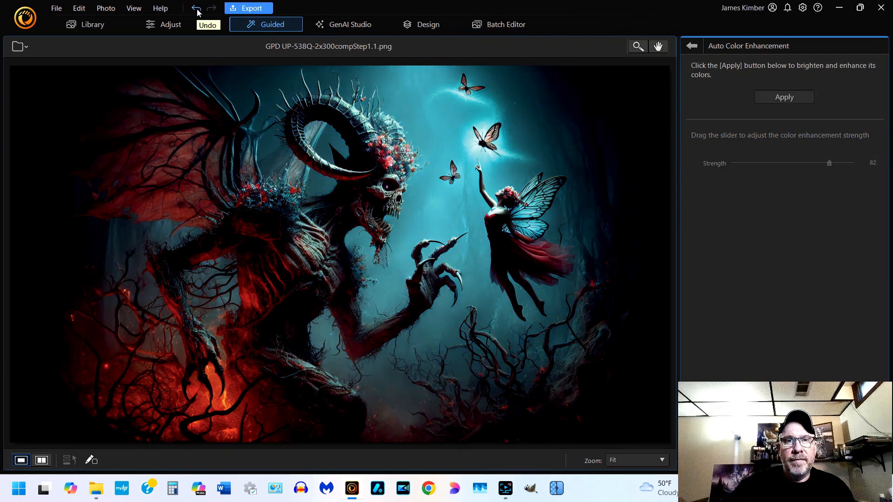
{"action": "left_click", "coordinate": [199, 10]}
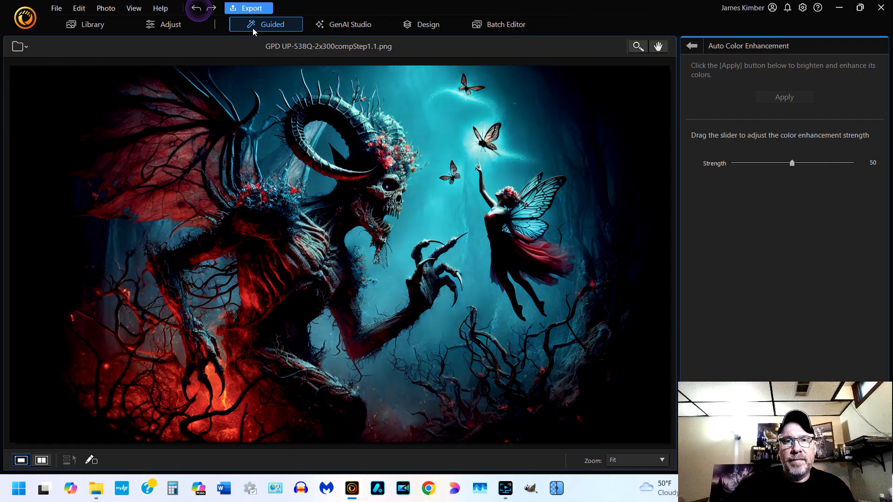
{"action": "left_click", "coordinate": [693, 49]}
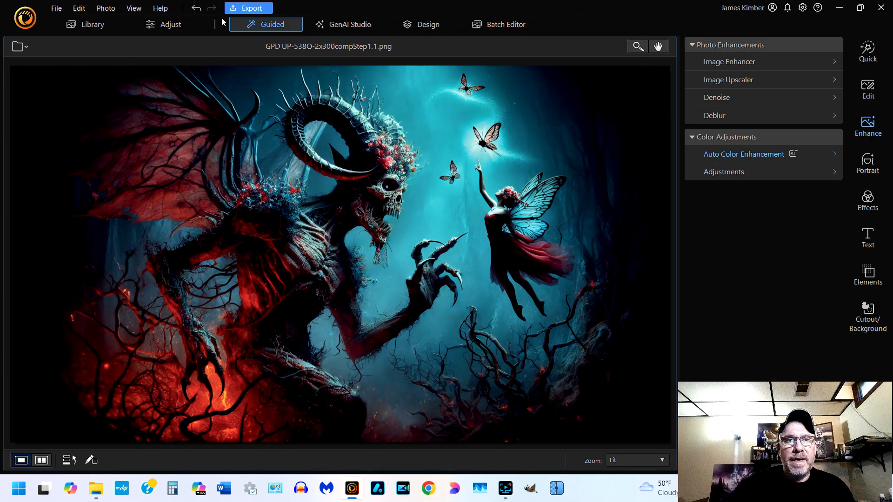
Step: Undo the Auto Color Enhancement and the earlier Denoise, and reapply Denoise at strength 100
{"action": "left_click", "coordinate": [198, 9]}
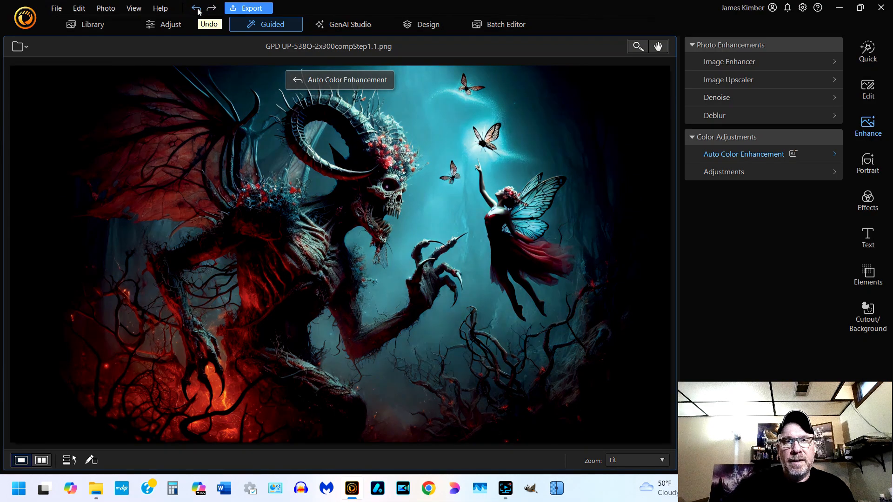
{"action": "left_click", "coordinate": [198, 10]}
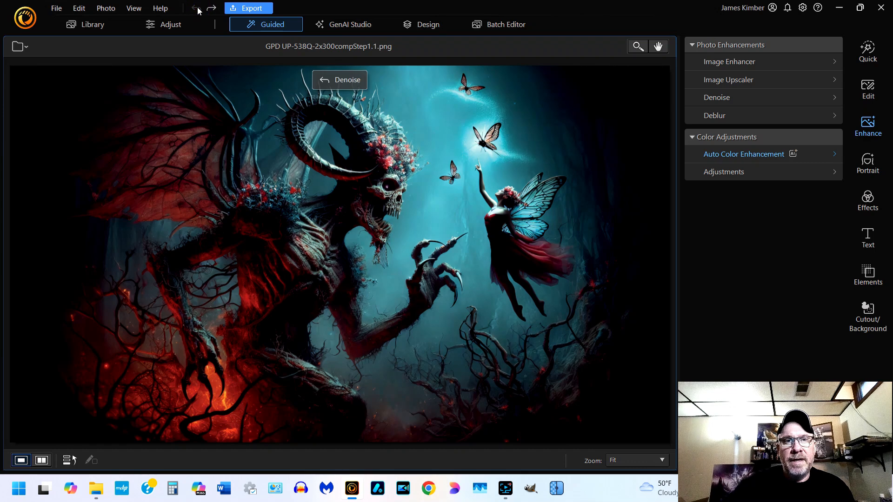
{"action": "left_click", "coordinate": [766, 95]}
{"action": "left_click", "coordinate": [785, 99]}
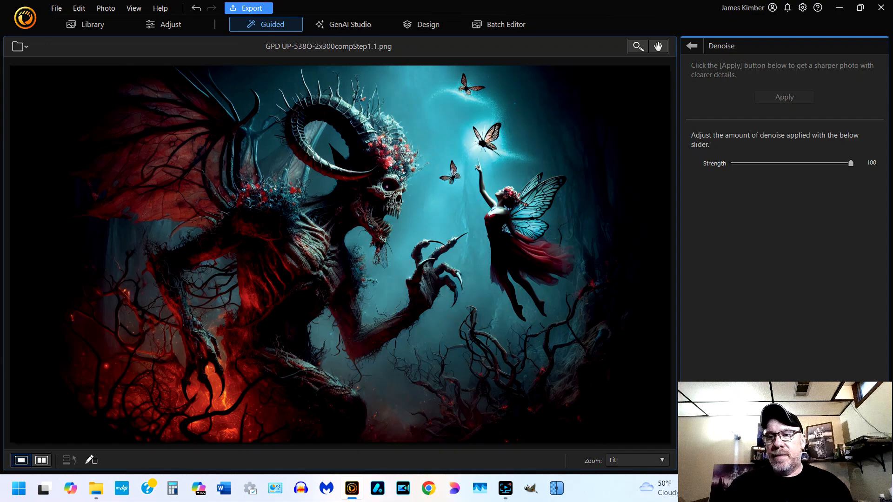
{"action": "left_click", "coordinate": [694, 46]}
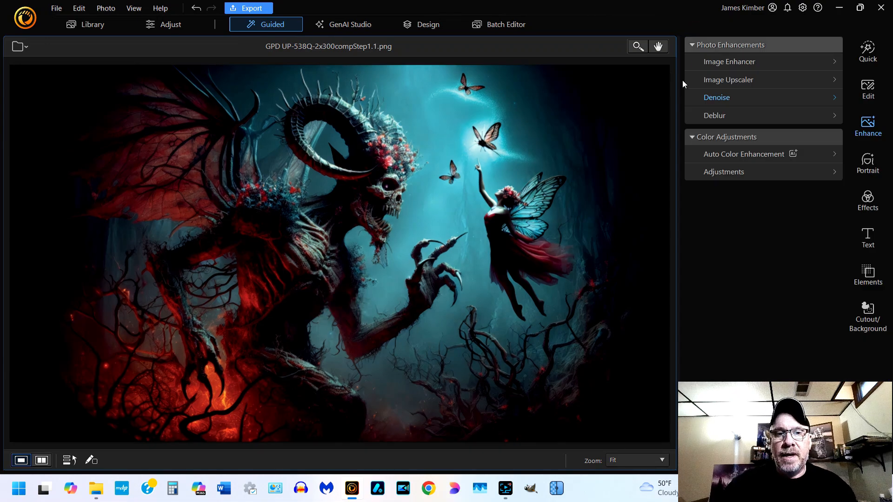
Step: Test warmer and cooler White Balance temperatures from 34 to -34 and a Tint of -1, and reset both to 0
{"action": "left_click", "coordinate": [749, 171]}
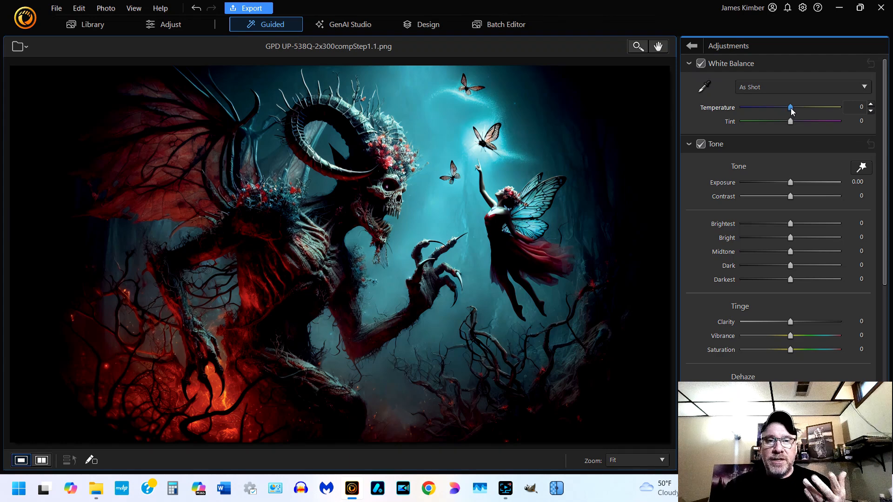
{"action": "mouse_move", "coordinate": [791, 108]}
{"action": "left_mouse_down"}
{"action": "mouse_move", "coordinate": [815, 116]}
{"action": "mouse_move", "coordinate": [797, 113]}
{"action": "left_mouse_up"}
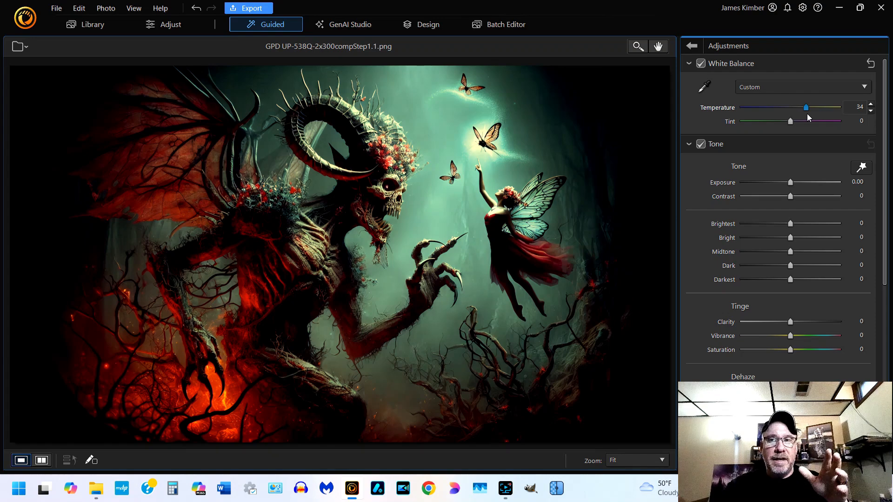
{"action": "left_click_drag", "start_coordinate": [804, 114], "coordinate": [787, 115]}
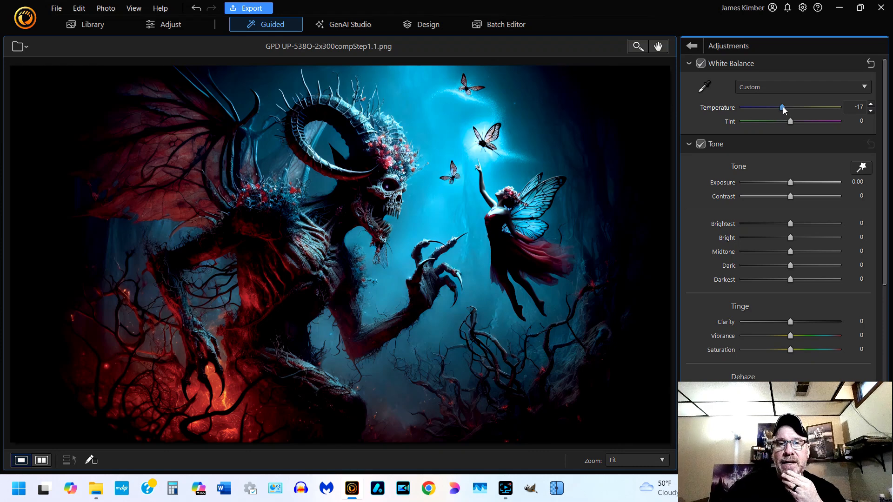
{"action": "left_click", "coordinate": [783, 107]}
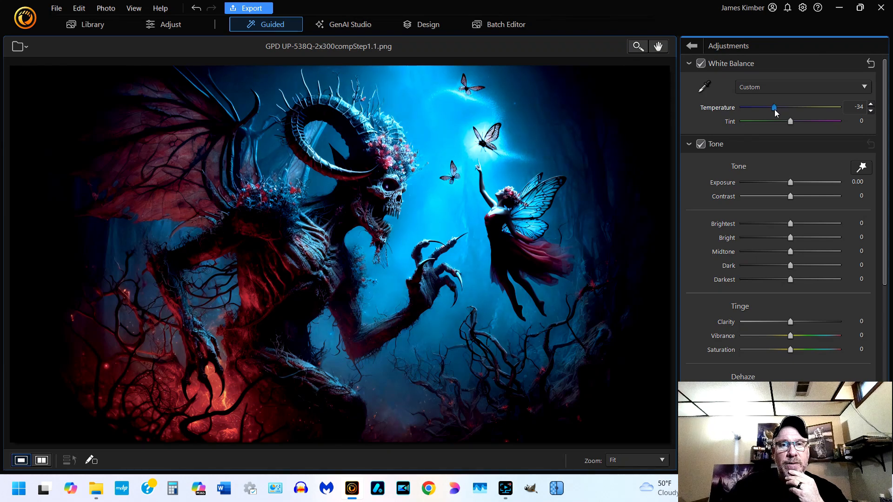
{"action": "left_click_drag", "start_coordinate": [771, 110], "coordinate": [784, 111]}
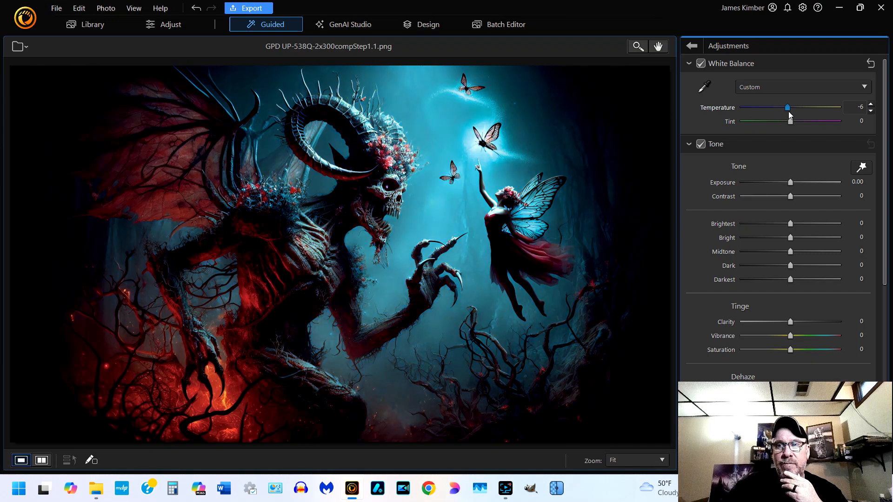
{"action": "double_click", "coordinate": [800, 107]}
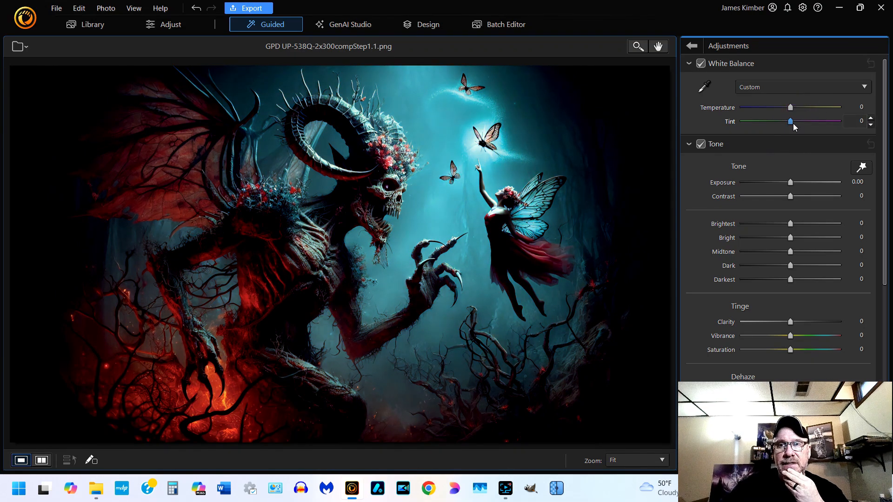
{"action": "mouse_move", "coordinate": [790, 122]}
{"action": "left_mouse_down"}
{"action": "mouse_move", "coordinate": [775, 125]}
{"action": "mouse_move", "coordinate": [812, 129]}
{"action": "mouse_move", "coordinate": [790, 130]}
{"action": "left_mouse_up"}
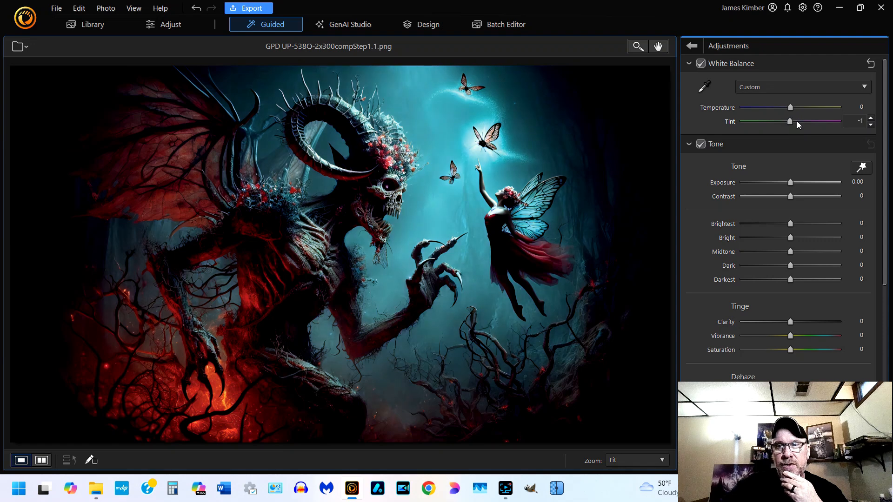
{"action": "double_click", "coordinate": [795, 121]}
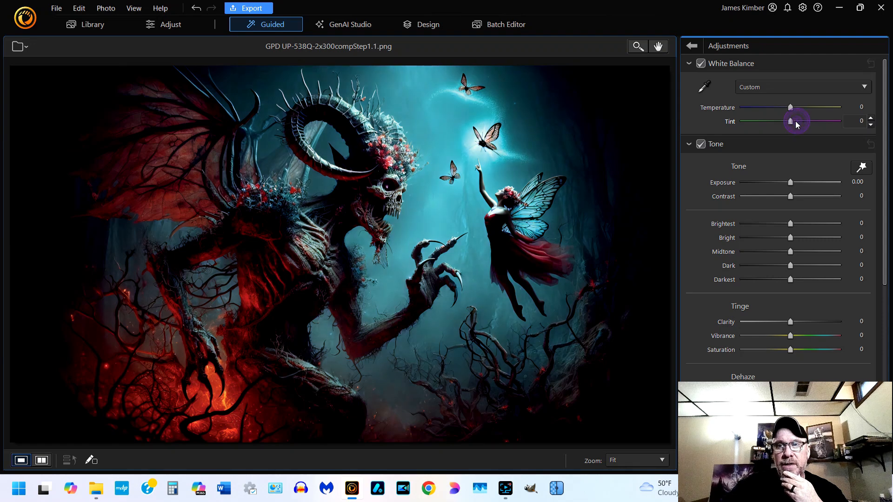
Step: Collapse the White Balance, Tone and HSL / Color adjustments and set the Detail sharpness Amount to 93
{"action": "left_click", "coordinate": [689, 64]}
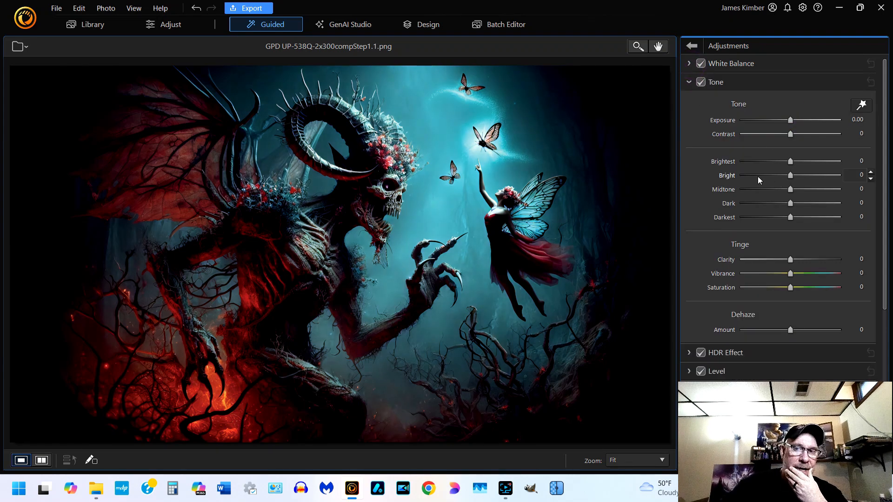
{"action": "left_click", "coordinate": [690, 82]}
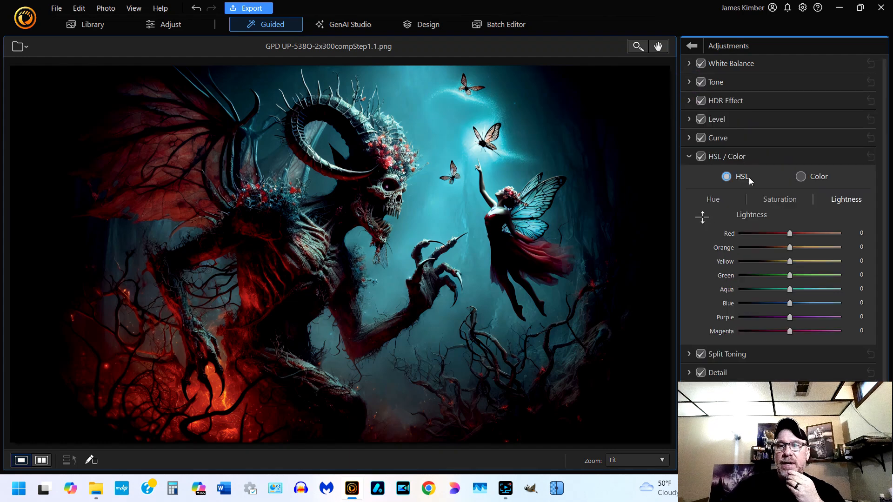
{"action": "left_click", "coordinate": [690, 158]}
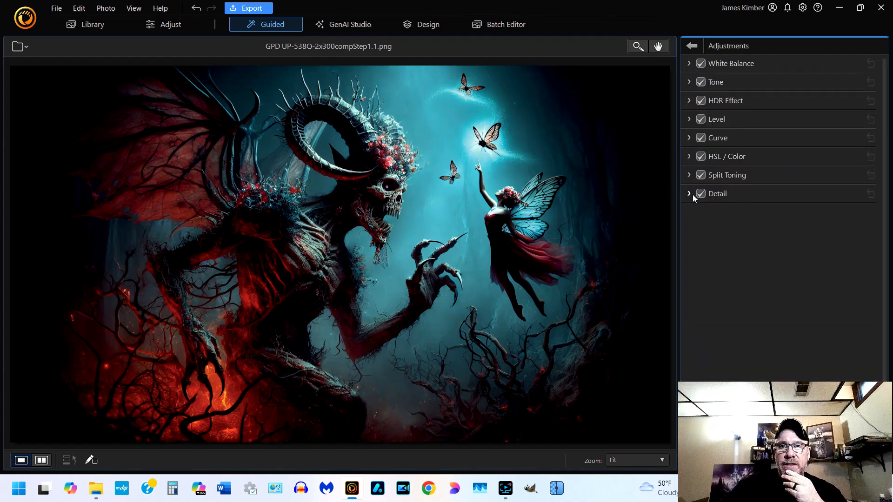
{"action": "left_click", "coordinate": [722, 196]}
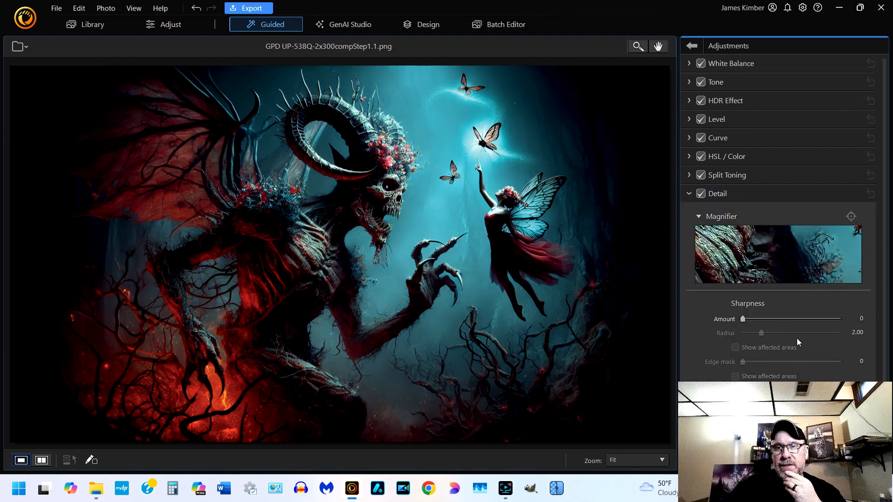
{"action": "left_click", "coordinate": [645, 460]}
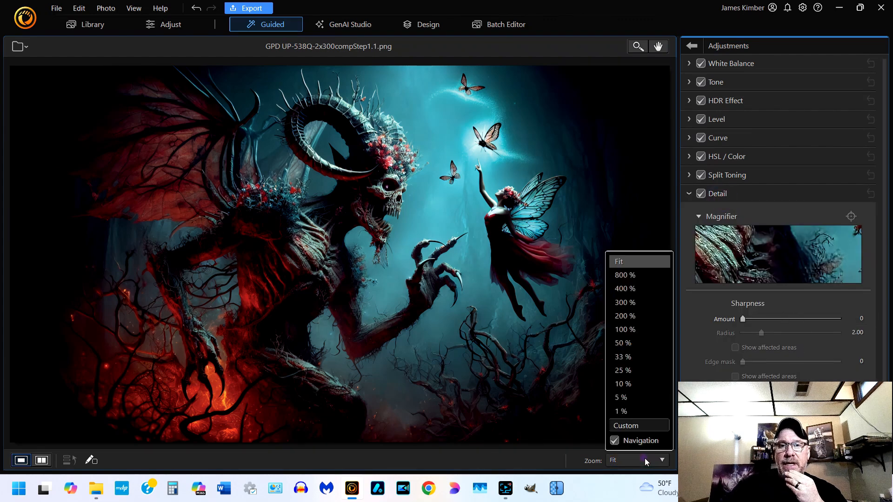
{"action": "left_click", "coordinate": [642, 330]}
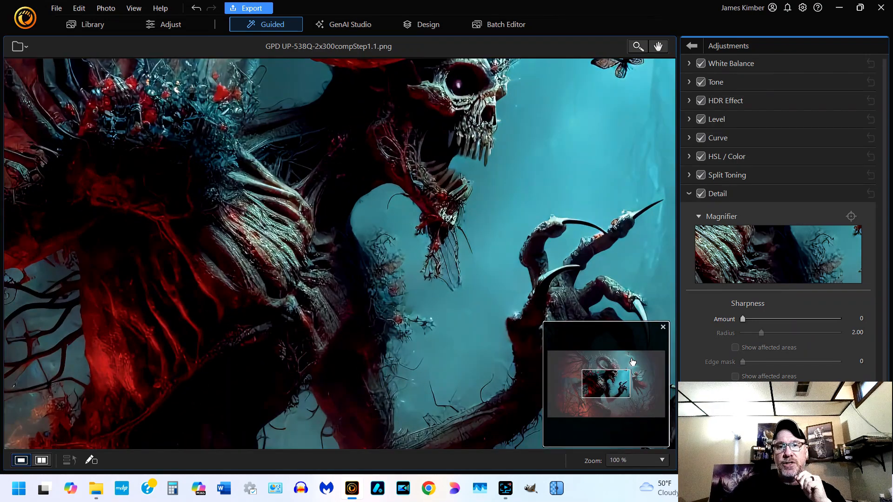
{"action": "mouse_move", "coordinate": [612, 385]}
{"action": "left_mouse_down"}
{"action": "mouse_move", "coordinate": [615, 370]}
{"action": "mouse_move", "coordinate": [607, 375]}
{"action": "left_mouse_up"}
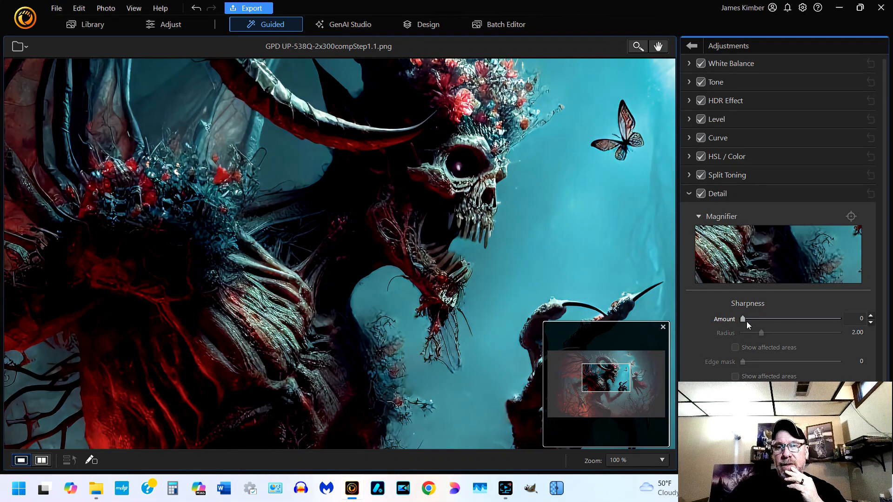
{"action": "left_click_drag", "start_coordinate": [744, 320], "coordinate": [835, 320]}
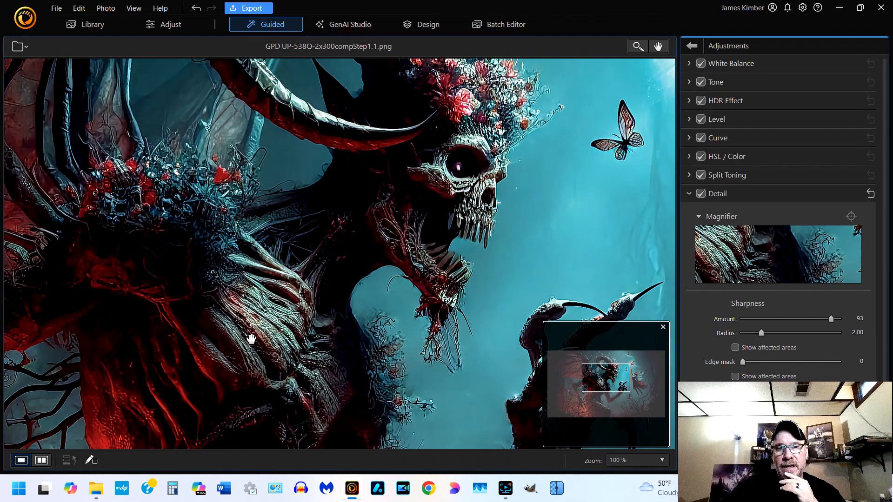
Step: Lower the Detail sharpness Amount to 15
{"action": "left_click_drag", "start_coordinate": [832, 321], "coordinate": [738, 324]}
{"action": "mouse_move", "coordinate": [744, 320]}
{"action": "left_mouse_down"}
{"action": "mouse_move", "coordinate": [775, 324]}
{"action": "mouse_move", "coordinate": [743, 328]}
{"action": "mouse_move", "coordinate": [751, 328]}
{"action": "left_mouse_up"}
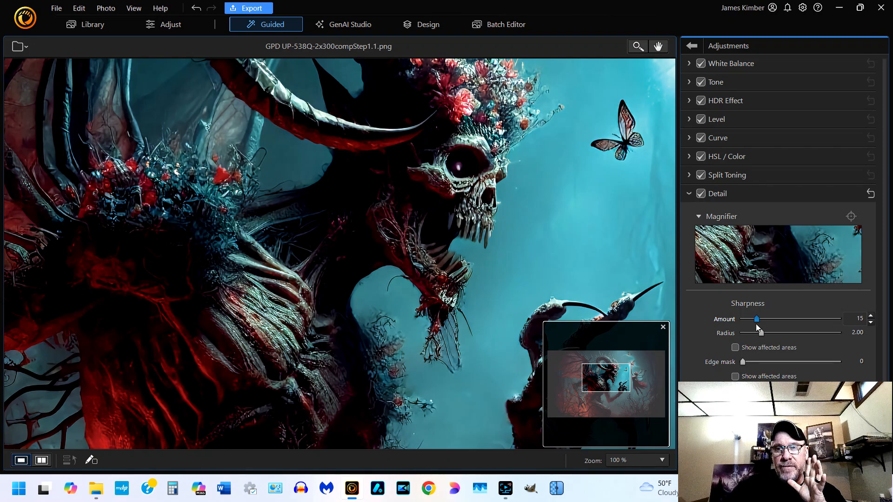
{"action": "left_click_drag", "start_coordinate": [755, 324], "coordinate": [757, 325]}
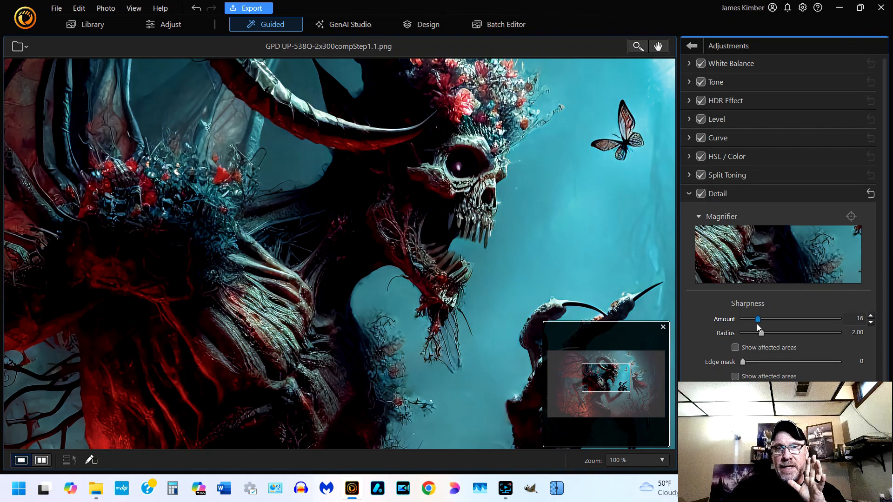
{"action": "left_click", "coordinate": [871, 321]}
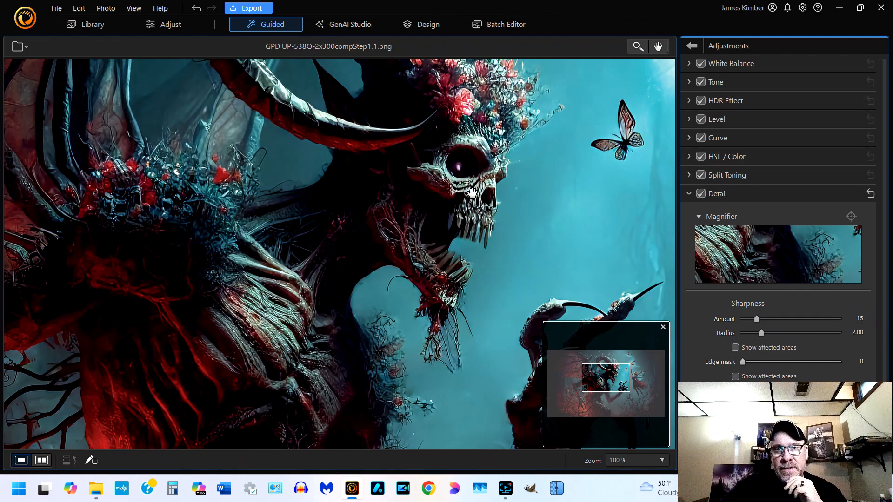
Step: Try a sharpness Radius of 4.41 with an Edge mask of 10 and check the whole artwork
{"action": "left_click_drag", "start_coordinate": [761, 333], "coordinate": [824, 332]}
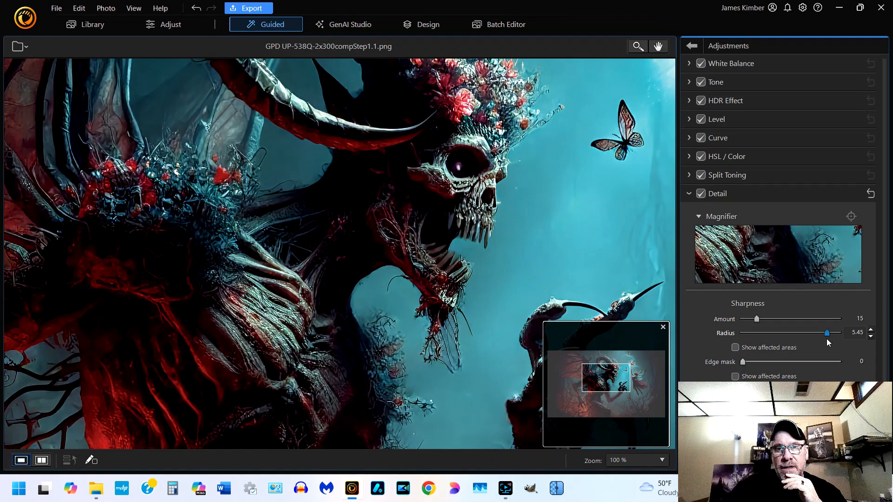
{"action": "left_click_drag", "start_coordinate": [810, 342], "coordinate": [806, 333]}
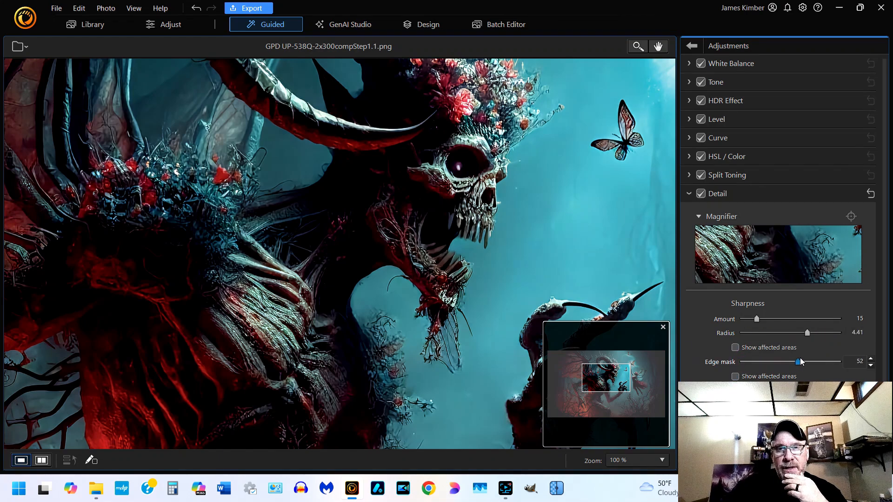
{"action": "left_click_drag", "start_coordinate": [800, 358], "coordinate": [755, 361]}
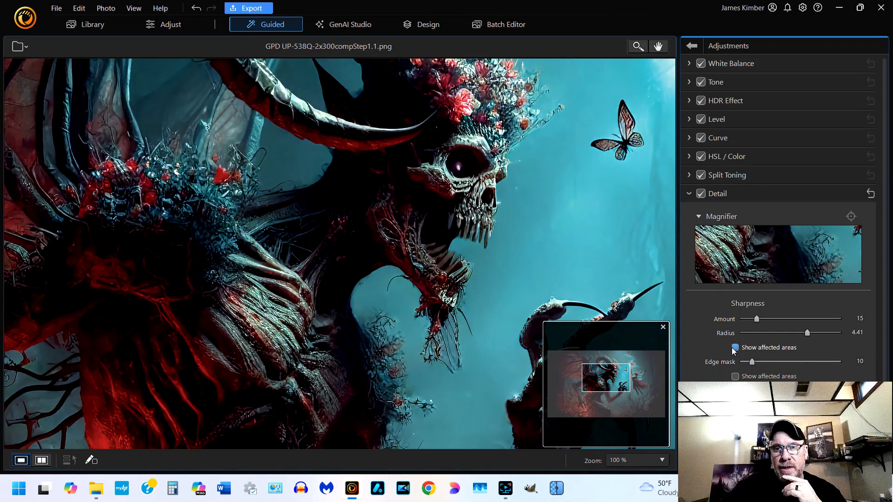
{"action": "left_click", "coordinate": [642, 464]}
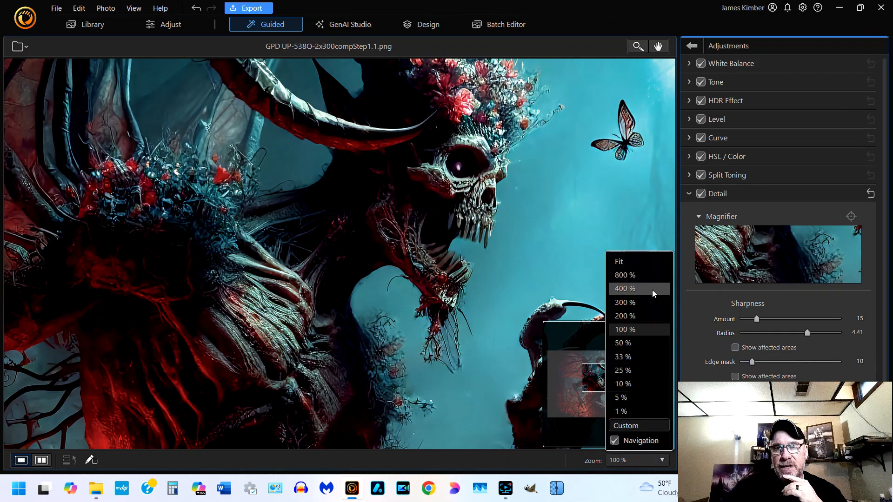
{"action": "left_click", "coordinate": [621, 260]}
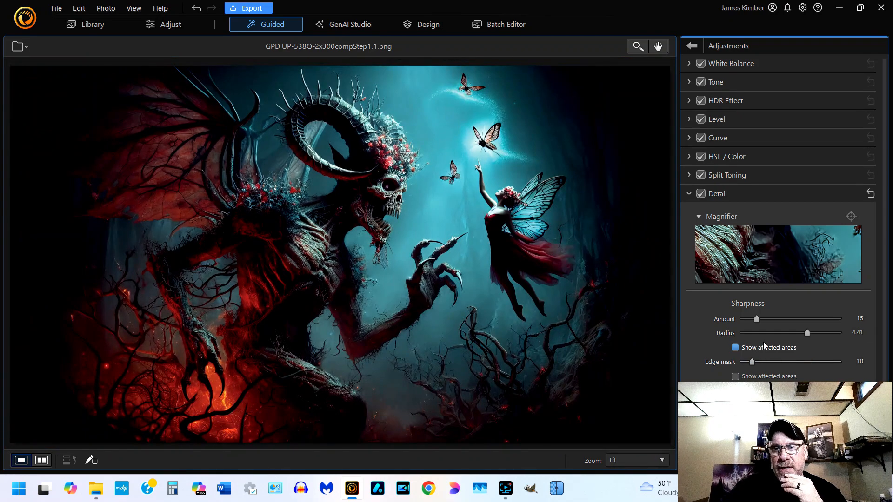
Step: Set the sharpness Radius to 6.00 and the Edge mask to 45, and inspect the skull, claw and fairy at 100 %
{"action": "left_click_drag", "start_coordinate": [808, 334], "coordinate": [868, 339]}
{"action": "left_click_drag", "start_coordinate": [780, 336], "coordinate": [844, 336]}
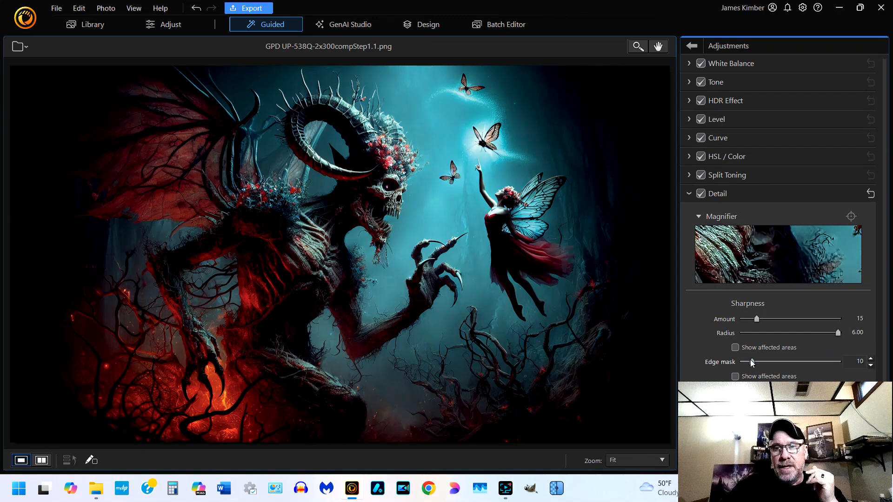
{"action": "left_click_drag", "start_coordinate": [751, 361], "coordinate": [785, 362]}
{"action": "left_click", "coordinate": [637, 460]}
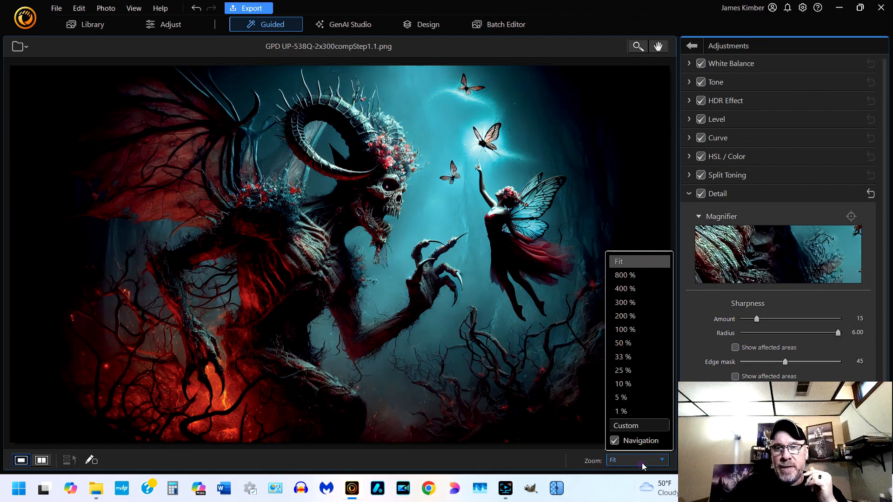
{"action": "left_click", "coordinate": [642, 332]}
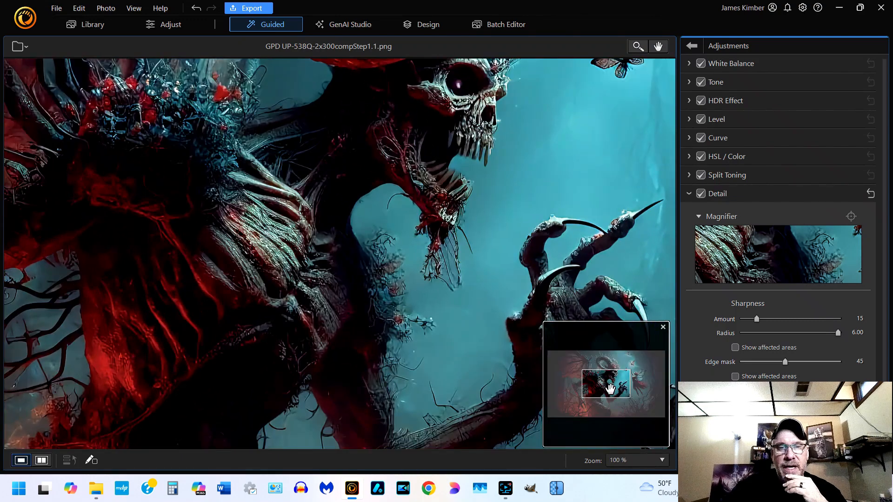
{"action": "left_click_drag", "start_coordinate": [607, 382], "coordinate": [616, 375]}
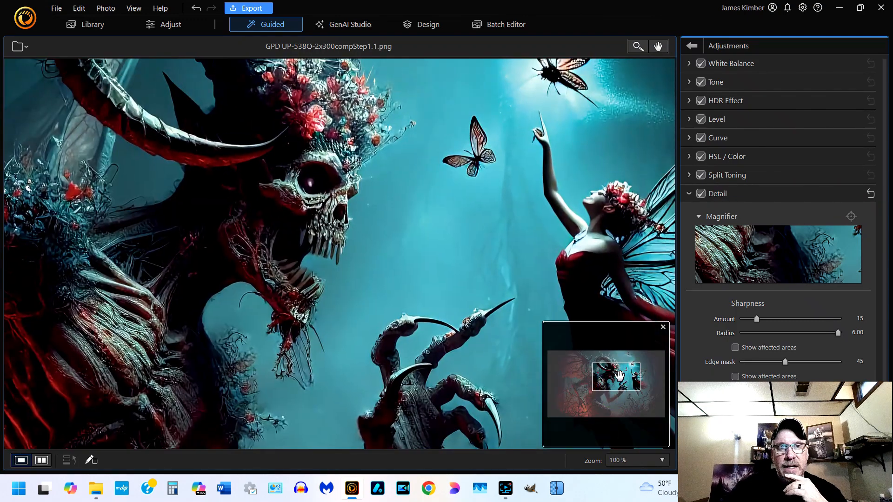
Step: Check the areas affected by the sharpness Radius, fine-tune the Edge mask to 44 and collapse the Detail adjustments
{"action": "left_click", "coordinate": [778, 346]}
{"action": "left_click", "coordinate": [778, 347]}
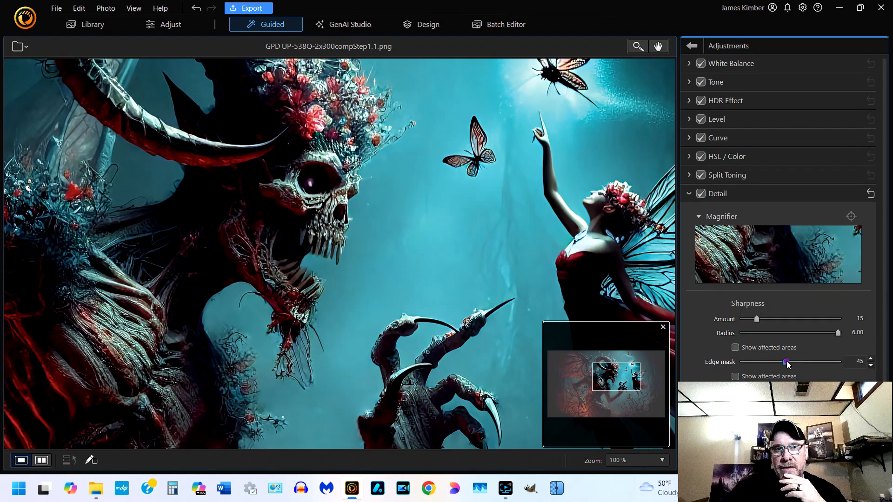
{"action": "mouse_move", "coordinate": [788, 364]}
{"action": "left_mouse_down"}
{"action": "mouse_move", "coordinate": [841, 364]}
{"action": "mouse_move", "coordinate": [740, 366]}
{"action": "mouse_move", "coordinate": [786, 362]}
{"action": "left_mouse_up"}
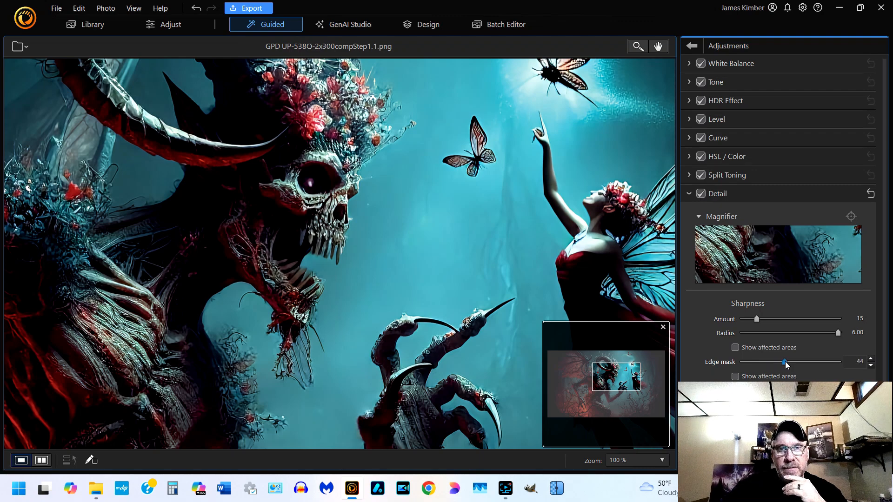
{"action": "left_click", "coordinate": [689, 193]}
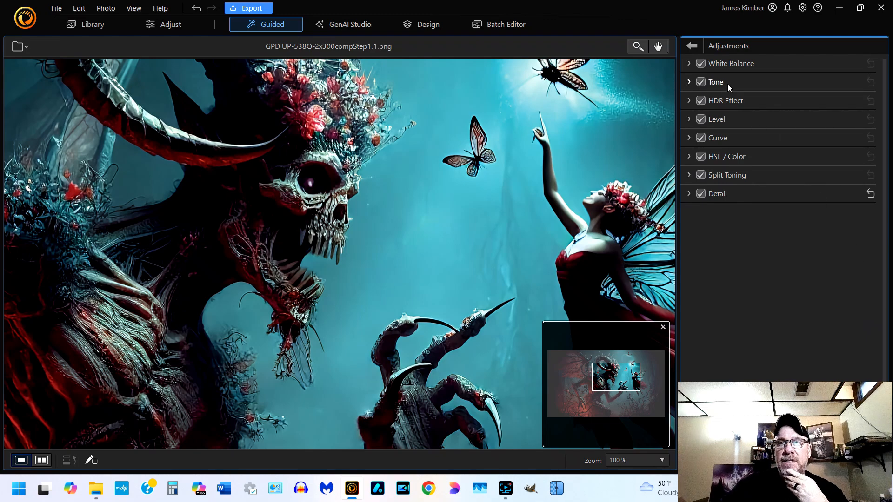
Step: Try Tone Clarity at -9, review the whole artwork, and set Clarity to 25
{"action": "left_click", "coordinate": [688, 84]}
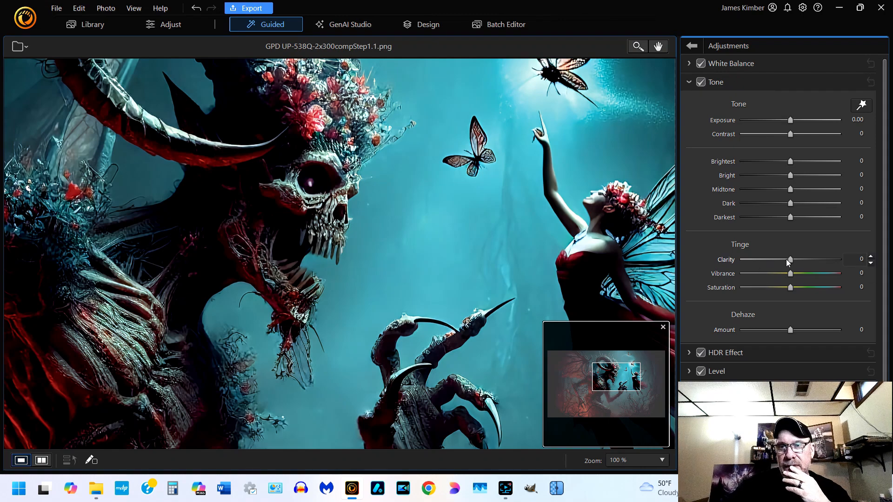
{"action": "mouse_move", "coordinate": [792, 261]}
{"action": "left_mouse_down"}
{"action": "mouse_move", "coordinate": [836, 261]}
{"action": "mouse_move", "coordinate": [735, 263]}
{"action": "mouse_move", "coordinate": [811, 269]}
{"action": "mouse_move", "coordinate": [788, 269]}
{"action": "left_mouse_up"}
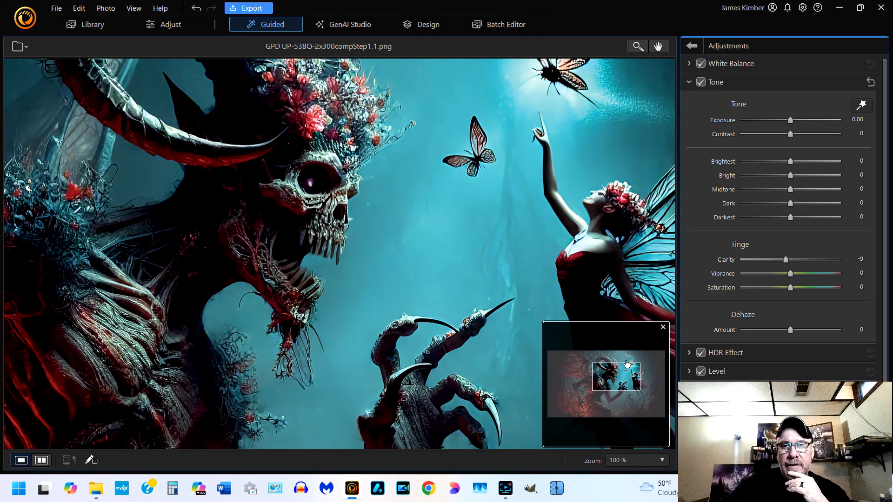
{"action": "left_click", "coordinate": [642, 460]}
{"action": "left_click", "coordinate": [638, 261]}
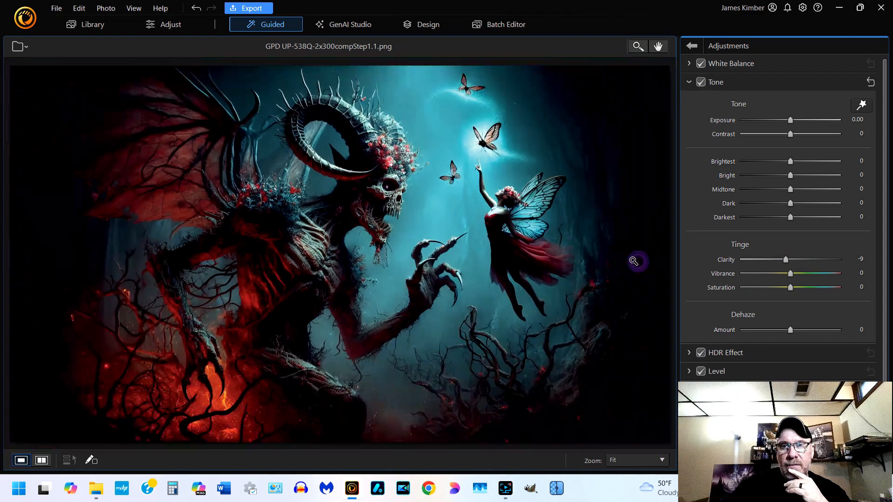
{"action": "left_click_drag", "start_coordinate": [786, 261], "coordinate": [795, 296]}
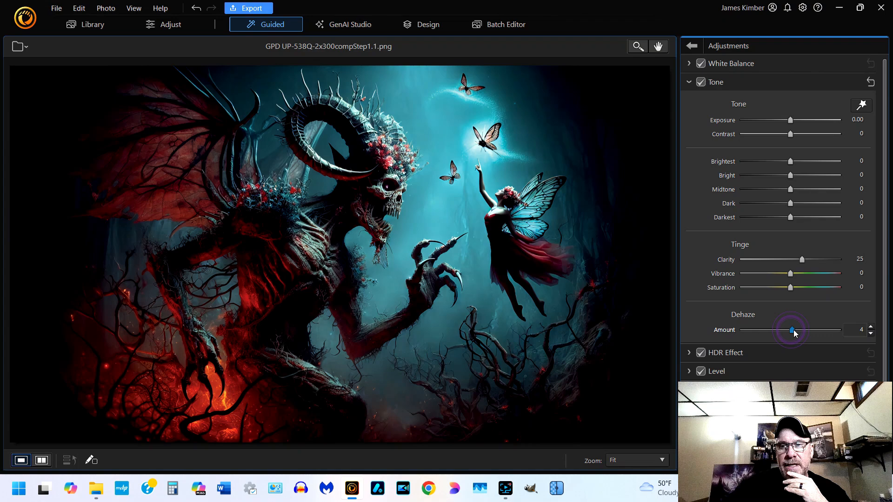
Step: Try a Dehaze Amount of -21, checking the artwork both at 100 % and as a whole
{"action": "mouse_move", "coordinate": [794, 331]}
{"action": "left_mouse_down"}
{"action": "mouse_move", "coordinate": [840, 331]}
{"action": "mouse_move", "coordinate": [738, 339]}
{"action": "mouse_move", "coordinate": [785, 330]}
{"action": "left_mouse_up"}
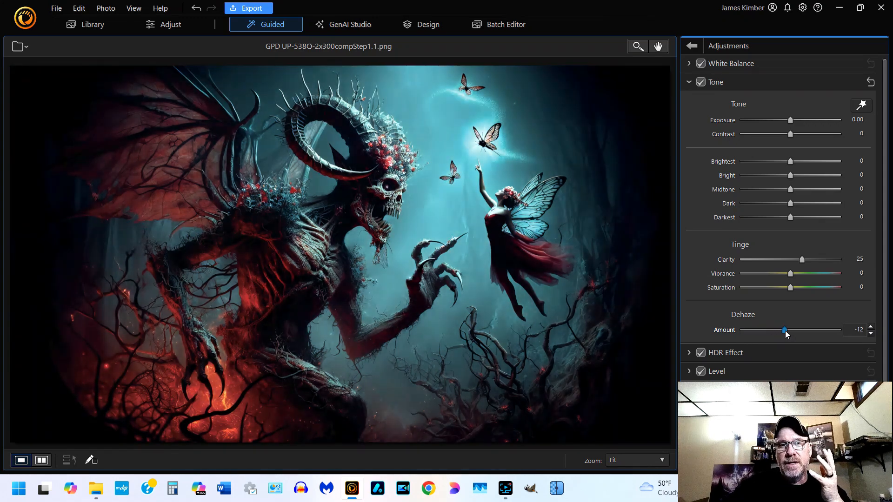
{"action": "left_click", "coordinate": [639, 462]}
{"action": "left_click", "coordinate": [650, 328]}
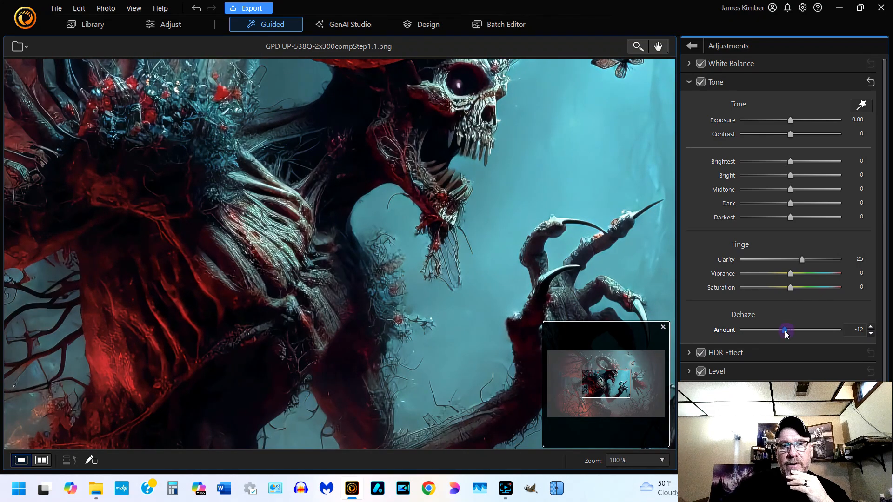
{"action": "mouse_move", "coordinate": [785, 331]}
{"action": "left_mouse_down"}
{"action": "mouse_move", "coordinate": [770, 330]}
{"action": "mouse_move", "coordinate": [836, 332]}
{"action": "mouse_move", "coordinate": [784, 334]}
{"action": "left_mouse_up"}
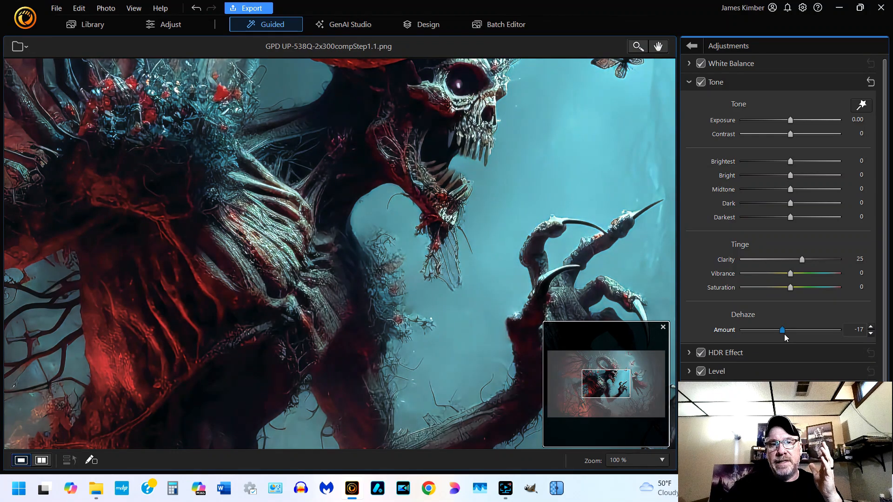
{"action": "left_click", "coordinate": [871, 333]}
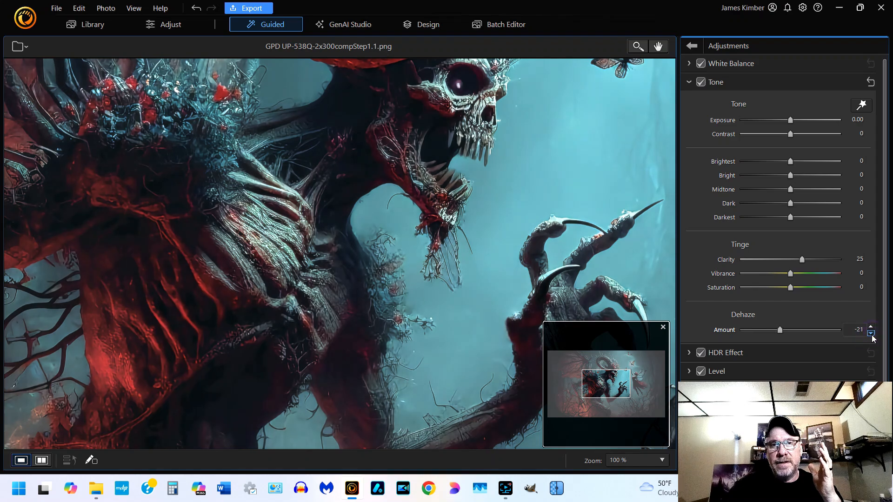
{"action": "left_click", "coordinate": [649, 463]}
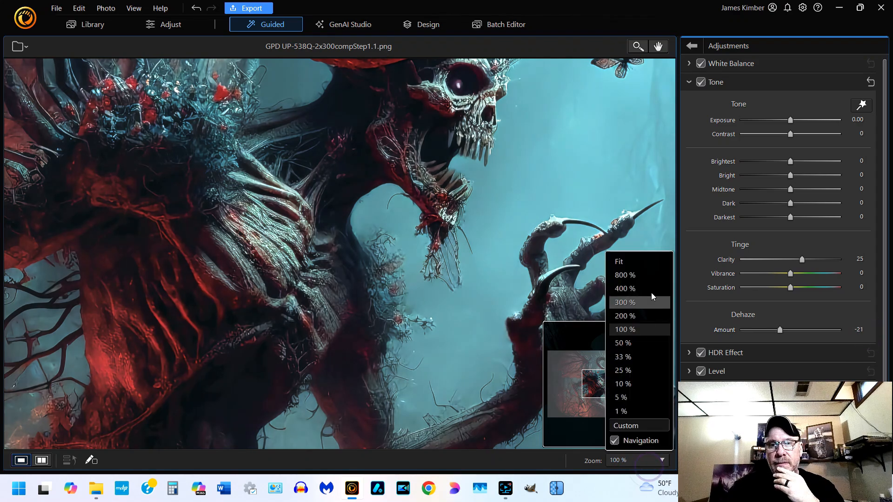
{"action": "left_click", "coordinate": [649, 263]}
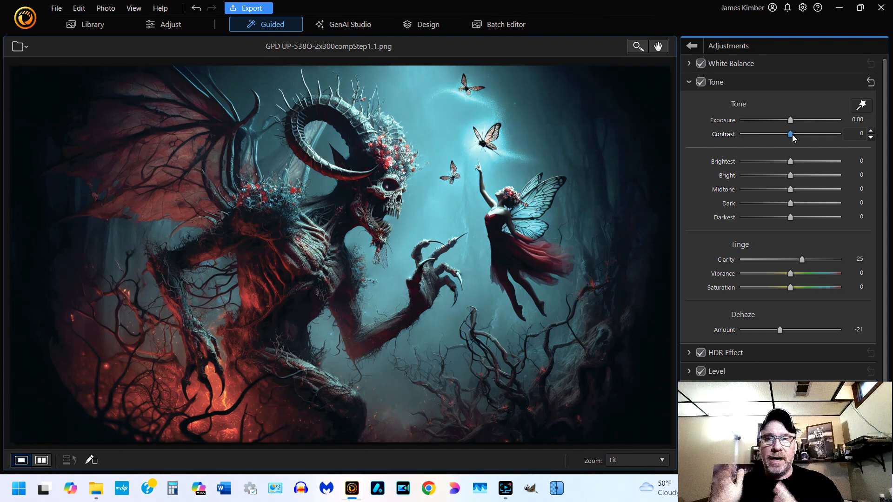
Step: Test Tone Contrast at 52, reduce it to 40 and check the whole artwork
{"action": "left_click_drag", "start_coordinate": [792, 134], "coordinate": [815, 136]}
{"action": "left_click", "coordinate": [637, 461]}
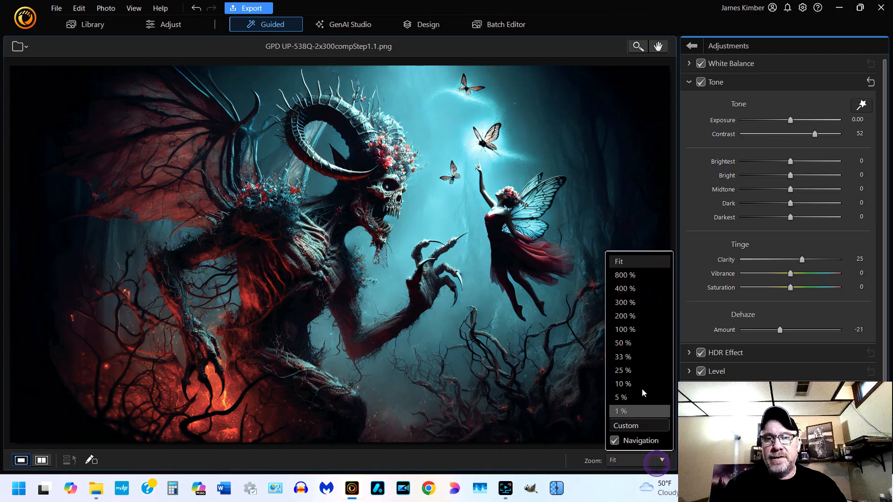
{"action": "left_click", "coordinate": [649, 330]}
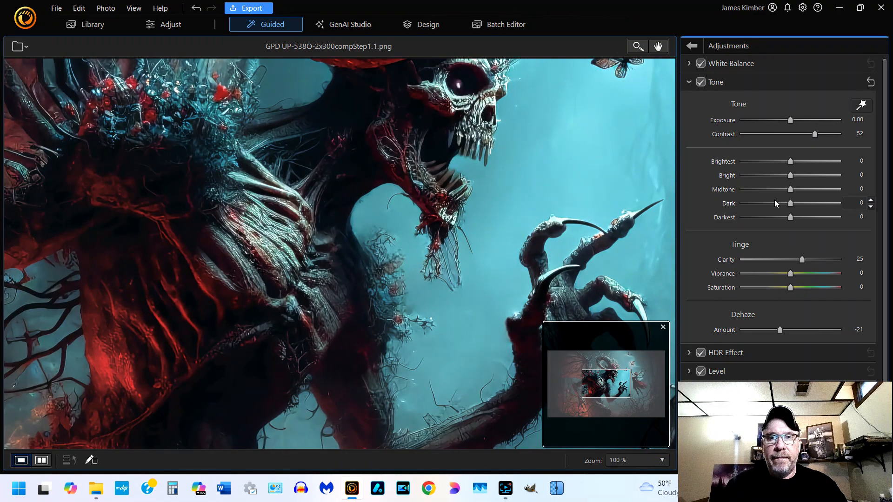
{"action": "mouse_move", "coordinate": [816, 134]}
{"action": "left_mouse_down"}
{"action": "mouse_move", "coordinate": [839, 136]}
{"action": "mouse_move", "coordinate": [733, 137]}
{"action": "mouse_move", "coordinate": [838, 137]}
{"action": "mouse_move", "coordinate": [822, 140]}
{"action": "left_mouse_up"}
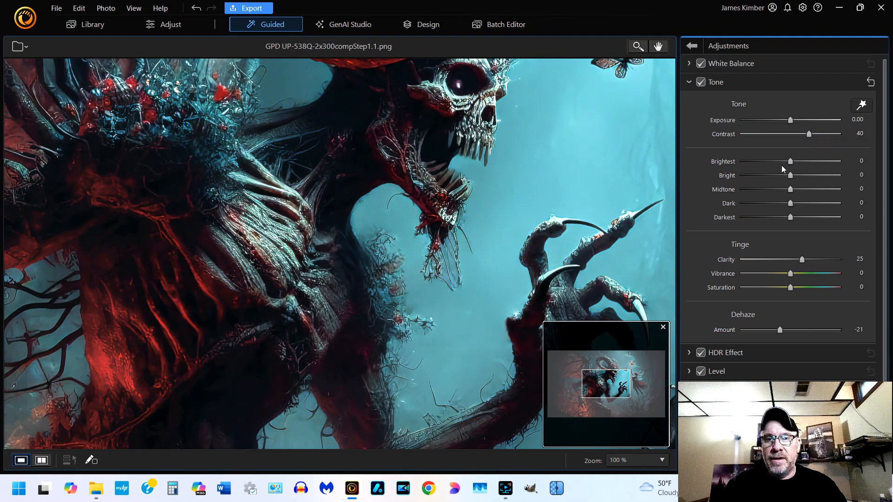
{"action": "left_click", "coordinate": [652, 460]}
{"action": "left_click", "coordinate": [639, 262]}
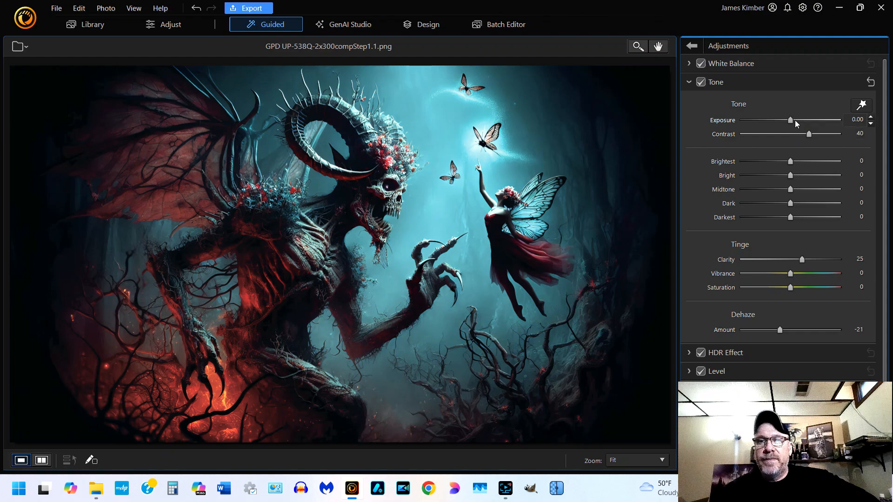
Step: Test slightly darker and brighter Exposure values from -0.22 to 0.08
{"action": "mouse_move", "coordinate": [791, 121]}
{"action": "left_mouse_down"}
{"action": "mouse_move", "coordinate": [816, 124]}
{"action": "mouse_move", "coordinate": [763, 124]}
{"action": "mouse_move", "coordinate": [813, 124]}
{"action": "mouse_move", "coordinate": [791, 130]}
{"action": "left_mouse_up"}
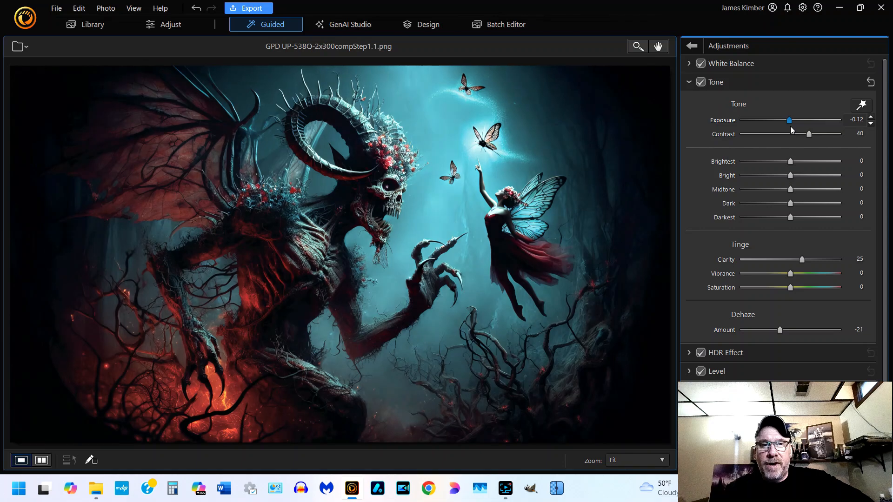
{"action": "left_click", "coordinate": [871, 118]}
{"action": "left_click", "coordinate": [871, 119]}
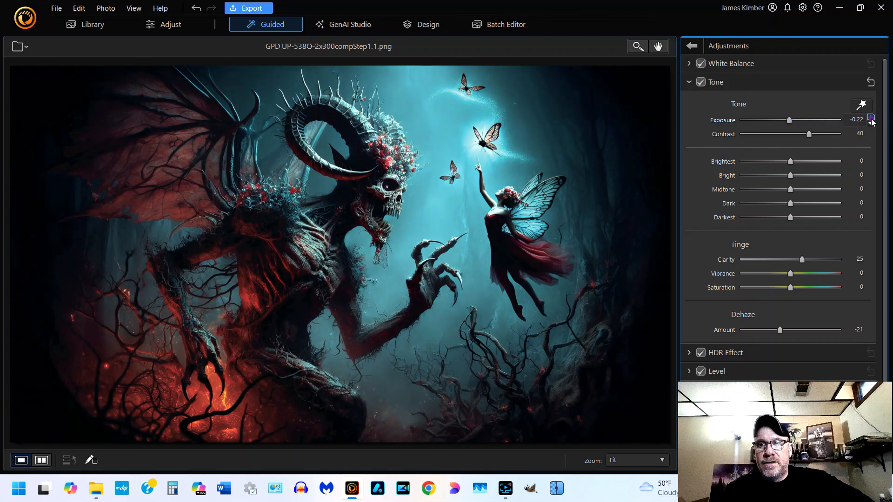
{"action": "left_click", "coordinate": [871, 118]}
{"action": "left_click", "coordinate": [871, 123]}
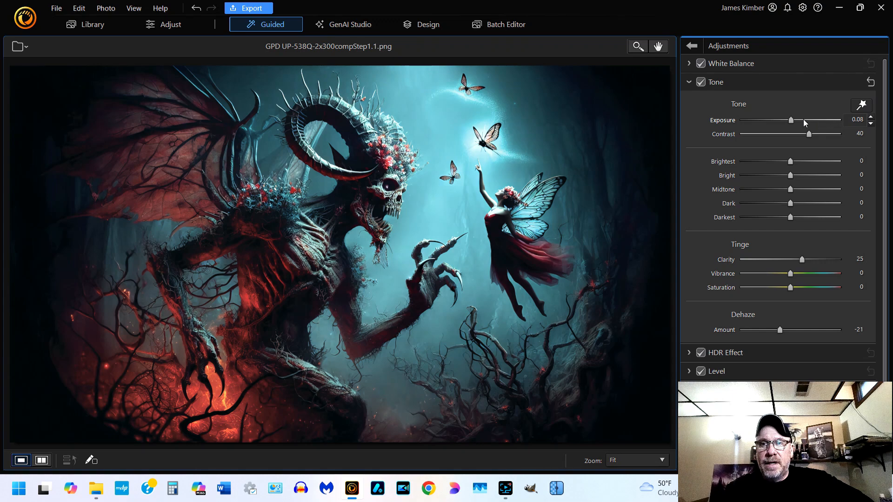
Step: Reset all Tone adjustments to 0 and return to the list of enhancement tools
{"action": "double_click", "coordinate": [791, 120]}
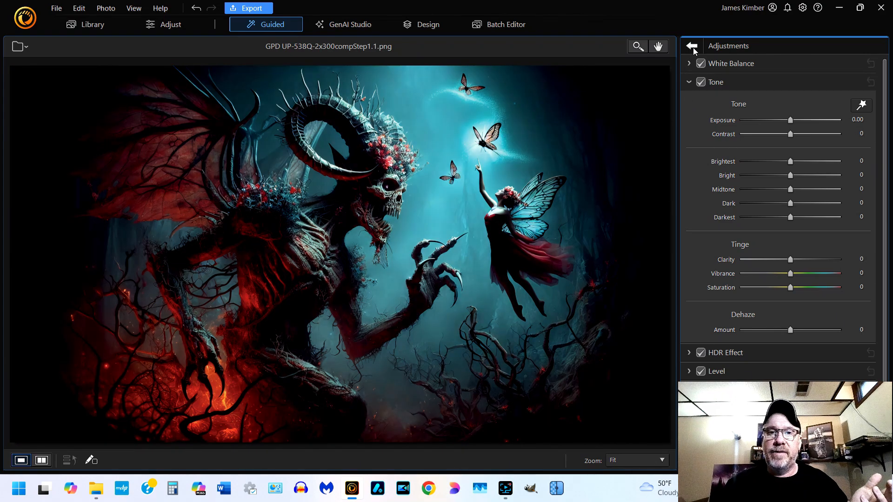
{"action": "left_click", "coordinate": [693, 49]}
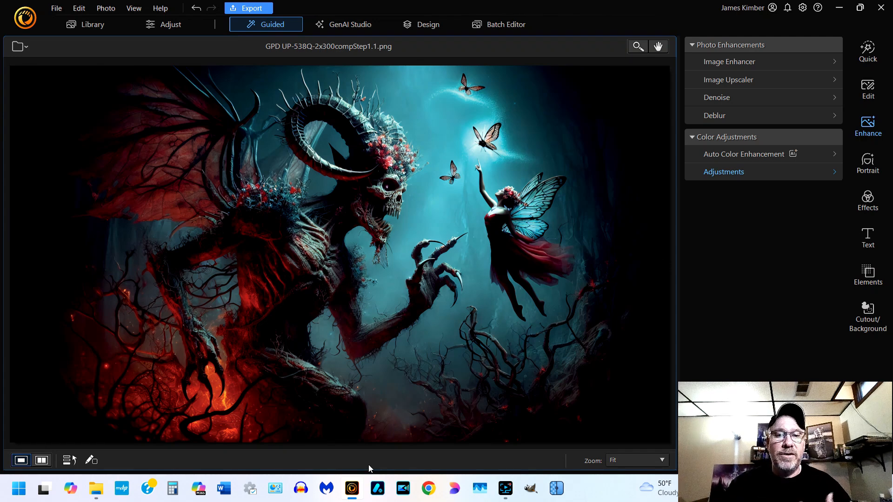
{"action": "left_click", "coordinate": [506, 494]}
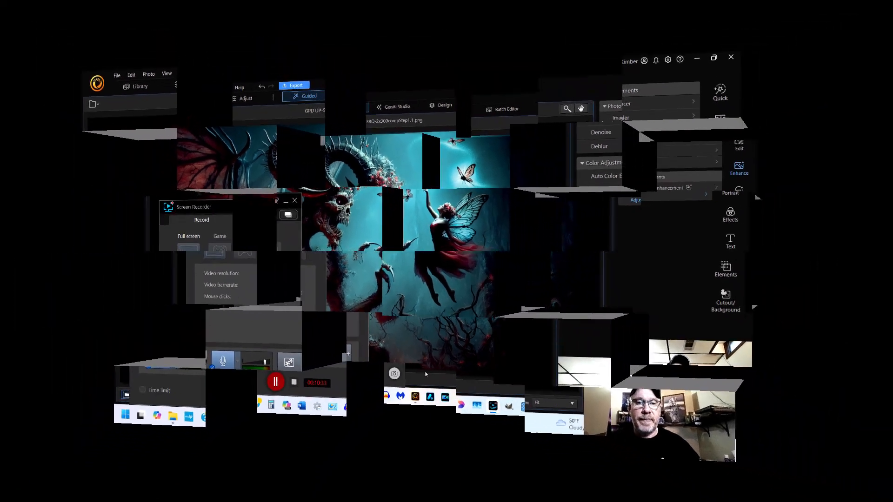
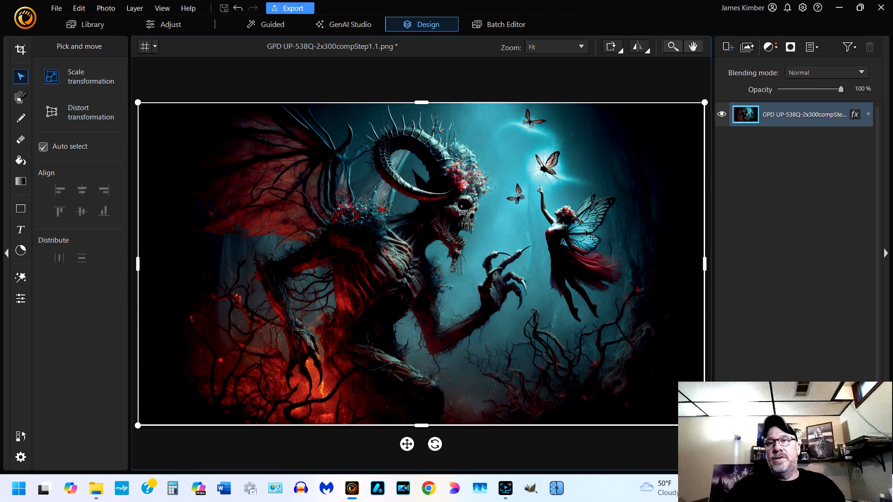
Step: Duplicate the artwork layer and hide the lower copy
{"action": "left_click", "coordinate": [136, 10]}
{"action": "left_click", "coordinate": [166, 45]}
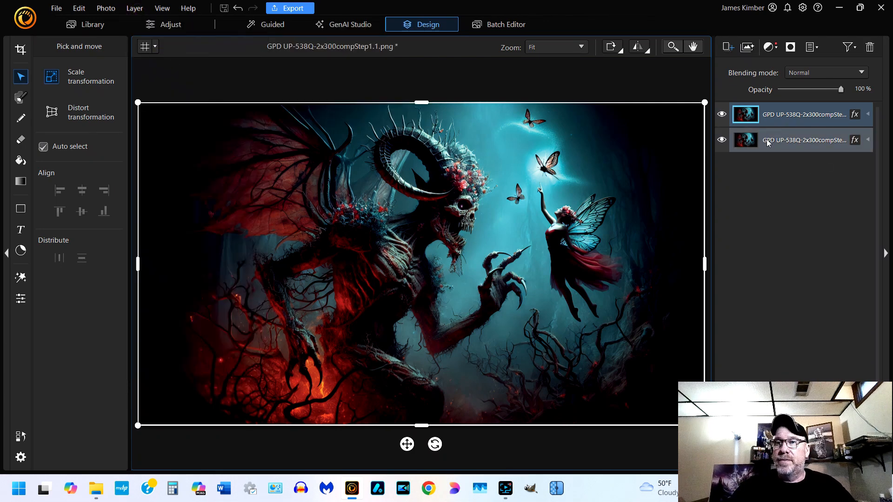
{"action": "left_click", "coordinate": [722, 139]}
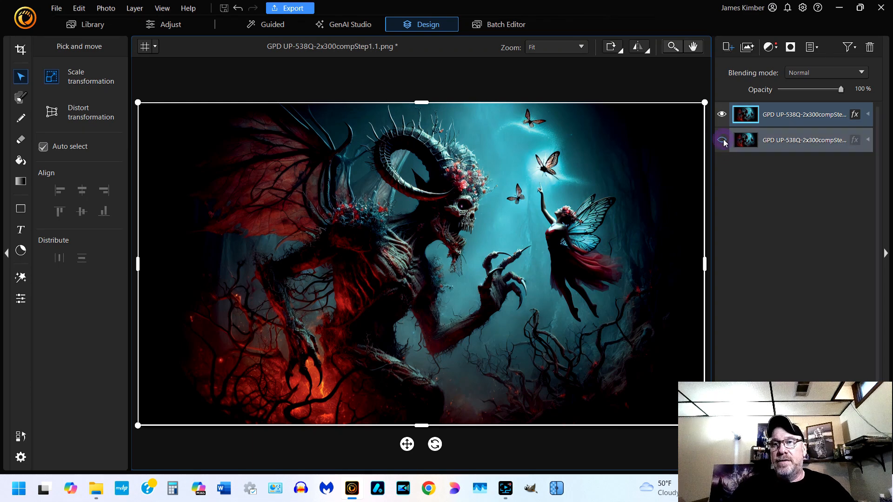
{"action": "left_click", "coordinate": [722, 141]}
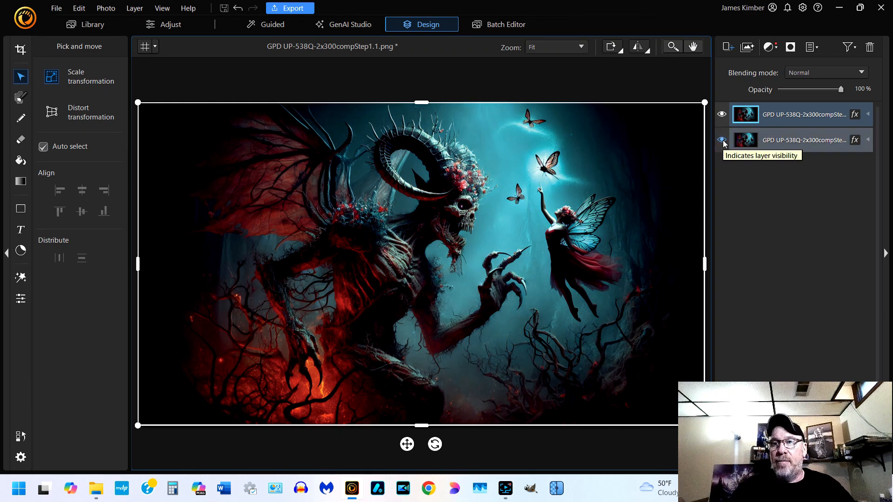
{"action": "left_click", "coordinate": [722, 140]}
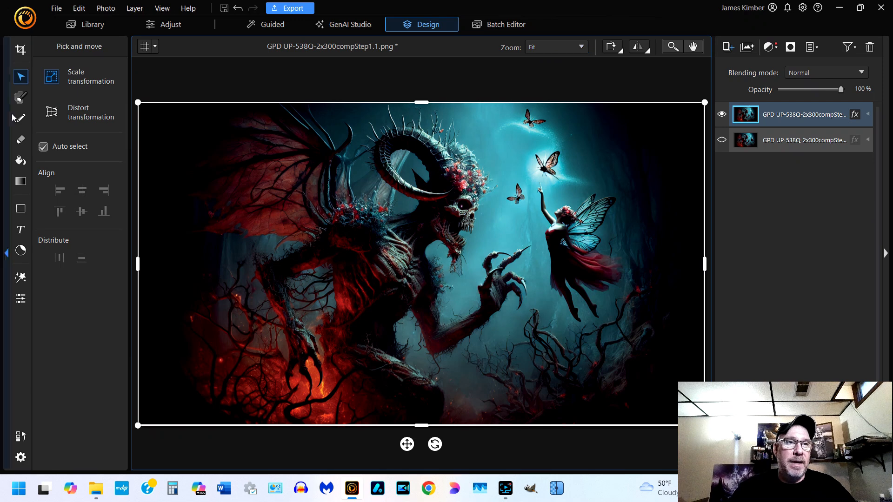
Step: Activate the Eraser tool and set its type to Eraser (Pencil)
{"action": "left_click", "coordinate": [19, 139]}
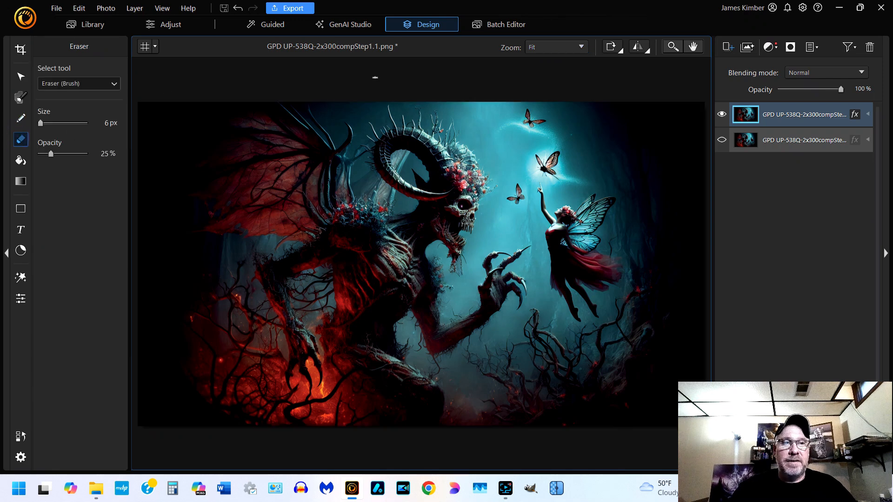
{"action": "left_click", "coordinate": [102, 87]}
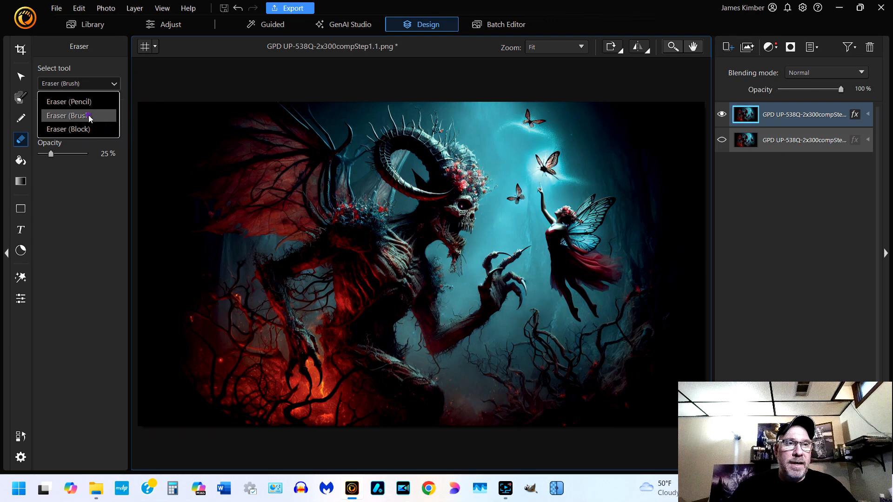
{"action": "left_click", "coordinate": [88, 115]}
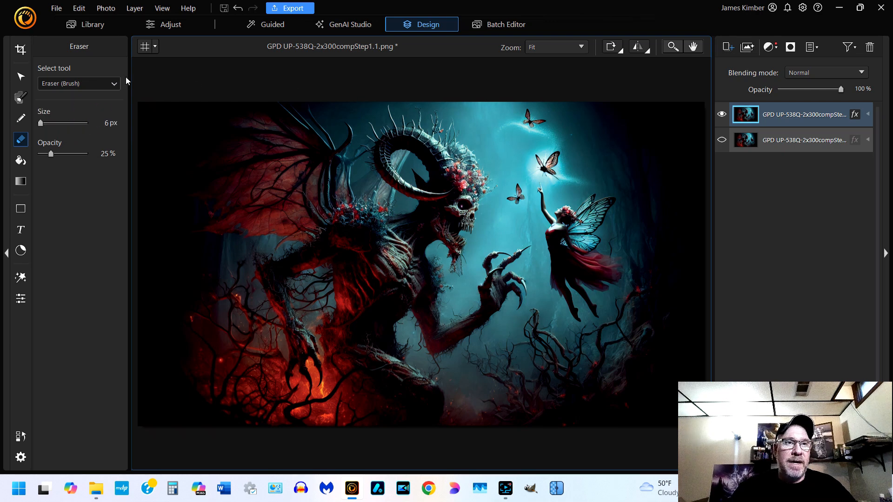
{"action": "left_click", "coordinate": [114, 84]}
{"action": "left_click", "coordinate": [99, 98]}
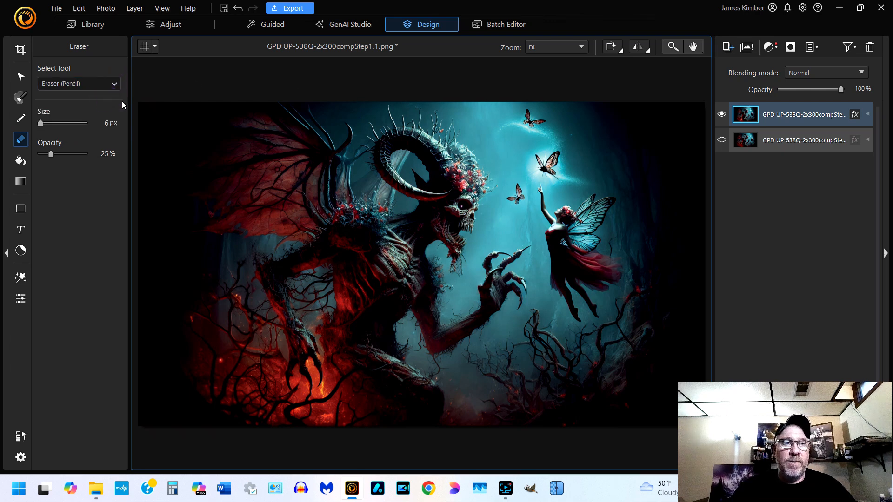
Step: Switch the eraser to Eraser (Brush) with a size of 11 px for working on the demon's horn
{"action": "left_click", "coordinate": [565, 48]}
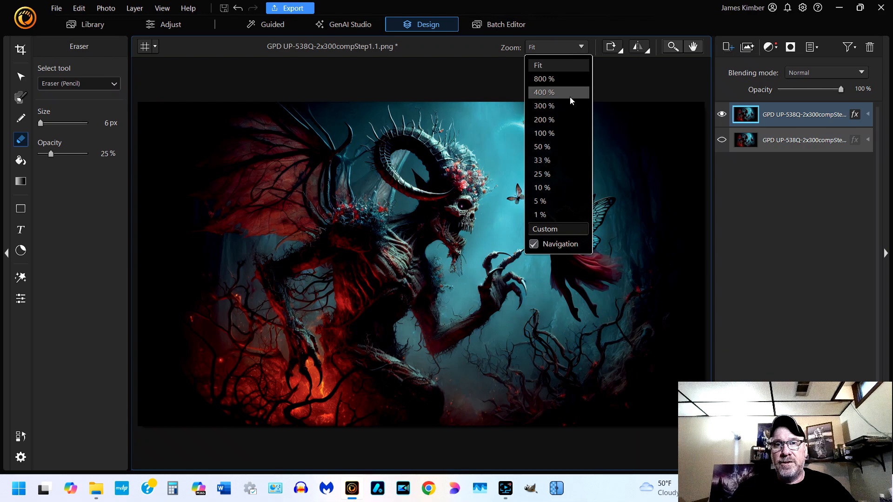
{"action": "left_click", "coordinate": [575, 126]}
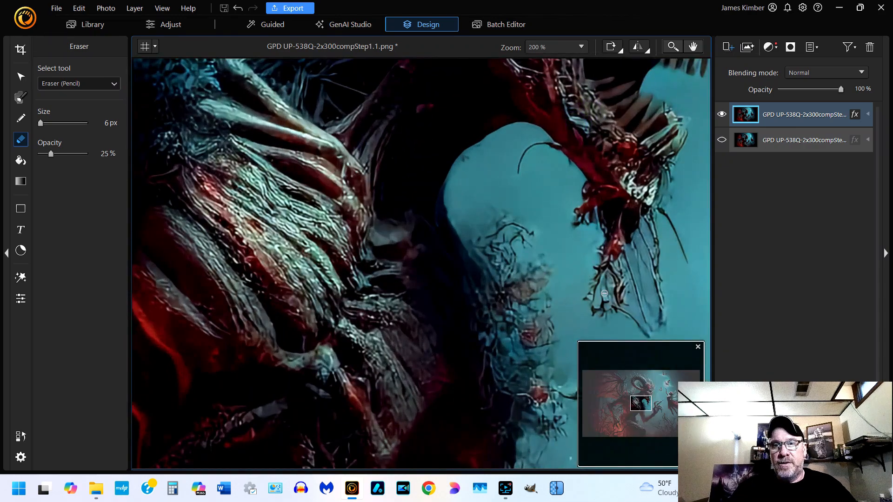
{"action": "left_click_drag", "start_coordinate": [638, 404], "coordinate": [648, 381]}
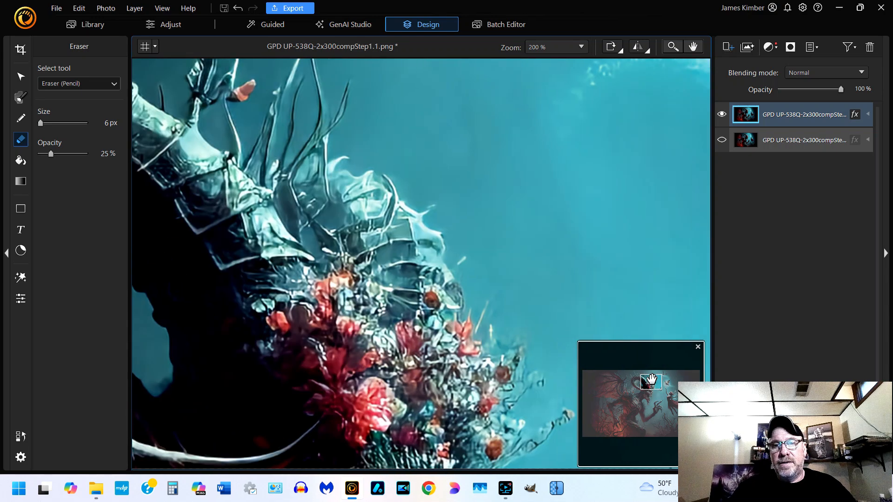
{"action": "left_click", "coordinate": [578, 45]}
{"action": "left_click", "coordinate": [572, 133]}
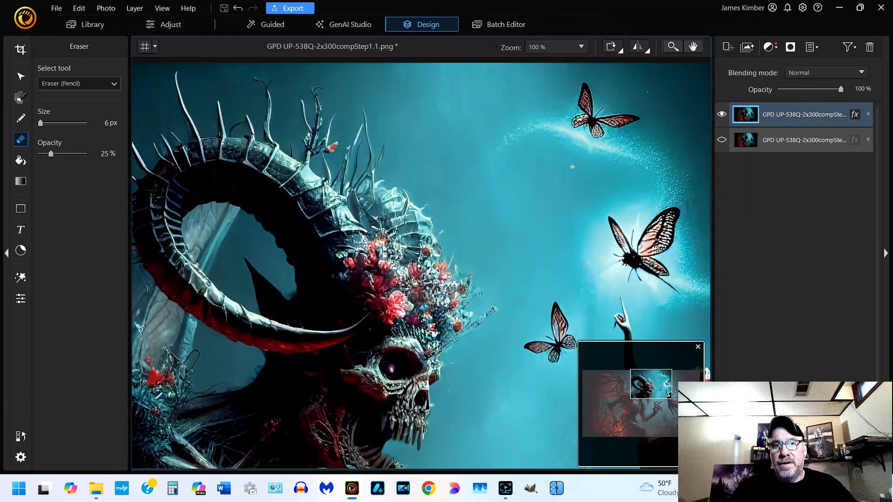
{"action": "left_click_drag", "start_coordinate": [635, 392], "coordinate": [642, 383]}
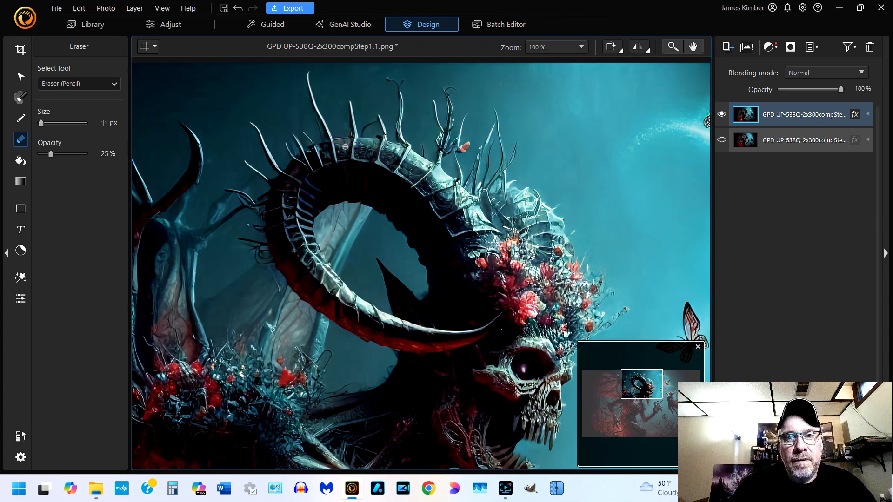
{"action": "left_click", "coordinate": [88, 82]}
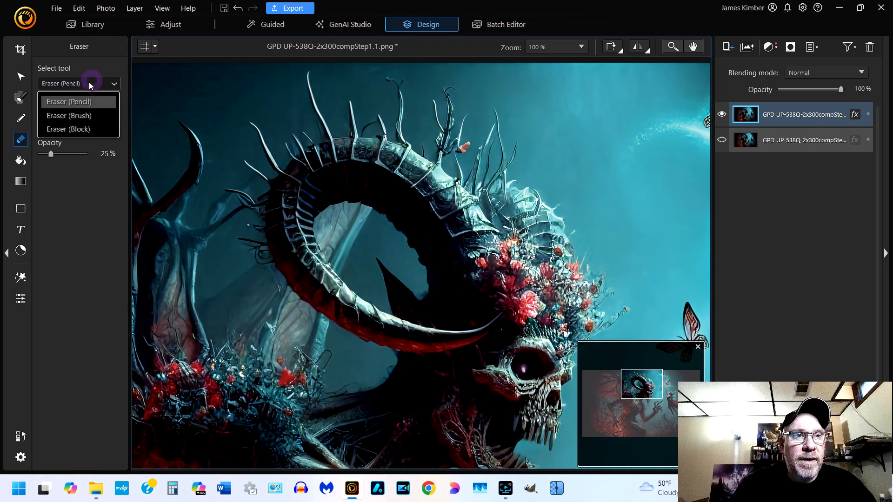
{"action": "left_click", "coordinate": [86, 113]}
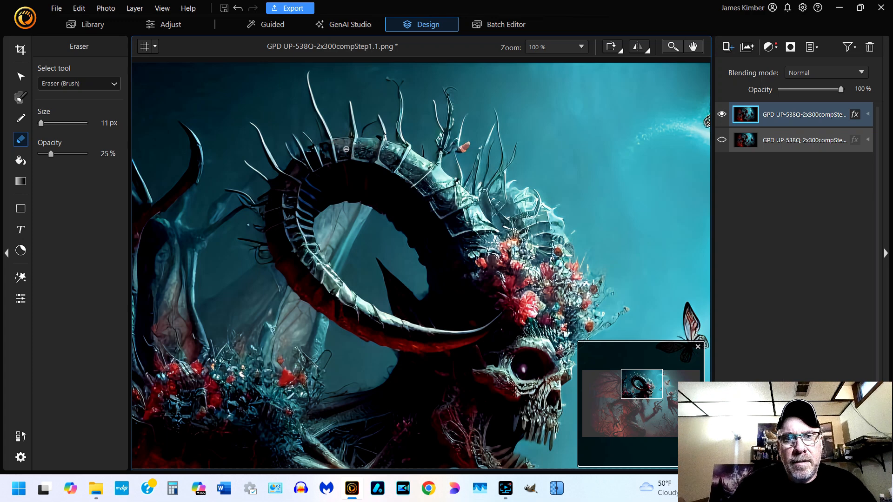
Step: Toggle the lower artwork layer's visibility twice to compare the horn area, leaving the layer hidden
{"action": "left_click", "coordinate": [722, 141]}
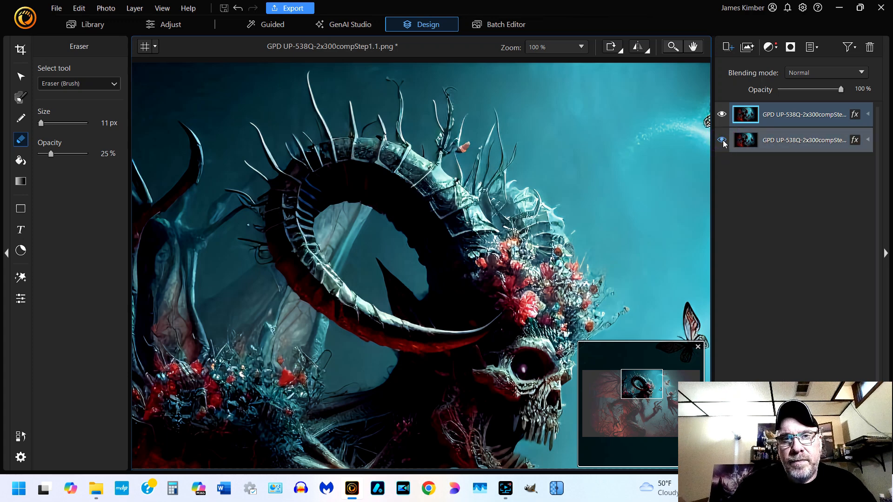
{"action": "left_click", "coordinate": [722, 141]}
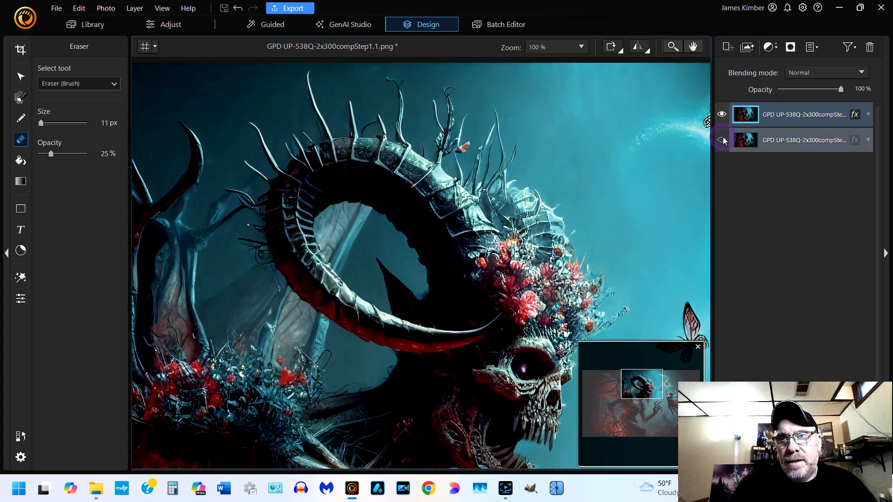
{"action": "left_click", "coordinate": [722, 141]}
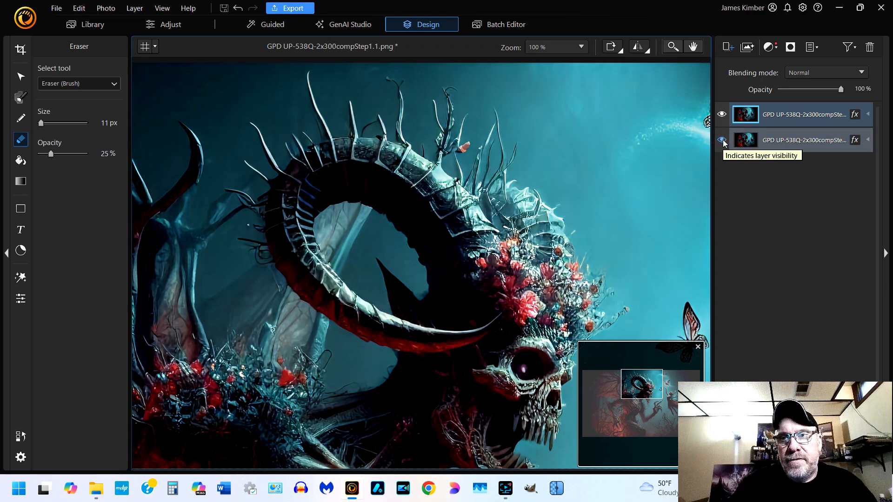
{"action": "left_click", "coordinate": [723, 141]}
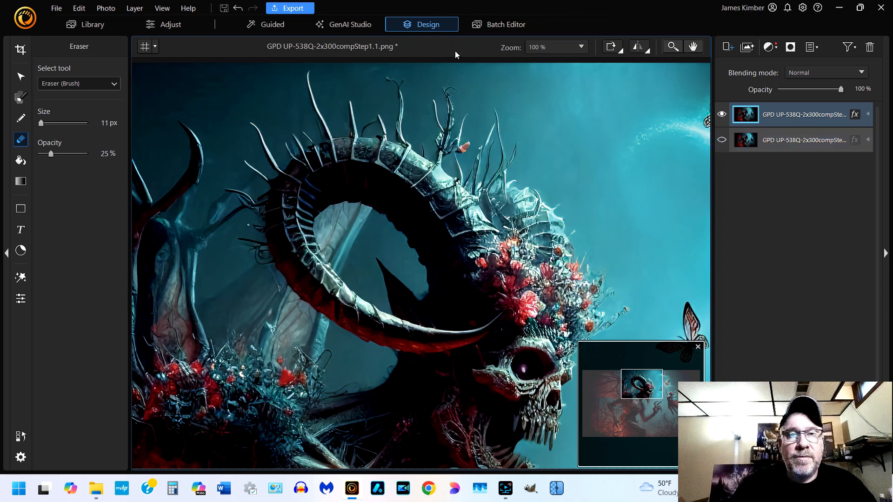
Step: Add a white (FFFFFF) solid color layer and place it between the two artwork layers
{"action": "left_click", "coordinate": [139, 10]}
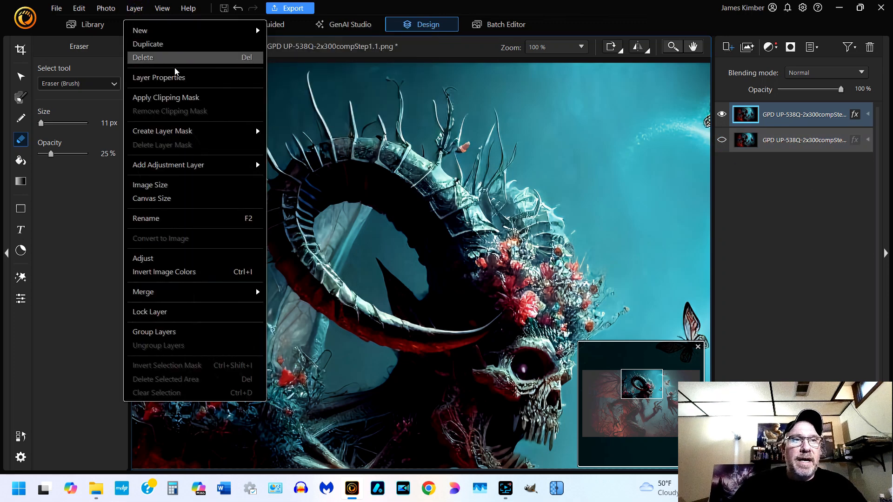
{"action": "mouse_move", "coordinate": [257, 32]}
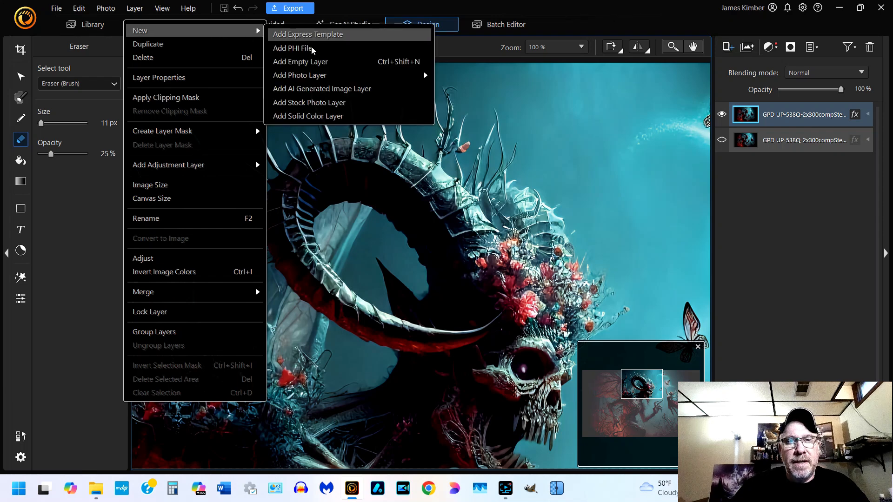
{"action": "mouse_move", "coordinate": [333, 76]}
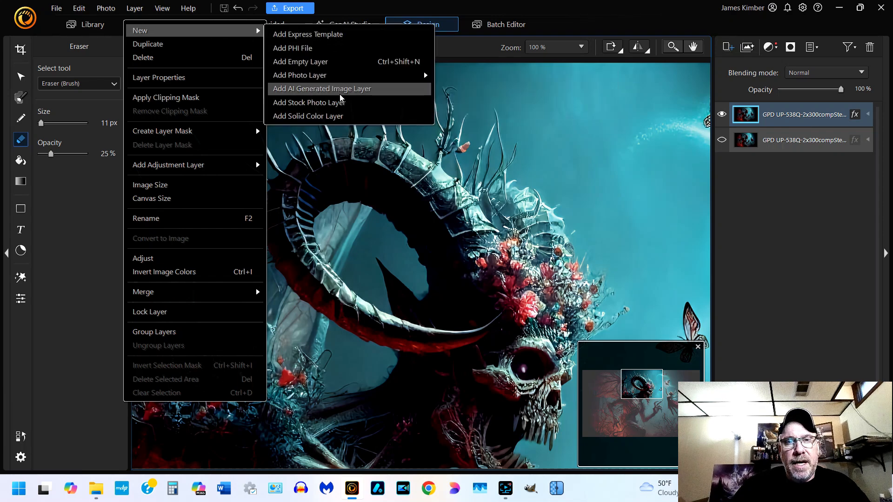
{"action": "left_click", "coordinate": [330, 117]}
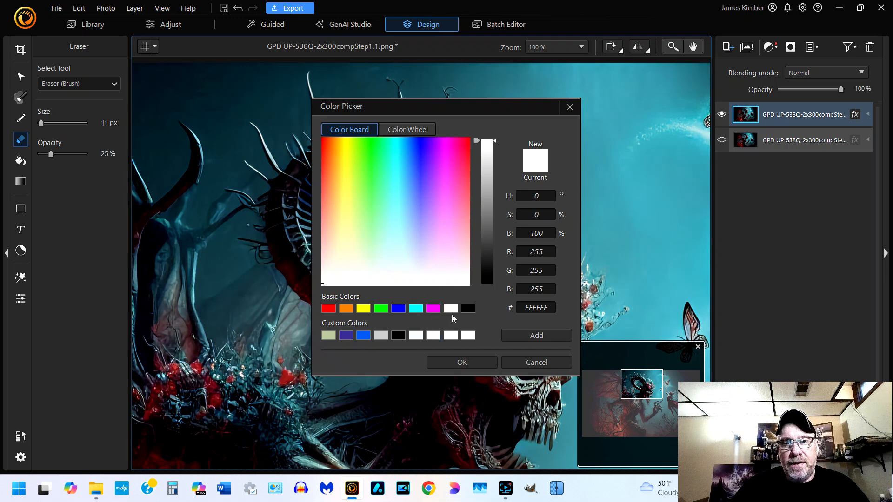
{"action": "left_click", "coordinate": [468, 336]}
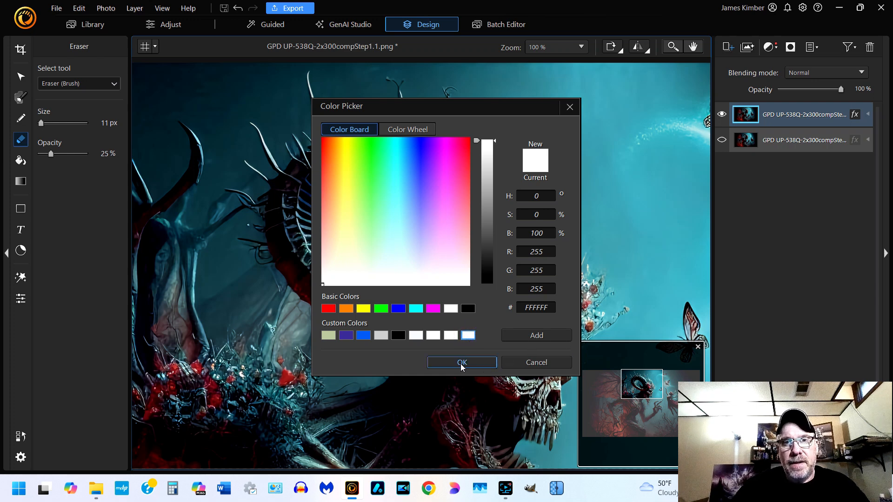
{"action": "left_click", "coordinate": [460, 363]}
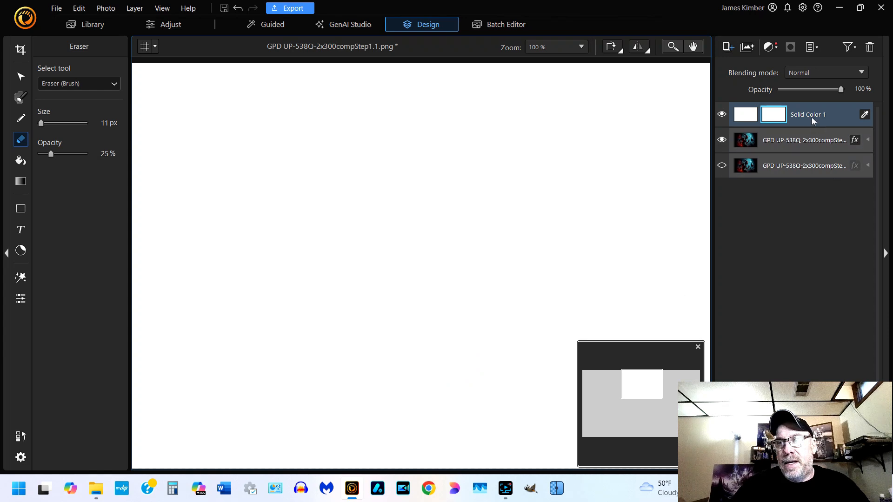
{"action": "left_click_drag", "start_coordinate": [809, 115], "coordinate": [816, 153]}
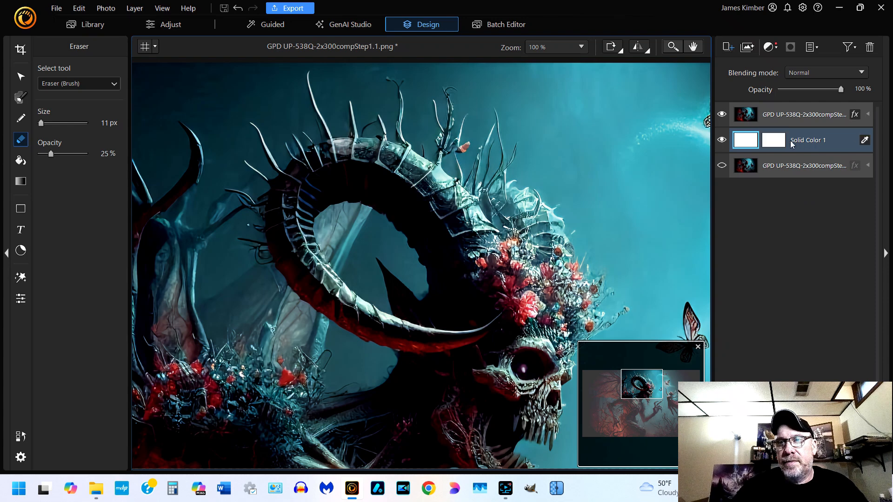
{"action": "left_click", "coordinate": [770, 144]}
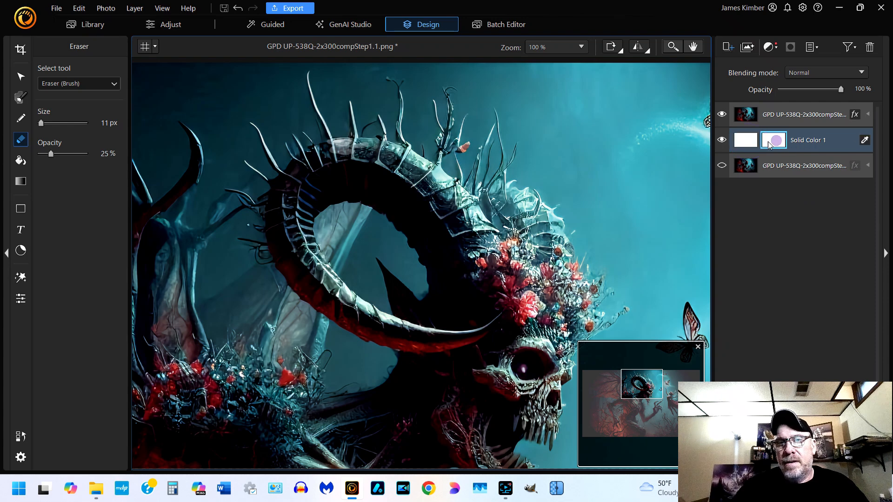
{"action": "left_click", "coordinate": [745, 140]}
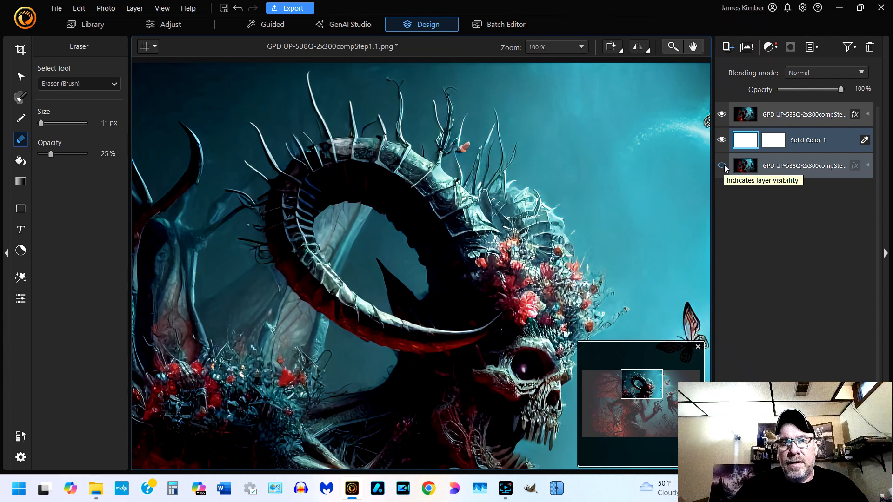
Step: Decline converting the solid color layer to an image and erase the horn's upper curve on the upper artwork layer at 25 % opacity
{"action": "left_click", "coordinate": [707, 121]}
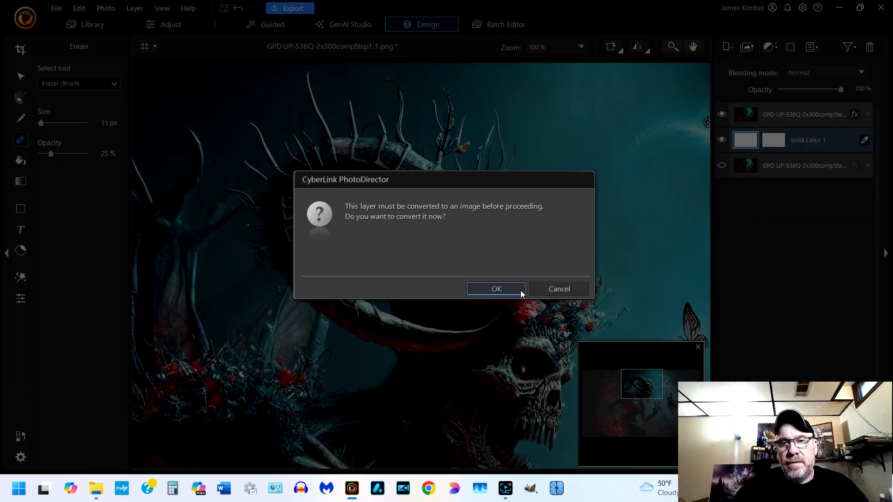
{"action": "left_click", "coordinate": [544, 293]}
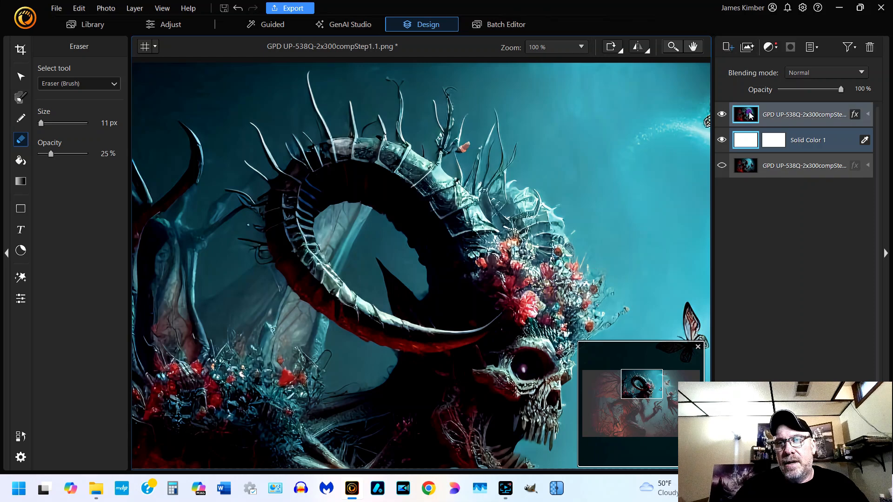
{"action": "left_click", "coordinate": [749, 115]}
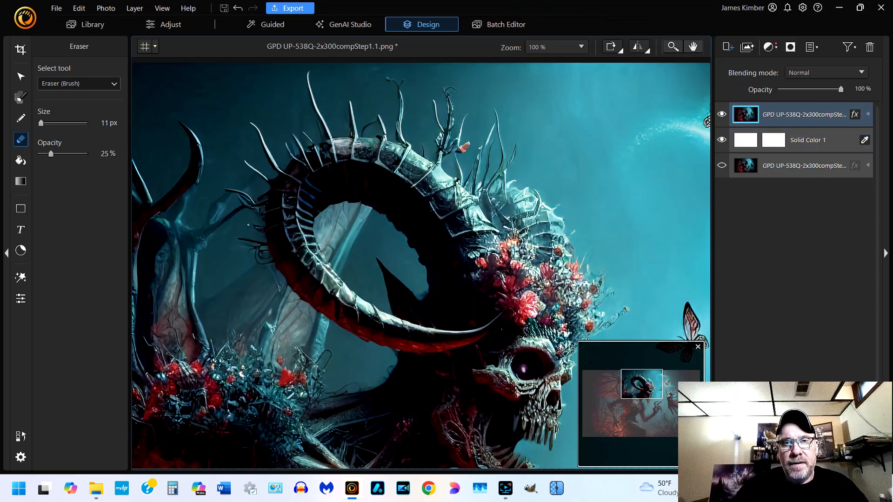
{"action": "mouse_move", "coordinate": [356, 143]}
{"action": "left_mouse_down"}
{"action": "mouse_move", "coordinate": [379, 152]}
{"action": "mouse_move", "coordinate": [358, 154]}
{"action": "mouse_move", "coordinate": [379, 161]}
{"action": "mouse_move", "coordinate": [358, 157]}
{"action": "mouse_move", "coordinate": [401, 163]}
{"action": "mouse_move", "coordinate": [379, 149]}
{"action": "mouse_move", "coordinate": [346, 148]}
{"action": "left_mouse_up"}
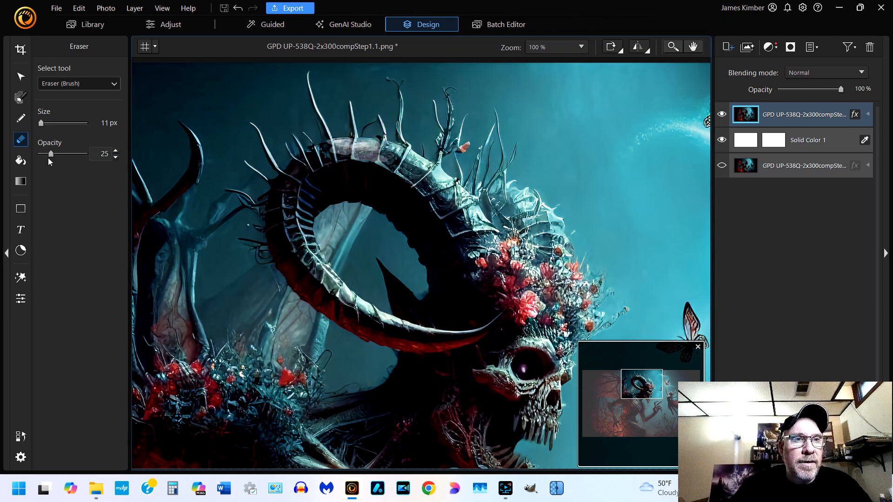
Step: Set the eraser opacity to 100 % and erase over the same part of the horn's upper curve
{"action": "left_click_drag", "start_coordinate": [70, 157], "coordinate": [93, 161]}
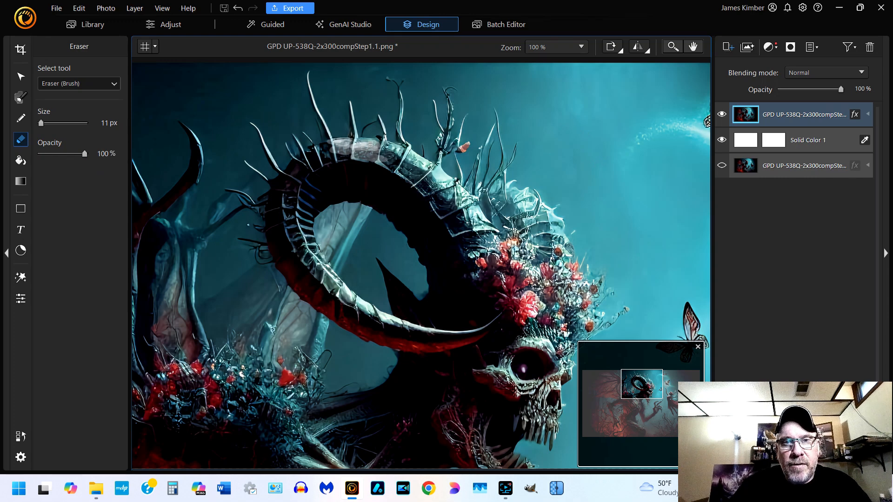
{"action": "left_click", "coordinate": [351, 144]}
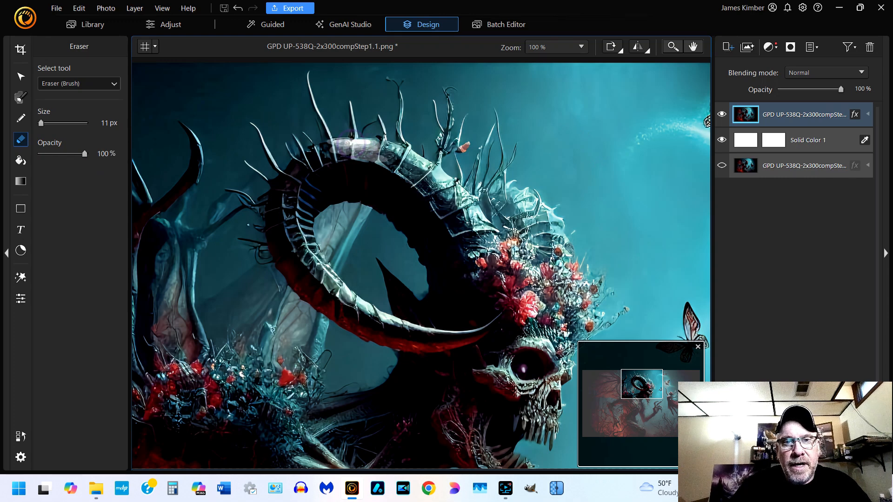
Step: Erase more of the horn's upper curve on the upper artwork layer with an 11 px eraser at 100 % opacity
{"action": "left_click", "coordinate": [350, 143]}
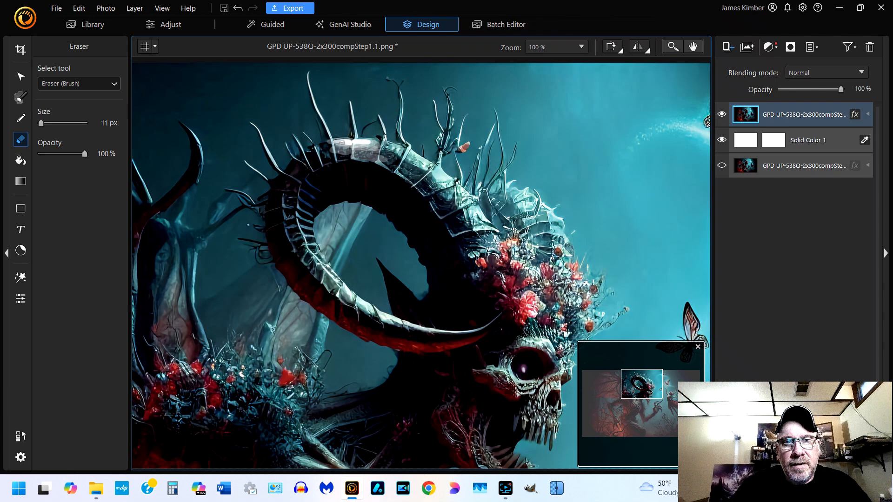
{"action": "left_click", "coordinate": [338, 149]}
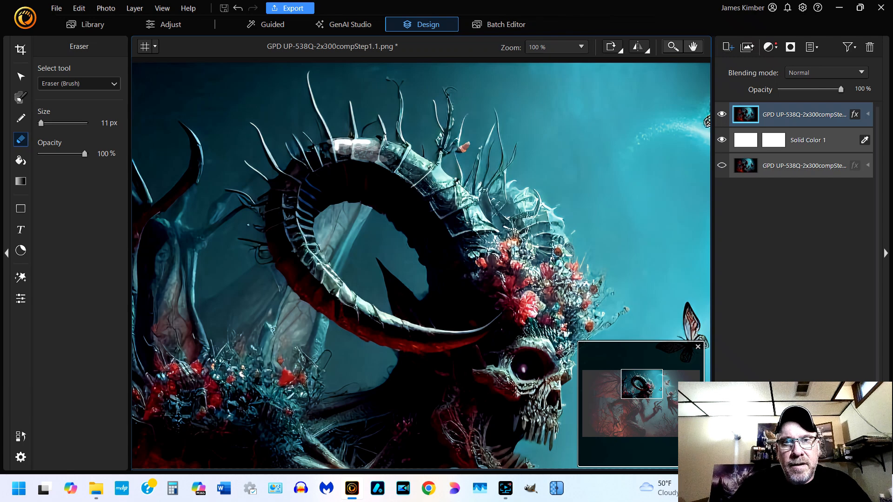
{"action": "left_click", "coordinate": [351, 142]}
{"action": "left_click", "coordinate": [356, 143]}
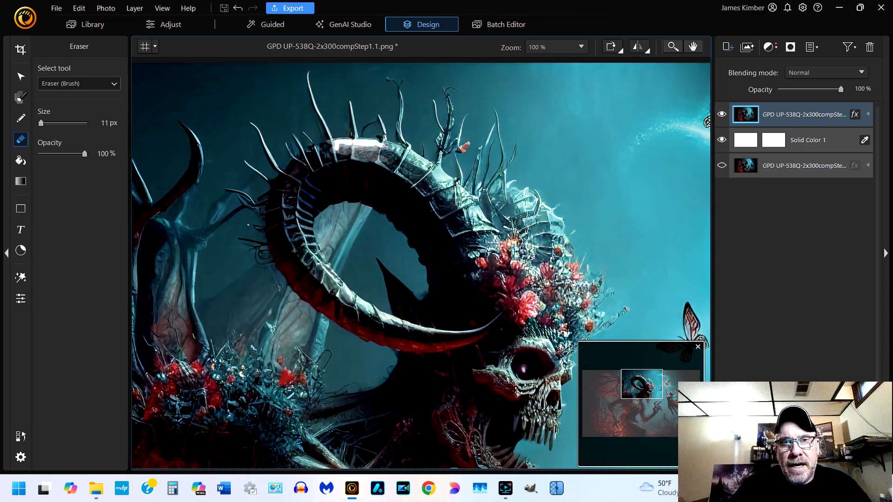
{"action": "left_click", "coordinate": [399, 150]}
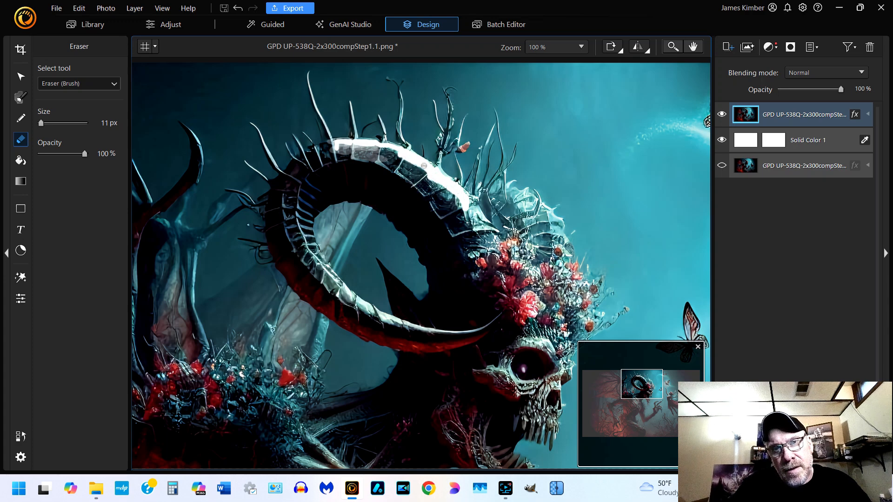
Step: Erase along the horn's outer edge from the top of the curve, around the bend and down to its lower side
{"action": "mouse_move", "coordinate": [409, 160]}
{"action": "left_mouse_down"}
{"action": "mouse_move", "coordinate": [343, 142]}
{"action": "mouse_move", "coordinate": [318, 151]}
{"action": "left_mouse_up"}
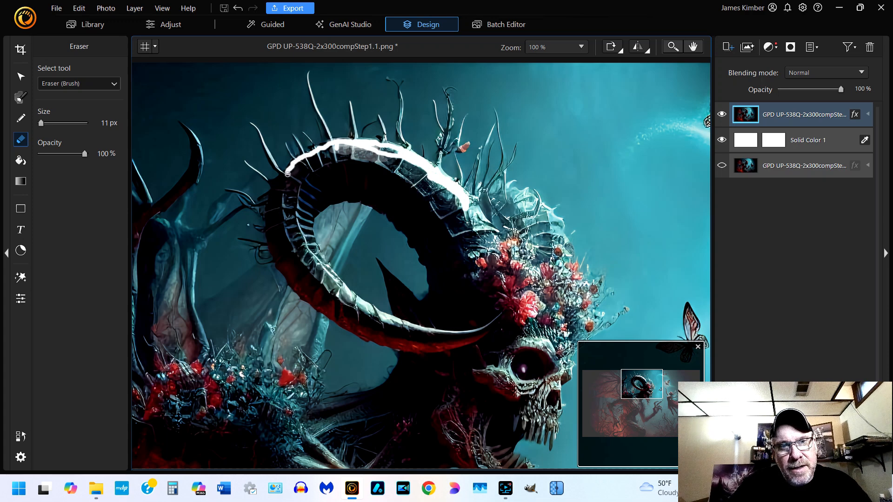
{"action": "mouse_move", "coordinate": [286, 176]}
{"action": "left_mouse_down"}
{"action": "mouse_move", "coordinate": [270, 203]}
{"action": "mouse_move", "coordinate": [282, 259]}
{"action": "left_mouse_up"}
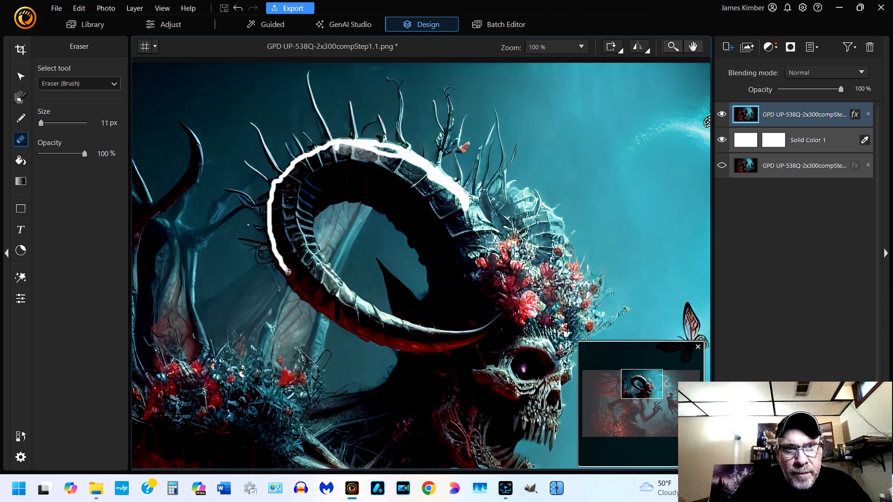
{"action": "left_click_drag", "start_coordinate": [292, 277], "coordinate": [322, 306]}
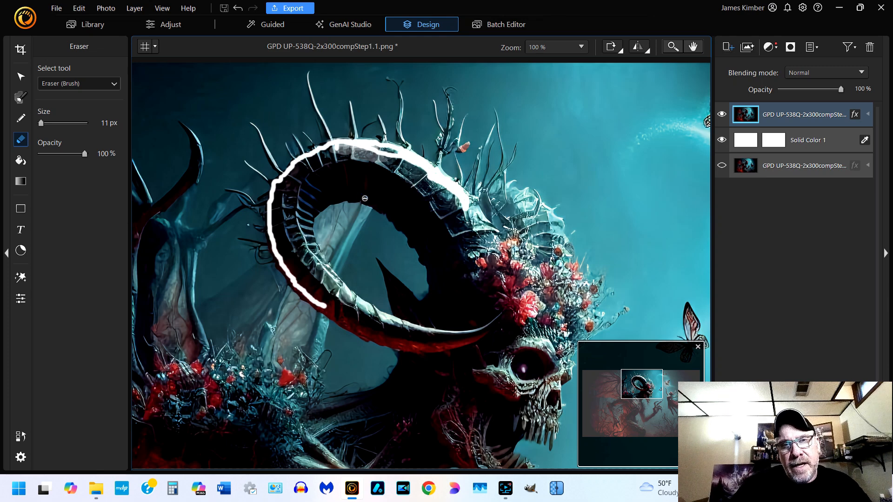
Step: Erase along the inner edge of the horn's ring, from beside the horn's base over the upper arc
{"action": "mouse_move", "coordinate": [434, 288]}
{"action": "left_mouse_down"}
{"action": "mouse_move", "coordinate": [431, 261]}
{"action": "mouse_move", "coordinate": [386, 209]}
{"action": "mouse_move", "coordinate": [342, 192]}
{"action": "mouse_move", "coordinate": [317, 210]}
{"action": "mouse_move", "coordinate": [343, 197]}
{"action": "mouse_move", "coordinate": [380, 205]}
{"action": "left_mouse_up"}
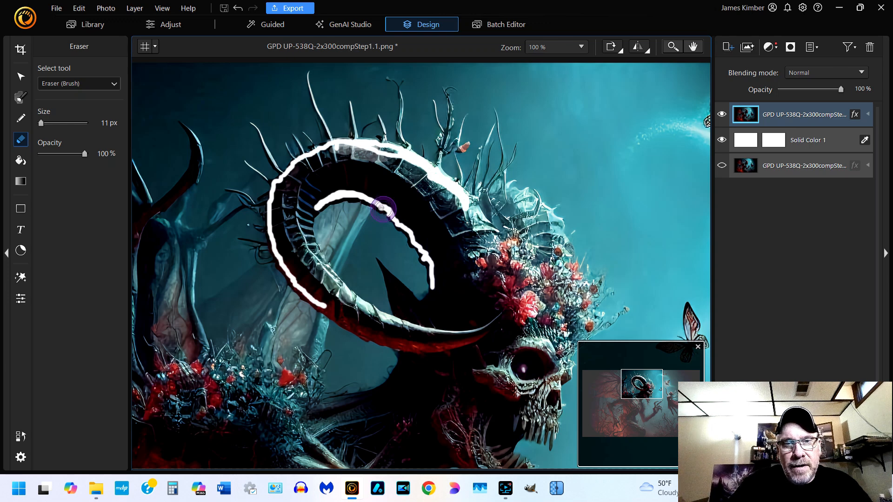
{"action": "left_click", "coordinate": [379, 205]}
{"action": "left_click", "coordinate": [374, 203]}
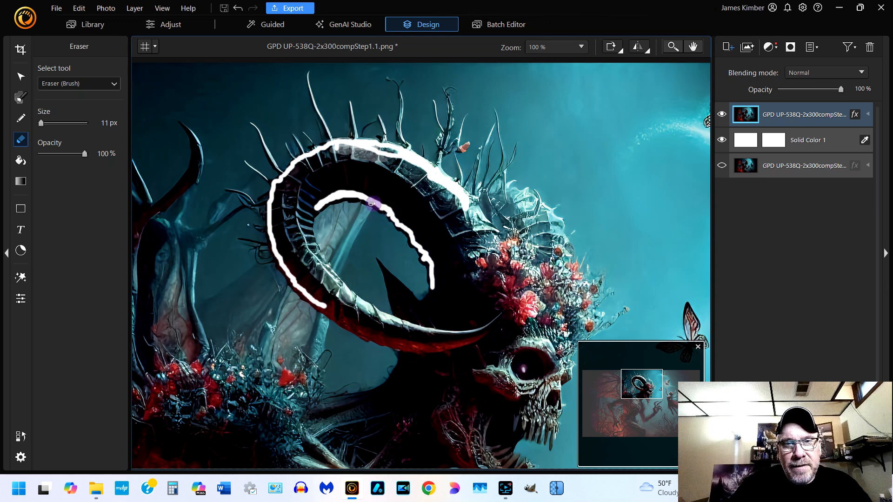
{"action": "left_click", "coordinate": [359, 198]}
{"action": "left_click", "coordinate": [355, 198]}
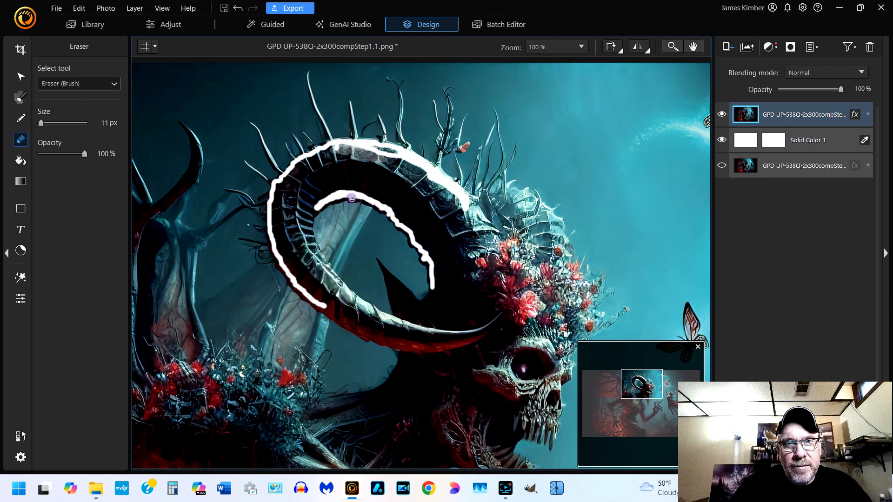
{"action": "left_click", "coordinate": [351, 199]}
{"action": "left_click", "coordinate": [344, 197]}
{"action": "left_click", "coordinate": [347, 197]}
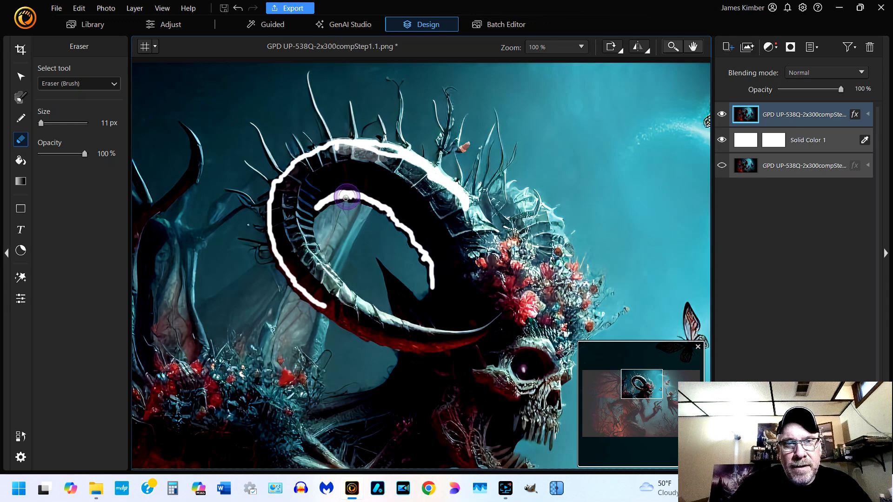
{"action": "left_click", "coordinate": [345, 197]}
{"action": "left_click", "coordinate": [333, 200]}
{"action": "left_click", "coordinate": [338, 199]}
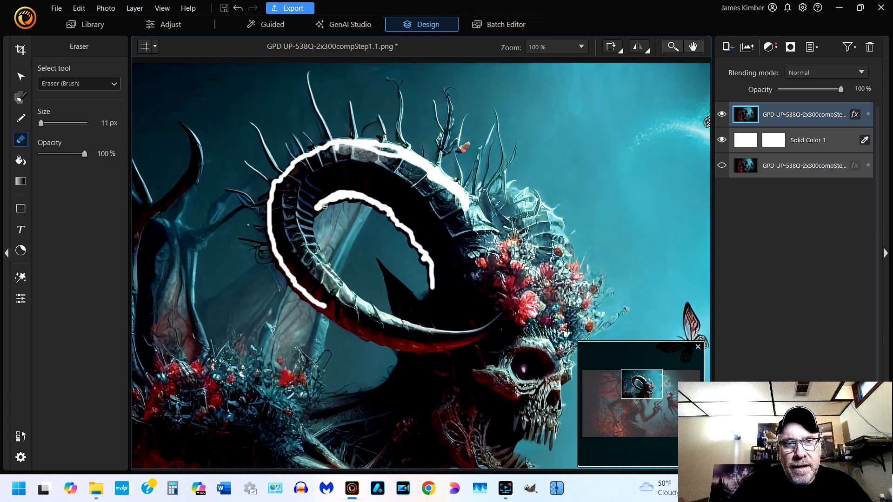
{"action": "left_click", "coordinate": [319, 209]}
{"action": "left_click", "coordinate": [315, 210]}
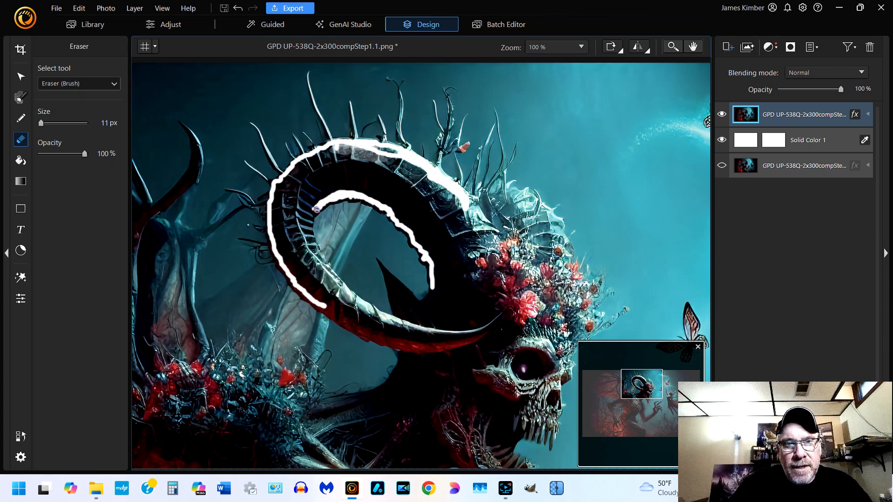
Step: Erase along the horn's lower inner edge to the tip and back along its lower outer edge
{"action": "mouse_move", "coordinate": [311, 214]}
{"action": "left_mouse_down"}
{"action": "mouse_move", "coordinate": [312, 239]}
{"action": "mouse_move", "coordinate": [348, 297]}
{"action": "mouse_move", "coordinate": [324, 306]}
{"action": "left_mouse_up"}
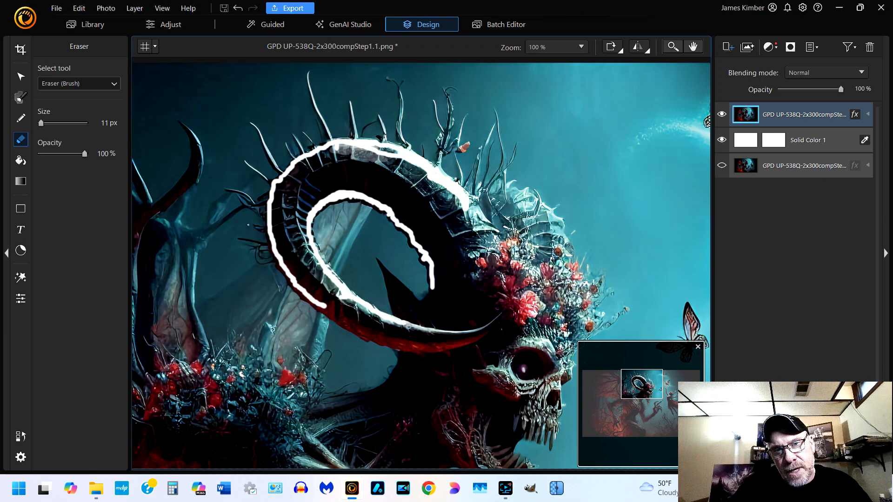
{"action": "left_click_drag", "start_coordinate": [413, 329], "coordinate": [474, 337]}
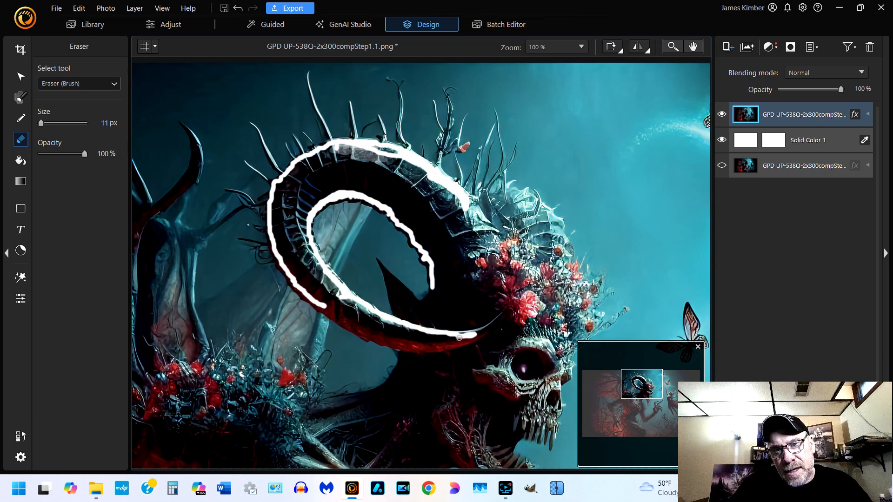
{"action": "left_click_drag", "start_coordinate": [473, 338], "coordinate": [437, 348]}
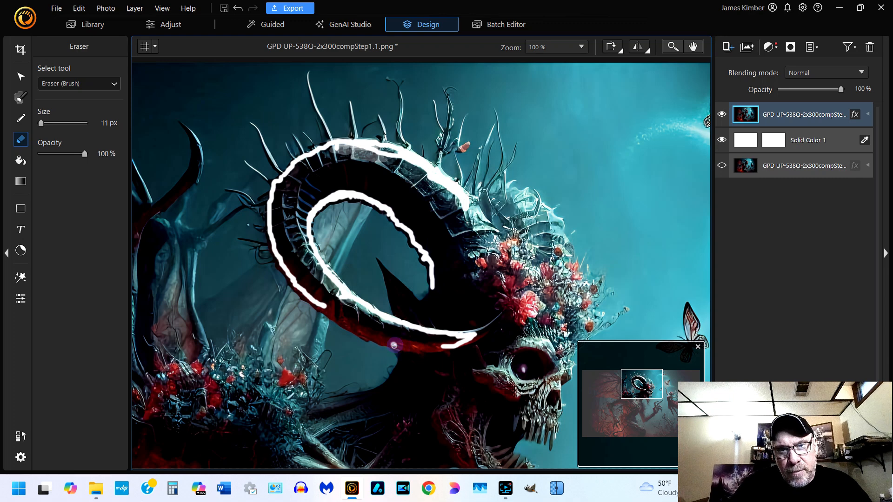
{"action": "left_click_drag", "start_coordinate": [396, 346], "coordinate": [331, 315]}
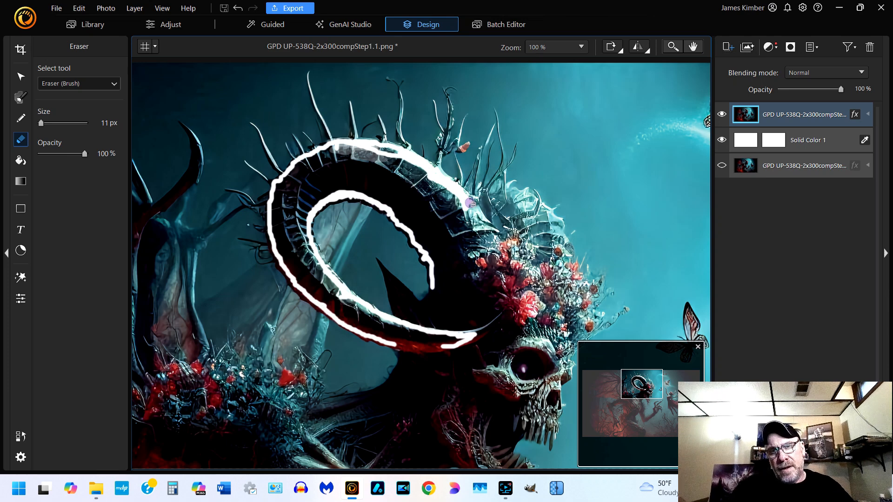
Step: Erase along the horn's base and the flower cluster's edge, and clear the skull's brow with the eraser enlarged to 14 px
{"action": "left_click_drag", "start_coordinate": [476, 210], "coordinate": [493, 243]}
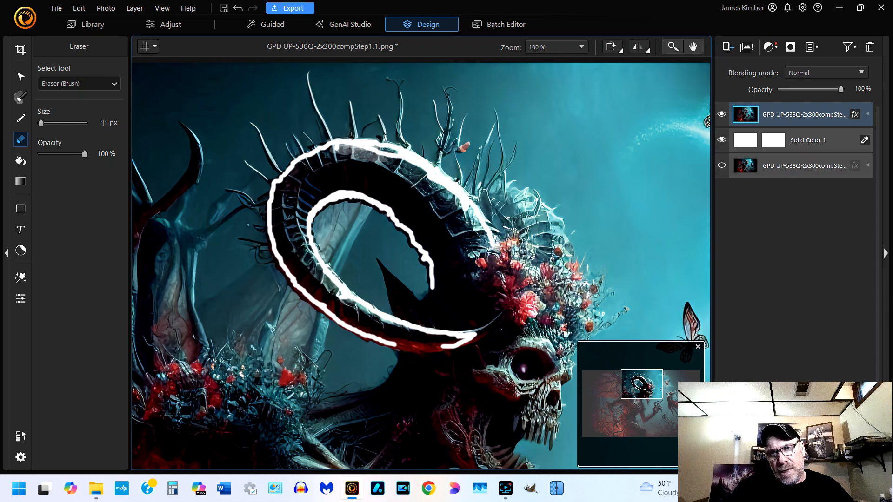
{"action": "mouse_move", "coordinate": [486, 245]}
{"action": "left_mouse_down"}
{"action": "mouse_move", "coordinate": [465, 252]}
{"action": "mouse_move", "coordinate": [467, 282]}
{"action": "mouse_move", "coordinate": [516, 331]}
{"action": "mouse_move", "coordinate": [543, 330]}
{"action": "mouse_move", "coordinate": [560, 362]}
{"action": "left_mouse_up"}
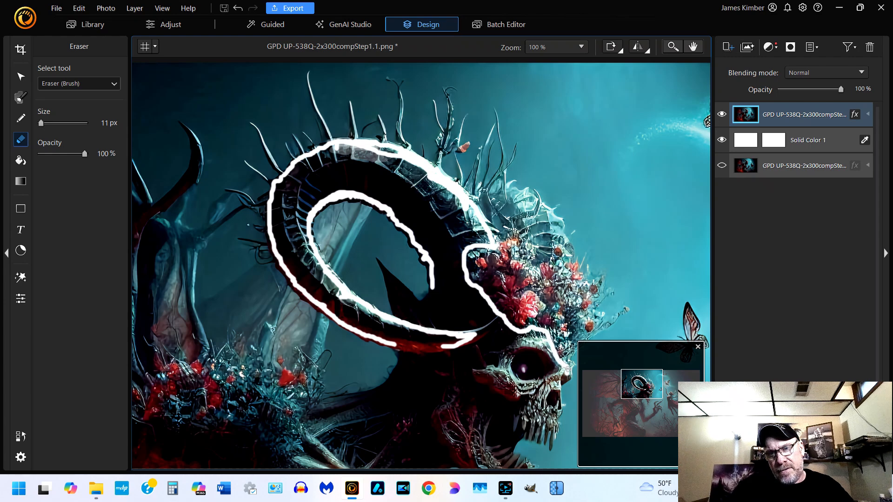
{"action": "mouse_move", "coordinate": [543, 336]}
{"action": "left_mouse_down"}
{"action": "mouse_move", "coordinate": [517, 337]}
{"action": "mouse_move", "coordinate": [543, 336]}
{"action": "left_mouse_up"}
{"action": "scroll", "coordinate": [525, 339], "scroll_direction": "up", "scroll_amount": 3}
{"action": "left_click", "coordinate": [532, 333]}
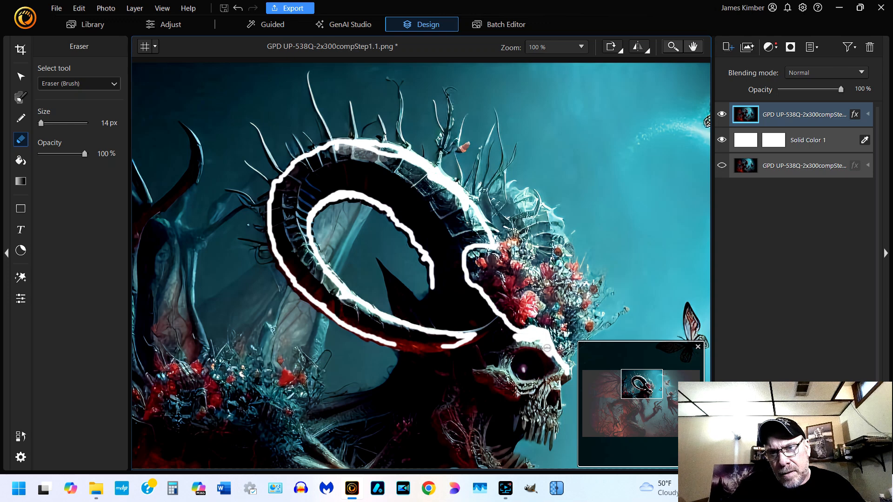
{"action": "mouse_move", "coordinate": [549, 347]}
{"action": "left_mouse_down"}
{"action": "mouse_move", "coordinate": [561, 384]}
{"action": "mouse_move", "coordinate": [556, 374]}
{"action": "left_mouse_up"}
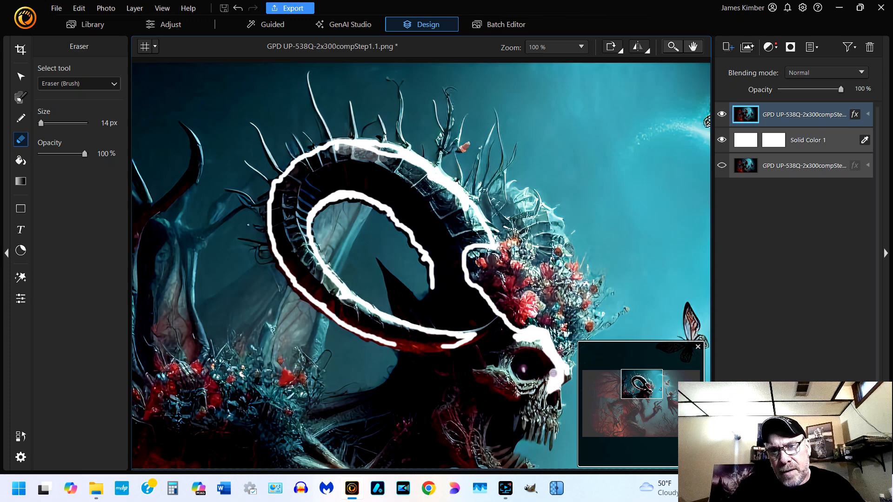
{"action": "left_click", "coordinate": [540, 345]}
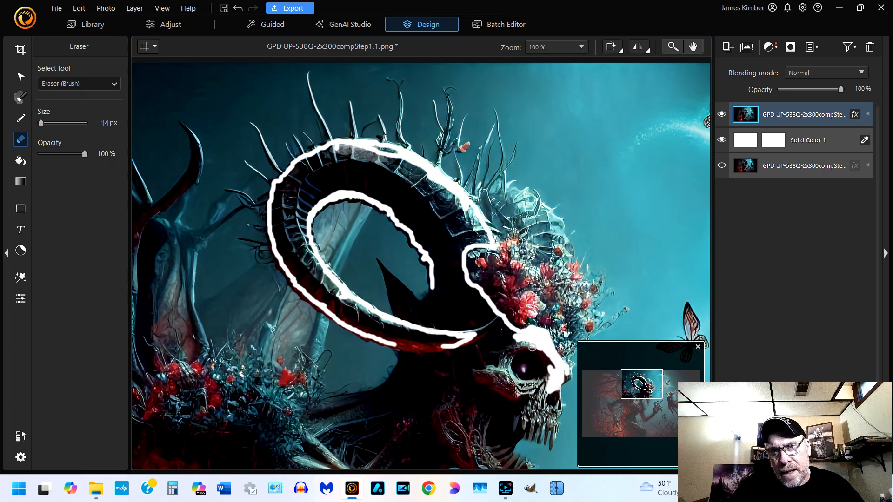
{"action": "left_click_drag", "start_coordinate": [533, 348], "coordinate": [514, 333]}
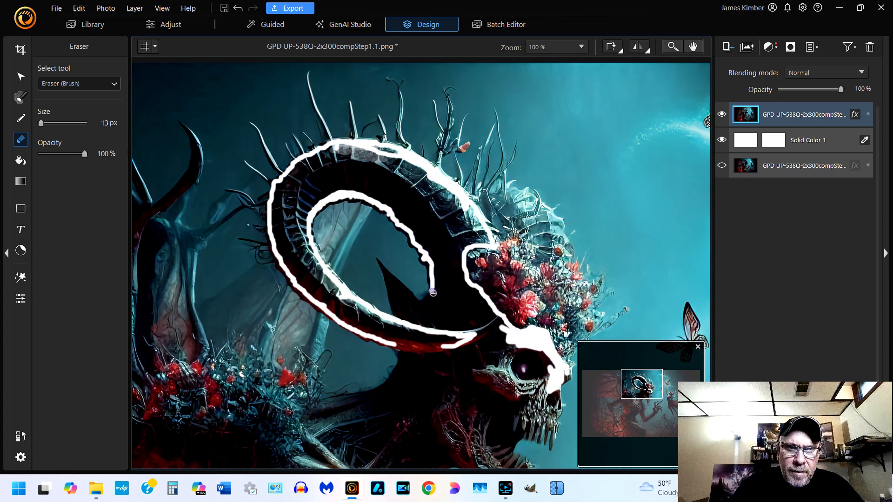
Step: Erase along the edges of the dark spike inside the horn's ring with an 11 px eraser
{"action": "left_click_drag", "start_coordinate": [433, 292], "coordinate": [433, 296]}
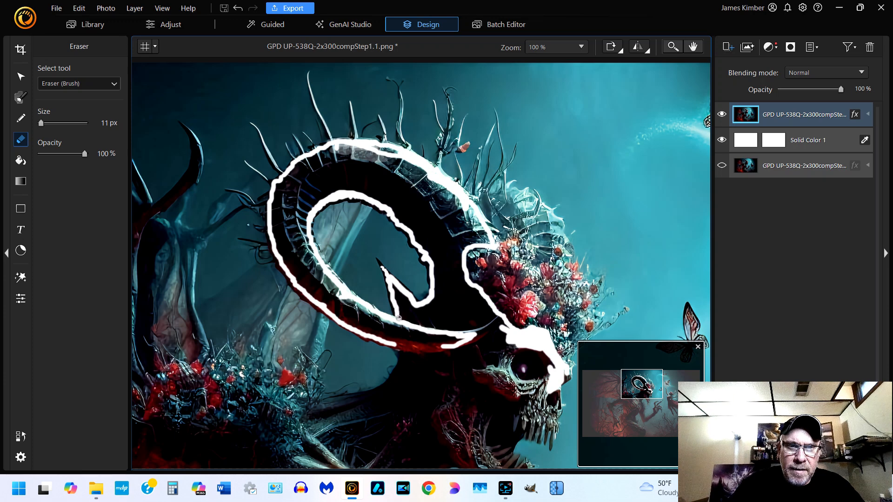
{"action": "left_click_drag", "start_coordinate": [400, 315], "coordinate": [397, 295]}
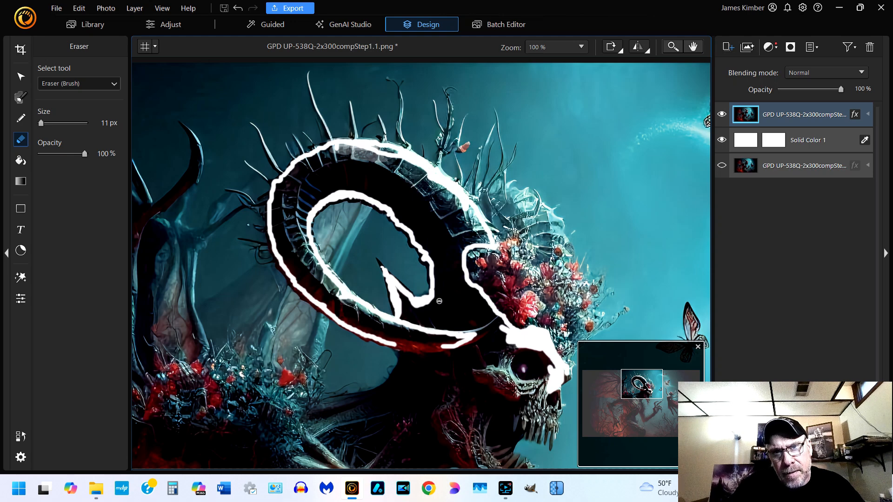
Step: Erase the horn's interior from its base at 32 px and over the upper arc at 21 px
{"action": "scroll", "coordinate": [453, 285], "scroll_direction": "up", "scroll_amount": 6}
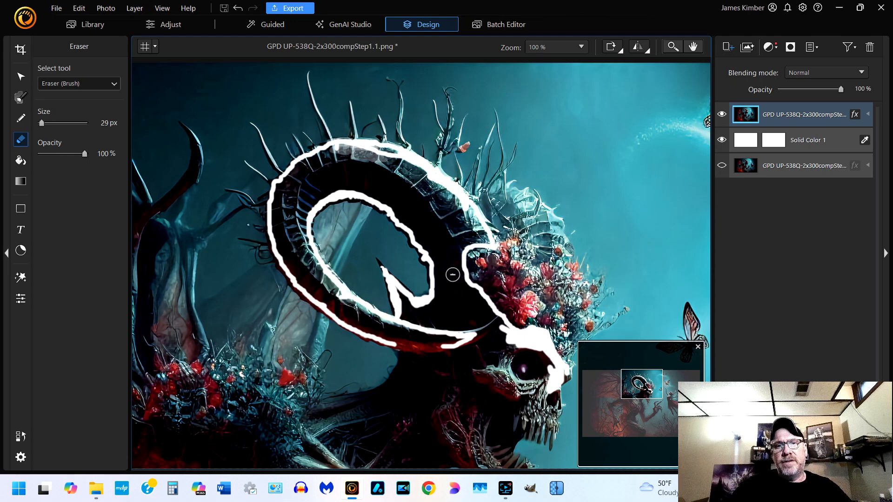
{"action": "scroll", "coordinate": [452, 274], "scroll_direction": "up", "scroll_amount": 1}
{"action": "mouse_move", "coordinate": [445, 246]}
{"action": "left_mouse_down"}
{"action": "mouse_move", "coordinate": [440, 303]}
{"action": "mouse_move", "coordinate": [442, 255]}
{"action": "mouse_move", "coordinate": [453, 291]}
{"action": "mouse_move", "coordinate": [454, 247]}
{"action": "mouse_move", "coordinate": [462, 289]}
{"action": "mouse_move", "coordinate": [462, 245]}
{"action": "mouse_move", "coordinate": [486, 237]}
{"action": "mouse_move", "coordinate": [464, 239]}
{"action": "mouse_move", "coordinate": [481, 238]}
{"action": "mouse_move", "coordinate": [473, 236]}
{"action": "left_mouse_up"}
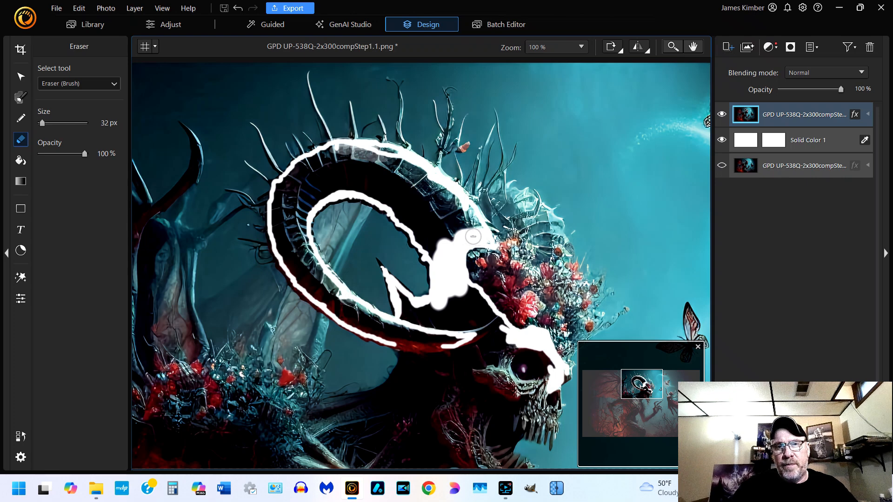
{"action": "scroll", "coordinate": [473, 236], "scroll_direction": "down", "scroll_amount": 7}
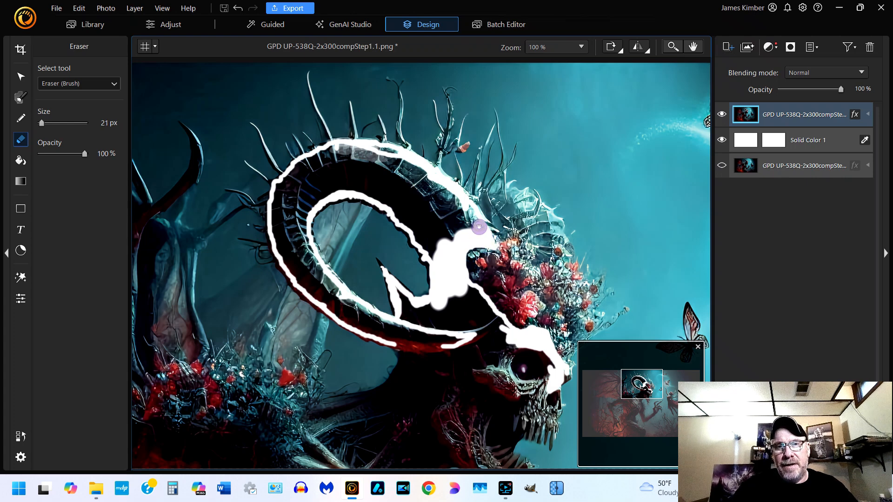
{"action": "mouse_move", "coordinate": [462, 204]}
{"action": "left_mouse_down"}
{"action": "mouse_move", "coordinate": [478, 231]}
{"action": "mouse_move", "coordinate": [448, 192]}
{"action": "mouse_move", "coordinate": [417, 172]}
{"action": "mouse_move", "coordinate": [435, 174]}
{"action": "mouse_move", "coordinate": [380, 150]}
{"action": "mouse_move", "coordinate": [398, 151]}
{"action": "mouse_move", "coordinate": [338, 145]}
{"action": "mouse_move", "coordinate": [290, 177]}
{"action": "mouse_move", "coordinate": [356, 154]}
{"action": "mouse_move", "coordinate": [344, 151]}
{"action": "mouse_move", "coordinate": [385, 158]}
{"action": "mouse_move", "coordinate": [459, 210]}
{"action": "mouse_move", "coordinate": [471, 229]}
{"action": "mouse_move", "coordinate": [456, 214]}
{"action": "mouse_move", "coordinate": [461, 232]}
{"action": "mouse_move", "coordinate": [450, 211]}
{"action": "mouse_move", "coordinate": [454, 235]}
{"action": "mouse_move", "coordinate": [445, 230]}
{"action": "mouse_move", "coordinate": [441, 207]}
{"action": "mouse_move", "coordinate": [445, 241]}
{"action": "mouse_move", "coordinate": [448, 229]}
{"action": "mouse_move", "coordinate": [439, 255]}
{"action": "mouse_move", "coordinate": [425, 253]}
{"action": "mouse_move", "coordinate": [441, 287]}
{"action": "mouse_move", "coordinate": [438, 264]}
{"action": "mouse_move", "coordinate": [396, 209]}
{"action": "mouse_move", "coordinate": [426, 238]}
{"action": "mouse_move", "coordinate": [402, 210]}
{"action": "mouse_move", "coordinate": [430, 227]}
{"action": "mouse_move", "coordinate": [418, 209]}
{"action": "mouse_move", "coordinate": [434, 215]}
{"action": "mouse_move", "coordinate": [425, 191]}
{"action": "mouse_move", "coordinate": [368, 156]}
{"action": "mouse_move", "coordinate": [347, 163]}
{"action": "mouse_move", "coordinate": [403, 207]}
{"action": "mouse_move", "coordinate": [328, 162]}
{"action": "mouse_move", "coordinate": [285, 184]}
{"action": "mouse_move", "coordinate": [278, 198]}
{"action": "mouse_move", "coordinate": [280, 186]}
{"action": "mouse_move", "coordinate": [275, 221]}
{"action": "mouse_move", "coordinate": [287, 260]}
{"action": "mouse_move", "coordinate": [284, 219]}
{"action": "mouse_move", "coordinate": [279, 224]}
{"action": "mouse_move", "coordinate": [286, 198]}
{"action": "mouse_move", "coordinate": [335, 170]}
{"action": "mouse_move", "coordinate": [287, 191]}
{"action": "mouse_move", "coordinate": [356, 186]}
{"action": "mouse_move", "coordinate": [338, 183]}
{"action": "left_mouse_up"}
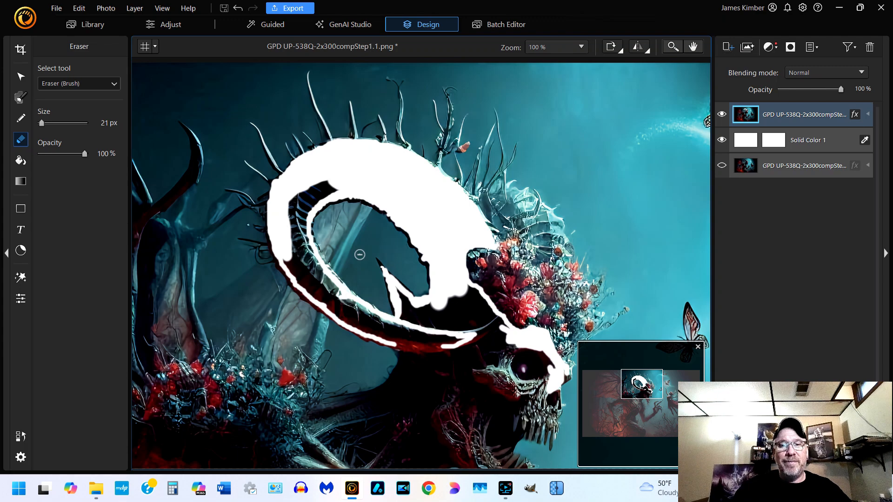
{"action": "left_click", "coordinate": [510, 495]}
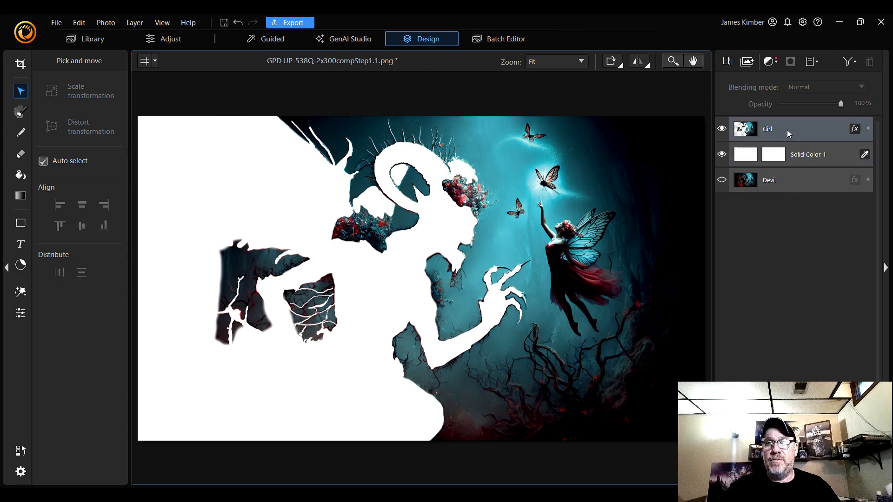
Step: Select the Solid Color 1 layer, toggle its visibility and leave it hidden
{"action": "double_click", "coordinate": [808, 154]}
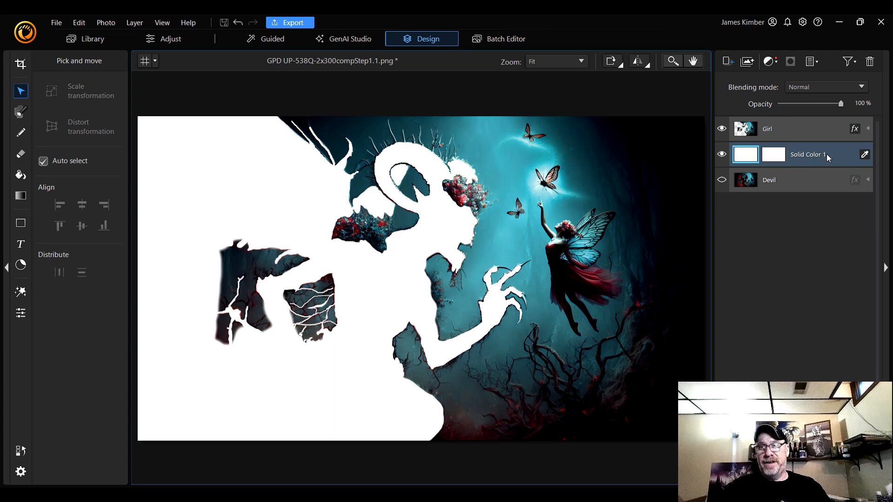
{"action": "left_click", "coordinate": [723, 157]}
{"action": "left_click", "coordinate": [724, 158]}
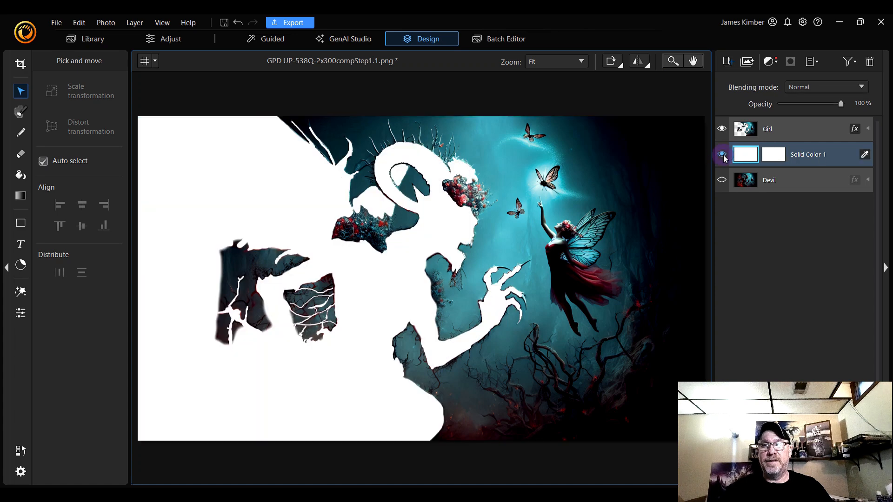
{"action": "left_click", "coordinate": [722, 156]}
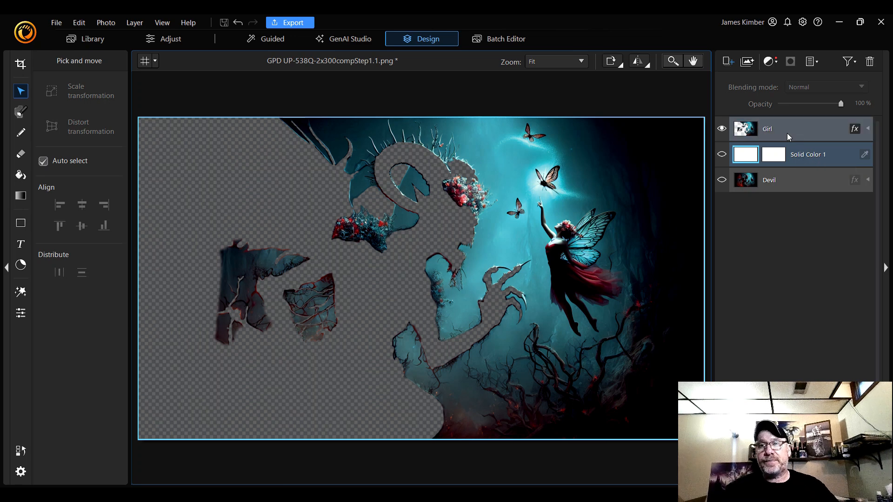
Step: Move the Girl layer to the bottom of the layer stack, place the Devil layer at the top and show it
{"action": "left_click_drag", "start_coordinate": [792, 129], "coordinate": [798, 208]}
{"action": "left_click_drag", "start_coordinate": [791, 163], "coordinate": [788, 123]}
{"action": "left_click", "coordinate": [722, 128]}
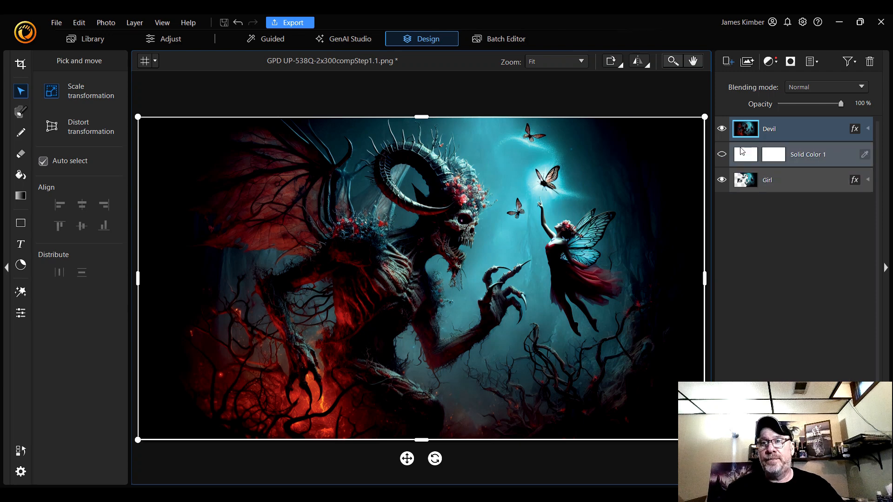
Step: Delete the Solid Color 1 layer from the stack and confirm the deletion
{"action": "right_click", "coordinate": [819, 155]}
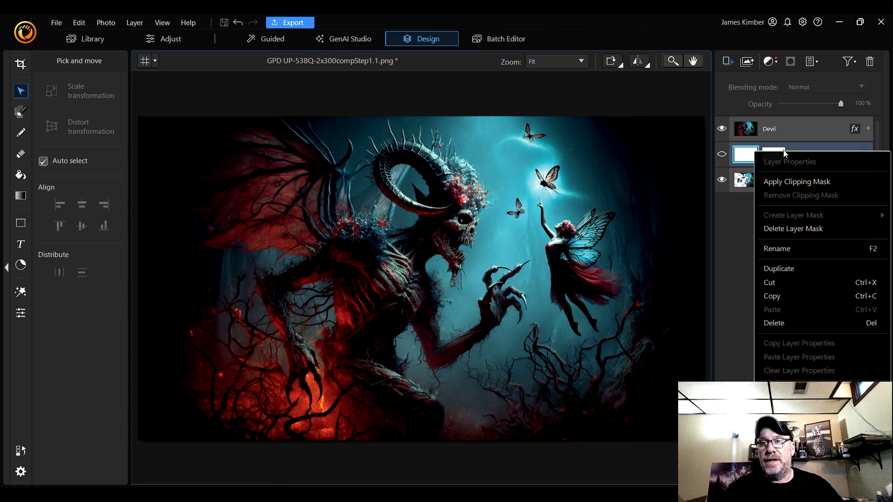
{"action": "key", "text": "Escape"}
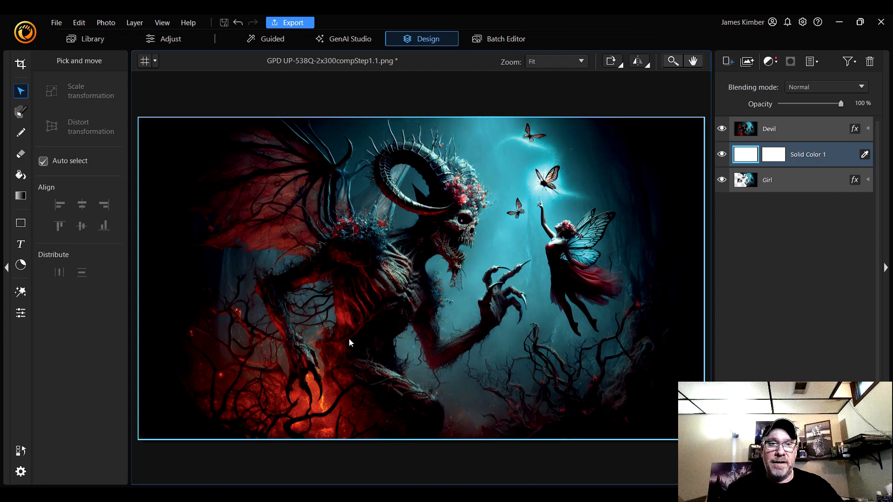
{"action": "right_click", "coordinate": [823, 154]}
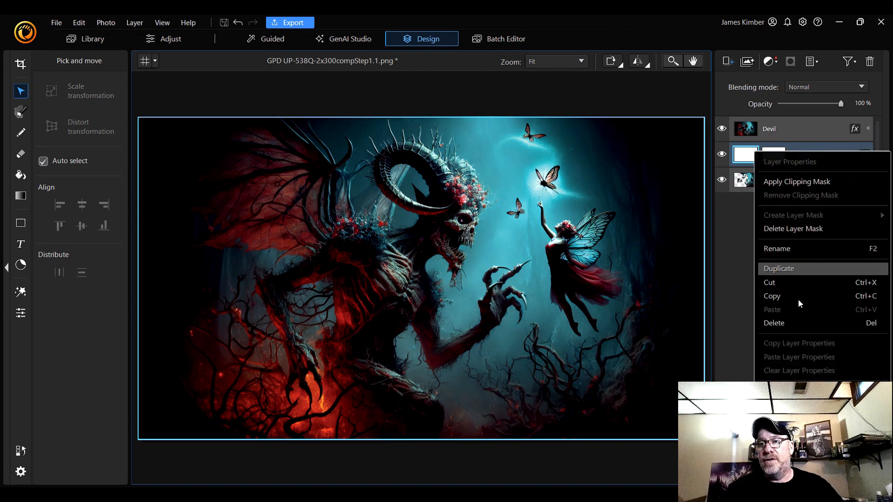
{"action": "left_click", "coordinate": [801, 323]}
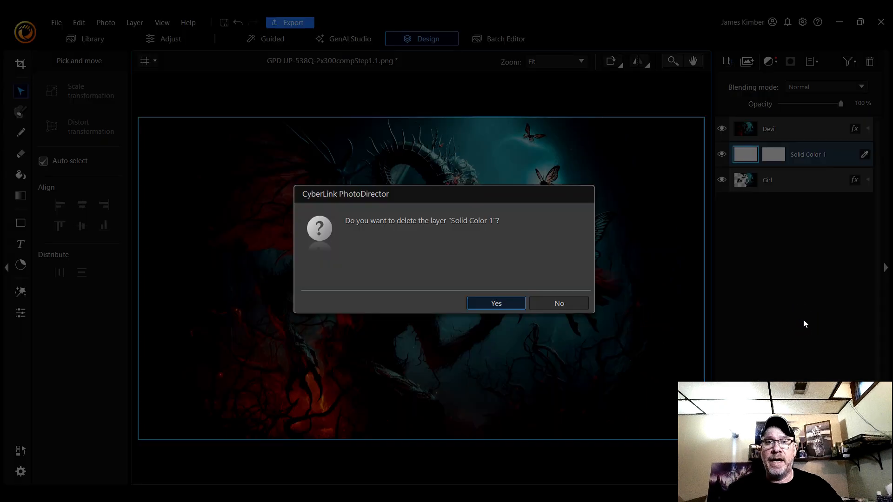
{"action": "left_click", "coordinate": [504, 303]}
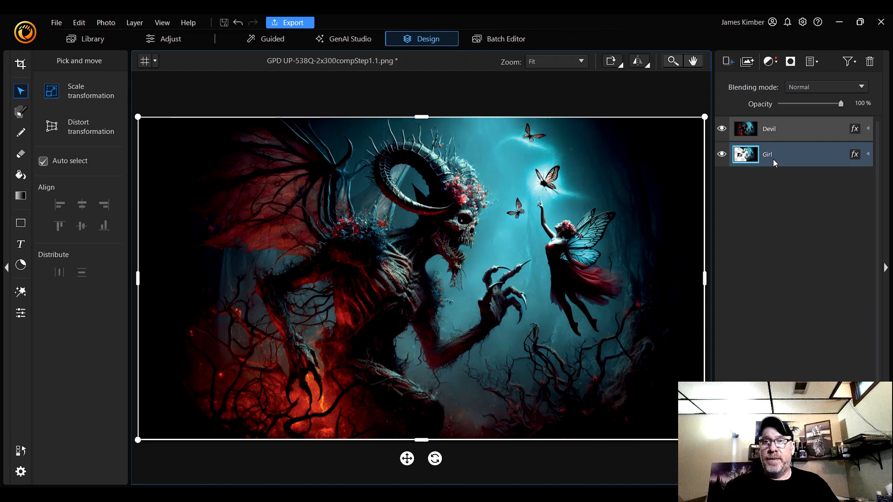
Step: Move the Girl layer above the Devil layer and hide the Devil layer
{"action": "left_click_drag", "start_coordinate": [773, 160], "coordinate": [782, 130]}
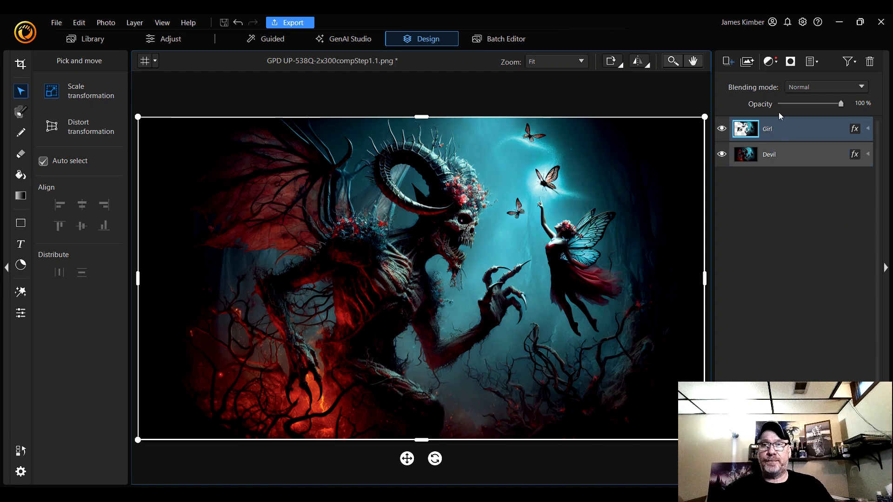
{"action": "left_click", "coordinate": [722, 157]}
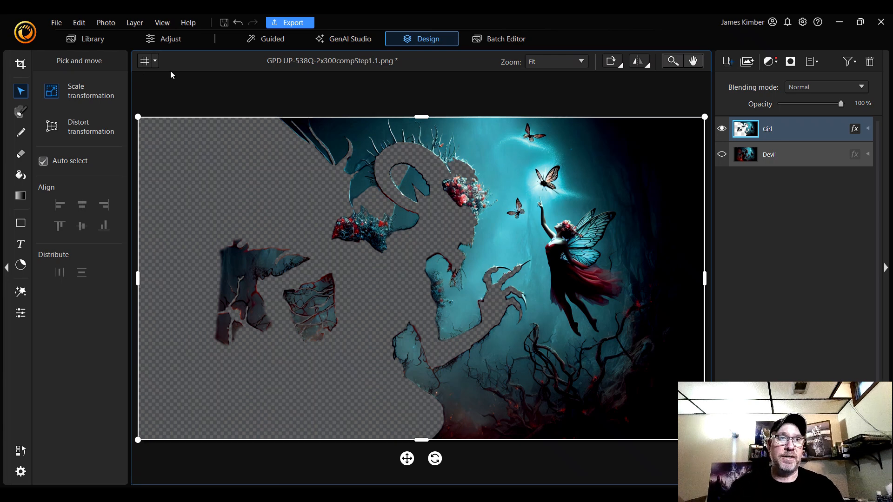
{"action": "left_click", "coordinate": [19, 314]}
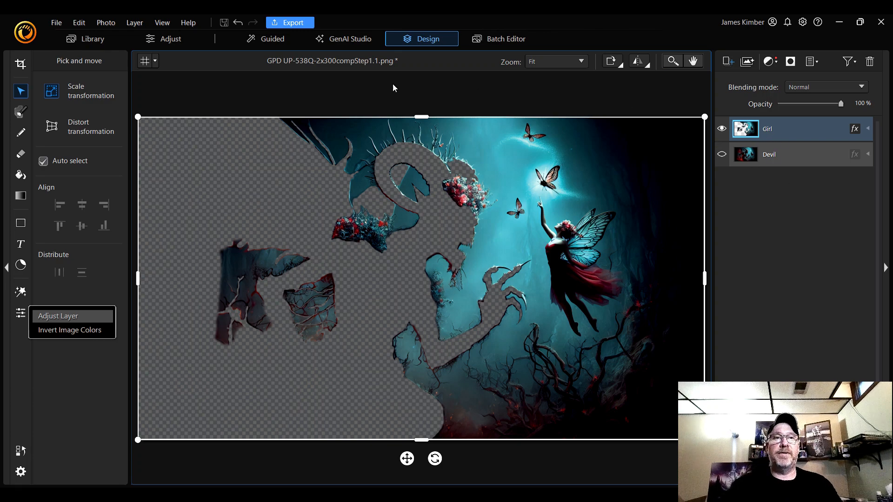
{"action": "left_click", "coordinate": [164, 38]}
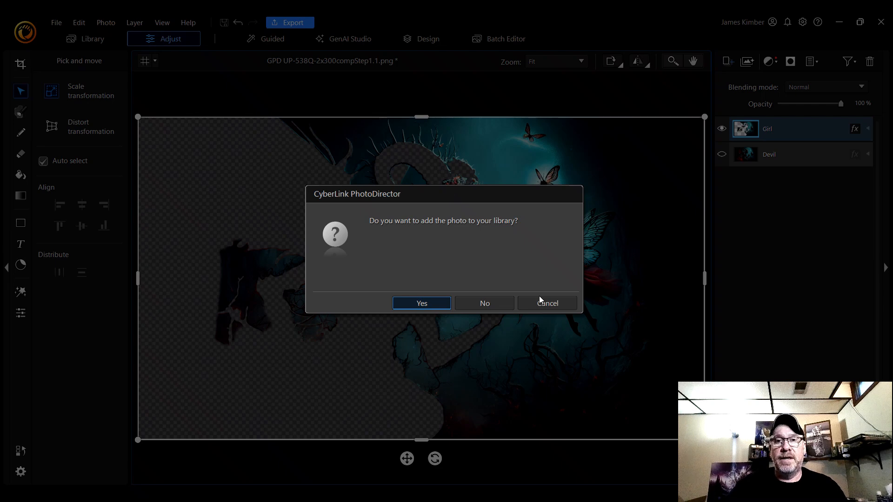
{"action": "left_click", "coordinate": [549, 308]}
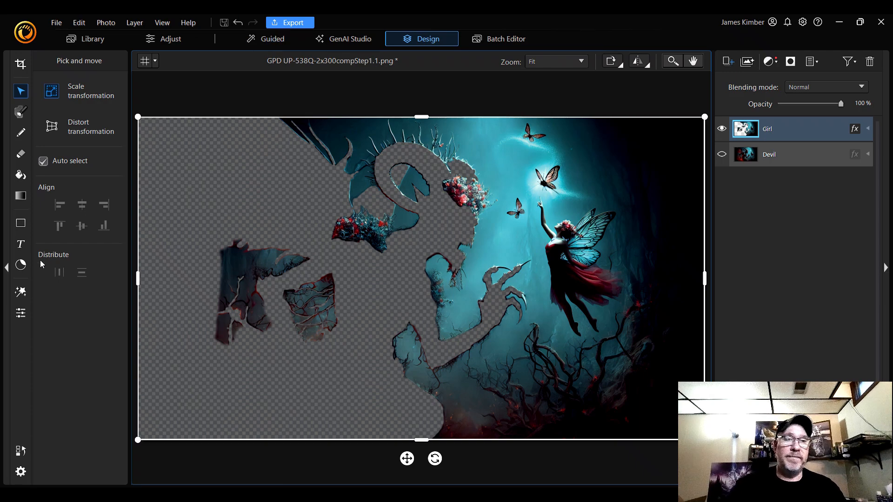
Step: Open Adjust Layer for the Girl layer and collapse the Tone, HSL / Color and Detail settings
{"action": "left_click", "coordinate": [20, 313]}
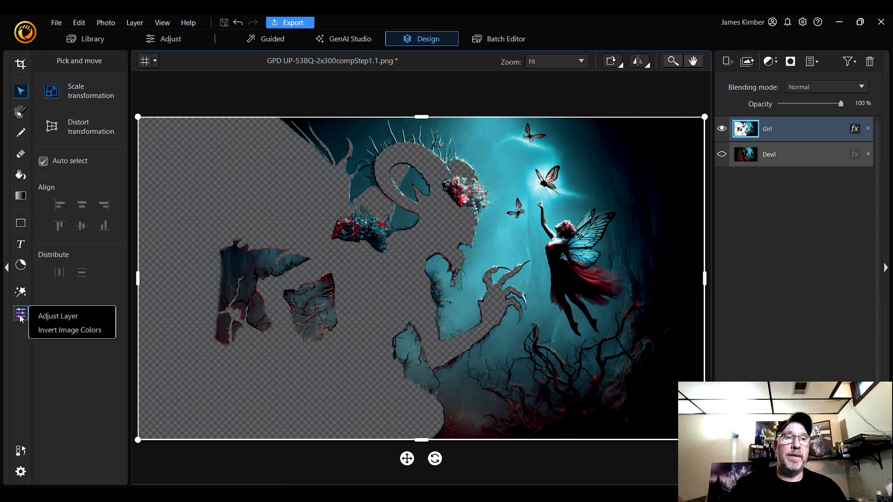
{"action": "left_click", "coordinate": [65, 320]}
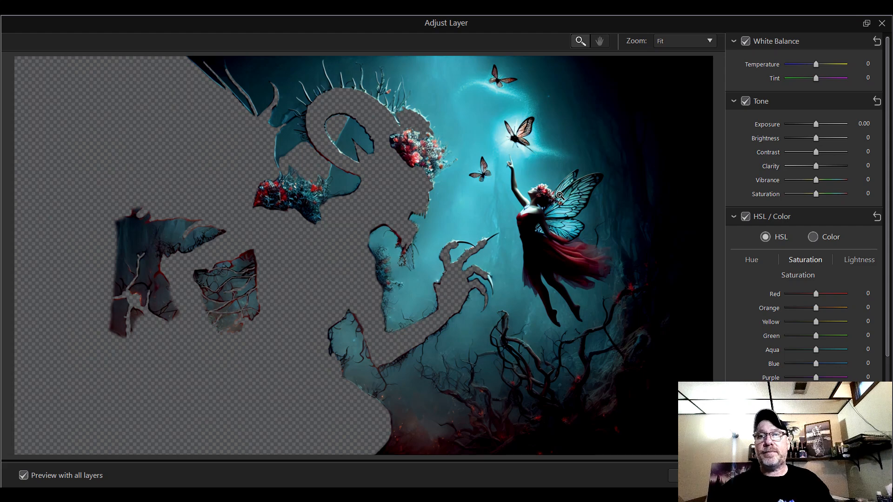
{"action": "left_click", "coordinate": [733, 101]}
{"action": "left_click", "coordinate": [733, 120]}
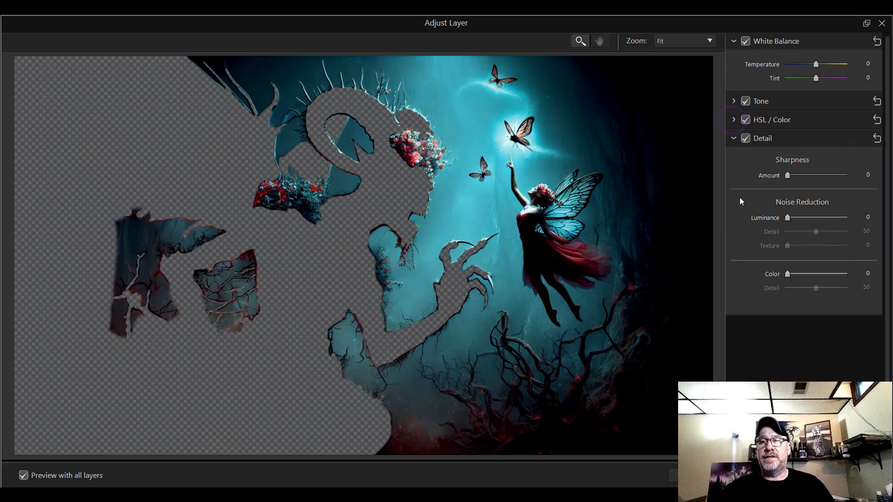
{"action": "left_click", "coordinate": [733, 138]}
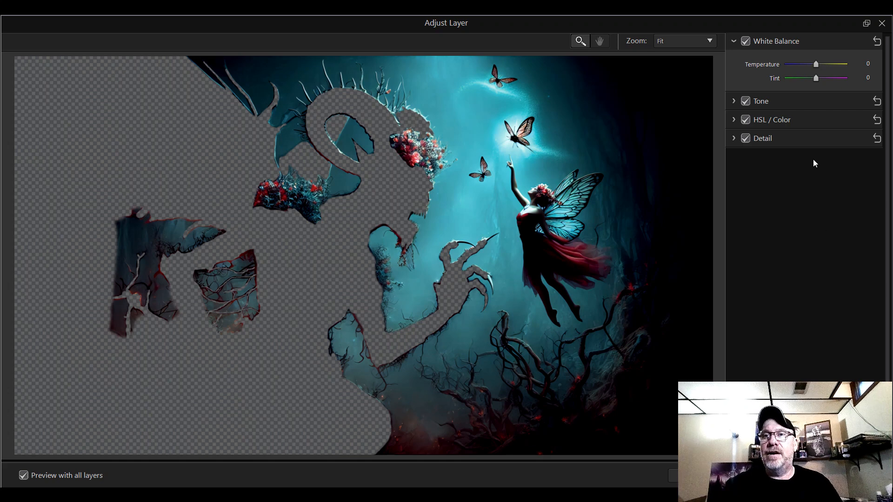
Step: Try out different White Balance temperature and tint values on the Girl layer, reset both to 0 and collapse the settings
{"action": "left_click", "coordinate": [815, 65]}
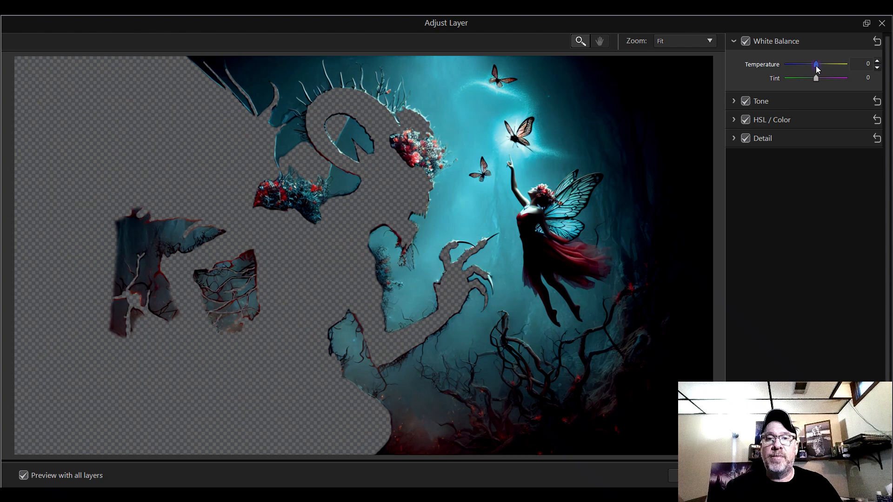
{"action": "mouse_move", "coordinate": [814, 65]}
{"action": "left_mouse_down"}
{"action": "mouse_move", "coordinate": [799, 68]}
{"action": "mouse_move", "coordinate": [837, 68]}
{"action": "mouse_move", "coordinate": [807, 70]}
{"action": "mouse_move", "coordinate": [816, 69]}
{"action": "left_mouse_up"}
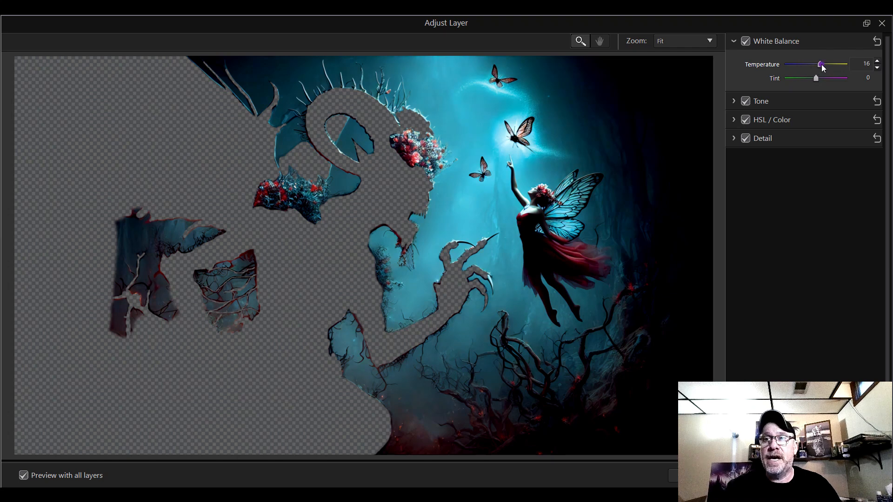
{"action": "double_click", "coordinate": [821, 64]}
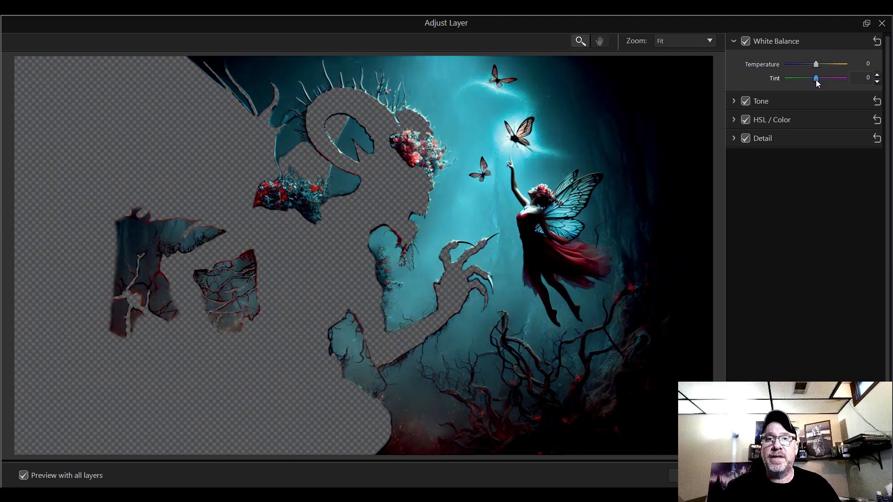
{"action": "left_click_drag", "start_coordinate": [815, 79], "coordinate": [791, 82]}
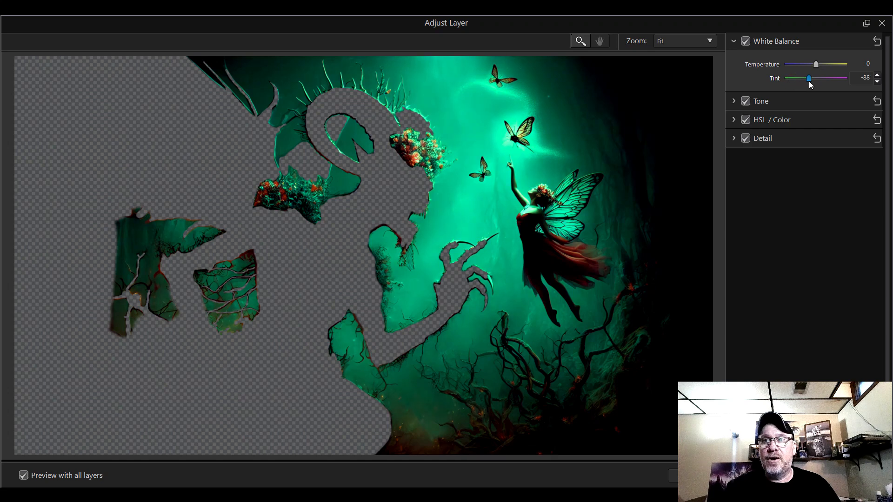
{"action": "left_click", "coordinate": [813, 84]}
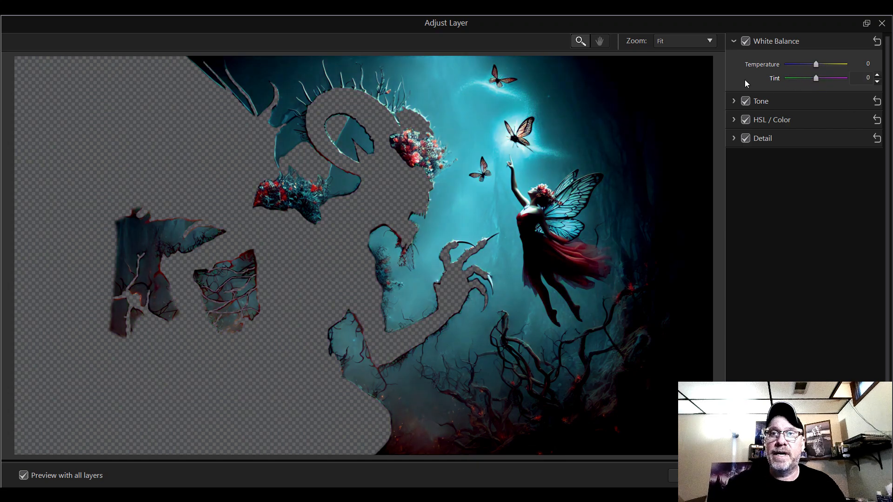
{"action": "left_click", "coordinate": [733, 43]}
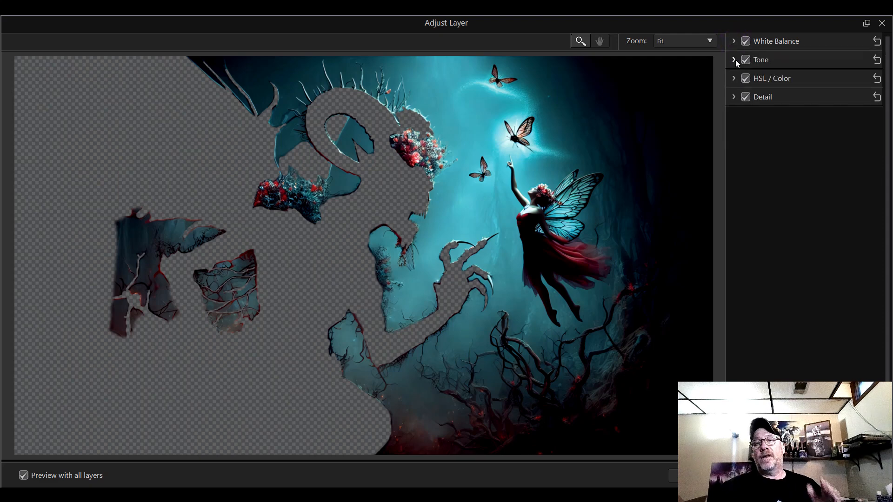
Step: Sharpen the Girl layer with an amount of 56, judging the effect on the fairy at 100 % zoom
{"action": "left_click", "coordinate": [734, 98]}
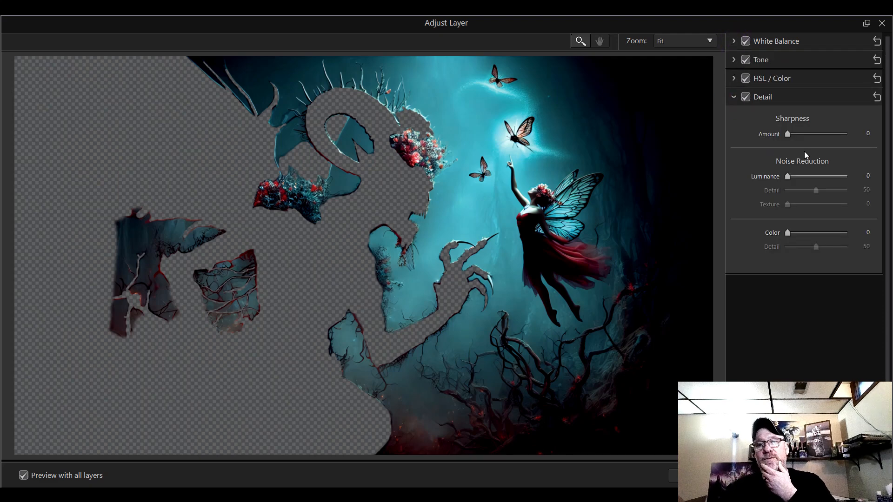
{"action": "left_click", "coordinate": [699, 43]}
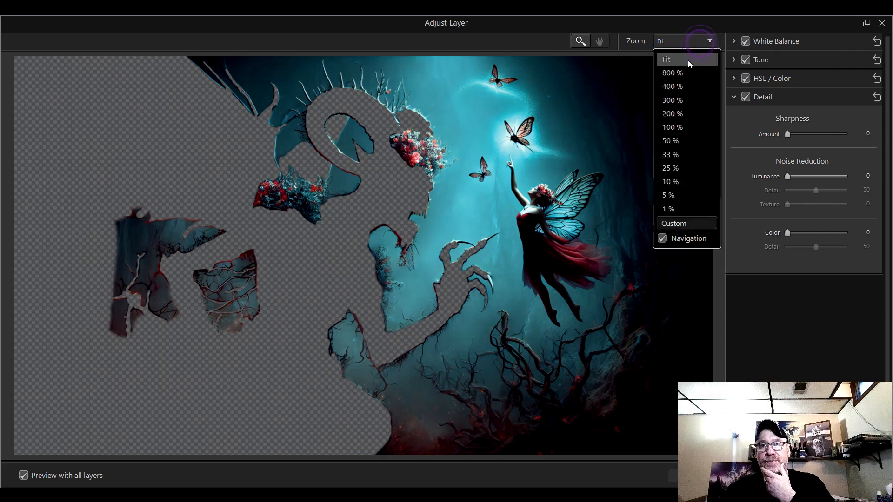
{"action": "left_click", "coordinate": [686, 133]}
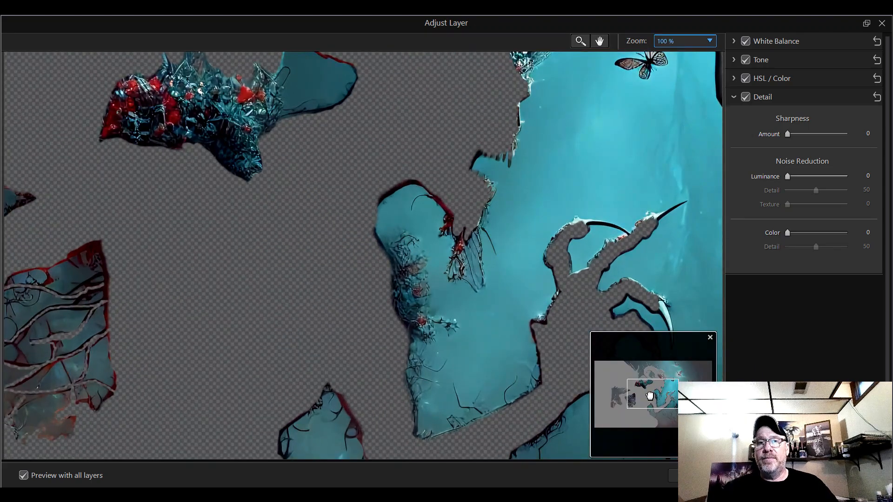
{"action": "left_click_drag", "start_coordinate": [655, 395], "coordinate": [702, 382]}
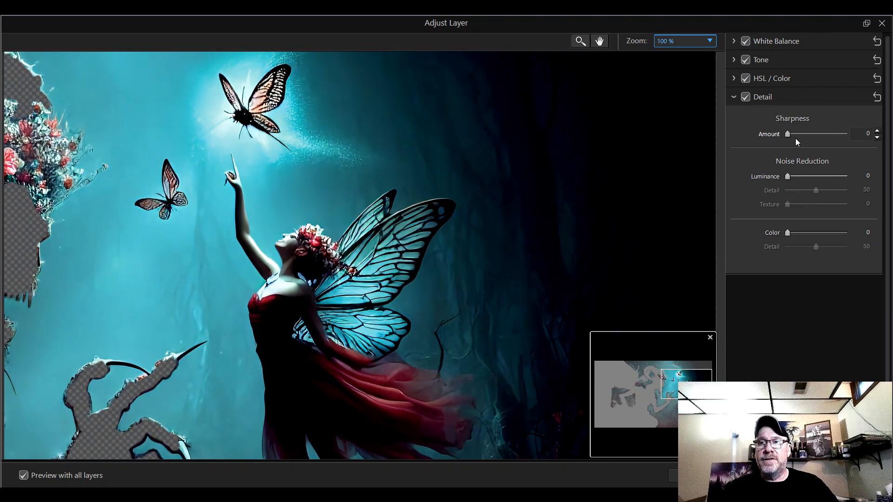
{"action": "left_click_drag", "start_coordinate": [791, 137], "coordinate": [814, 140]}
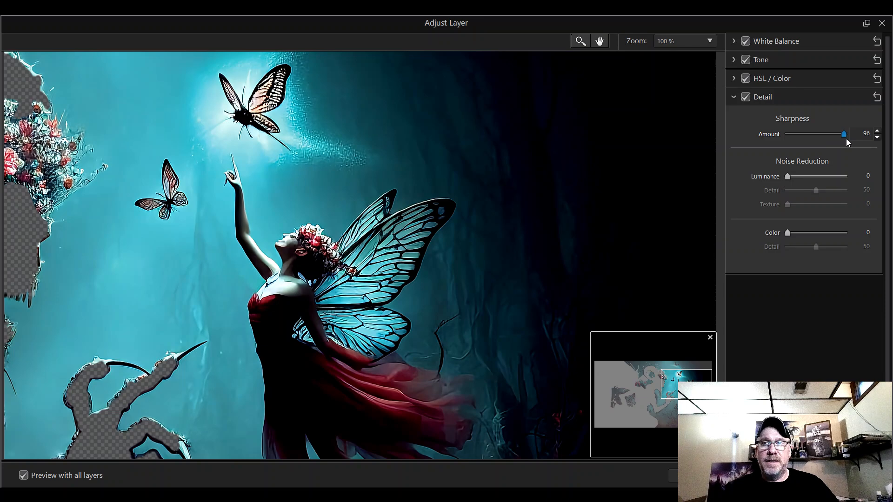
{"action": "left_click_drag", "start_coordinate": [797, 140], "coordinate": [863, 144]}
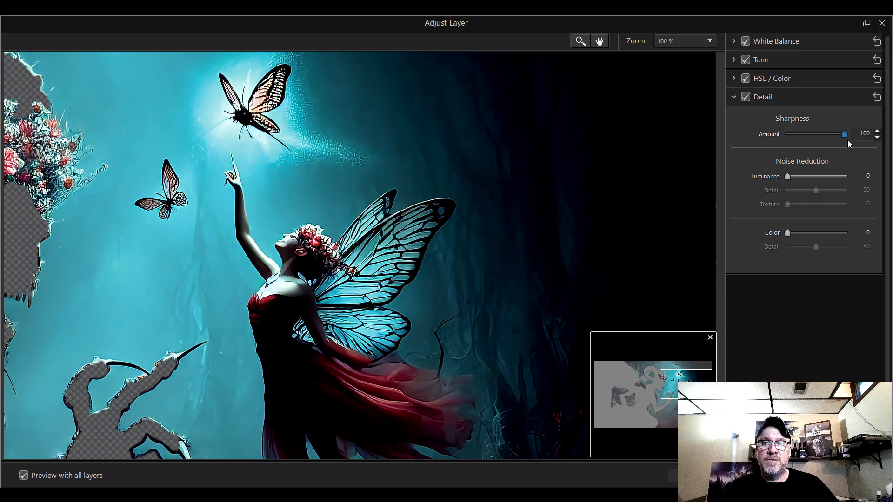
{"action": "mouse_move", "coordinate": [827, 143]}
{"action": "left_mouse_down"}
{"action": "mouse_move", "coordinate": [783, 137]}
{"action": "mouse_move", "coordinate": [836, 136]}
{"action": "mouse_move", "coordinate": [821, 138]}
{"action": "left_mouse_up"}
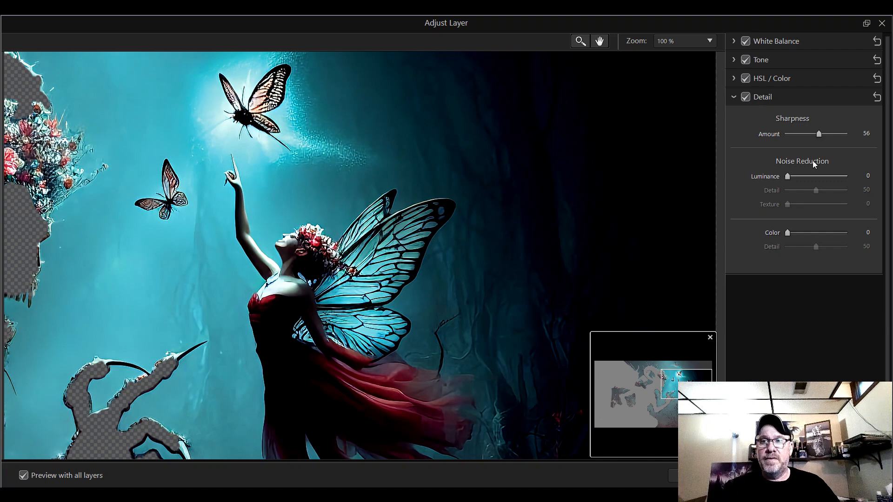
Step: Test the Girl layer's luminance noise reduction up to 100 and bring it down to 7
{"action": "left_click", "coordinate": [789, 177]}
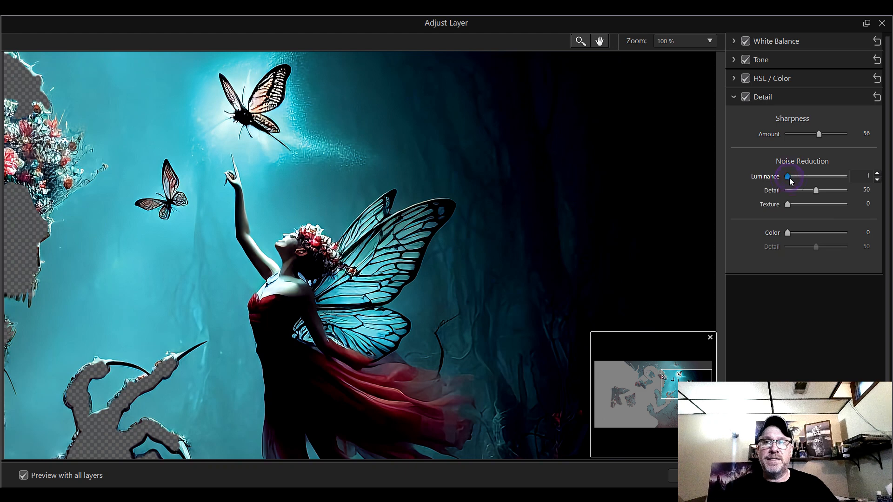
{"action": "left_click_drag", "start_coordinate": [791, 178], "coordinate": [809, 179]}
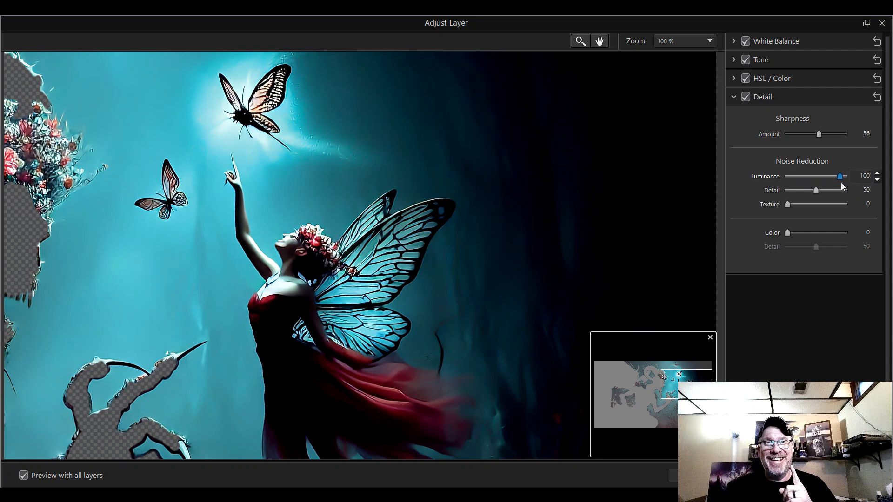
{"action": "left_click_drag", "start_coordinate": [824, 185], "coordinate": [791, 184]}
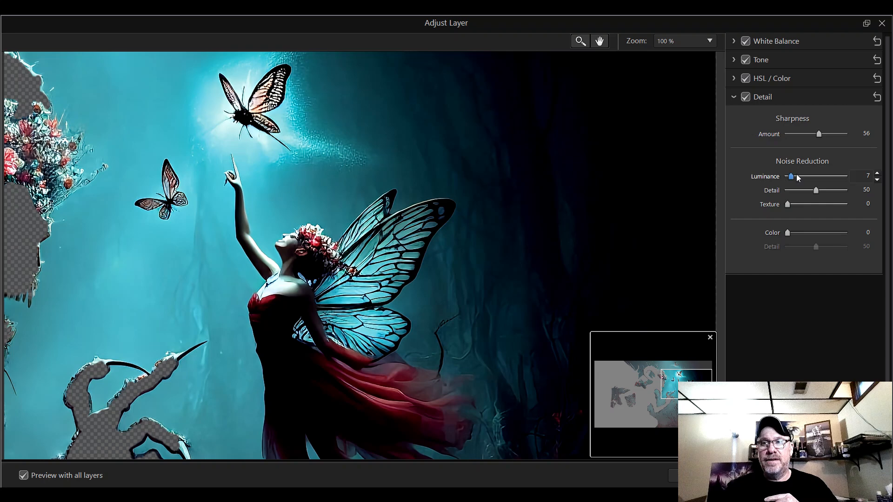
Step: Set the noise reduction Luminance to 60, its Detail to 100 and its Texture to 19
{"action": "left_click_drag", "start_coordinate": [807, 177], "coordinate": [845, 181]}
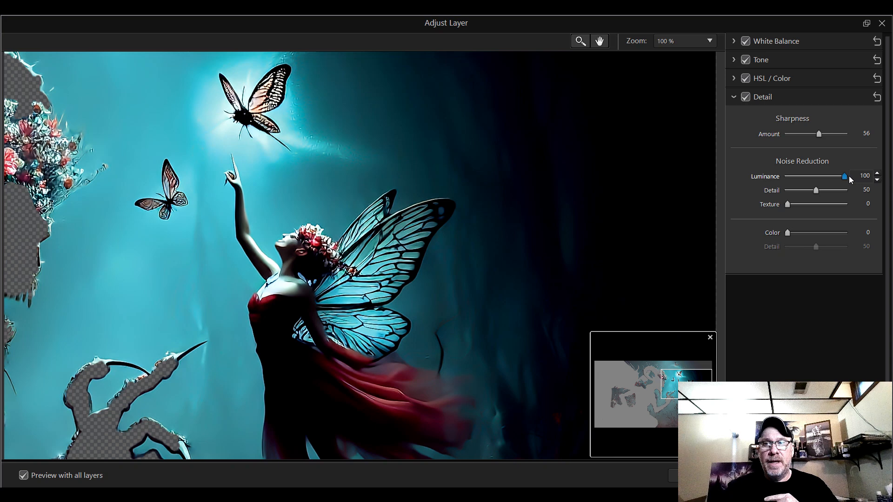
{"action": "mouse_move", "coordinate": [849, 175]}
{"action": "left_mouse_down"}
{"action": "mouse_move", "coordinate": [807, 178]}
{"action": "mouse_move", "coordinate": [840, 178]}
{"action": "left_mouse_up"}
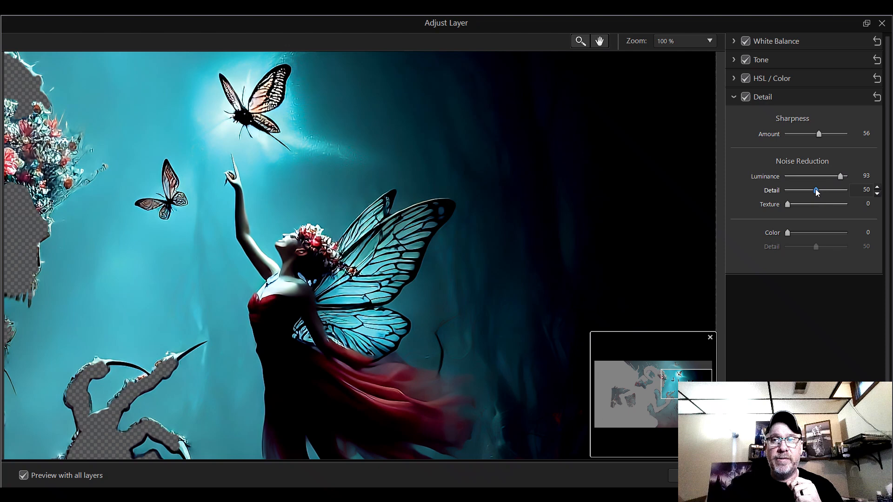
{"action": "left_click_drag", "start_coordinate": [817, 192], "coordinate": [833, 195]}
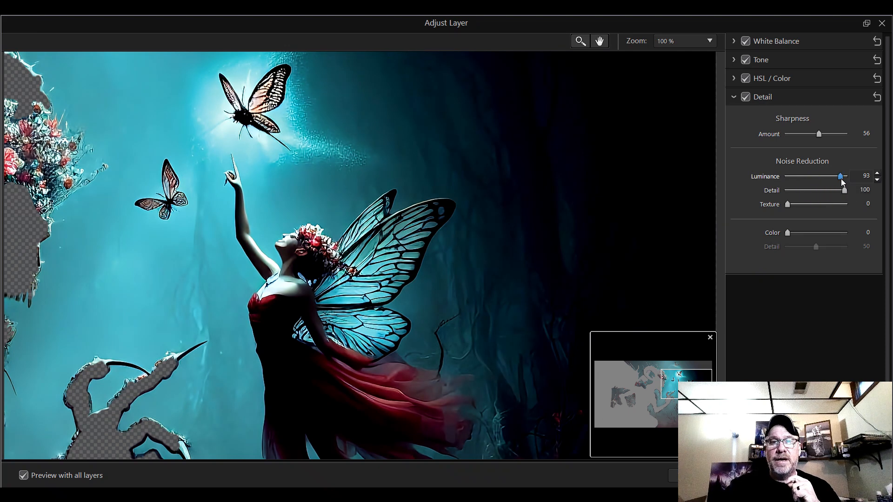
{"action": "left_click_drag", "start_coordinate": [840, 178], "coordinate": [826, 180]}
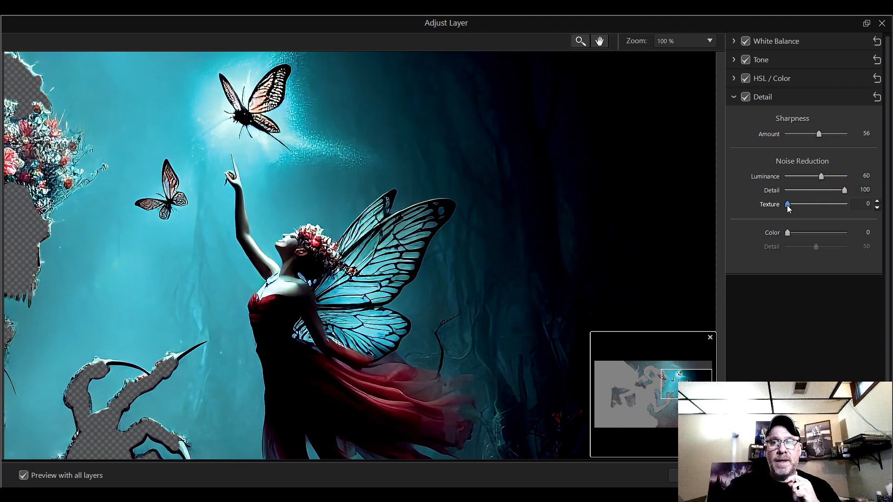
{"action": "left_click_drag", "start_coordinate": [788, 208], "coordinate": [852, 210]}
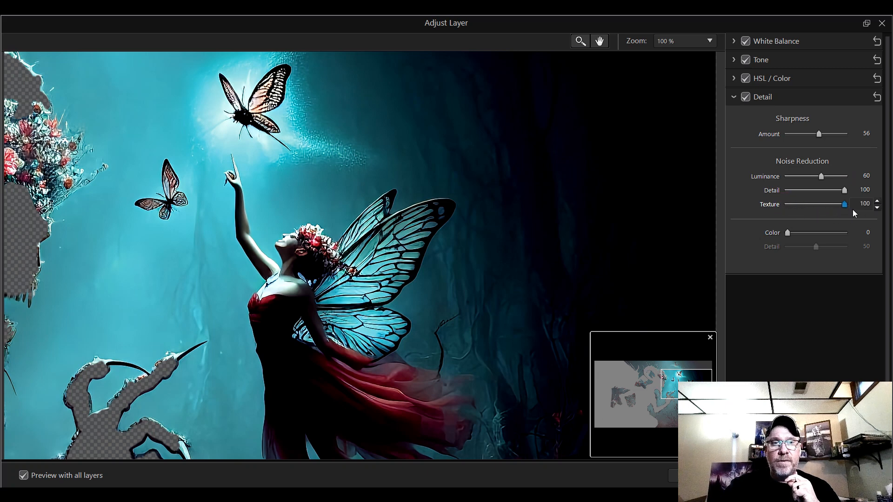
{"action": "left_click", "coordinate": [797, 207]}
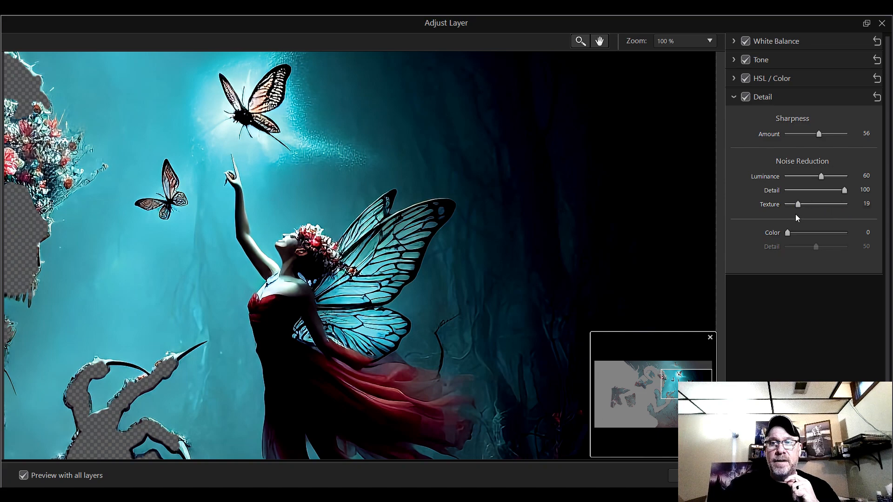
Step: Lower the noise reduction Luminance and its Detail to 0, and reduce the Sharpness amount to 50
{"action": "left_click_drag", "start_coordinate": [683, 378], "coordinate": [684, 406]}
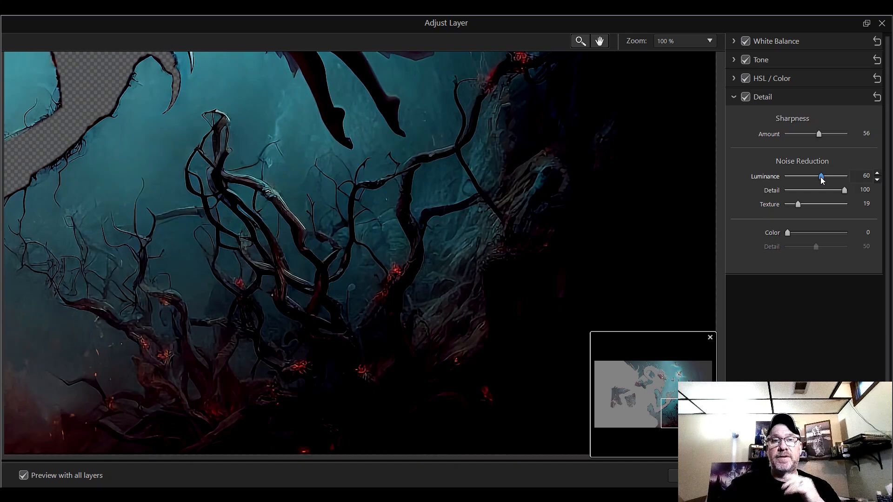
{"action": "mouse_move", "coordinate": [818, 195]}
{"action": "left_mouse_down"}
{"action": "mouse_move", "coordinate": [782, 195]}
{"action": "mouse_move", "coordinate": [833, 200]}
{"action": "mouse_move", "coordinate": [815, 198]}
{"action": "left_mouse_up"}
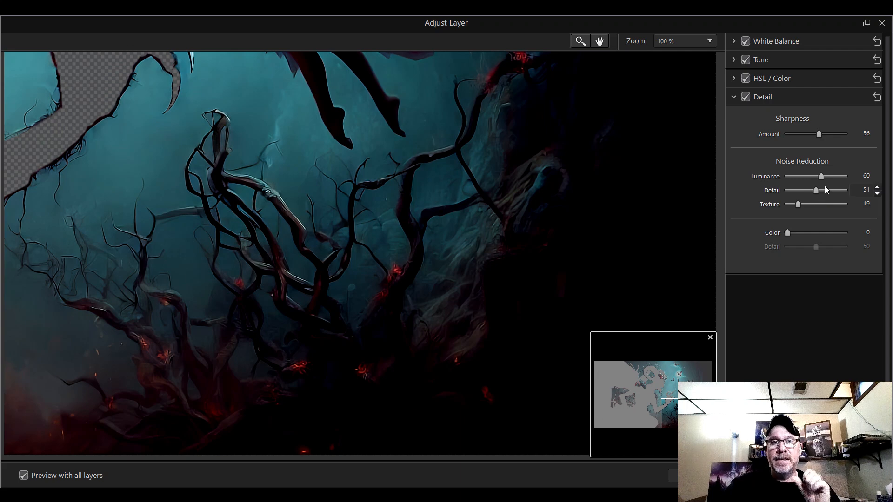
{"action": "left_click_drag", "start_coordinate": [822, 181], "coordinate": [801, 183]}
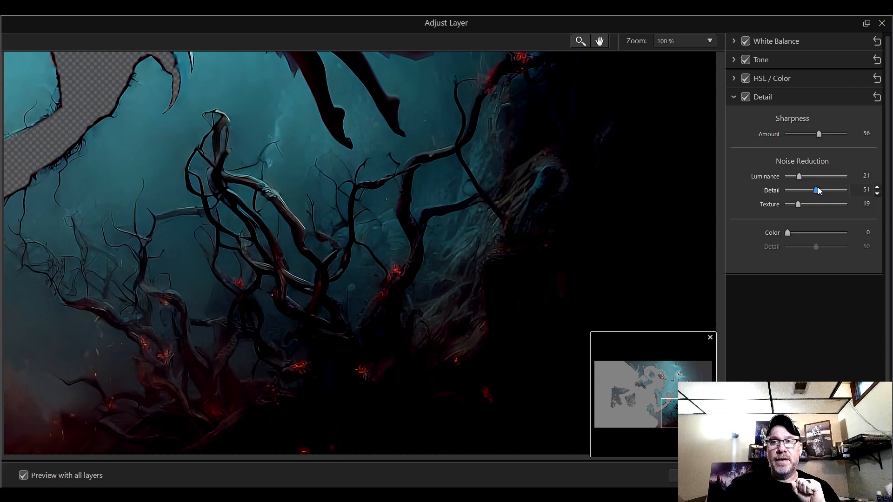
{"action": "left_click_drag", "start_coordinate": [816, 189], "coordinate": [768, 181]}
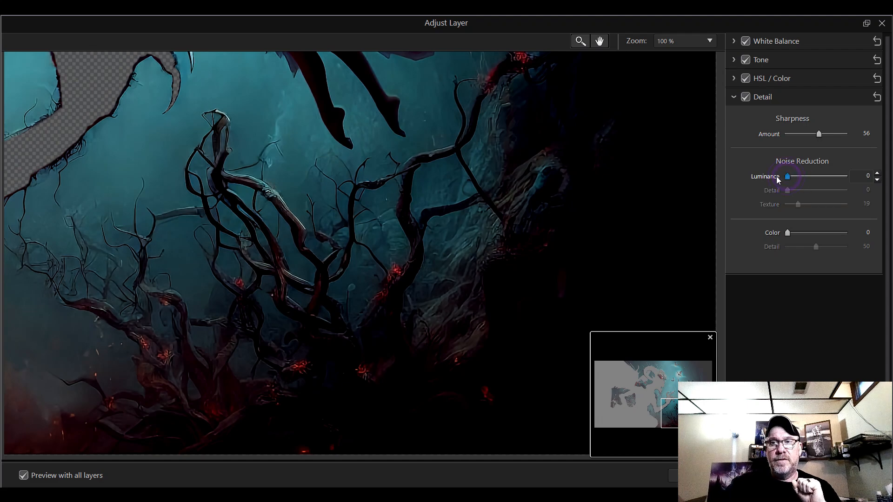
{"action": "mouse_move", "coordinate": [819, 134]}
{"action": "left_mouse_down"}
{"action": "mouse_move", "coordinate": [770, 135]}
{"action": "mouse_move", "coordinate": [837, 135]}
{"action": "mouse_move", "coordinate": [794, 135]}
{"action": "mouse_move", "coordinate": [816, 135]}
{"action": "left_mouse_up"}
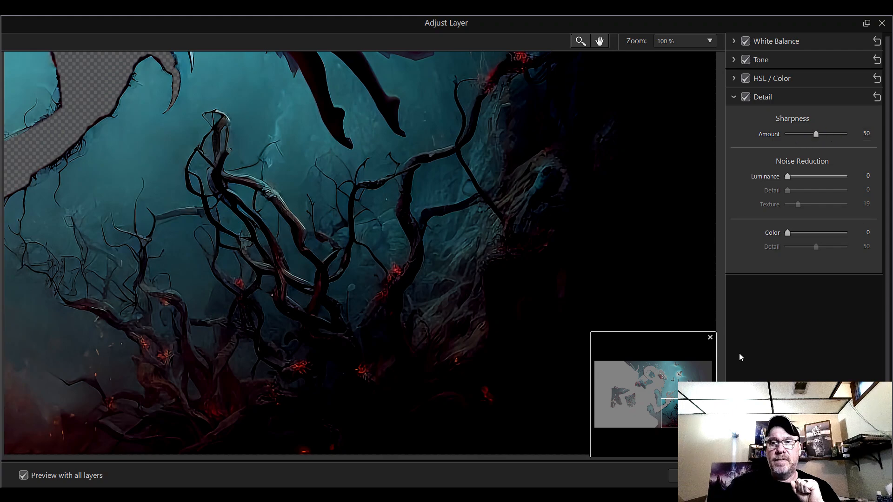
{"action": "mouse_move", "coordinate": [702, 407]}
{"action": "left_mouse_down"}
{"action": "mouse_move", "coordinate": [701, 369]}
{"action": "mouse_move", "coordinate": [702, 408]}
{"action": "left_mouse_up"}
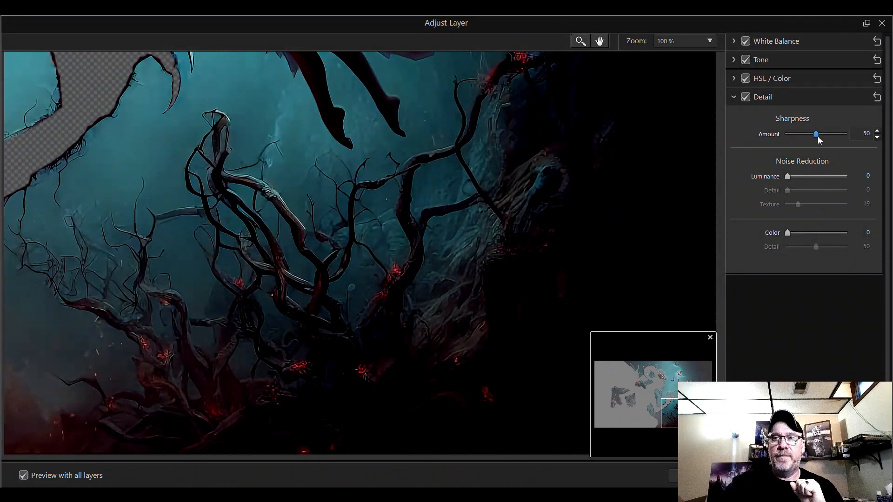
Step: Set Sharpness to 0, noise reduction Luminance to 63 and its Detail to 39
{"action": "left_click_drag", "start_coordinate": [816, 134], "coordinate": [784, 140]}
{"action": "left_click_drag", "start_coordinate": [787, 177], "coordinate": [822, 180]}
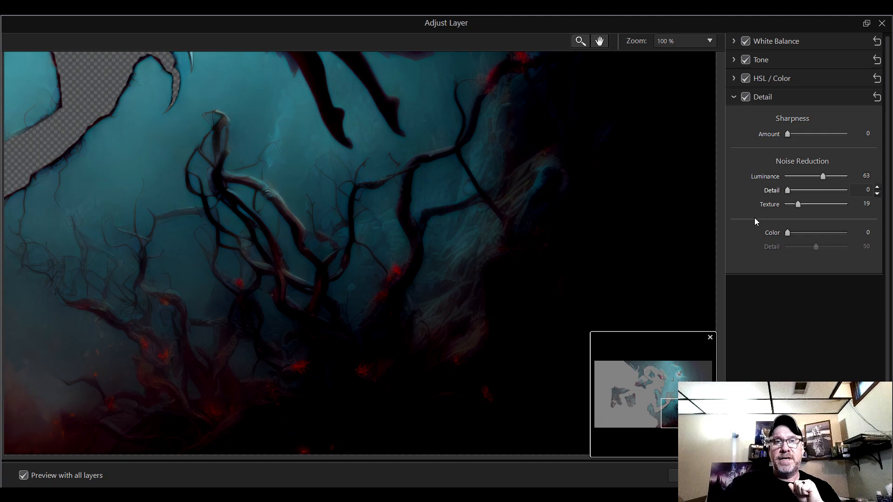
{"action": "mouse_move", "coordinate": [687, 407]}
{"action": "left_mouse_down"}
{"action": "mouse_move", "coordinate": [686, 368]}
{"action": "mouse_move", "coordinate": [687, 410]}
{"action": "left_mouse_up"}
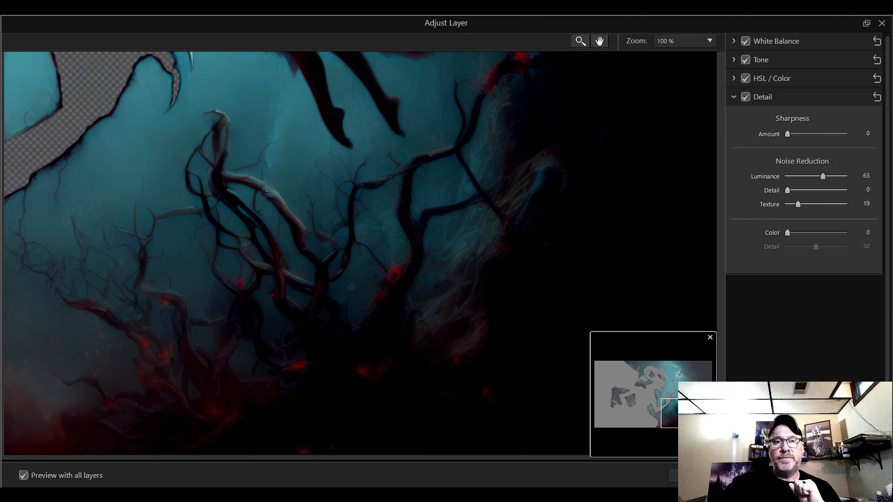
{"action": "left_click_drag", "start_coordinate": [787, 190], "coordinate": [809, 194]}
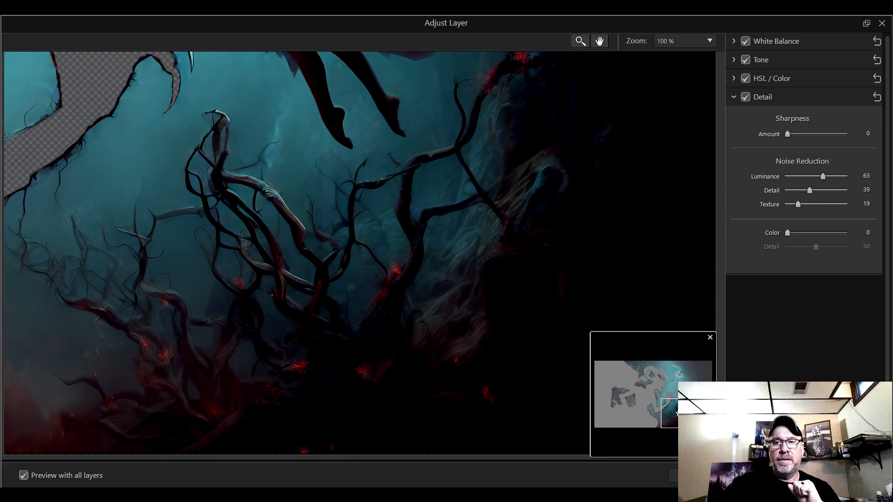
Step: Try Color noise reduction at 100 with its Detail at 100, and return Color to 0
{"action": "left_click_drag", "start_coordinate": [669, 432], "coordinate": [682, 376]}
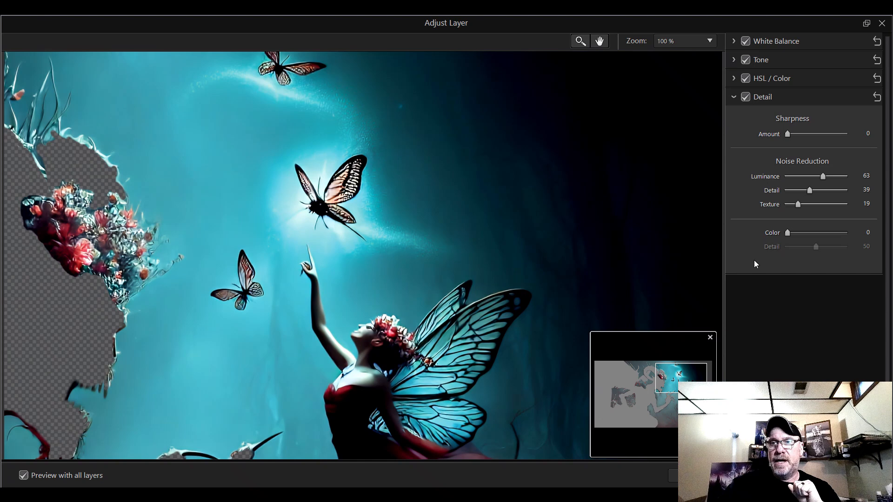
{"action": "left_click_drag", "start_coordinate": [791, 234], "coordinate": [802, 234]}
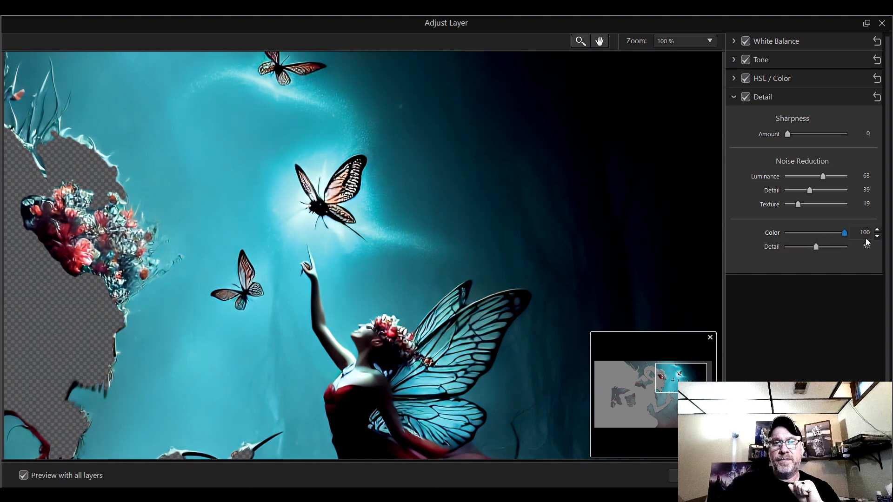
{"action": "mouse_move", "coordinate": [841, 241]}
{"action": "left_mouse_down"}
{"action": "mouse_move", "coordinate": [850, 241]}
{"action": "mouse_move", "coordinate": [771, 233]}
{"action": "mouse_move", "coordinate": [851, 237]}
{"action": "left_mouse_up"}
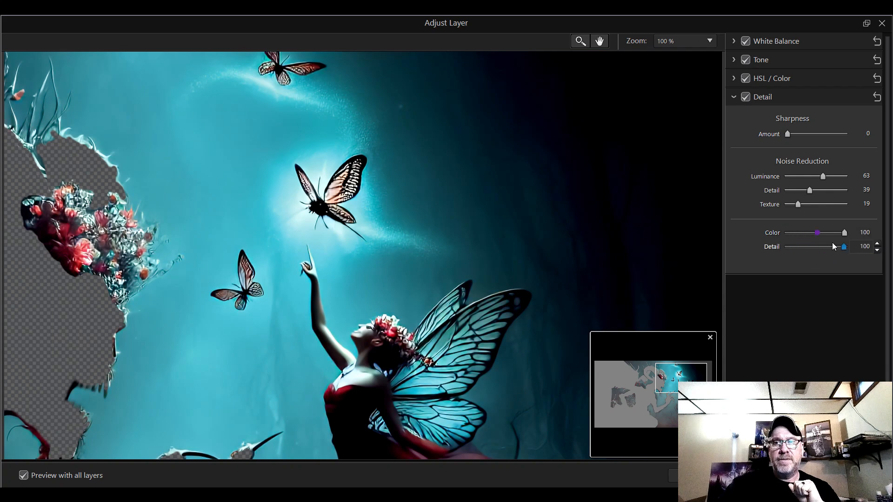
{"action": "double_click", "coordinate": [816, 234]}
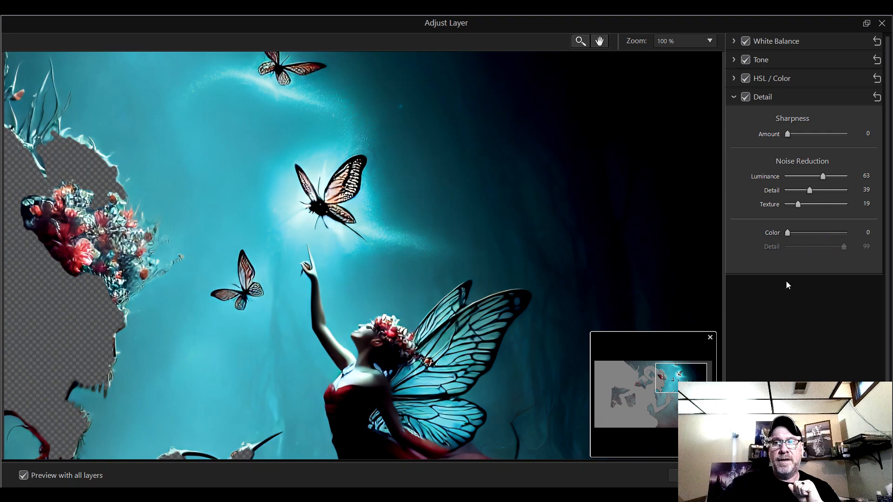
{"action": "left_click_drag", "start_coordinate": [681, 378], "coordinate": [687, 413]}
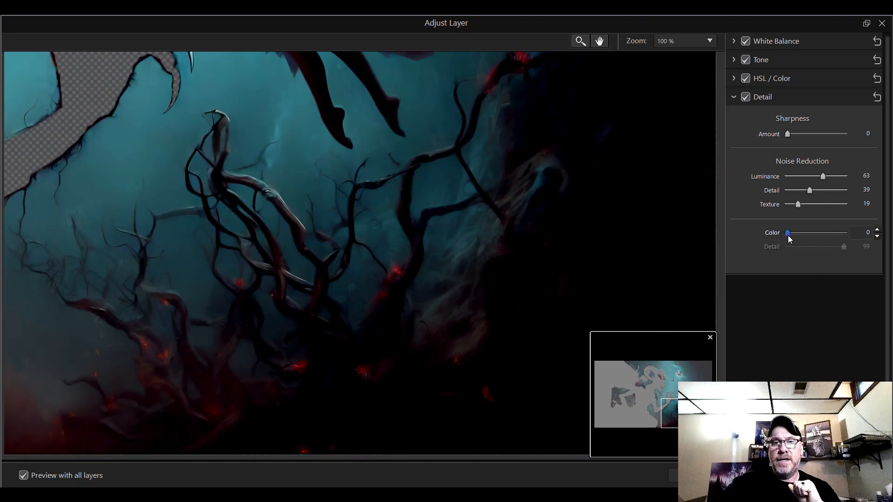
{"action": "mouse_move", "coordinate": [788, 234]}
{"action": "left_mouse_down"}
{"action": "mouse_move", "coordinate": [845, 237]}
{"action": "mouse_move", "coordinate": [839, 248]}
{"action": "mouse_move", "coordinate": [786, 235]}
{"action": "left_mouse_up"}
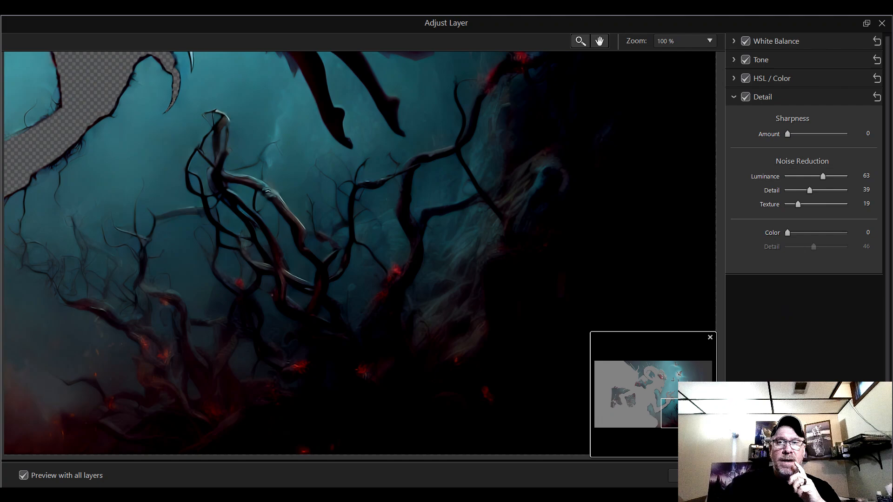
Step: Try the Sharpness amount at 100 on the fairy area and reduce it to 23
{"action": "left_click_drag", "start_coordinate": [686, 413], "coordinate": [687, 382]}
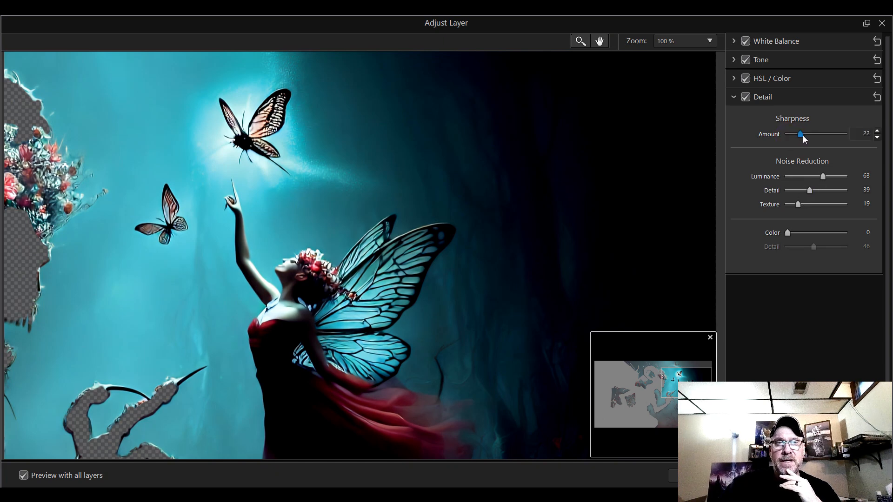
{"action": "left_click_drag", "start_coordinate": [812, 139], "coordinate": [816, 138]}
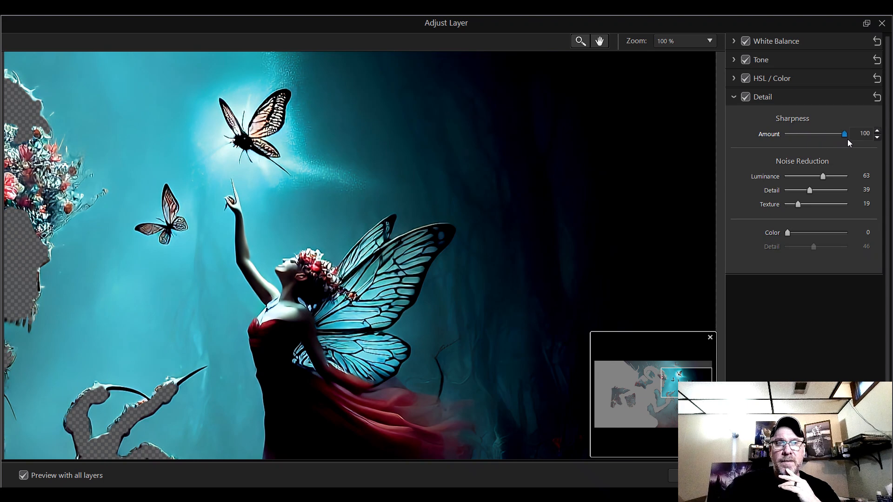
{"action": "left_click_drag", "start_coordinate": [847, 138], "coordinate": [808, 146]}
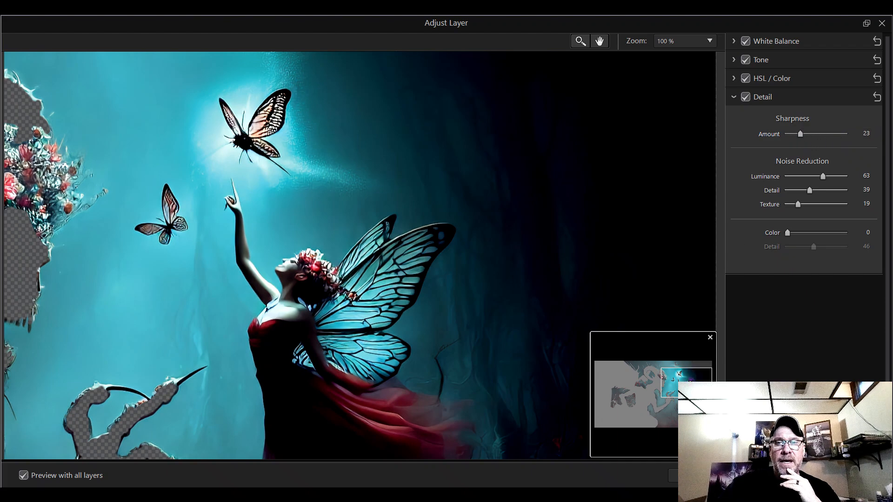
Step: Fine-tune the Sharpness amount to 50 while checking the dark branches
{"action": "left_click_drag", "start_coordinate": [686, 382], "coordinate": [687, 414]}
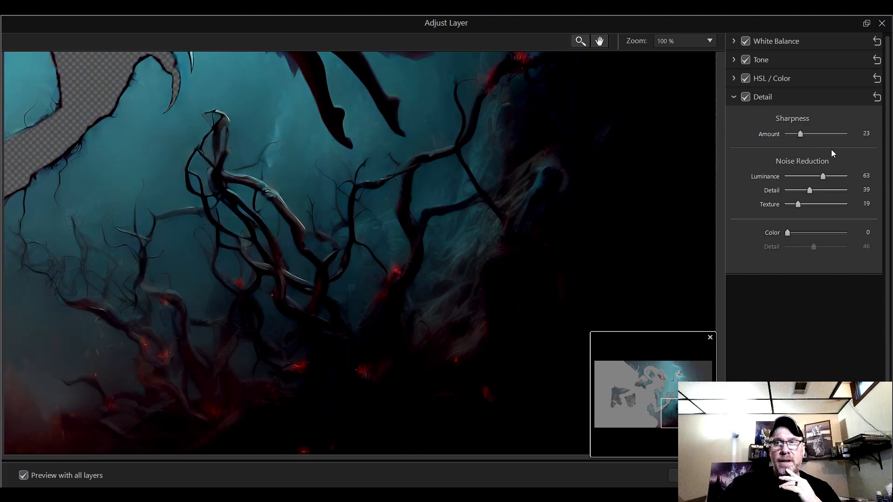
{"action": "mouse_move", "coordinate": [846, 134]}
{"action": "left_mouse_down"}
{"action": "mouse_move", "coordinate": [864, 136]}
{"action": "mouse_move", "coordinate": [832, 135]}
{"action": "left_mouse_up"}
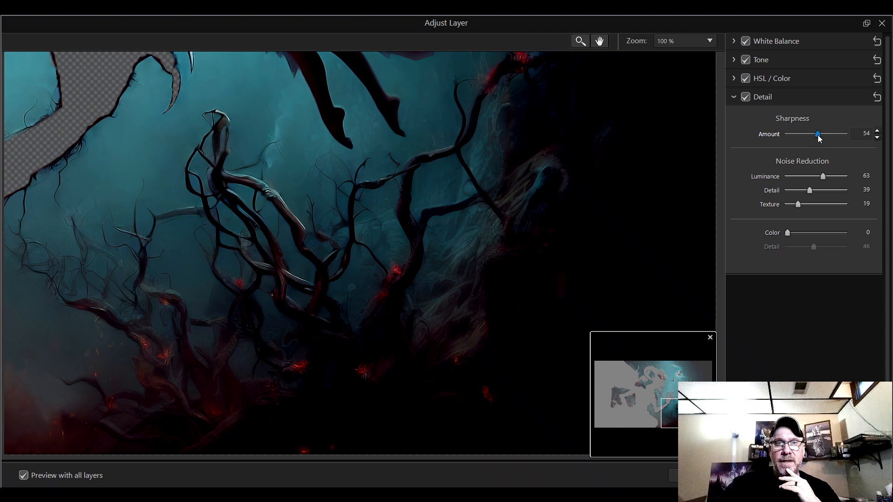
{"action": "left_click", "coordinate": [877, 138]}
{"action": "left_click", "coordinate": [875, 138]}
{"action": "left_click", "coordinate": [876, 138]}
{"action": "left_click", "coordinate": [876, 138]}
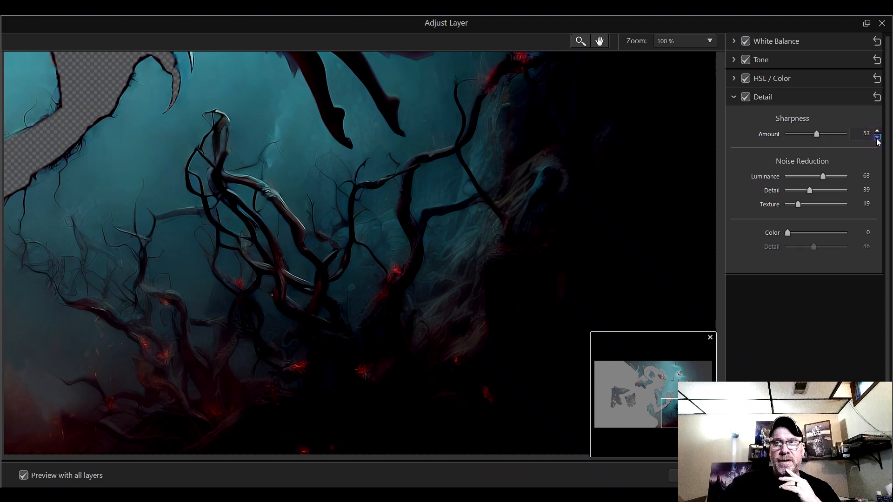
{"action": "left_click", "coordinate": [877, 138]}
{"action": "left_click", "coordinate": [876, 138]}
{"action": "left_click", "coordinate": [876, 131]}
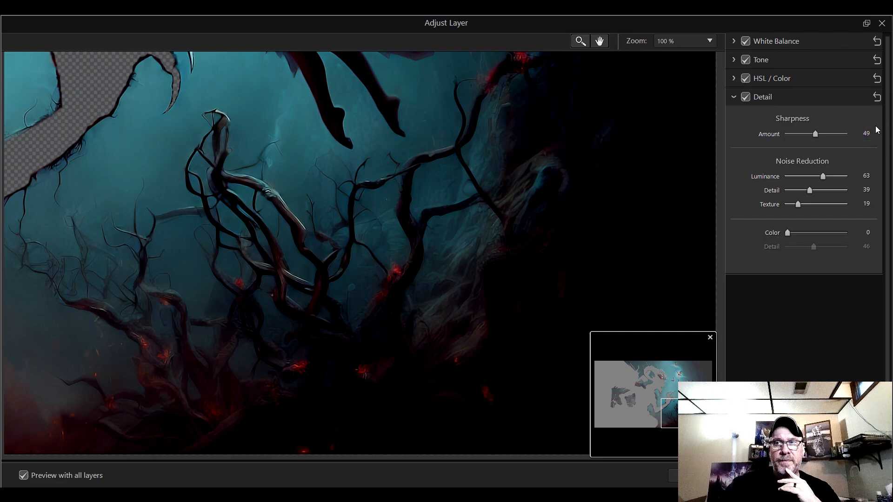
Step: Raise the Tone Clarity to 100 and preview the layer at 100% zoom
{"action": "left_click_drag", "start_coordinate": [695, 408], "coordinate": [683, 368]}
{"action": "left_click", "coordinate": [693, 42]}
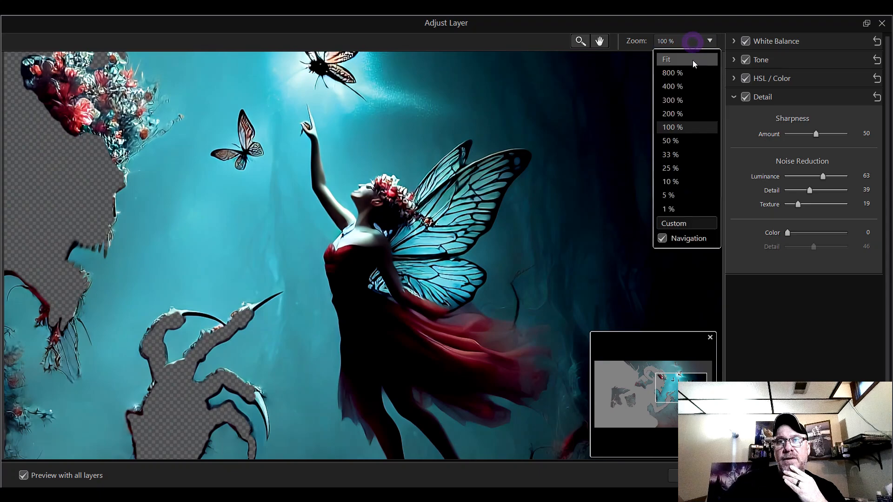
{"action": "left_click", "coordinate": [693, 60]}
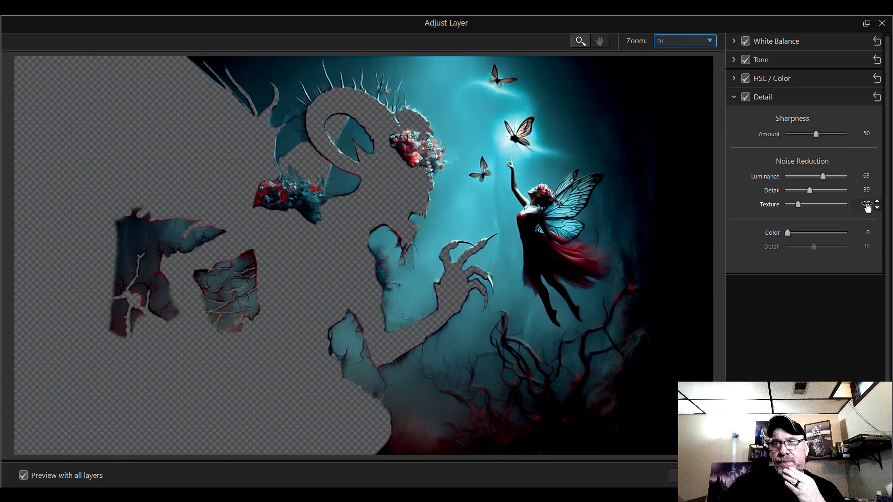
{"action": "left_click", "coordinate": [735, 100]}
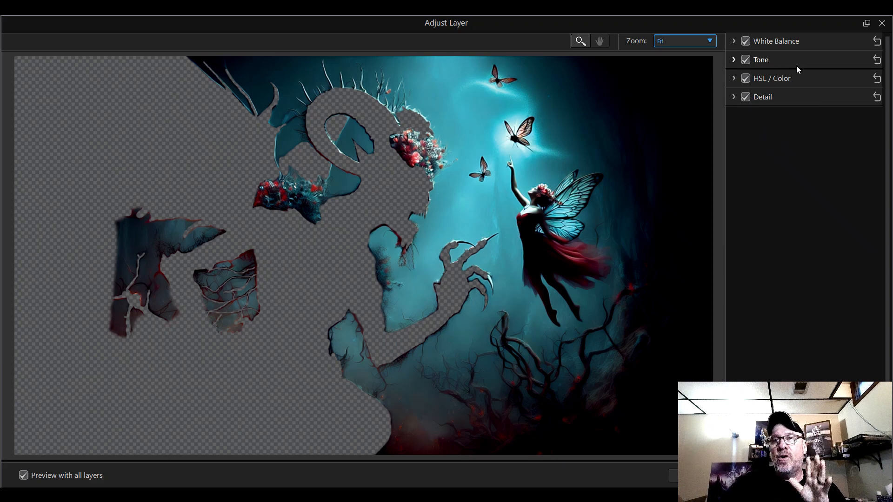
{"action": "left_click", "coordinate": [733, 59]}
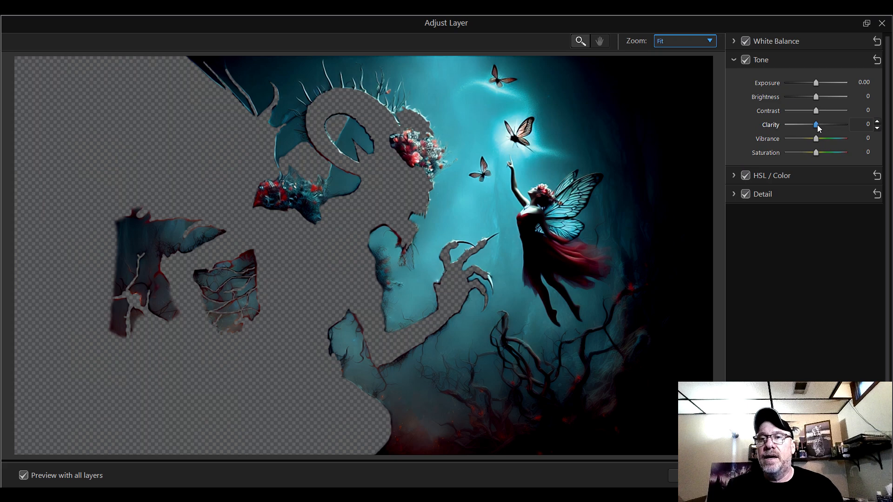
{"action": "left_click_drag", "start_coordinate": [817, 124], "coordinate": [838, 125]}
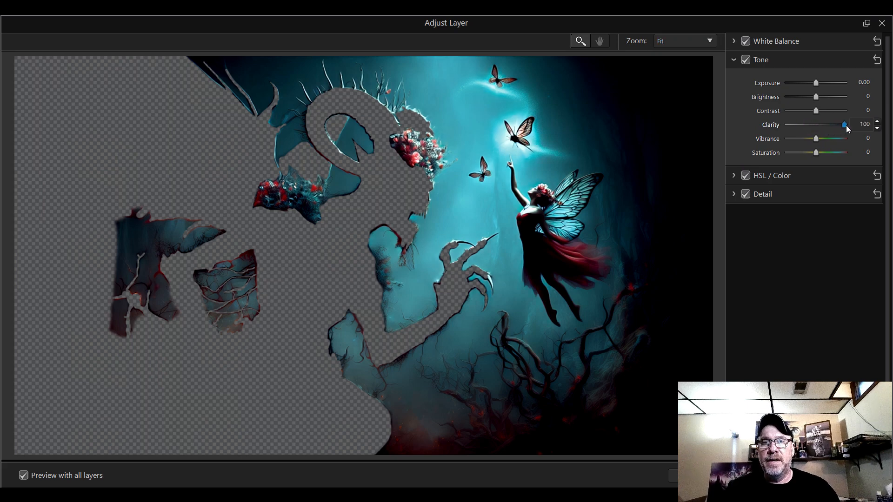
{"action": "left_click", "coordinate": [685, 42]}
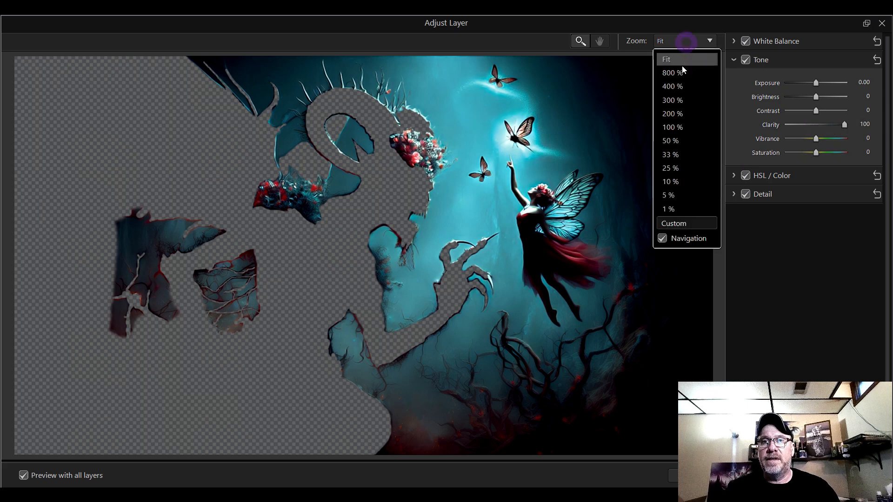
{"action": "left_click", "coordinate": [687, 126]}
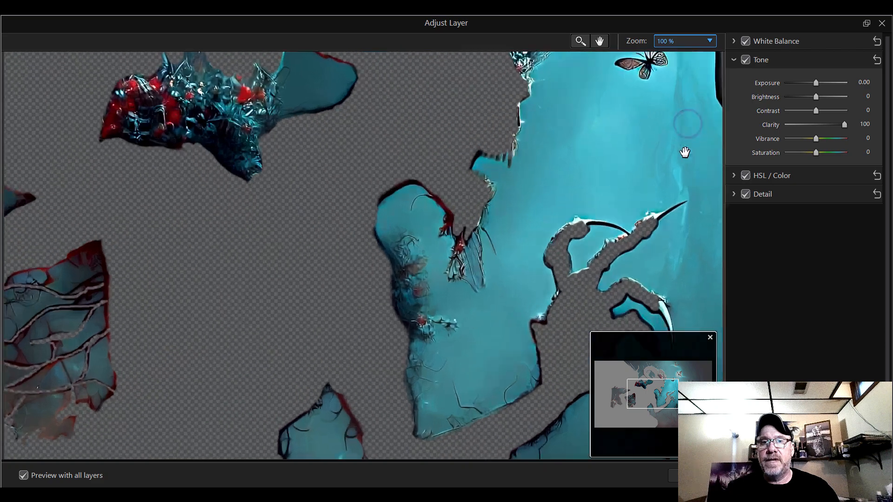
Step: Adjust the Tone settings against the dark branches: Clarity 53, Brightness -4 and Contrast -100
{"action": "left_click_drag", "start_coordinate": [660, 400], "coordinate": [682, 420]}
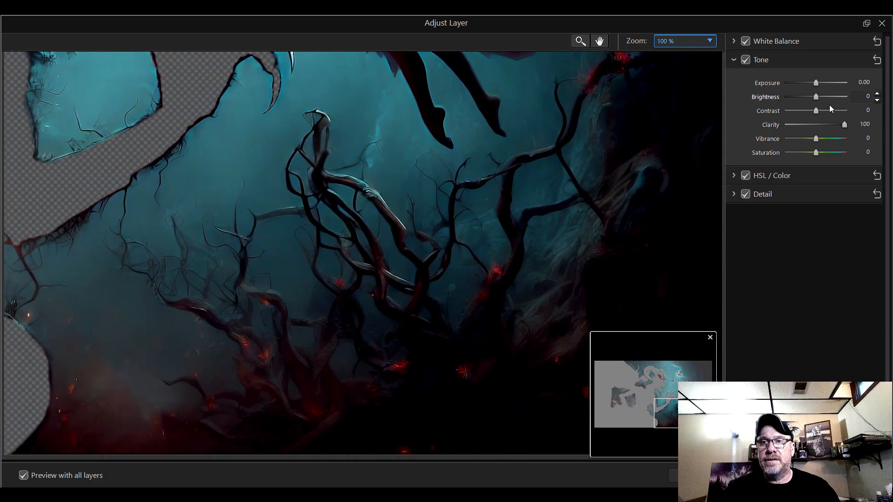
{"action": "mouse_move", "coordinate": [846, 126]}
{"action": "left_mouse_down"}
{"action": "mouse_move", "coordinate": [766, 130]}
{"action": "mouse_move", "coordinate": [860, 133]}
{"action": "mouse_move", "coordinate": [765, 135]}
{"action": "mouse_move", "coordinate": [851, 136]}
{"action": "mouse_move", "coordinate": [814, 135]}
{"action": "mouse_move", "coordinate": [837, 135]}
{"action": "left_mouse_up"}
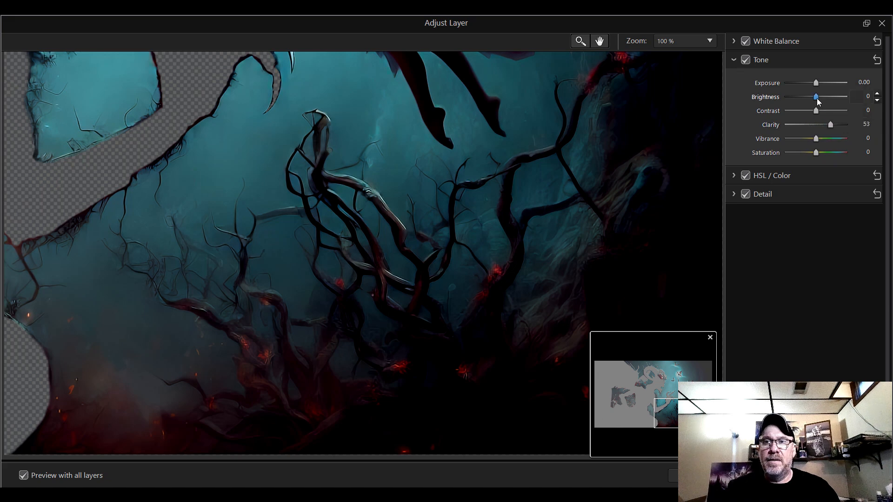
{"action": "mouse_move", "coordinate": [819, 97]}
{"action": "left_mouse_down"}
{"action": "mouse_move", "coordinate": [830, 98]}
{"action": "mouse_move", "coordinate": [820, 98]}
{"action": "left_mouse_up"}
{"action": "left_click_drag", "start_coordinate": [818, 100], "coordinate": [777, 111]}
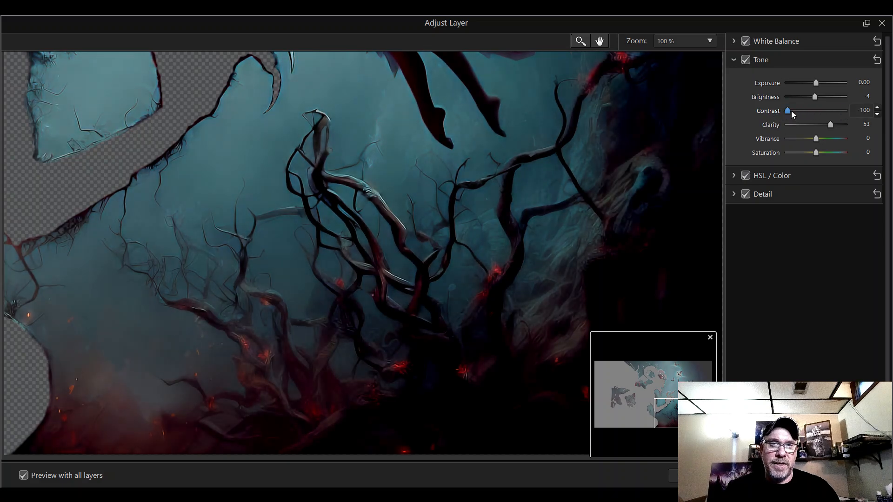
Step: Try the Tone Saturation at 69 on the branch area and return it to 0
{"action": "left_click_drag", "start_coordinate": [816, 140], "coordinate": [839, 155]}
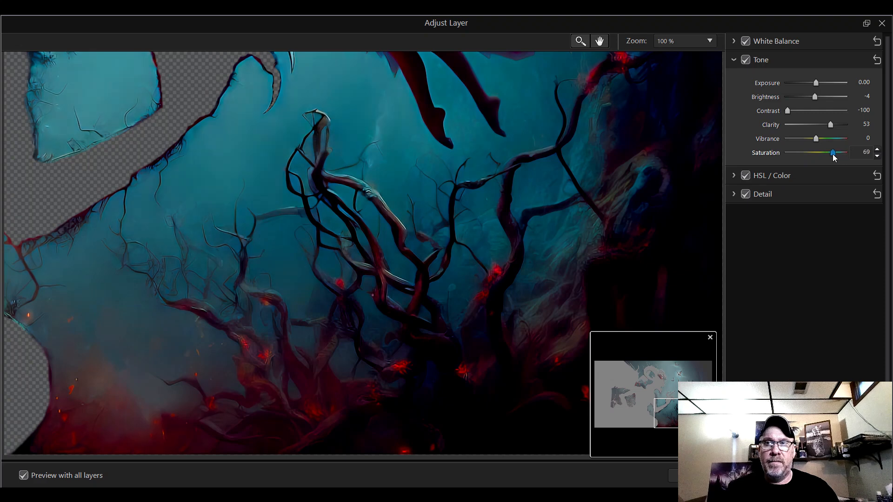
{"action": "left_click_drag", "start_coordinate": [833, 155], "coordinate": [817, 154]}
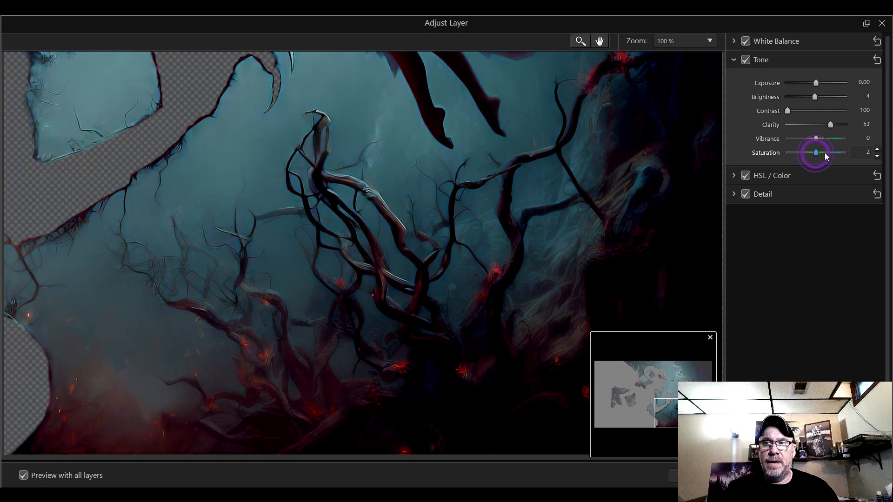
{"action": "left_click", "coordinate": [877, 150]}
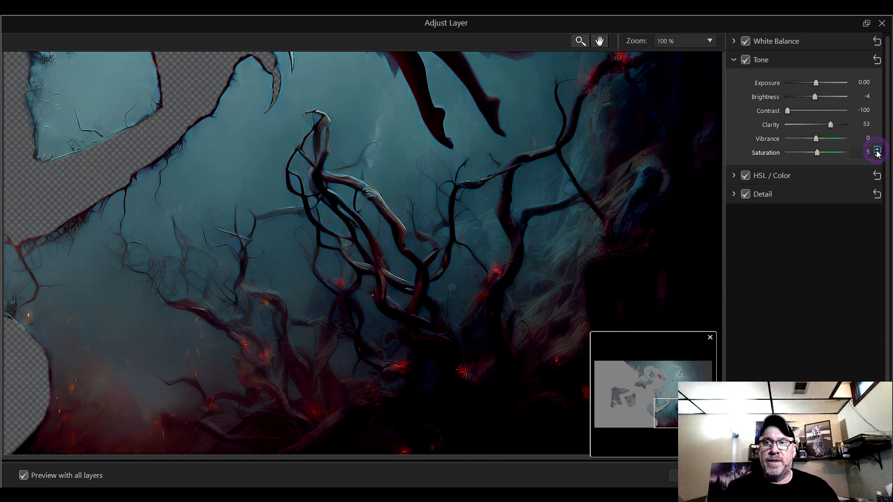
{"action": "left_click", "coordinate": [877, 157]}
{"action": "left_click", "coordinate": [876, 156]}
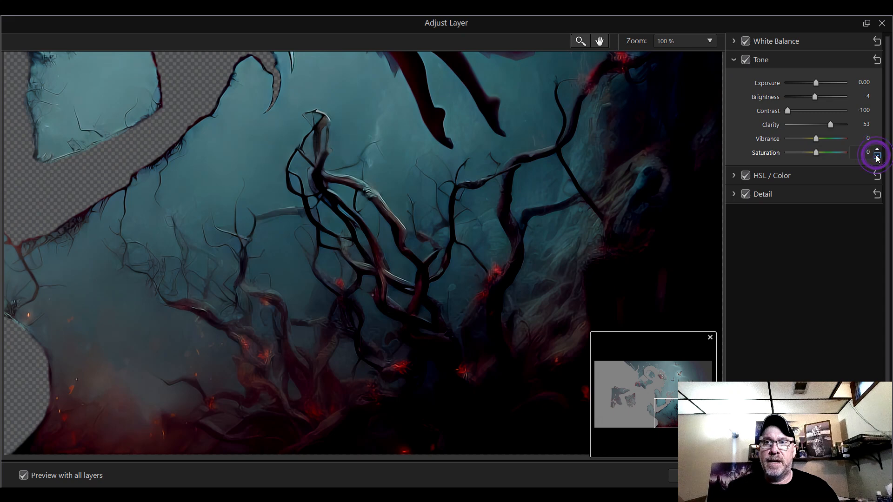
{"action": "left_click", "coordinate": [877, 156]}
{"action": "left_click", "coordinate": [876, 156]}
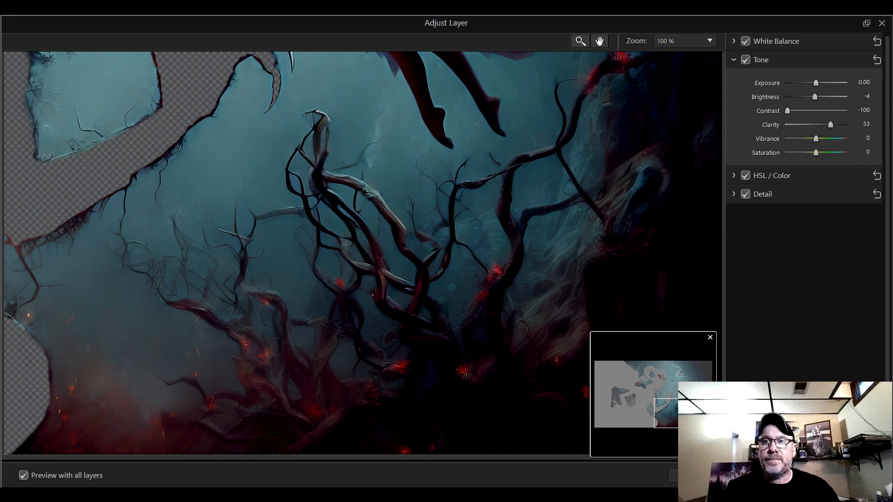
Step: Set the Tone Contrast to -60 while checking the fairy and butterflies
{"action": "left_click_drag", "start_coordinate": [679, 419], "coordinate": [682, 380]}
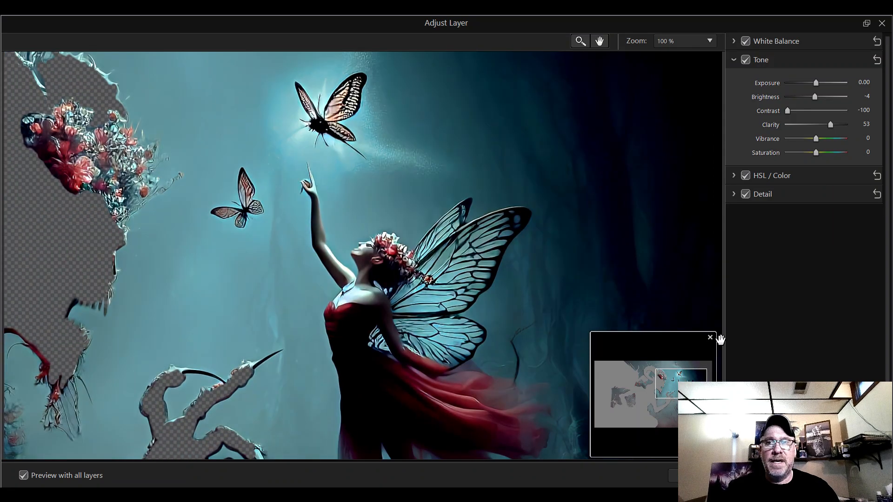
{"action": "left_click_drag", "start_coordinate": [789, 111], "coordinate": [802, 110]}
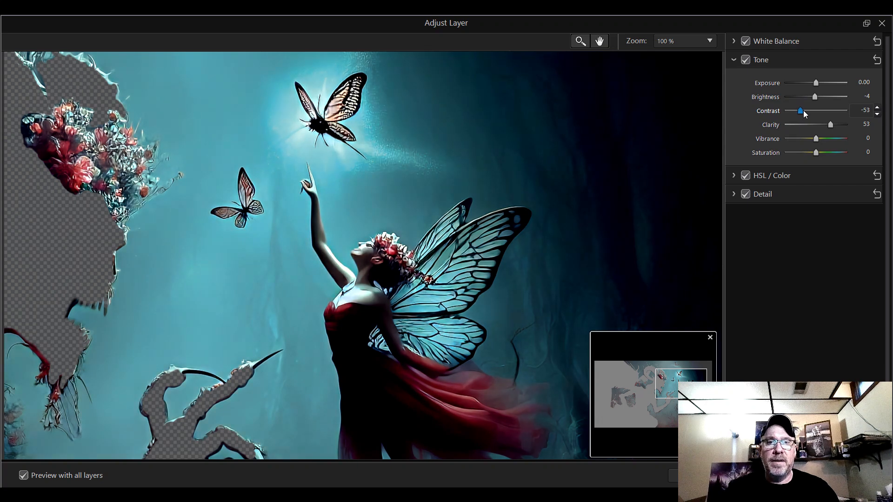
{"action": "left_click", "coordinate": [877, 115]}
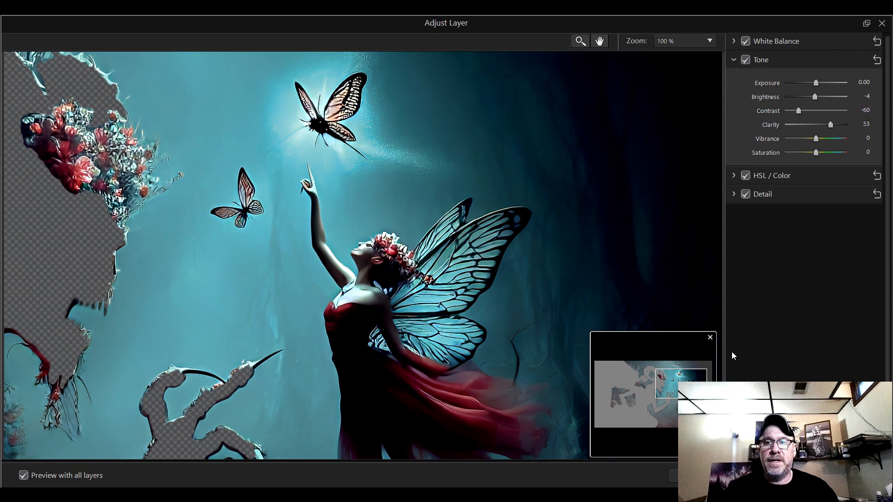
Step: Try the Tone Brightness at 18 and 100 around the butterflies, and settle on 15
{"action": "mouse_move", "coordinate": [699, 379]}
{"action": "left_mouse_down"}
{"action": "mouse_move", "coordinate": [704, 409]}
{"action": "mouse_move", "coordinate": [703, 367]}
{"action": "left_mouse_up"}
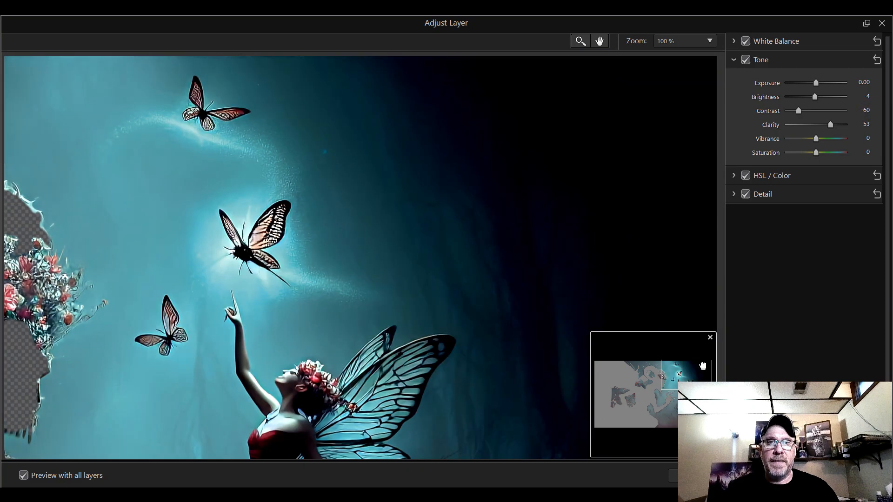
{"action": "left_click_drag", "start_coordinate": [814, 97], "coordinate": [824, 97]}
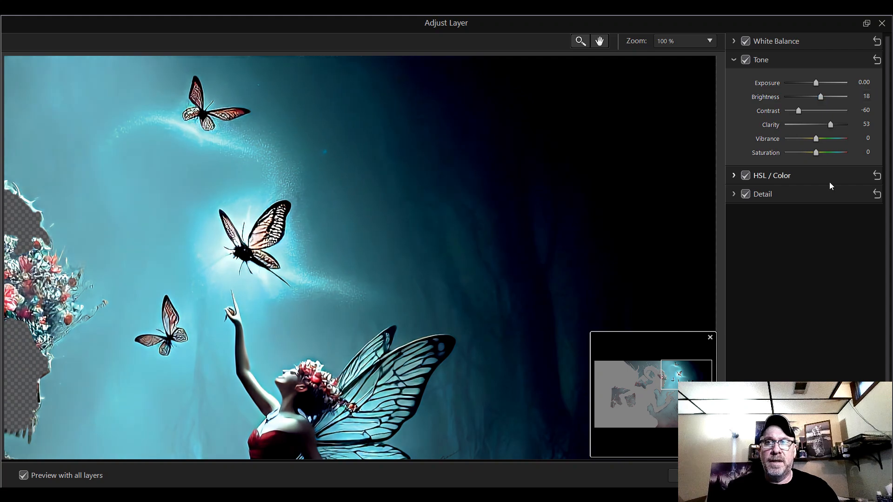
{"action": "mouse_move", "coordinate": [695, 375]}
{"action": "left_mouse_down"}
{"action": "mouse_move", "coordinate": [695, 412]}
{"action": "mouse_move", "coordinate": [696, 375]}
{"action": "left_mouse_up"}
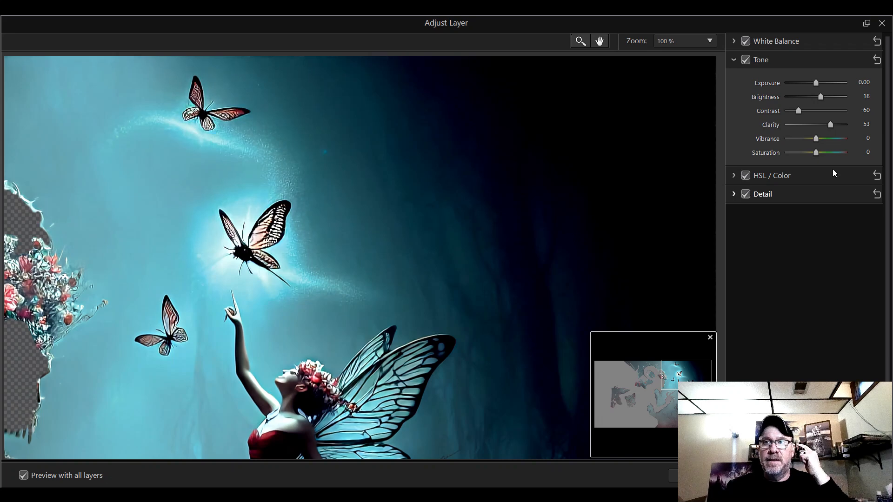
{"action": "left_click_drag", "start_coordinate": [839, 97], "coordinate": [849, 98]}
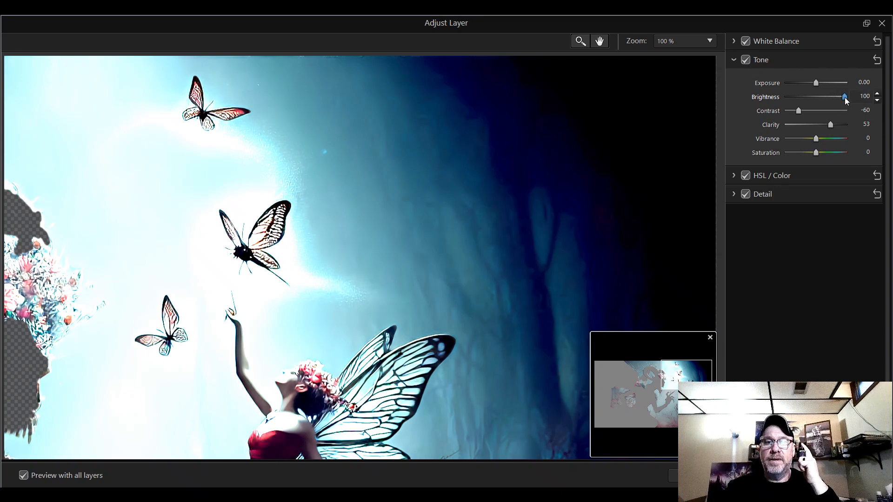
{"action": "left_click_drag", "start_coordinate": [845, 98], "coordinate": [820, 99]}
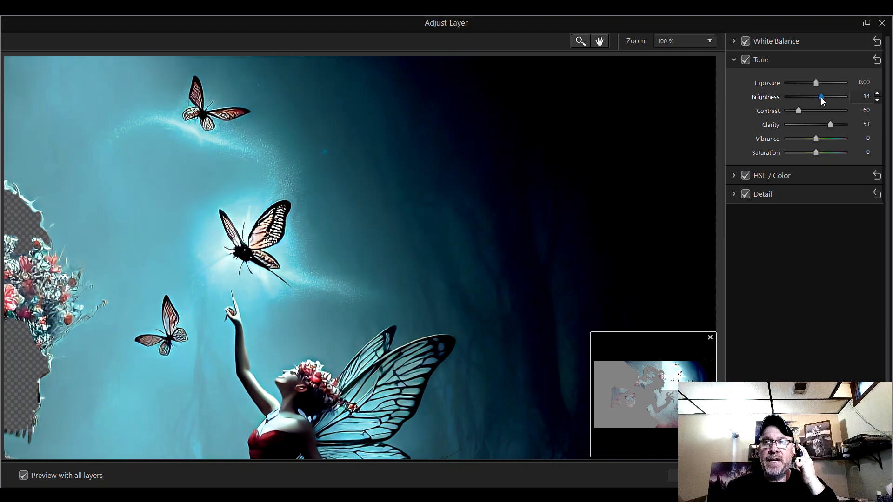
{"action": "left_click", "coordinate": [877, 99]}
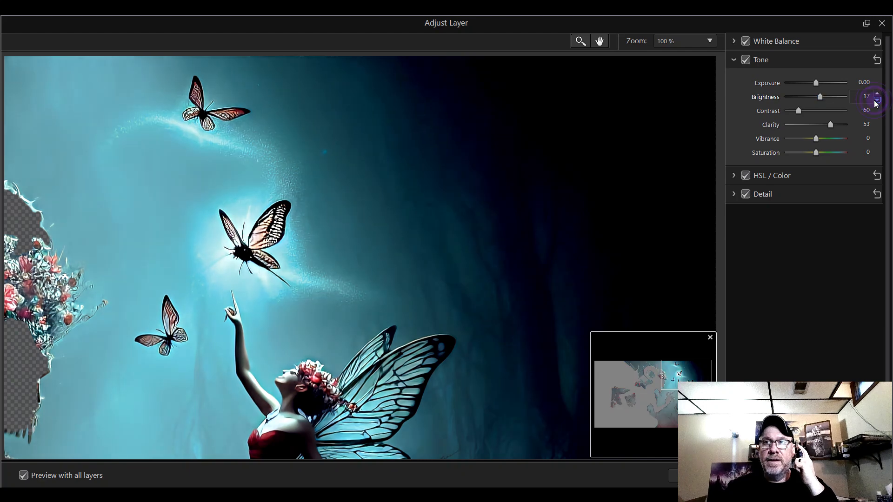
{"action": "left_click", "coordinate": [877, 100]}
{"action": "left_click", "coordinate": [876, 99]}
Step: Examine the adjusted layer fitted to the window and at 100% zoom, including the fairy, the isolated fragments and the butterflies
{"action": "mouse_move", "coordinate": [692, 379]}
{"action": "left_mouse_down"}
{"action": "mouse_move", "coordinate": [650, 375]}
{"action": "mouse_move", "coordinate": [649, 409]}
{"action": "mouse_move", "coordinate": [668, 416]}
{"action": "mouse_move", "coordinate": [689, 392]}
{"action": "left_mouse_up"}
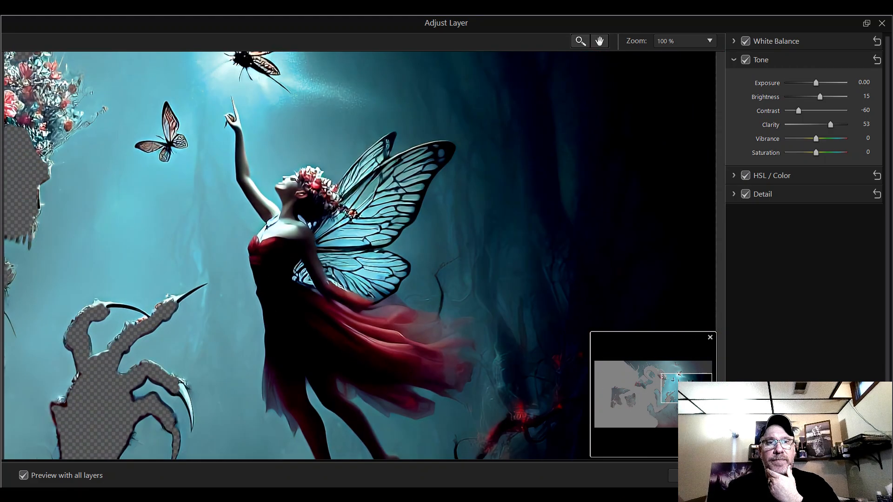
{"action": "left_click", "coordinate": [699, 43]}
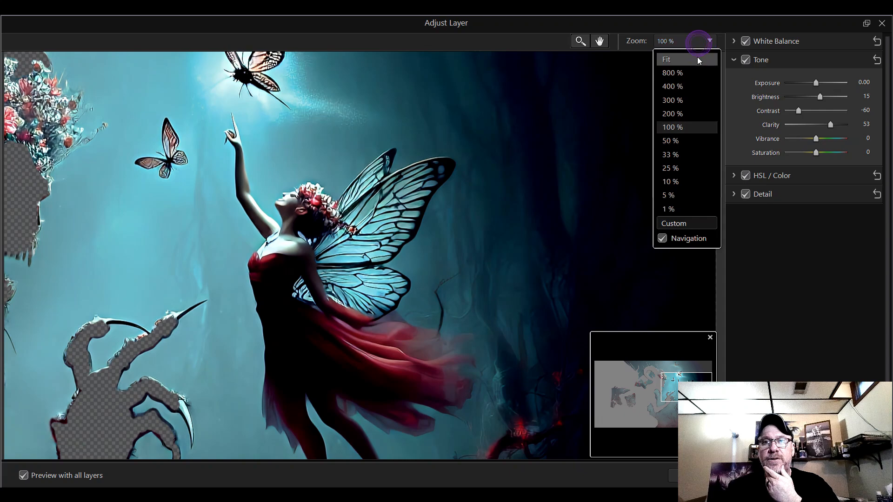
{"action": "left_click", "coordinate": [696, 59]}
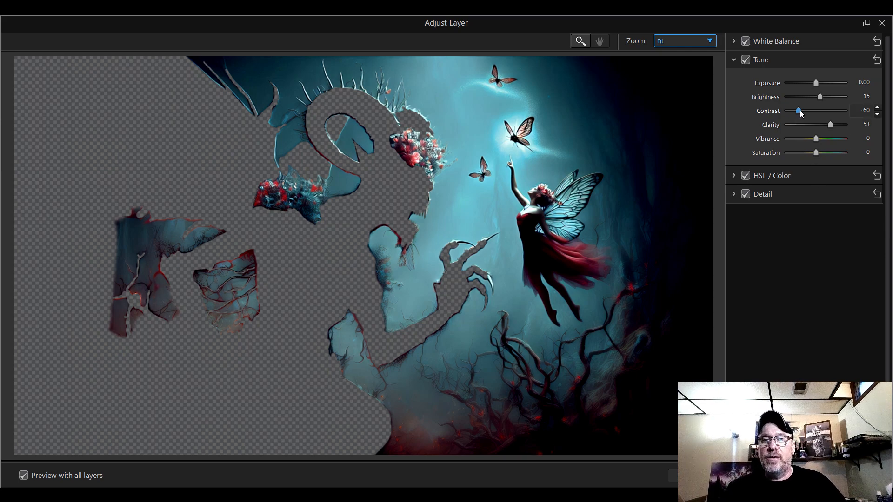
{"action": "left_click", "coordinate": [694, 46]}
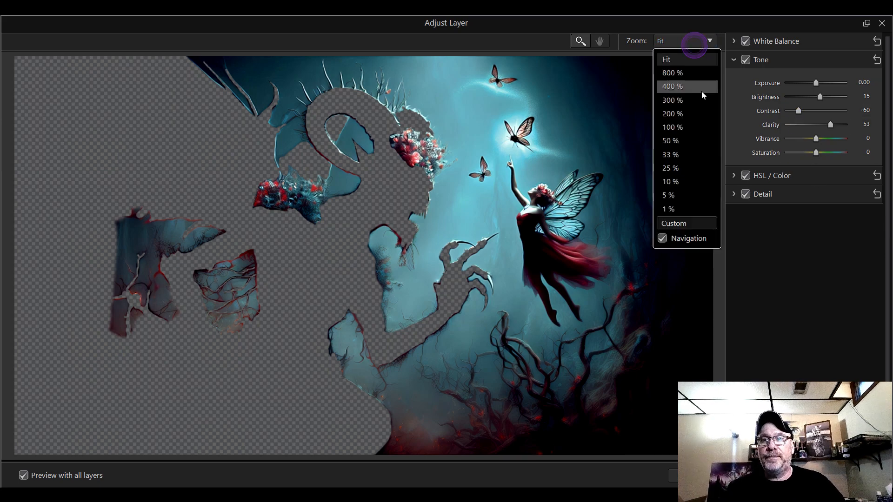
{"action": "left_click", "coordinate": [702, 127]}
{"action": "left_click", "coordinate": [655, 398]}
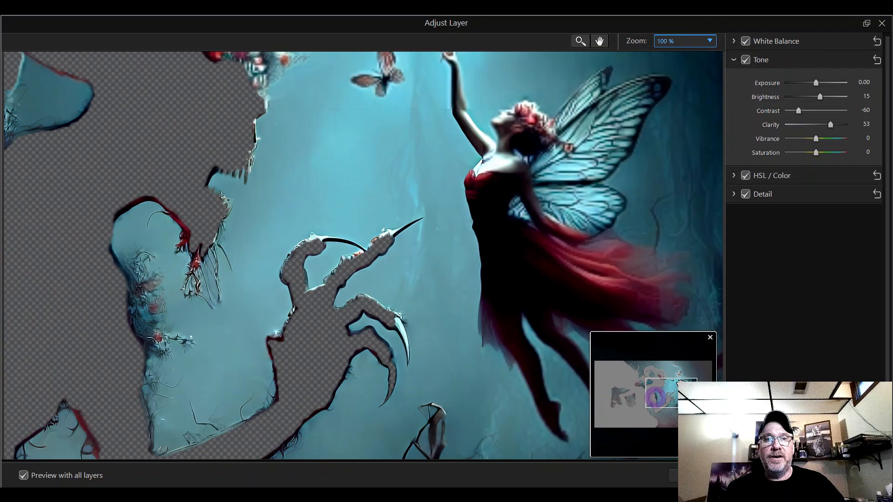
{"action": "left_click_drag", "start_coordinate": [679, 383], "coordinate": [604, 389]}
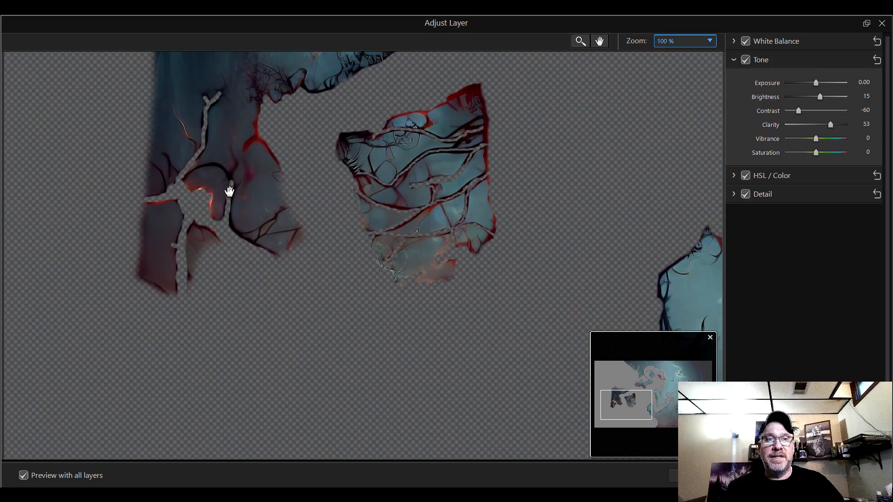
{"action": "left_click_drag", "start_coordinate": [639, 400], "coordinate": [699, 381]}
{"action": "left_click_drag", "start_coordinate": [686, 387], "coordinate": [726, 372]}
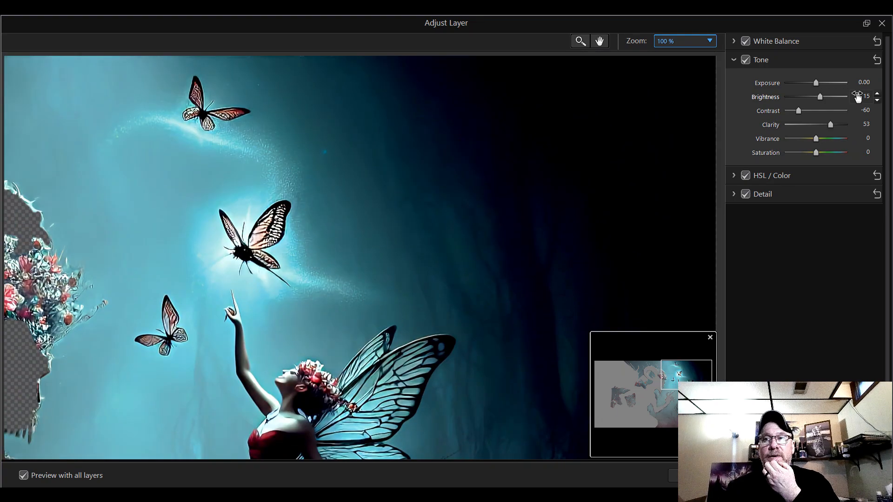
Step: Try the Tone Exposure at 0.30, compare the butterflies, branches and whole layer, and return it to 0.00
{"action": "left_click", "coordinate": [877, 80]}
{"action": "left_click", "coordinate": [877, 80]}
{"action": "left_click", "coordinate": [877, 80]}
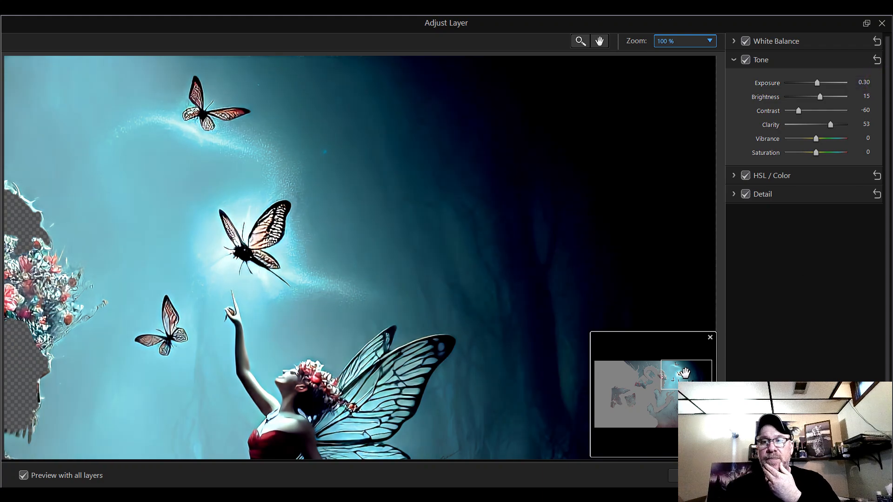
{"action": "left_click_drag", "start_coordinate": [684, 372], "coordinate": [684, 411]}
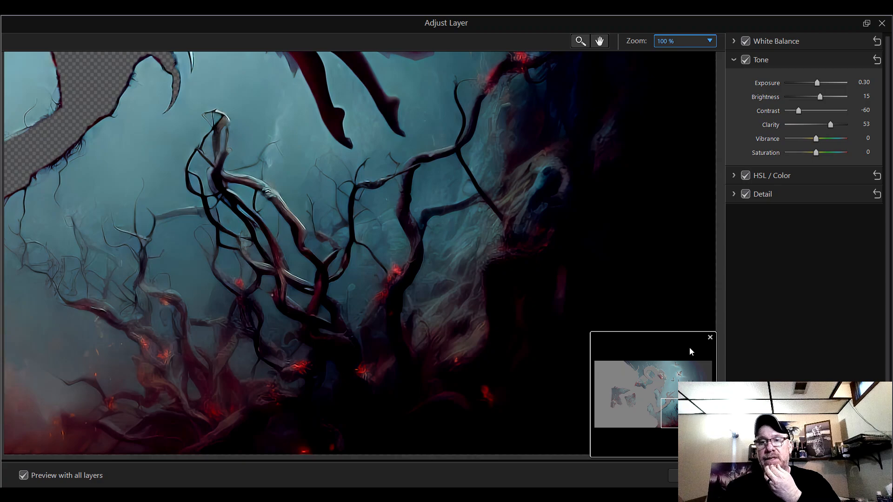
{"action": "left_click", "coordinate": [688, 41]}
{"action": "left_click", "coordinate": [696, 60]}
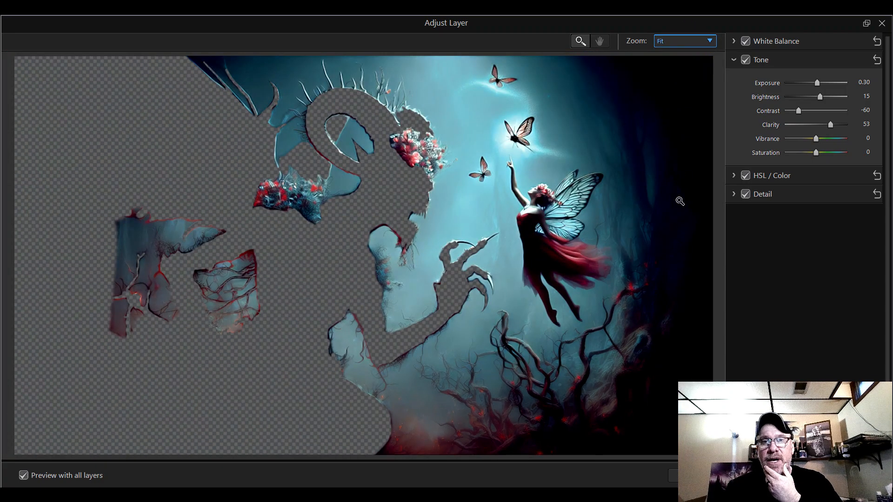
{"action": "left_click", "coordinate": [877, 86]}
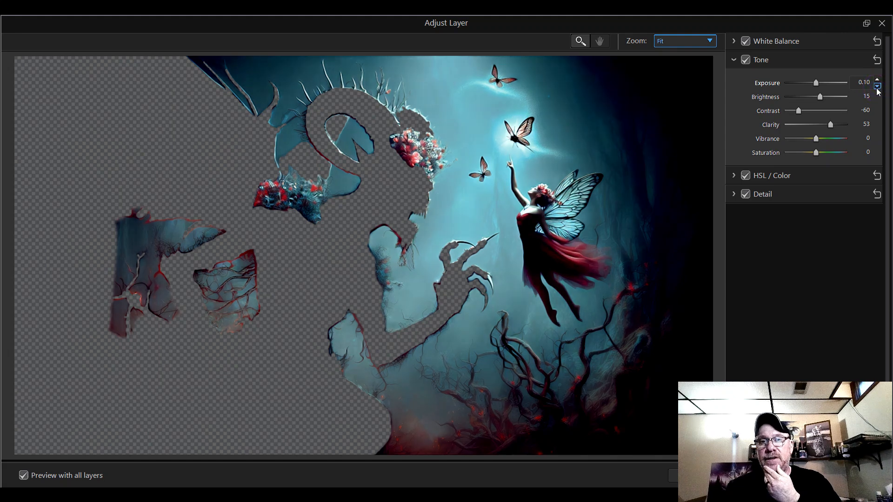
{"action": "left_click", "coordinate": [877, 86]}
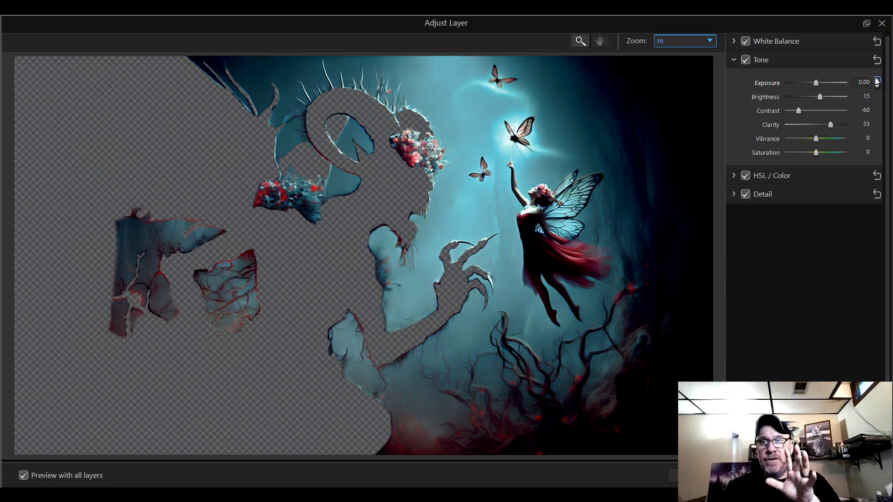
Step: Try the Tone Exposure at 0.10 and 0.20 on the whole layer, and reset it to 0.00
{"action": "left_click", "coordinate": [877, 80]}
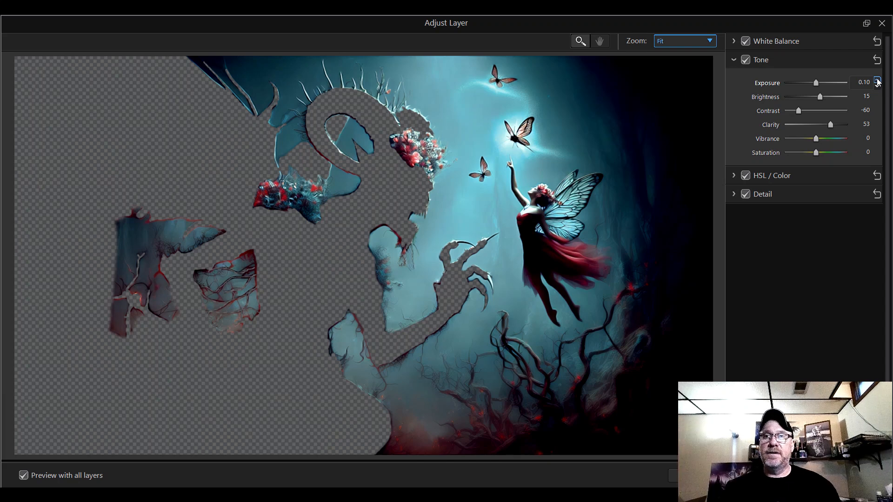
{"action": "left_click", "coordinate": [877, 80]}
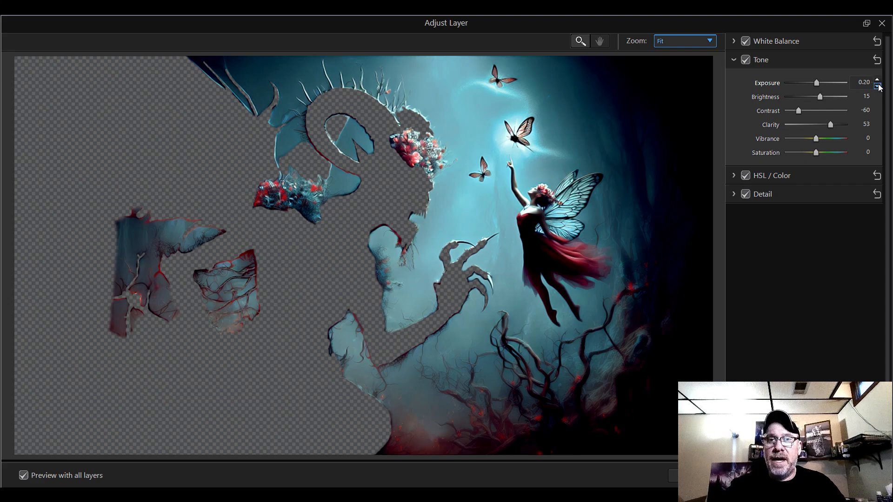
{"action": "left_click", "coordinate": [877, 86]}
{"action": "left_click", "coordinate": [877, 86]}
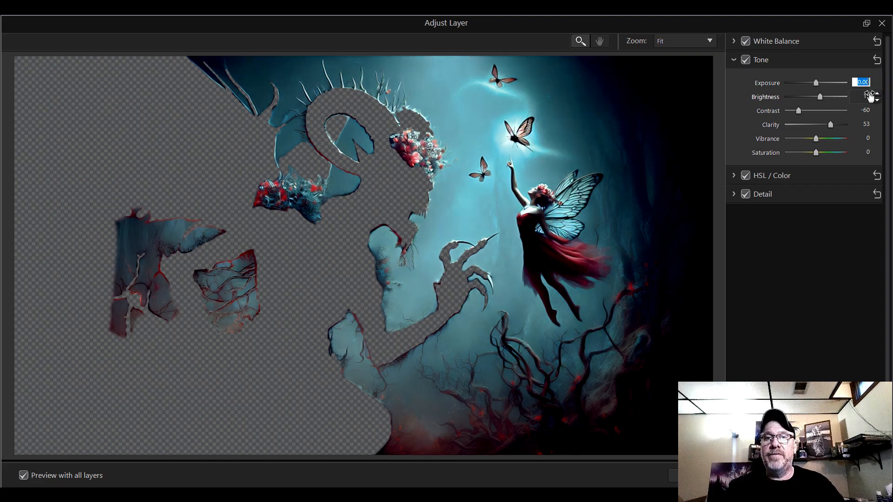
Step: Review the Tone settings and open the HSL / Color saturation adjustments
{"action": "left_click", "coordinate": [850, 64]}
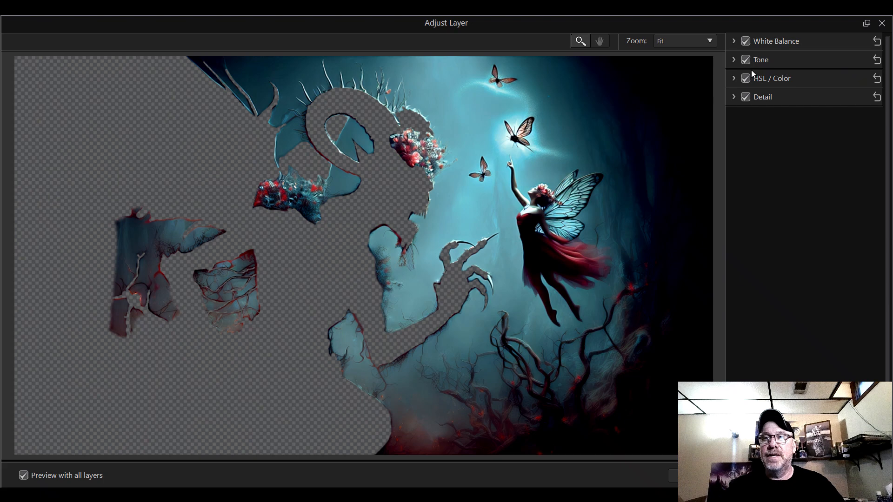
{"action": "left_click", "coordinate": [737, 61]}
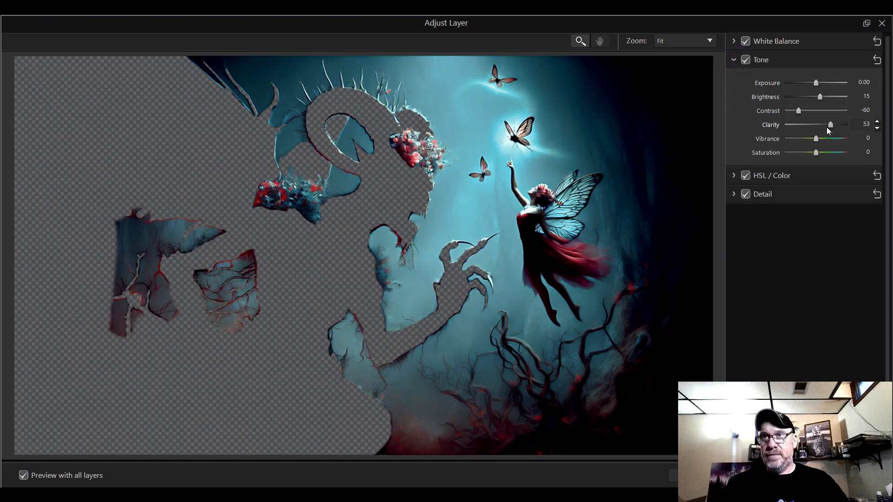
{"action": "left_click", "coordinate": [788, 177]}
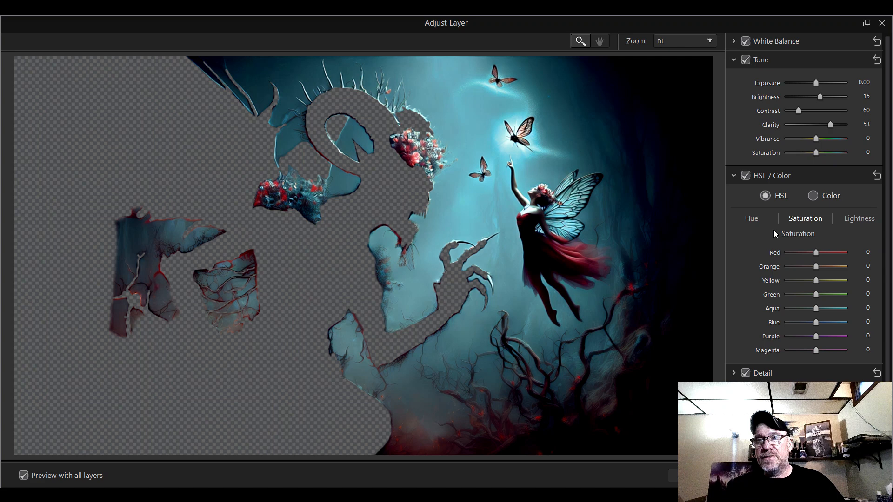
Step: Open the HSL Hue adjustments, try Red at 100 on the fairy at 100% zoom, and set it to -41
{"action": "left_click", "coordinate": [751, 219]}
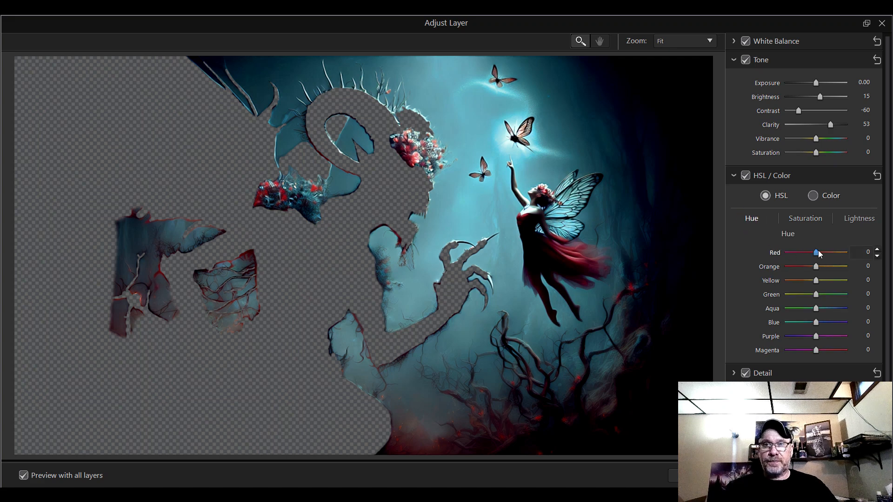
{"action": "left_click", "coordinate": [699, 43]}
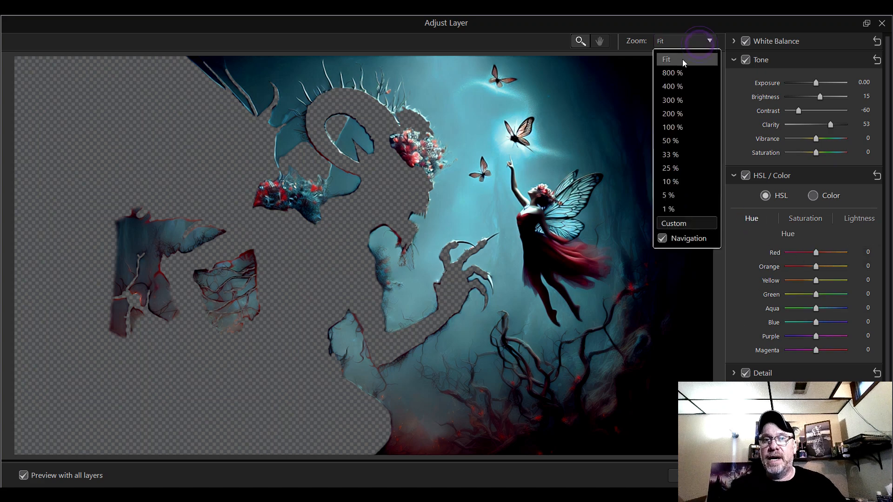
{"action": "left_click", "coordinate": [696, 132]}
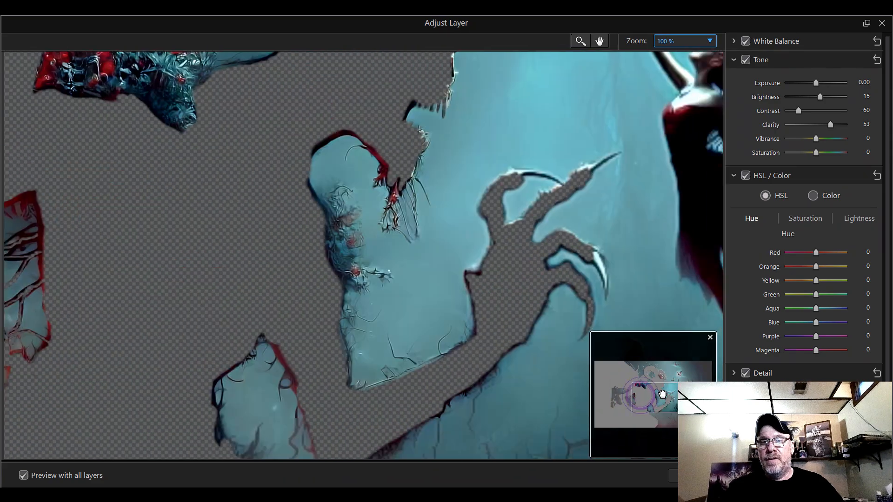
{"action": "left_click_drag", "start_coordinate": [662, 394], "coordinate": [687, 391]}
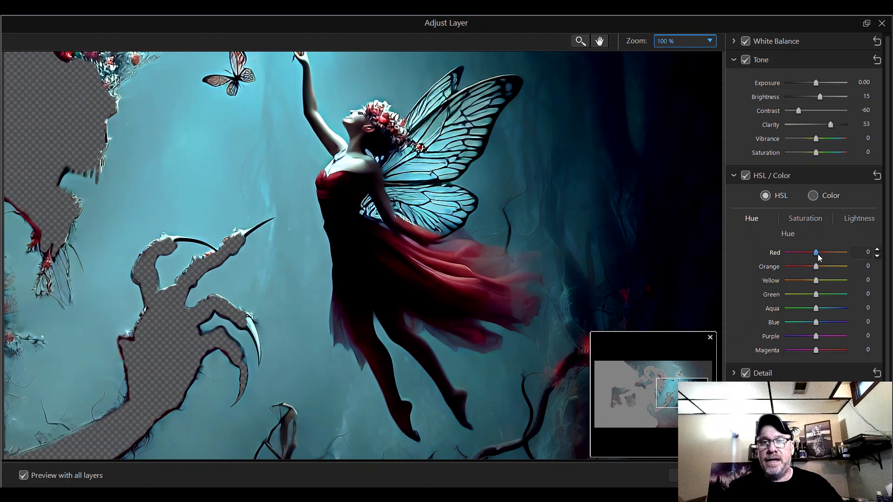
{"action": "left_click_drag", "start_coordinate": [816, 253], "coordinate": [858, 258]}
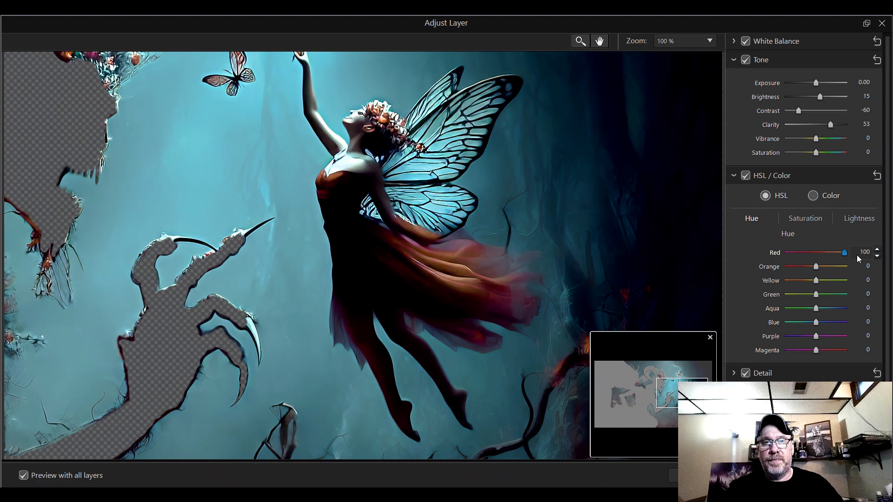
{"action": "left_click_drag", "start_coordinate": [801, 255], "coordinate": [768, 269]}
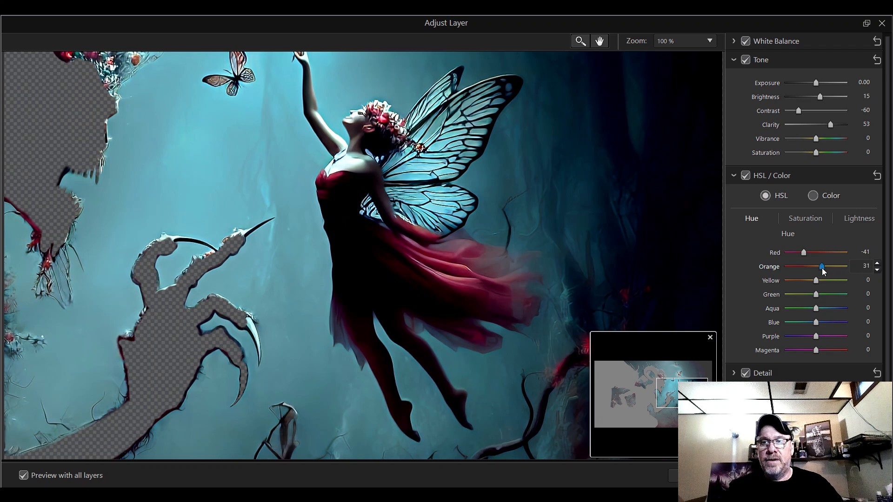
Step: Try shifting the Orange and Yellow hues, reset both to 0, and lower the Red hue to -100
{"action": "mouse_move", "coordinate": [816, 281]}
{"action": "left_mouse_down"}
{"action": "mouse_move", "coordinate": [786, 287]}
{"action": "mouse_move", "coordinate": [817, 286]}
{"action": "left_mouse_up"}
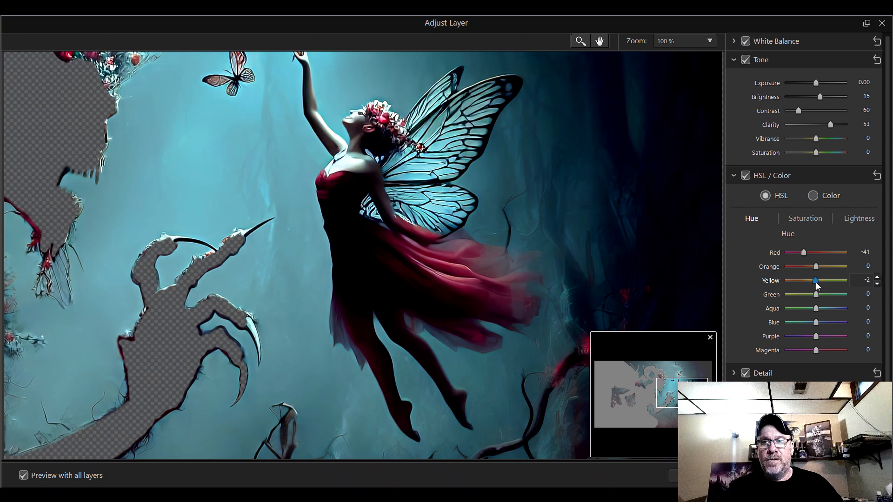
{"action": "double_click", "coordinate": [877, 277]}
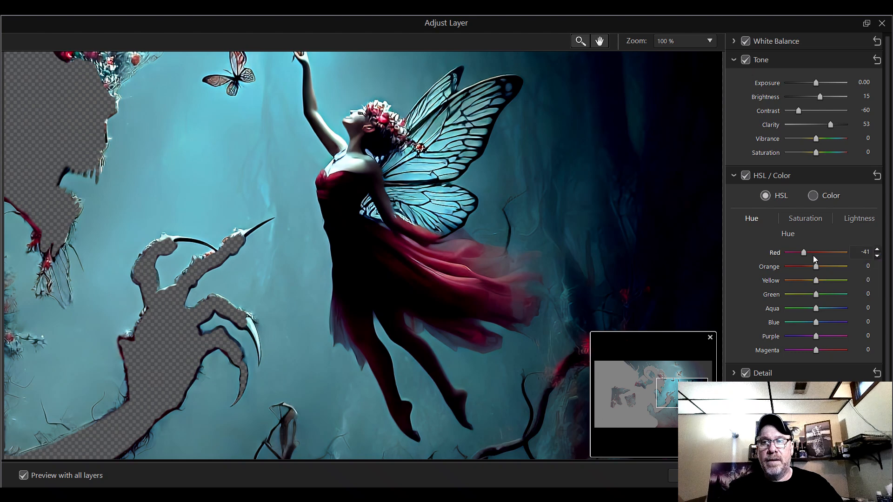
{"action": "left_click_drag", "start_coordinate": [803, 252], "coordinate": [763, 255]}
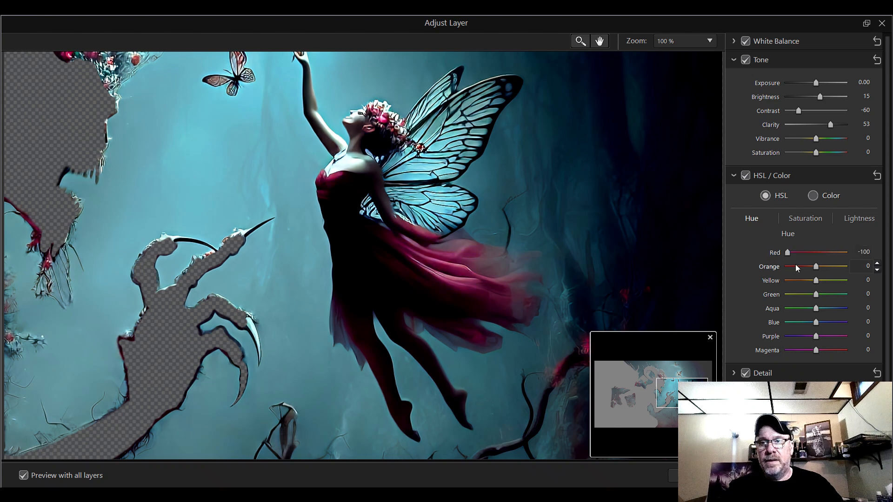
Step: Try shifting the Purple and Magenta hues, including Magenta at -100, and reset both to 0
{"action": "left_click_drag", "start_coordinate": [819, 337], "coordinate": [861, 352]}
{"action": "left_click_drag", "start_coordinate": [780, 349], "coordinate": [789, 352]}
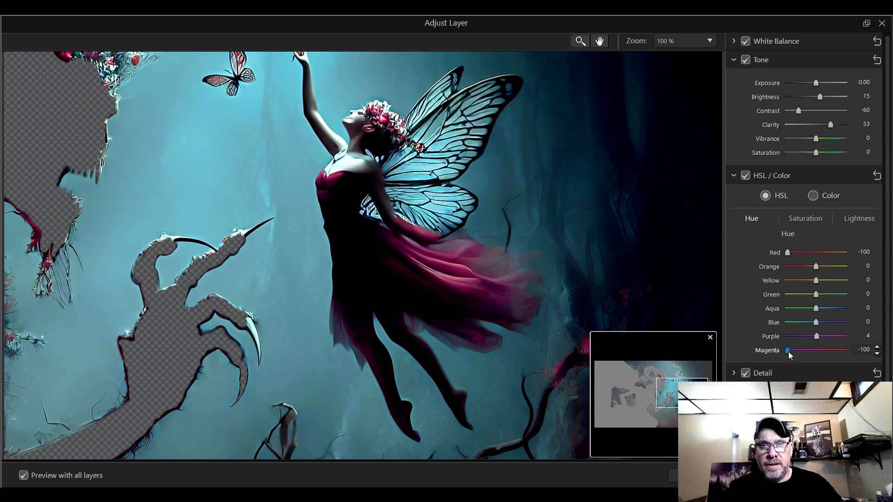
{"action": "left_click_drag", "start_coordinate": [851, 359], "coordinate": [810, 359]}
{"action": "double_click", "coordinate": [828, 353]}
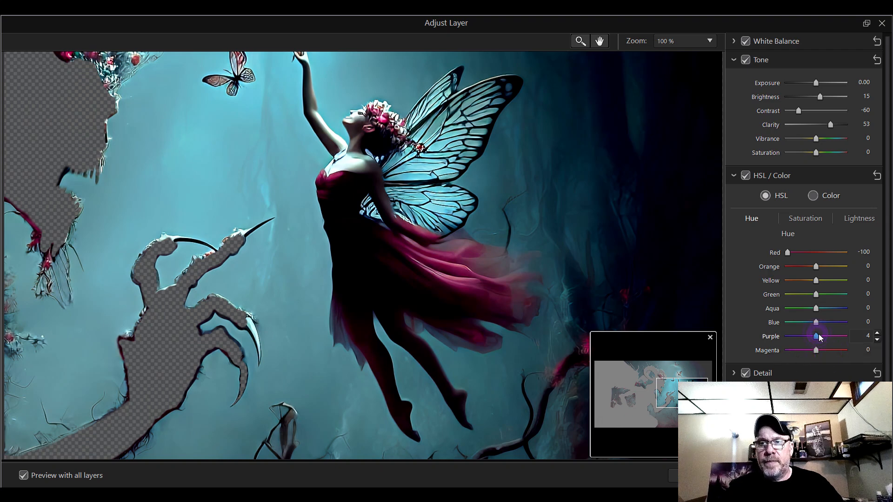
{"action": "double_click", "coordinate": [819, 335]}
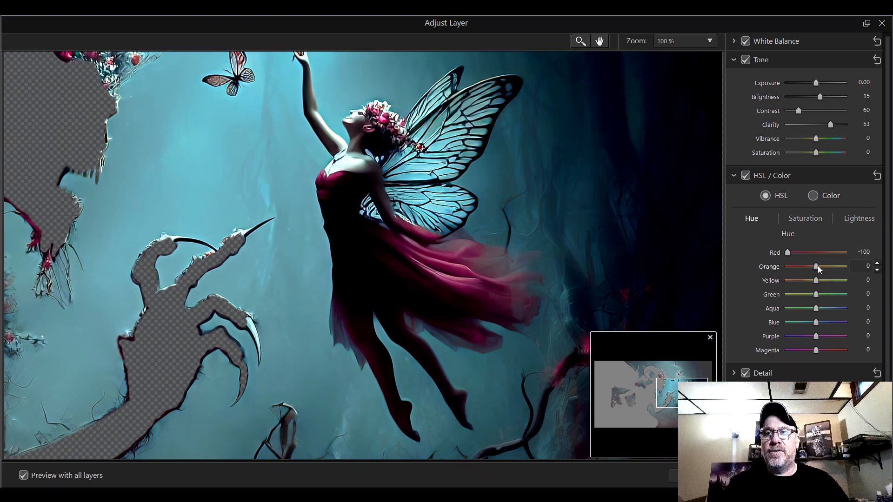
Step: Set the Red hue to -45, checking the color on the isolated flower fragments and the fairy's dress
{"action": "left_click_drag", "start_coordinate": [676, 395], "coordinate": [649, 386]}
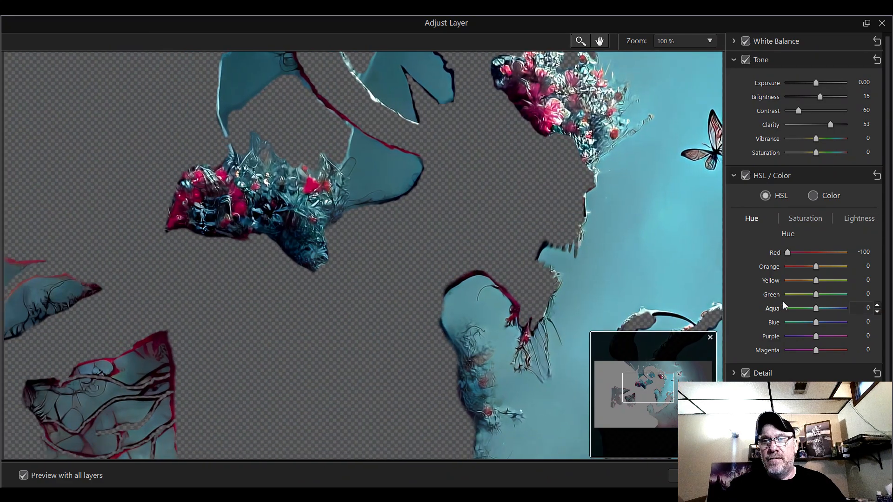
{"action": "mouse_move", "coordinate": [789, 255]}
{"action": "left_mouse_down"}
{"action": "mouse_move", "coordinate": [843, 254]}
{"action": "mouse_move", "coordinate": [805, 258]}
{"action": "left_mouse_up"}
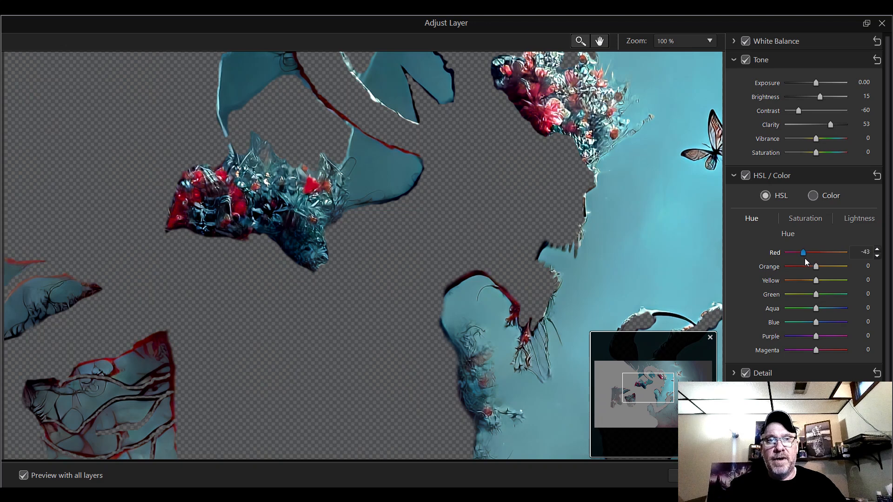
{"action": "left_click", "coordinate": [877, 249]}
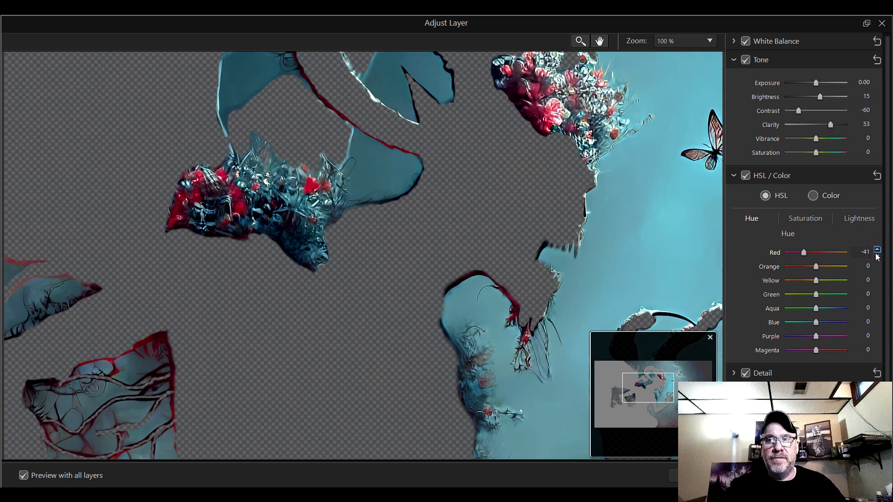
{"action": "left_click", "coordinate": [877, 256]}
{"action": "left_click", "coordinate": [876, 256]}
{"action": "left_click", "coordinate": [876, 256]}
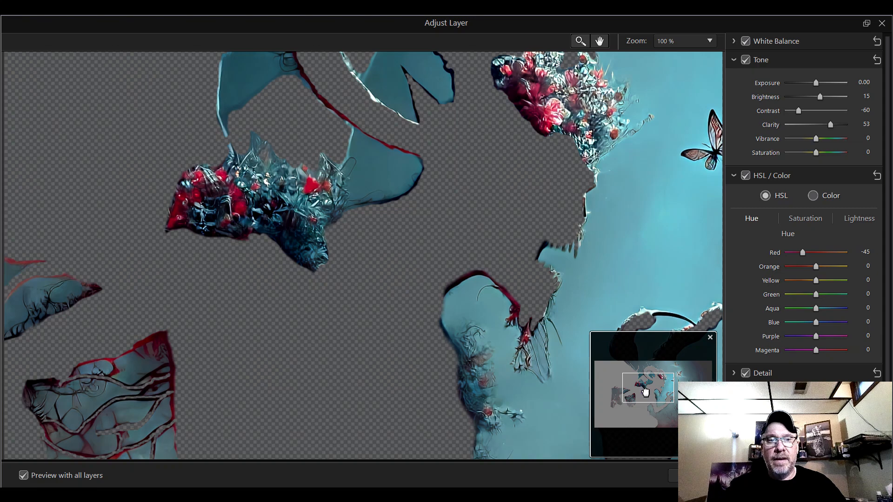
{"action": "left_click_drag", "start_coordinate": [645, 390], "coordinate": [682, 392]}
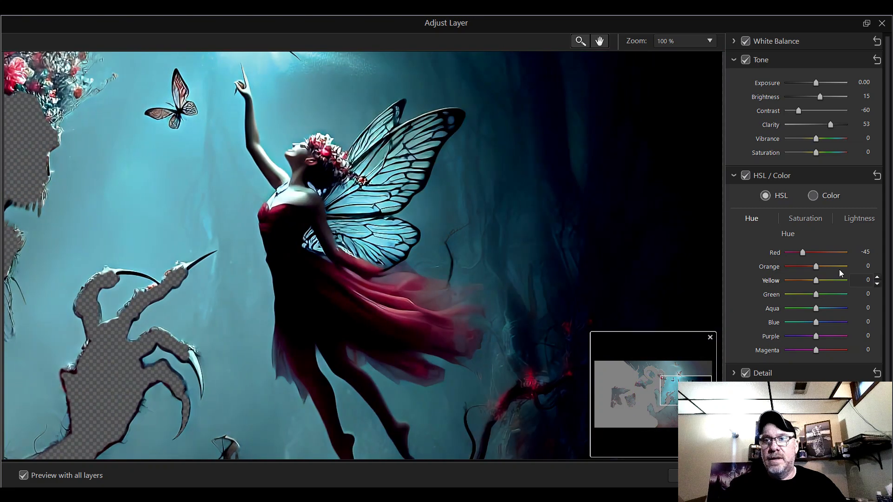
Step: Set the HSL Red saturation to 69, comparing it with 100 on the isolated flower fragments
{"action": "left_click", "coordinate": [814, 222]}
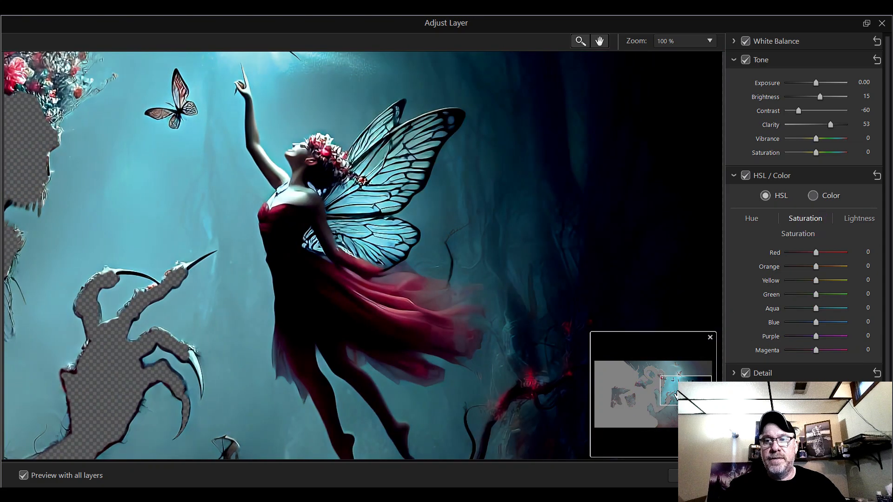
{"action": "mouse_move", "coordinate": [675, 395]}
{"action": "left_mouse_down"}
{"action": "mouse_move", "coordinate": [679, 409]}
{"action": "mouse_move", "coordinate": [680, 370]}
{"action": "mouse_move", "coordinate": [687, 391]}
{"action": "left_mouse_up"}
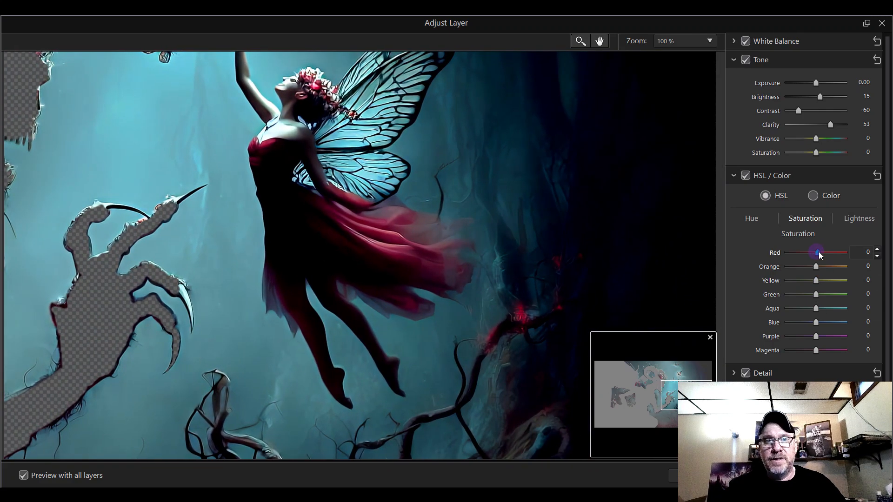
{"action": "left_click_drag", "start_coordinate": [818, 252], "coordinate": [836, 260]}
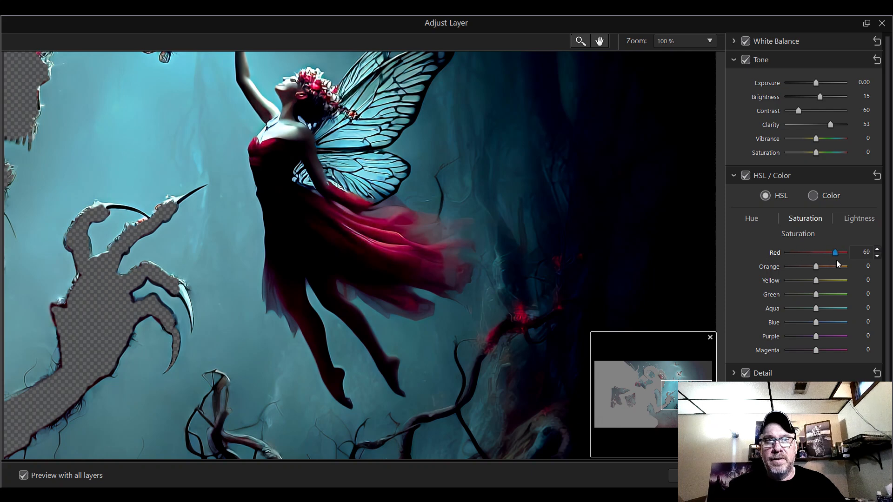
{"action": "left_click_drag", "start_coordinate": [671, 394], "coordinate": [641, 384]}
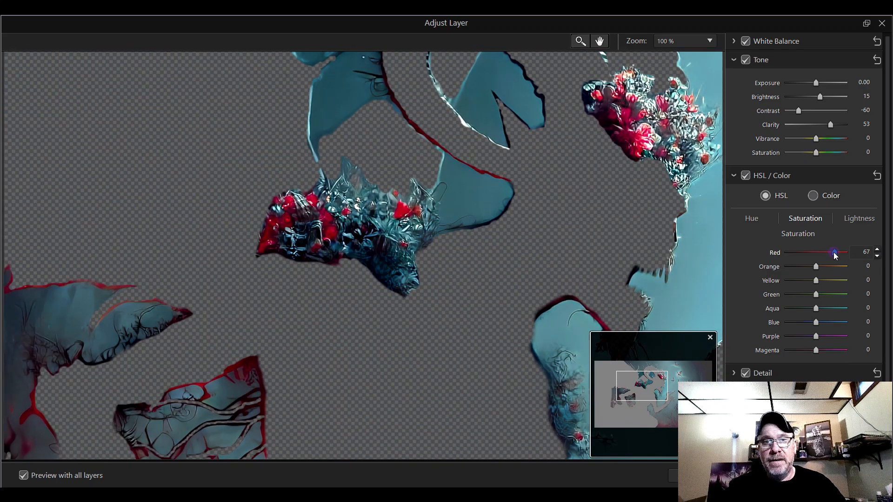
{"action": "mouse_move", "coordinate": [833, 252]}
{"action": "left_mouse_down"}
{"action": "mouse_move", "coordinate": [823, 252]}
{"action": "mouse_move", "coordinate": [843, 254]}
{"action": "left_mouse_up"}
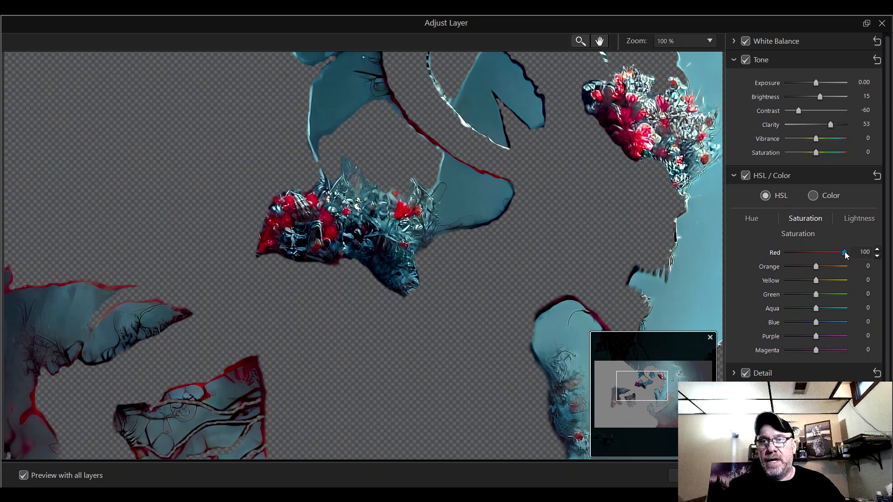
{"action": "left_click_drag", "start_coordinate": [834, 252], "coordinate": [834, 252]}
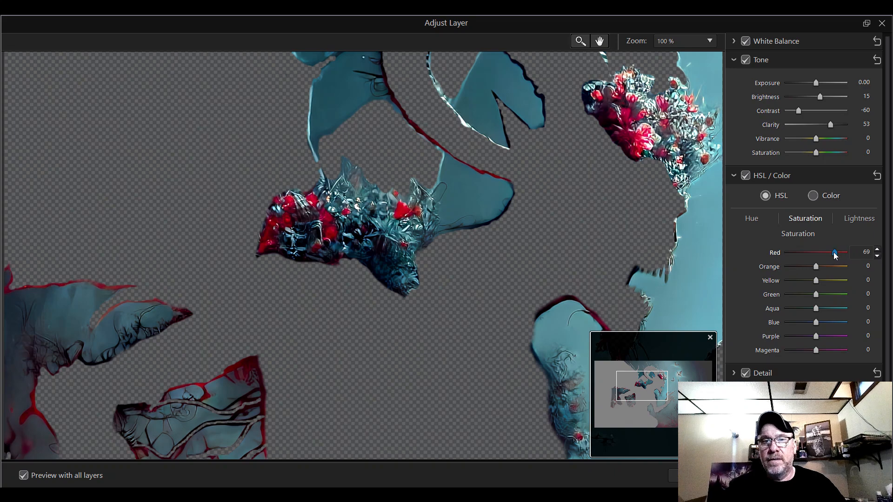
Step: Try the Red saturation at 100 on the fairy's dress and set it to 75
{"action": "left_click_drag", "start_coordinate": [655, 397], "coordinate": [701, 403]}
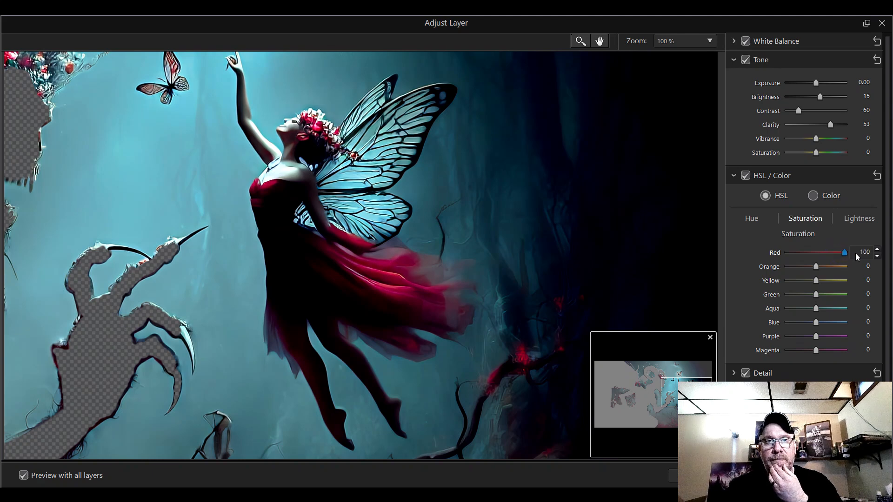
{"action": "left_click_drag", "start_coordinate": [836, 256], "coordinate": [830, 257]}
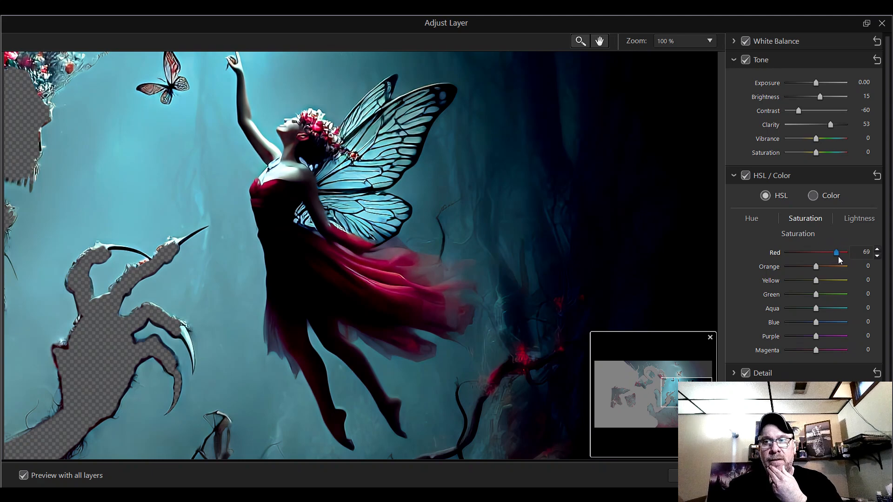
{"action": "mouse_move", "coordinate": [684, 389]}
{"action": "left_mouse_down"}
{"action": "mouse_move", "coordinate": [650, 382]}
{"action": "mouse_move", "coordinate": [688, 394]}
{"action": "left_mouse_up"}
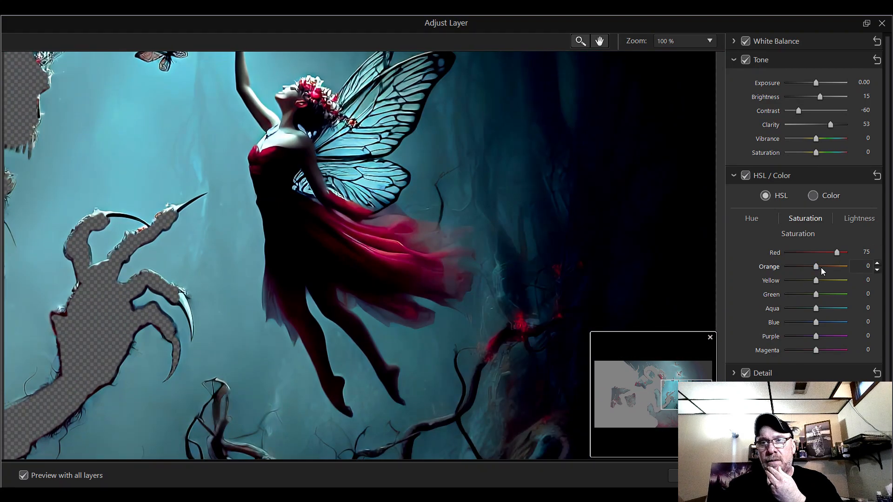
Step: Try different Orange saturation values on the fairy and reset the Orange saturation to 0
{"action": "left_click_drag", "start_coordinate": [819, 267], "coordinate": [791, 273]}
{"action": "left_click_drag", "start_coordinate": [824, 273], "coordinate": [819, 271]}
{"action": "double_click", "coordinate": [819, 270]}
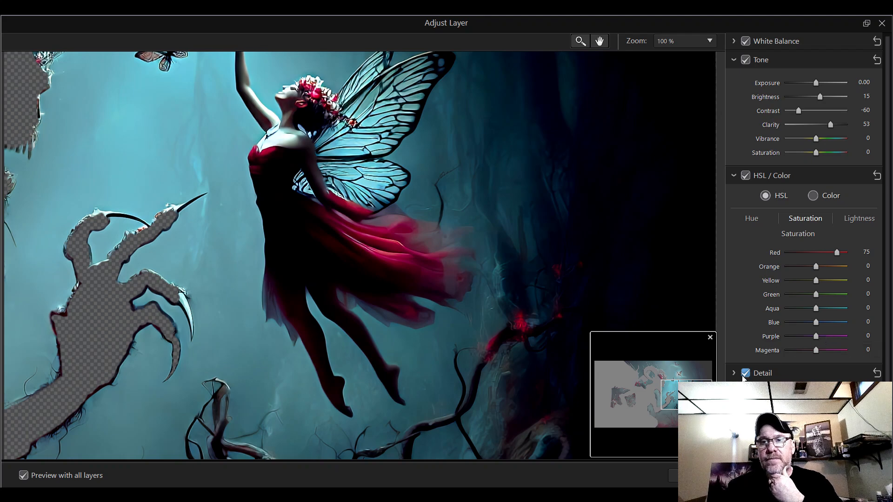
Step: Open the HSL Lightness adjustments, try Red at 10 on the fairy's dress, and reset it to 0
{"action": "left_click_drag", "start_coordinate": [686, 394], "coordinate": [709, 380]}
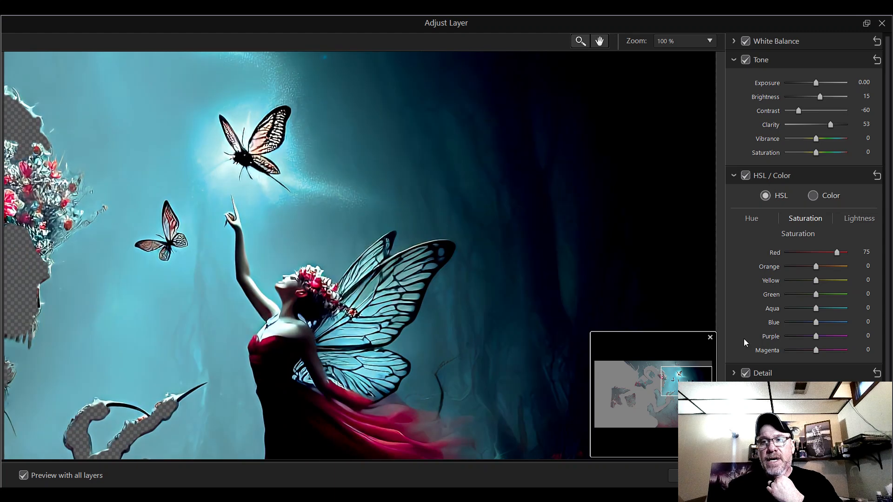
{"action": "left_click", "coordinate": [859, 218]}
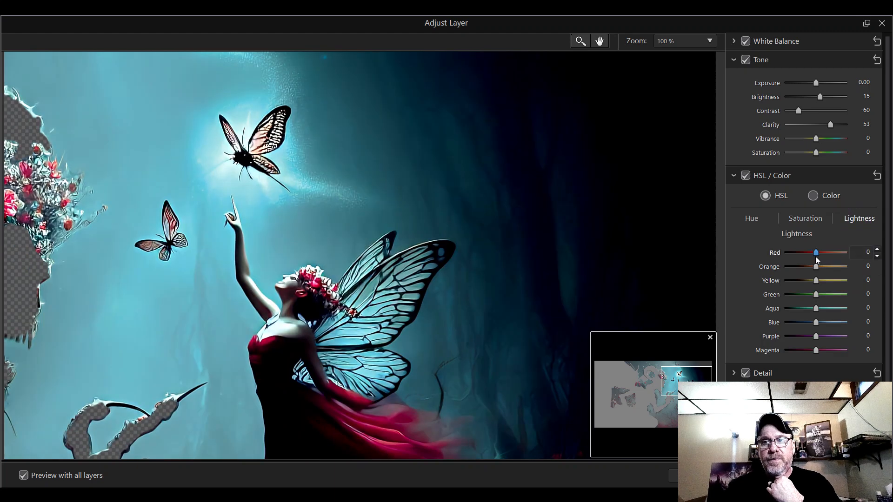
{"action": "left_click_drag", "start_coordinate": [699, 375], "coordinate": [700, 381]}
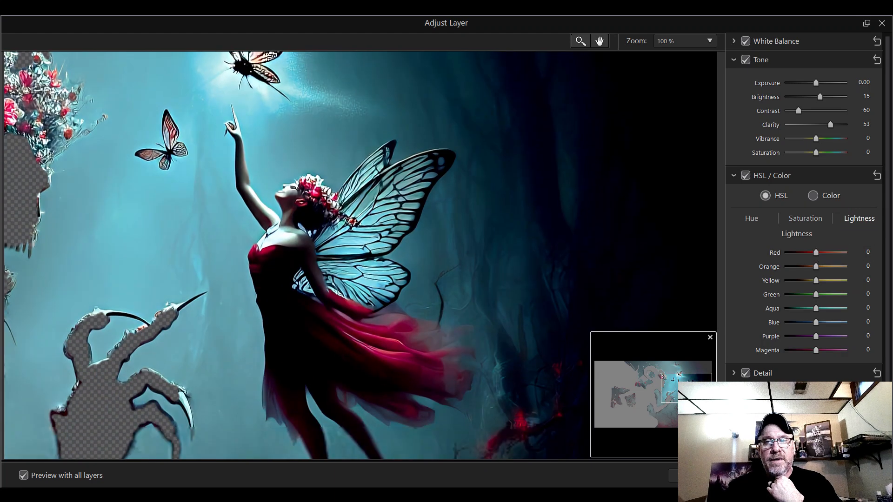
{"action": "mouse_move", "coordinate": [817, 252]}
{"action": "left_mouse_down"}
{"action": "mouse_move", "coordinate": [796, 259]}
{"action": "mouse_move", "coordinate": [854, 258]}
{"action": "mouse_move", "coordinate": [828, 260]}
{"action": "left_mouse_up"}
{"action": "double_click", "coordinate": [820, 258]}
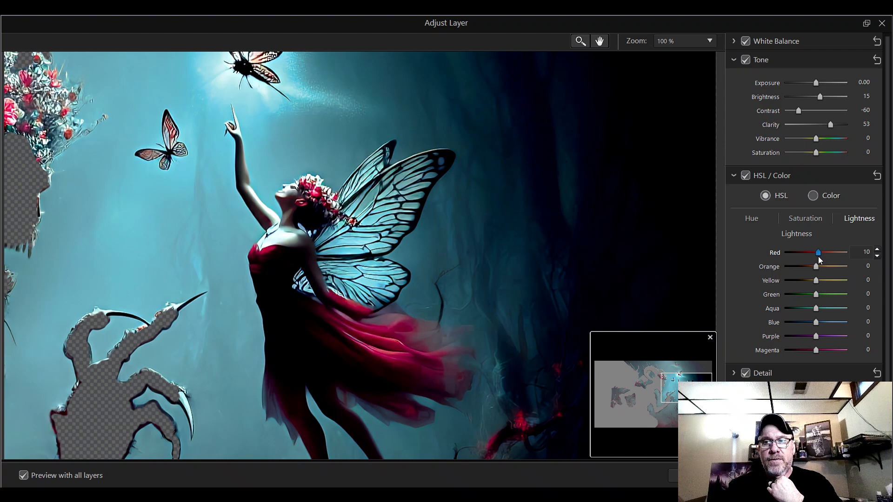
{"action": "double_click", "coordinate": [825, 254]}
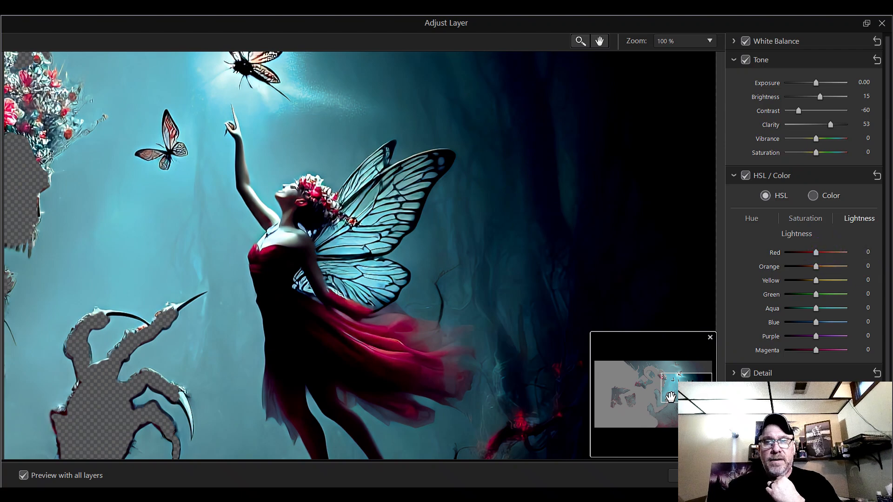
Step: Try the Red lightness at 100 on the isolated flower fragments and set it to 29
{"action": "left_click_drag", "start_coordinate": [670, 393], "coordinate": [652, 386]}
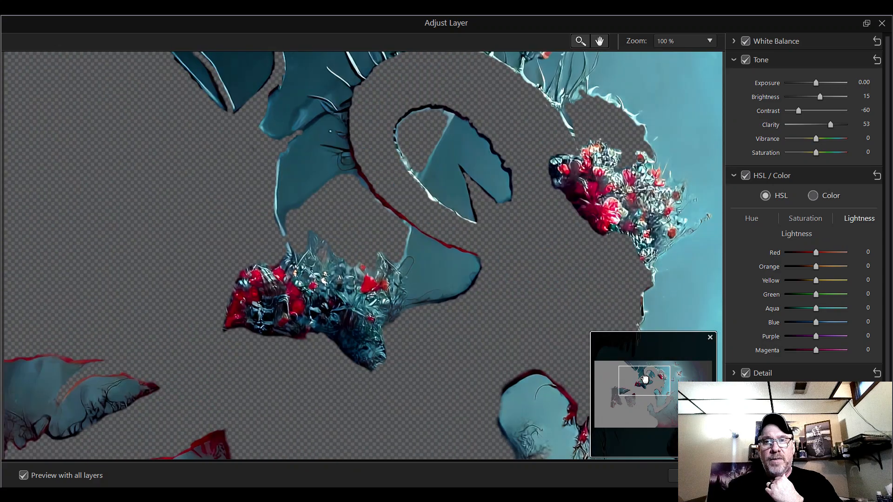
{"action": "left_click_drag", "start_coordinate": [842, 255], "coordinate": [858, 256]}
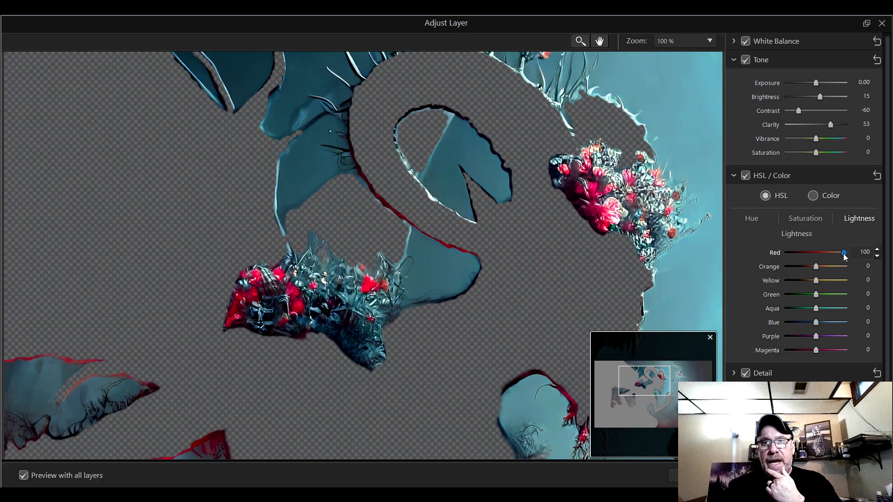
{"action": "mouse_move", "coordinate": [830, 257]}
{"action": "left_mouse_down"}
{"action": "mouse_move", "coordinate": [776, 263]}
{"action": "mouse_move", "coordinate": [826, 254]}
{"action": "left_mouse_up"}
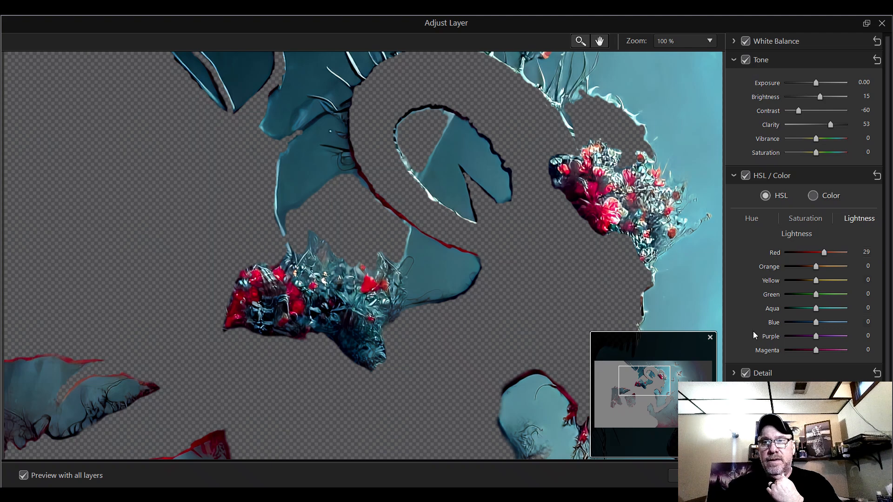
Step: Set the Red lightness to 30 and check its effect on the fairy's dress and the whole image
{"action": "left_click", "coordinate": [877, 251]}
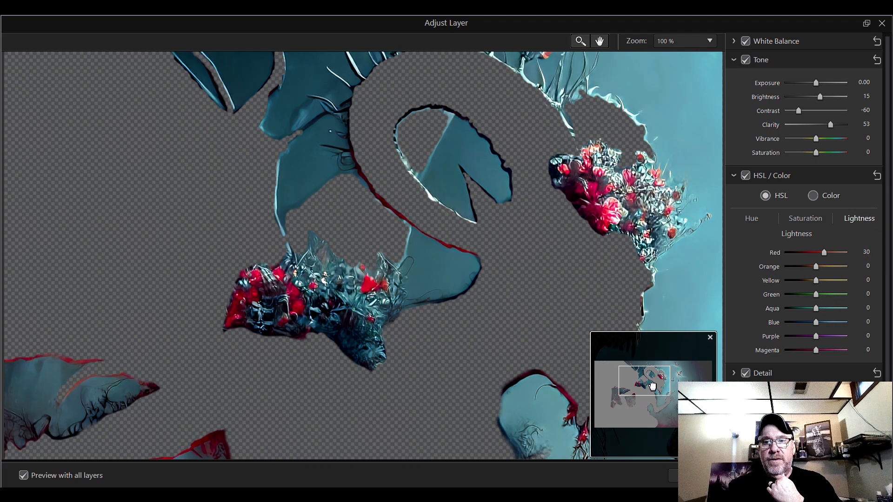
{"action": "left_click_drag", "start_coordinate": [650, 380], "coordinate": [696, 406]}
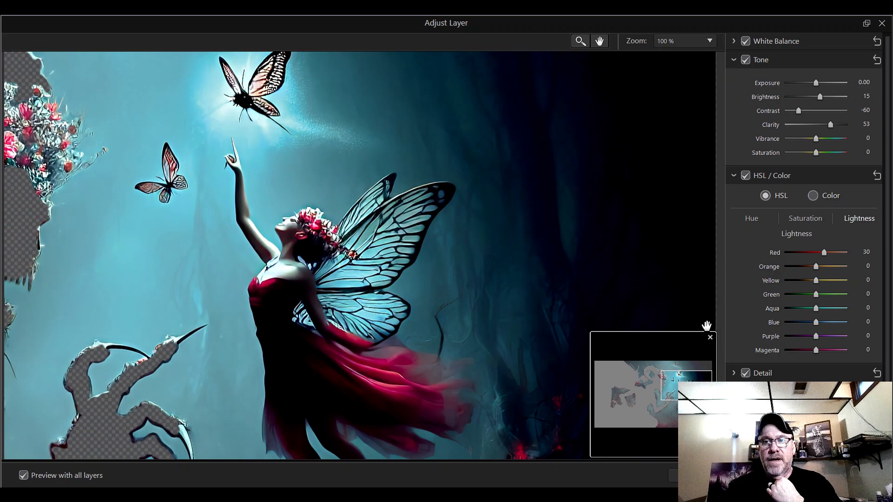
{"action": "left_click", "coordinate": [701, 43]}
{"action": "left_click", "coordinate": [696, 59]}
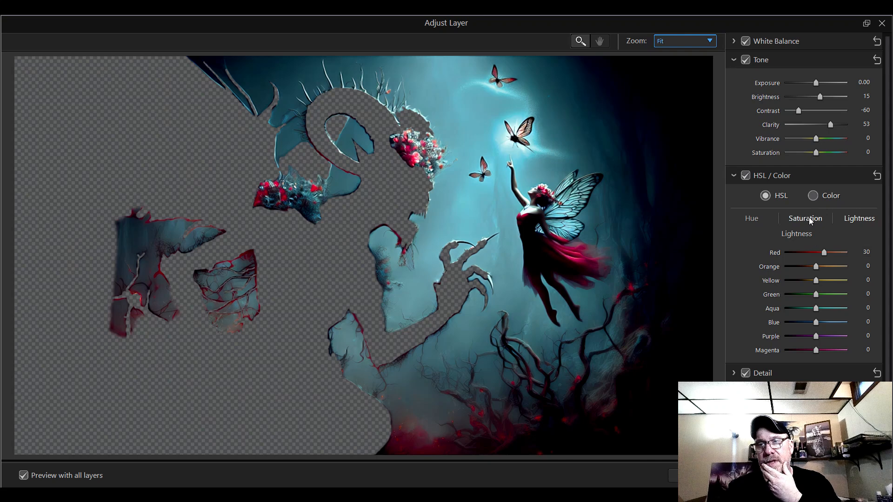
Step: Shift the background hues, trying Blue at 33 and Aqua at 100, and set Blue to 20 and Aqua to 57
{"action": "left_click", "coordinate": [754, 219]}
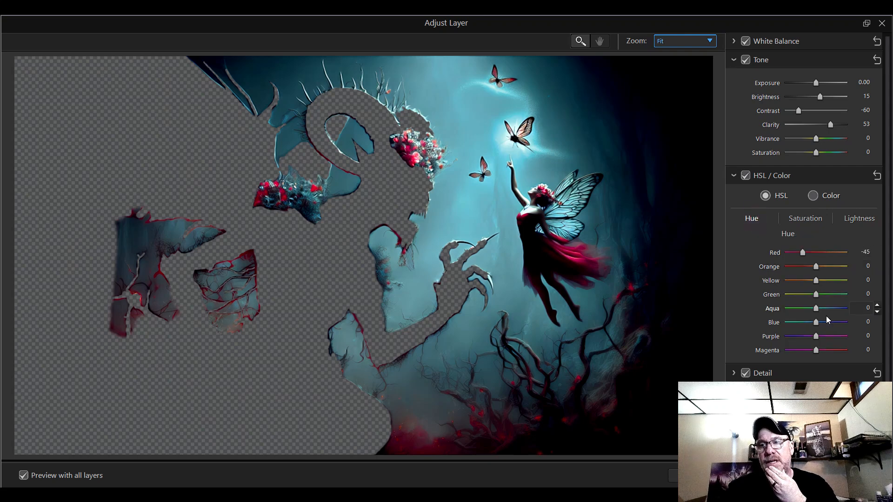
{"action": "mouse_move", "coordinate": [819, 322]}
{"action": "left_mouse_down"}
{"action": "mouse_move", "coordinate": [832, 325]}
{"action": "mouse_move", "coordinate": [789, 331]}
{"action": "mouse_move", "coordinate": [825, 332]}
{"action": "left_mouse_up"}
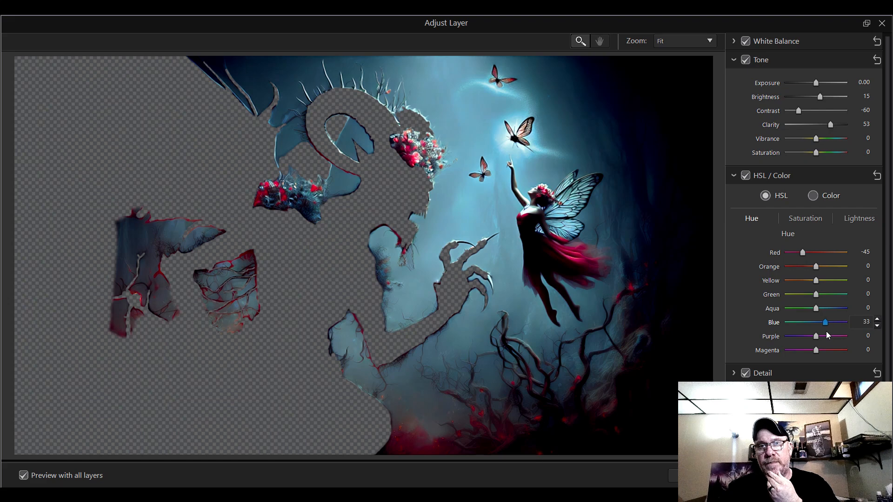
{"action": "left_click_drag", "start_coordinate": [816, 309], "coordinate": [843, 310]}
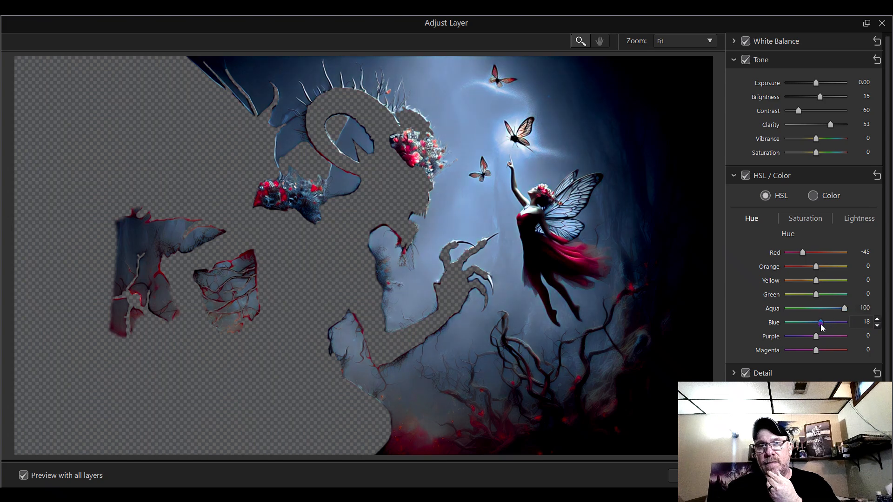
{"action": "left_click_drag", "start_coordinate": [821, 326], "coordinate": [832, 327]}
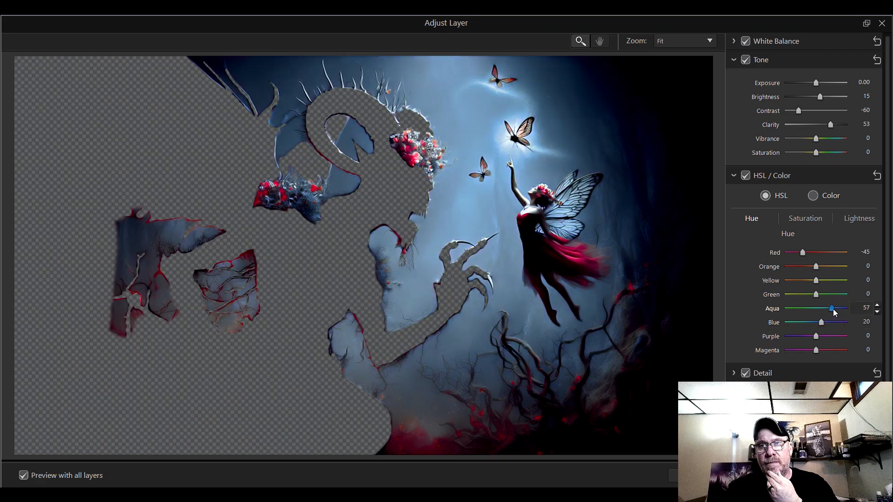
Step: Set the HSL saturation of Blue to 59 and of Aqua to 73 for the background
{"action": "left_click", "coordinate": [817, 221]}
{"action": "left_click_drag", "start_coordinate": [816, 322], "coordinate": [836, 323]}
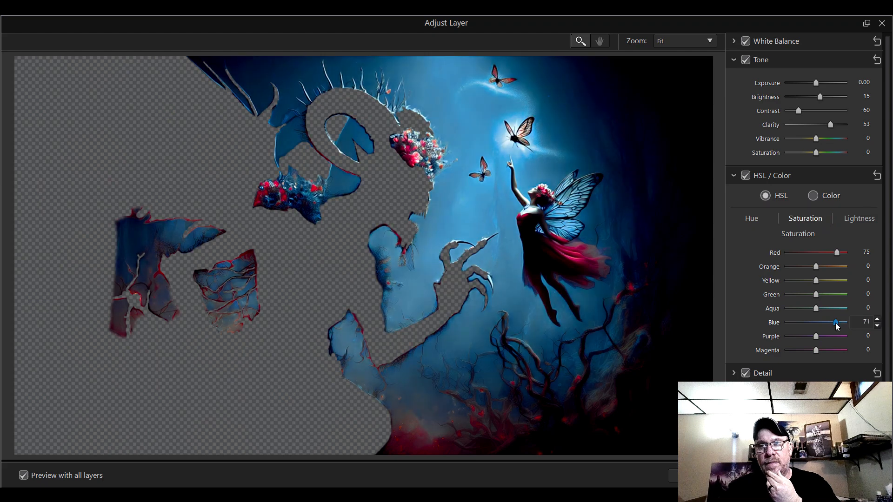
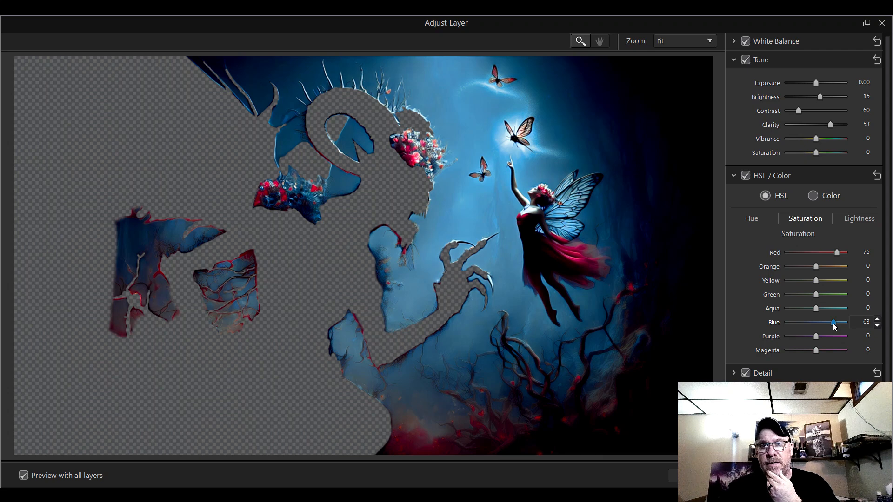
{"action": "mouse_move", "coordinate": [833, 322]}
{"action": "left_mouse_down"}
{"action": "mouse_move", "coordinate": [832, 310]}
{"action": "mouse_move", "coordinate": [840, 311]}
{"action": "left_mouse_up"}
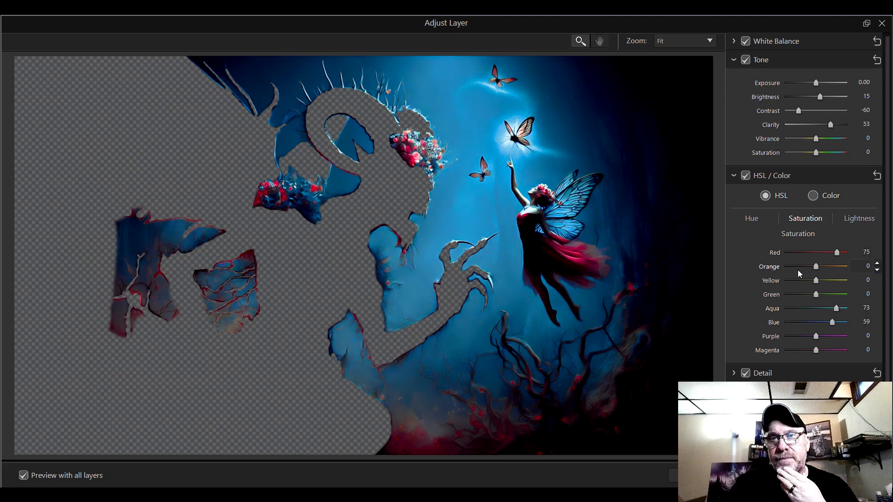
Step: Set the HSL lightness of Blue to 49 and of Aqua to 82, and check the glow around the butterflies
{"action": "left_click", "coordinate": [855, 221]}
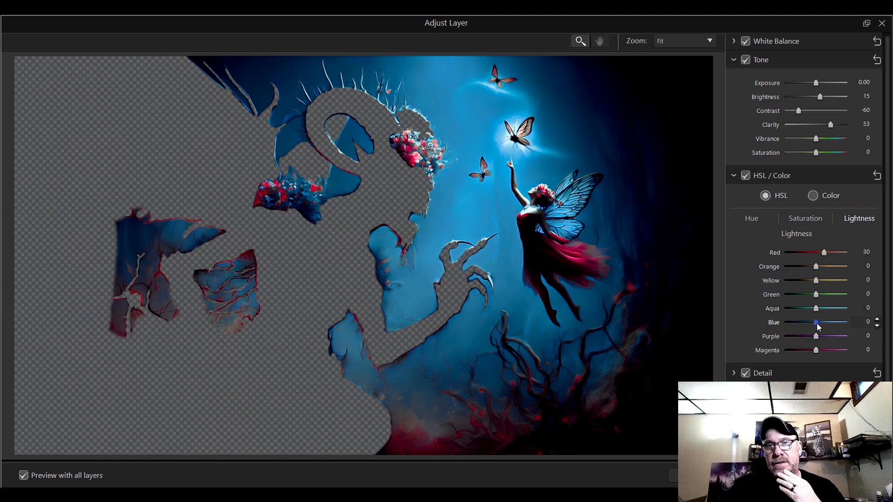
{"action": "left_click_drag", "start_coordinate": [816, 323], "coordinate": [831, 323]}
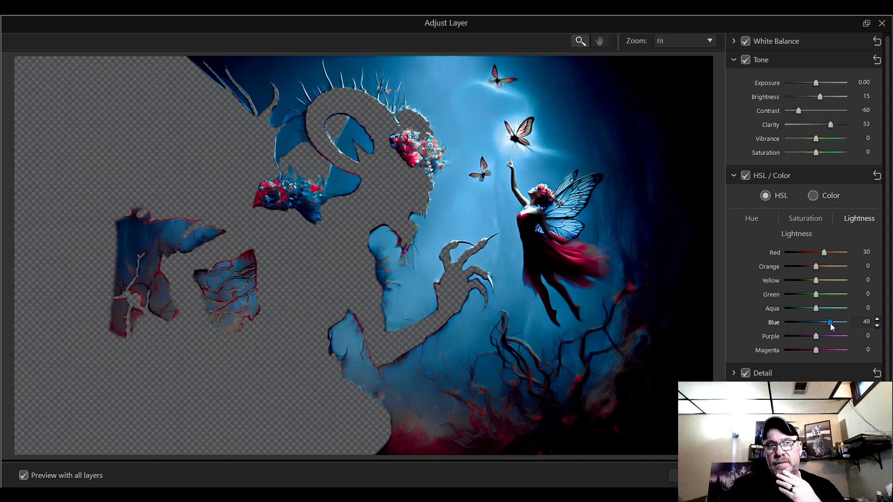
{"action": "left_click_drag", "start_coordinate": [817, 309], "coordinate": [842, 310]}
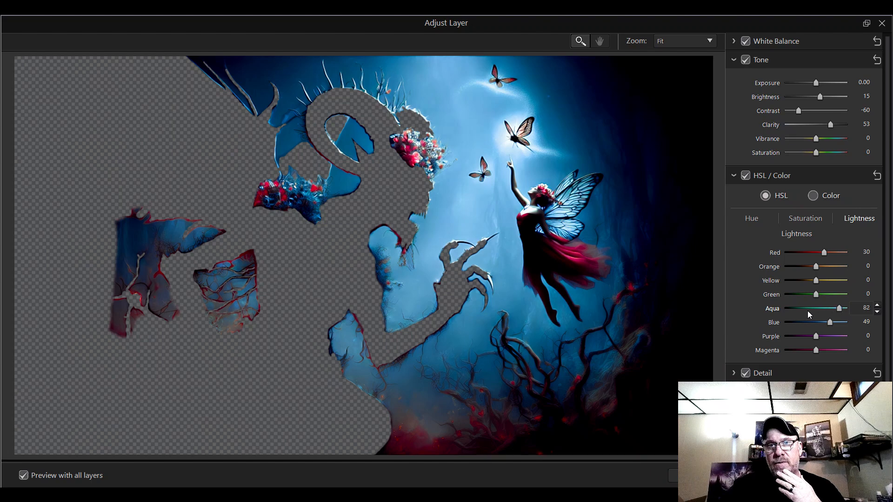
{"action": "left_click", "coordinate": [684, 40]}
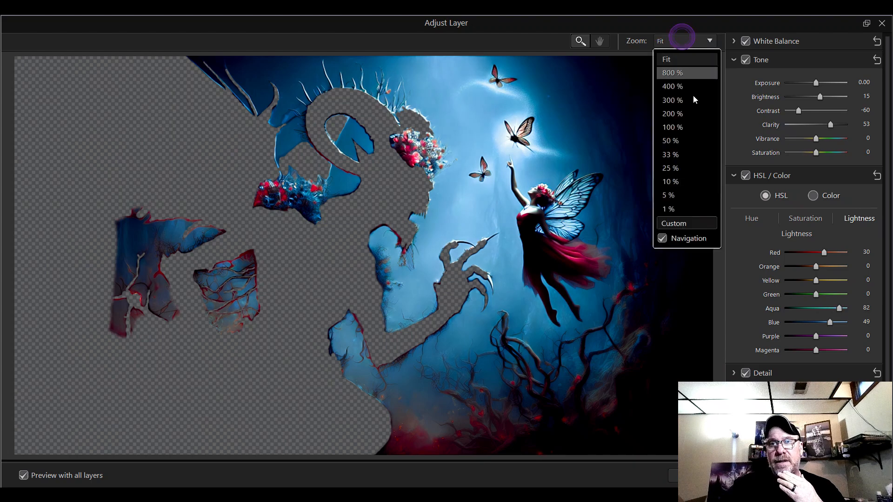
{"action": "left_click", "coordinate": [689, 129]}
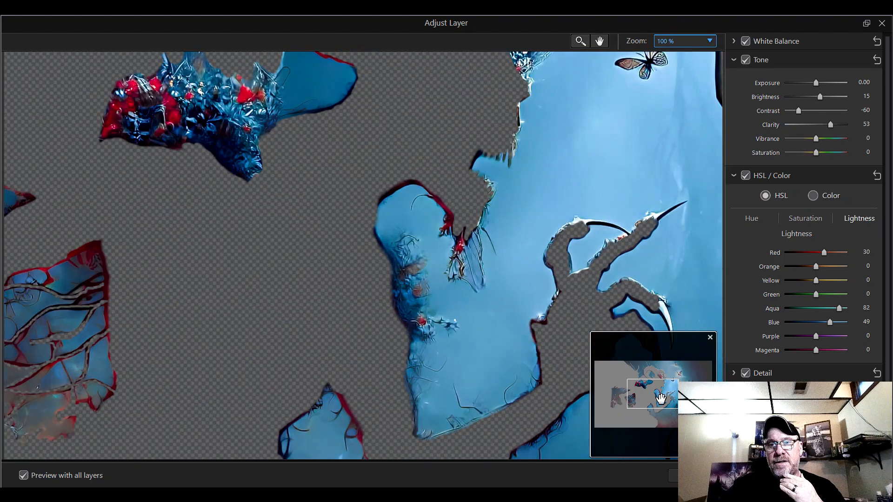
{"action": "left_click_drag", "start_coordinate": [659, 395], "coordinate": [701, 370]}
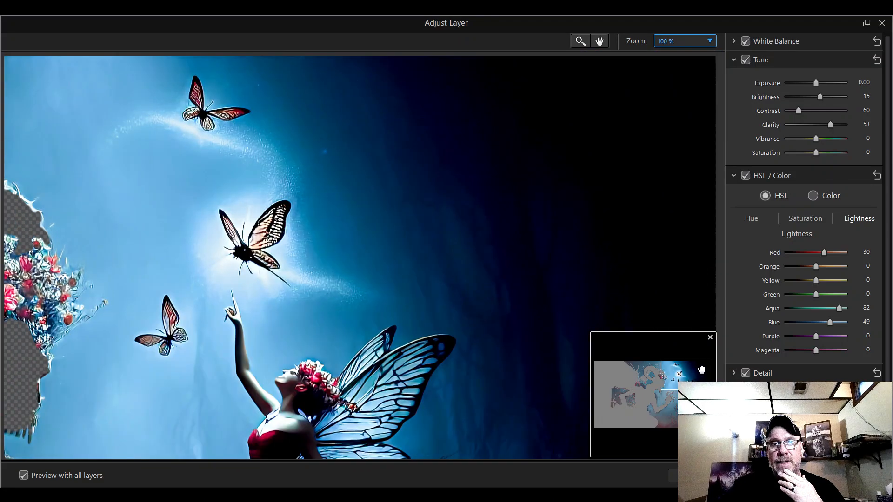
{"action": "left_click", "coordinate": [689, 43]}
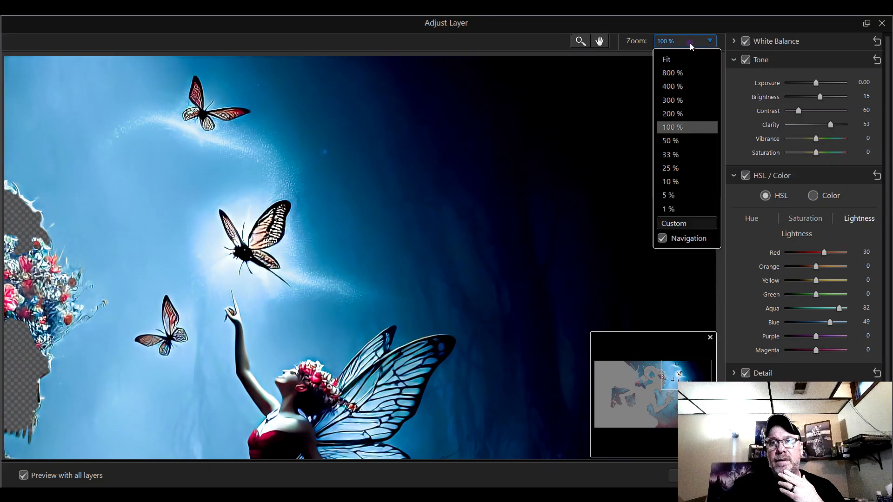
{"action": "left_click", "coordinate": [687, 58]}
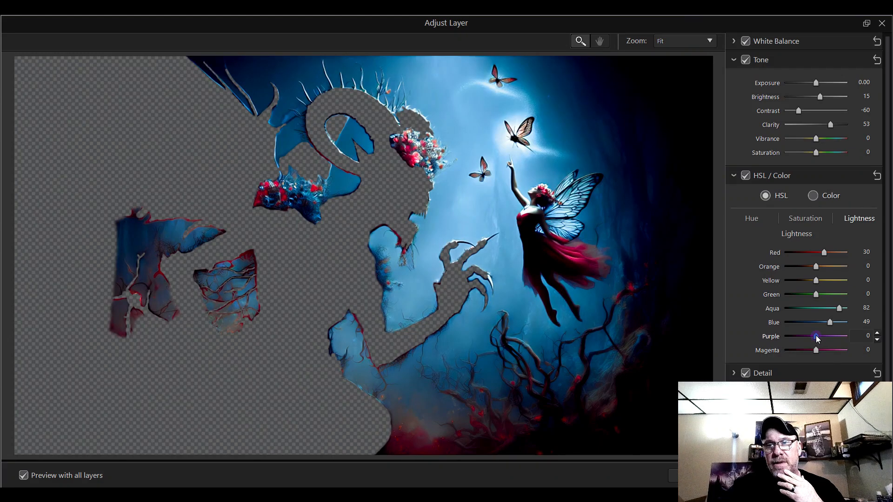
Step: Try the Purple lightness at 100 and reset it to 0
{"action": "left_click_drag", "start_coordinate": [816, 335], "coordinate": [840, 342]}
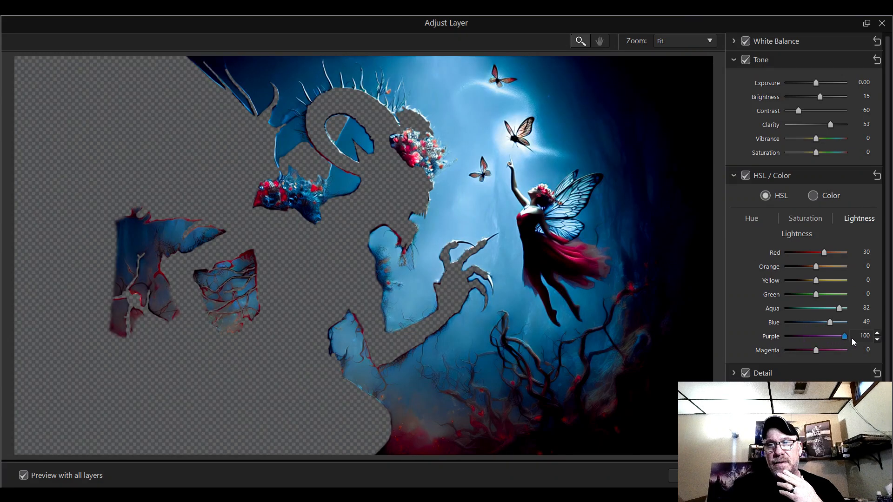
{"action": "left_click_drag", "start_coordinate": [776, 336], "coordinate": [812, 336]}
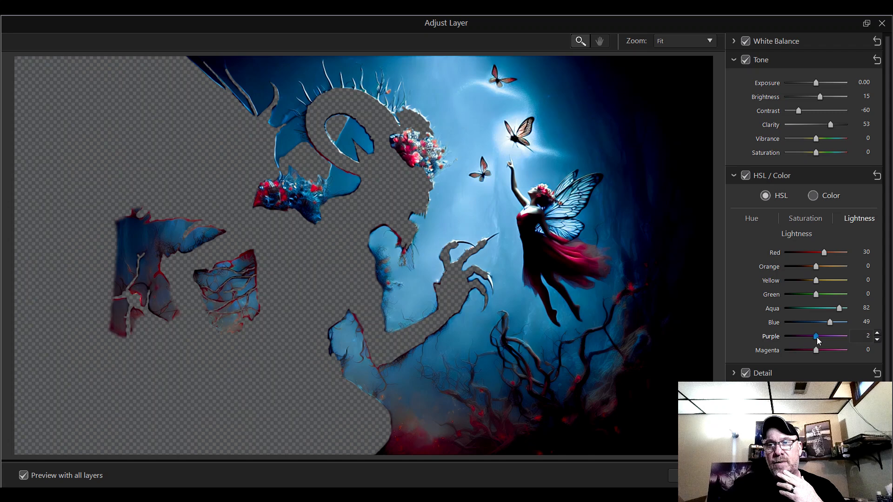
{"action": "double_click", "coordinate": [825, 336]}
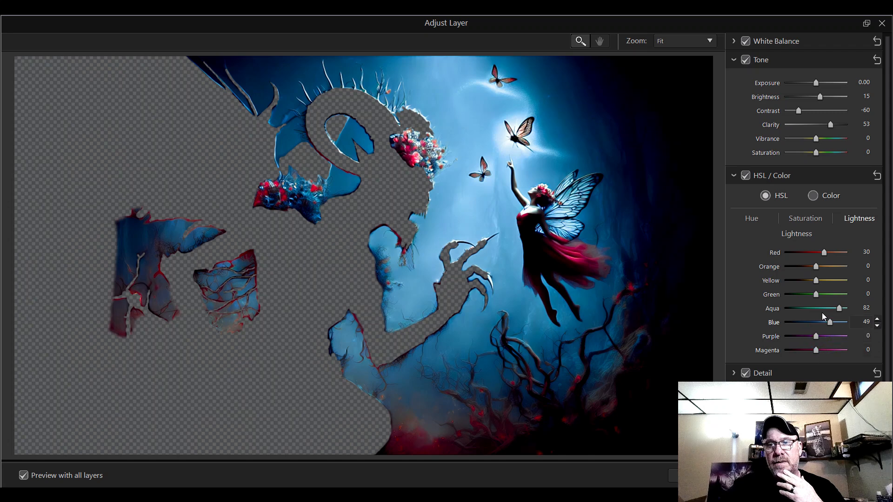
Step: Try the Purple saturation at 100 and reset it to 0
{"action": "left_click", "coordinate": [811, 218]}
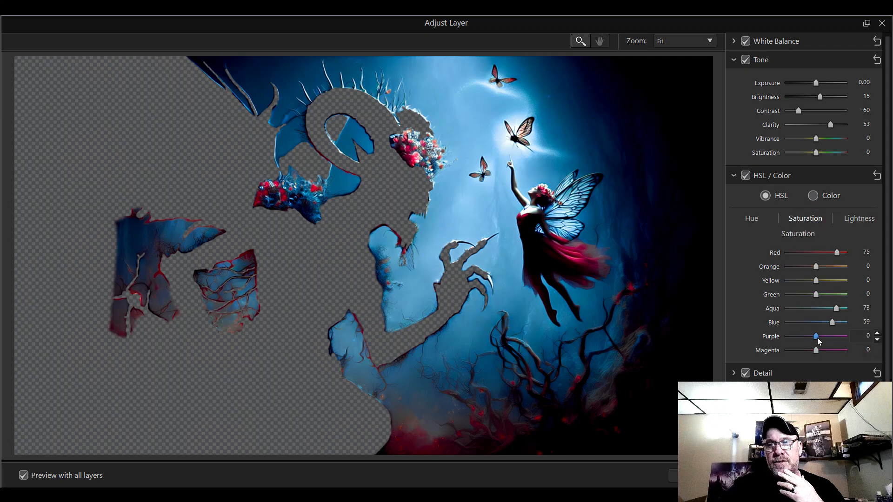
{"action": "left_click_drag", "start_coordinate": [846, 340], "coordinate": [841, 340]}
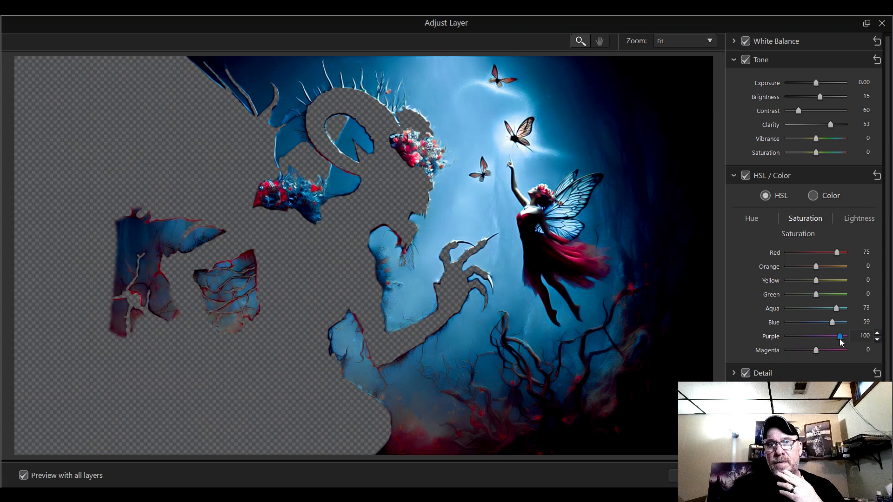
{"action": "left_click_drag", "start_coordinate": [782, 339], "coordinate": [816, 336]}
{"action": "double_click", "coordinate": [824, 335]}
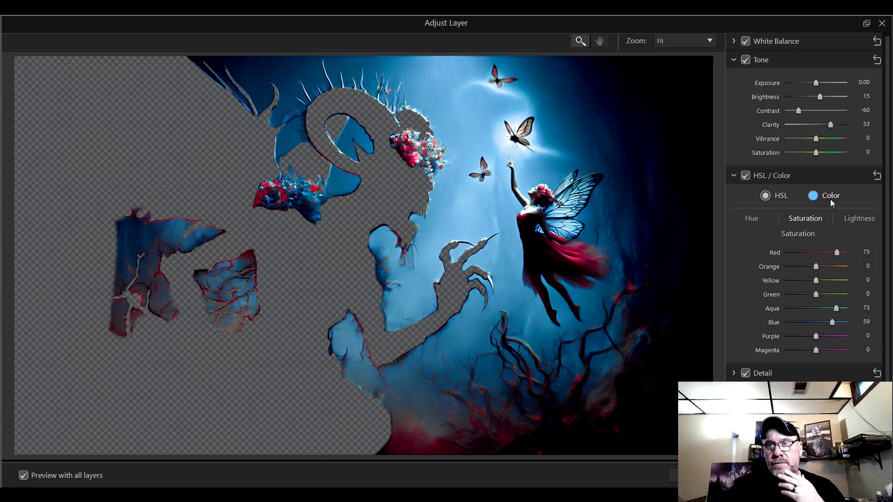
Step: Raise the Red lightness to 59 while checking the fairy's dress at 100 % zoom
{"action": "left_click", "coordinate": [669, 40]}
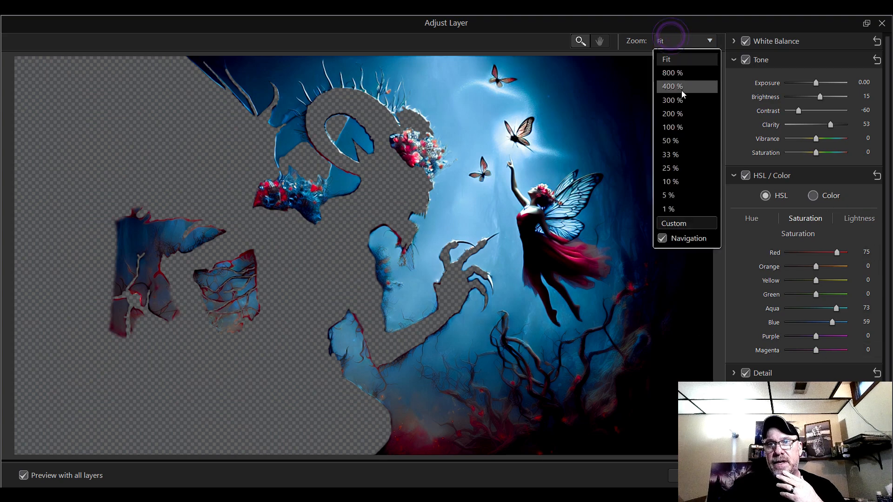
{"action": "left_click", "coordinate": [692, 127]}
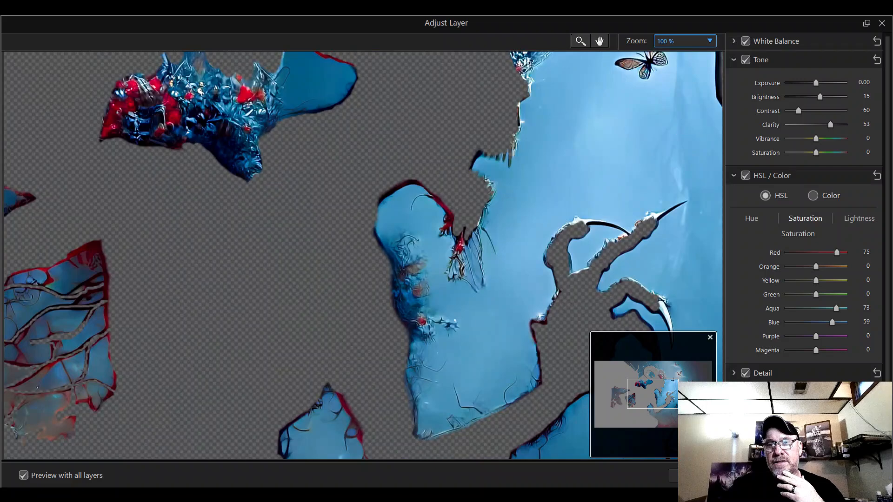
{"action": "left_click_drag", "start_coordinate": [653, 394], "coordinate": [686, 393]}
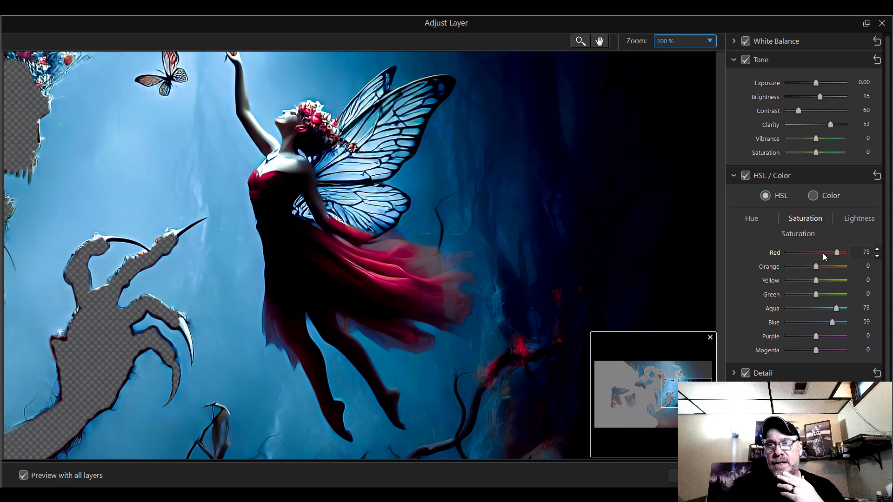
{"action": "left_click", "coordinate": [863, 218]}
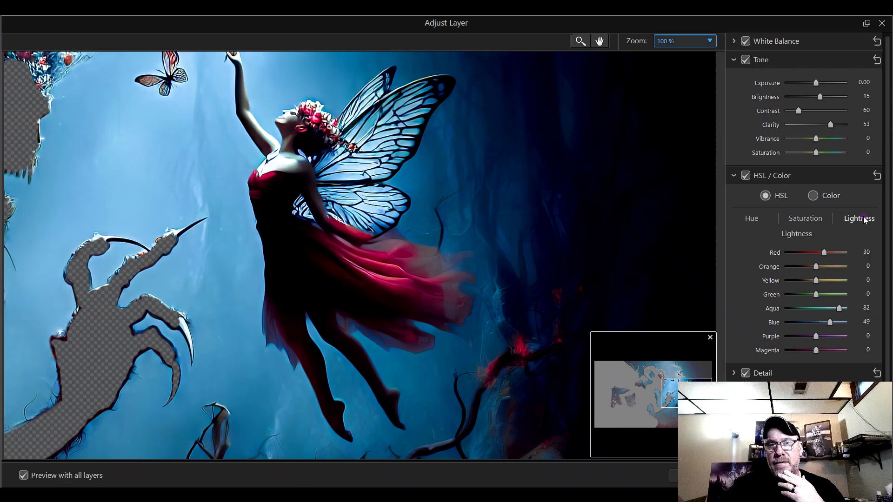
{"action": "left_click", "coordinate": [827, 255]}
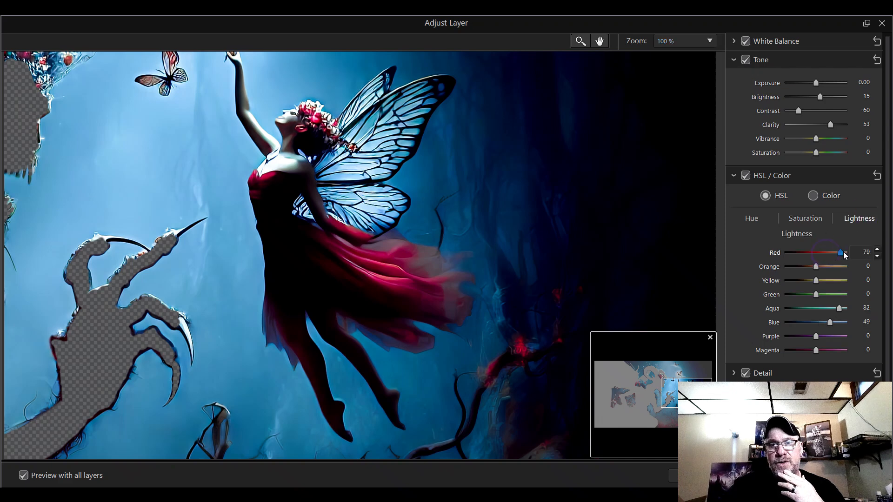
{"action": "left_click_drag", "start_coordinate": [843, 253], "coordinate": [846, 252]}
{"action": "mouse_move", "coordinate": [829, 250]}
{"action": "left_mouse_down"}
{"action": "mouse_move", "coordinate": [813, 250]}
{"action": "mouse_move", "coordinate": [834, 249]}
{"action": "left_mouse_up"}
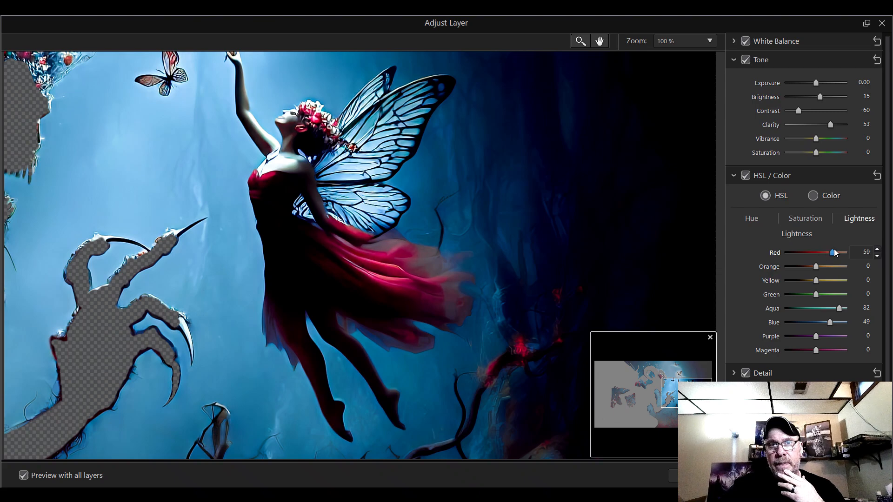
Step: Set the Blue lightness to 61, try the Aqua lightness at 72 on the lower branches, and set Aqua to 56
{"action": "mouse_move", "coordinate": [686, 393]}
{"action": "left_mouse_down"}
{"action": "mouse_move", "coordinate": [657, 384]}
{"action": "mouse_move", "coordinate": [687, 398]}
{"action": "left_mouse_up"}
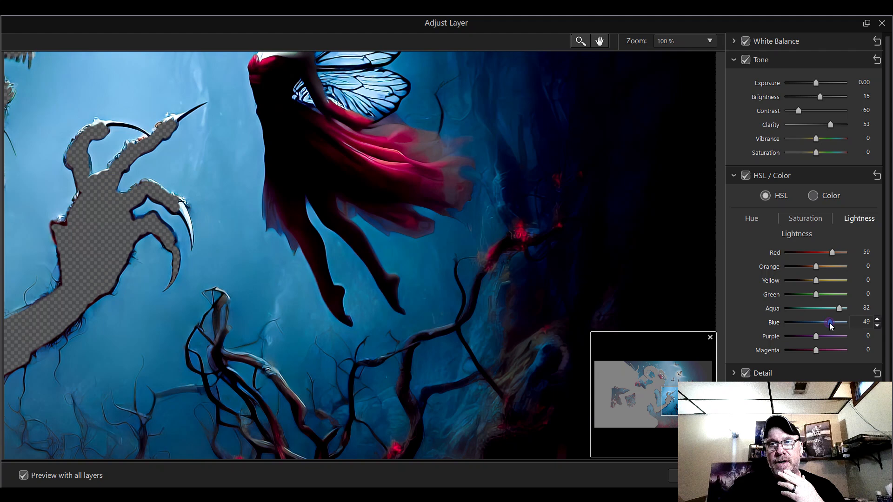
{"action": "mouse_move", "coordinate": [829, 322]}
{"action": "left_mouse_down"}
{"action": "mouse_move", "coordinate": [858, 323]}
{"action": "mouse_move", "coordinate": [837, 324]}
{"action": "mouse_move", "coordinate": [832, 308]}
{"action": "mouse_move", "coordinate": [819, 309]}
{"action": "mouse_move", "coordinate": [836, 309]}
{"action": "left_mouse_up"}
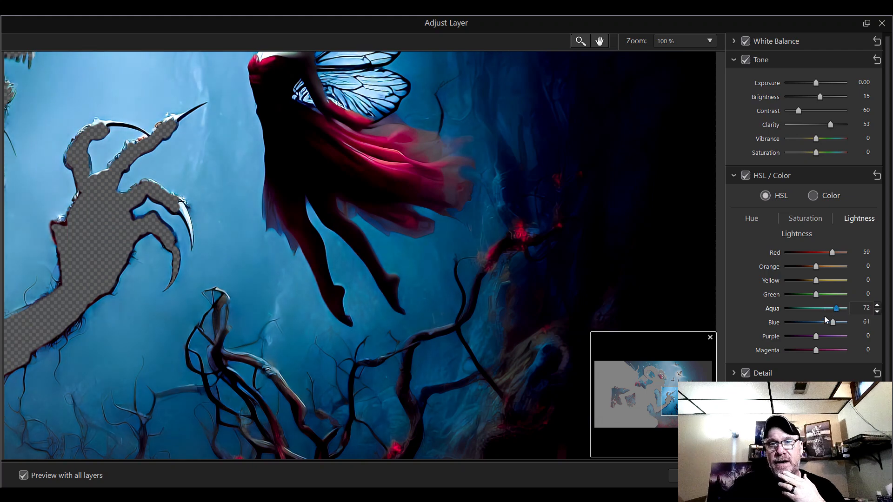
{"action": "left_click_drag", "start_coordinate": [688, 400], "coordinate": [687, 408]}
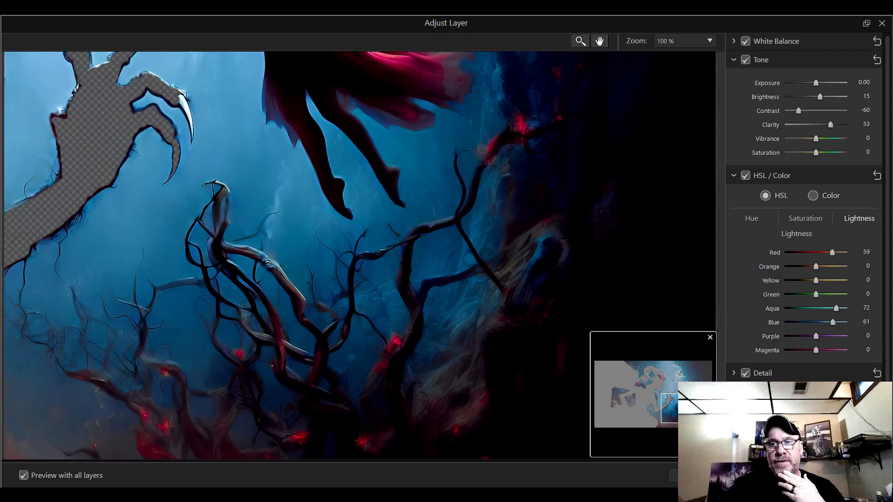
{"action": "left_click", "coordinate": [684, 42]}
{"action": "left_click", "coordinate": [683, 59]}
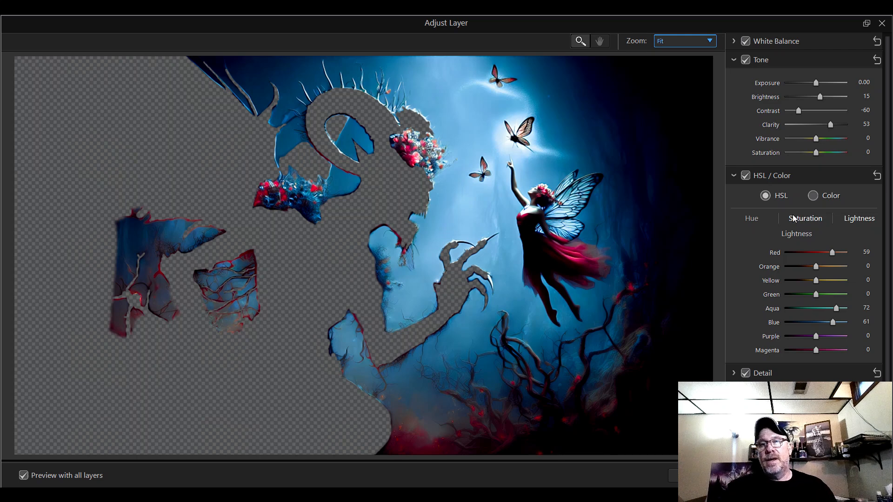
{"action": "mouse_move", "coordinate": [836, 312]}
{"action": "left_mouse_down"}
{"action": "mouse_move", "coordinate": [852, 309]}
{"action": "mouse_move", "coordinate": [838, 308]}
{"action": "left_mouse_up"}
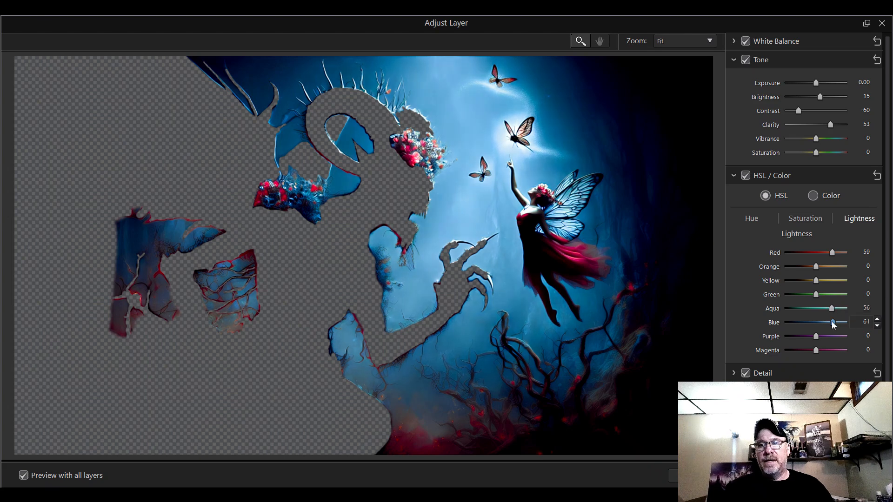
Step: Set the Blue lightness to 79 and shift the hues to Blue 49 and Aqua 81
{"action": "left_click_drag", "start_coordinate": [828, 323], "coordinate": [844, 322]}
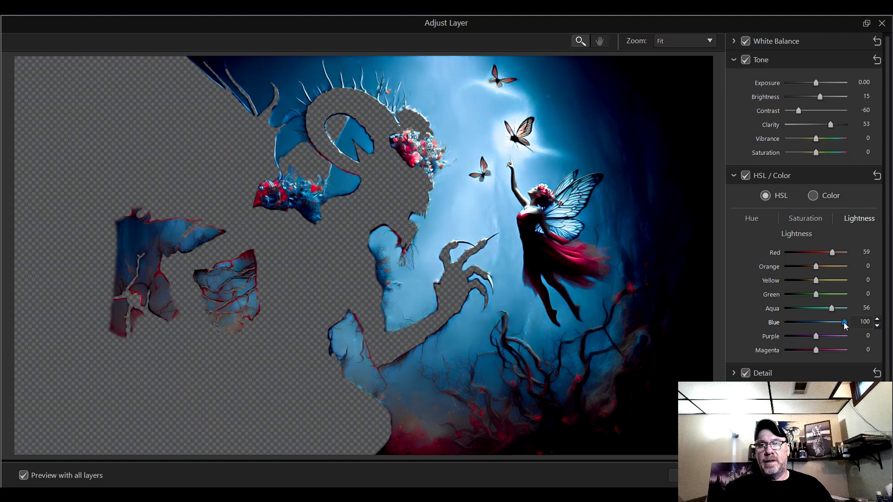
{"action": "left_click_drag", "start_coordinate": [844, 323], "coordinate": [839, 323]}
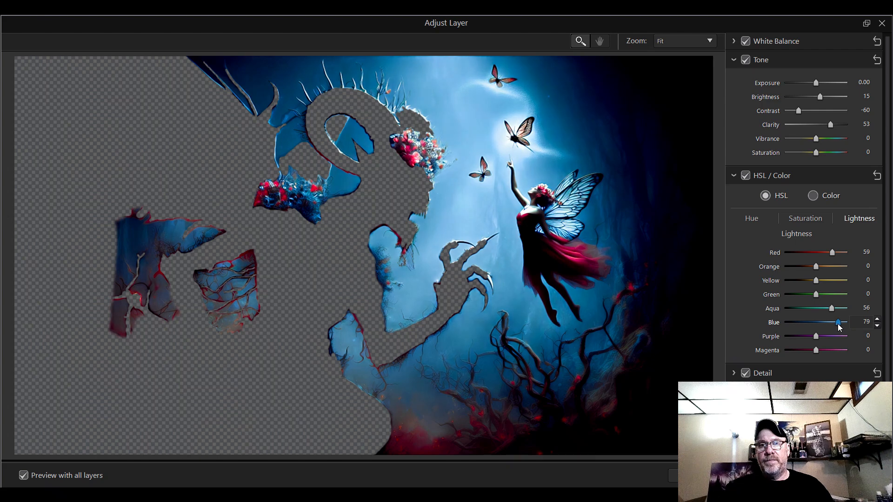
{"action": "left_click", "coordinate": [755, 220]}
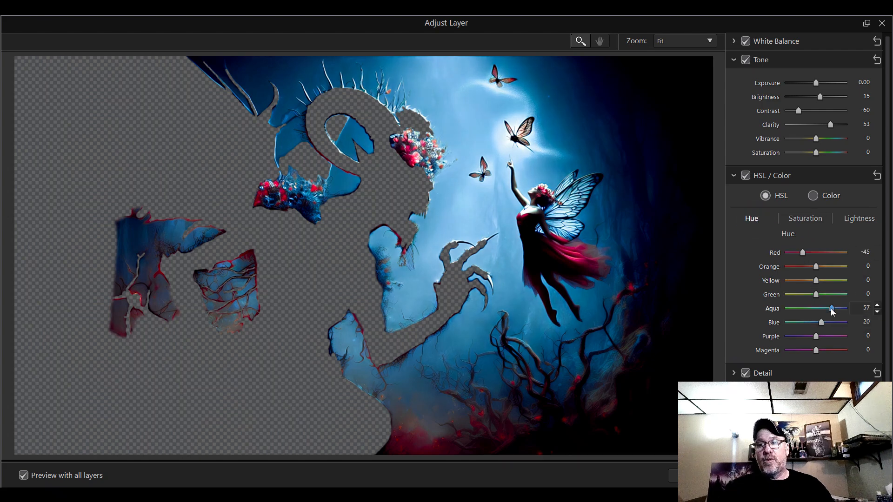
{"action": "left_click_drag", "start_coordinate": [822, 323], "coordinate": [831, 322]}
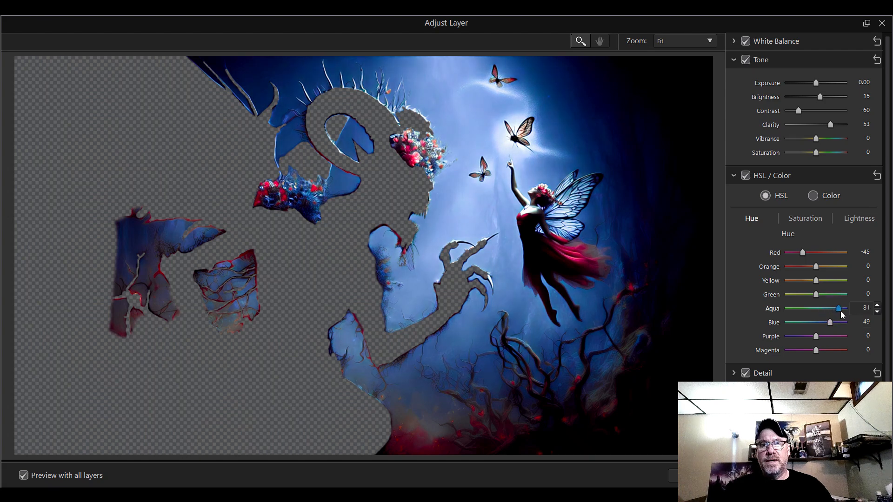
Step: Raise the Aqua lightness to 95, check the fairy at 100 % zoom, and apply the layer adjustments
{"action": "left_click", "coordinate": [802, 218]}
{"action": "left_click", "coordinate": [858, 220]}
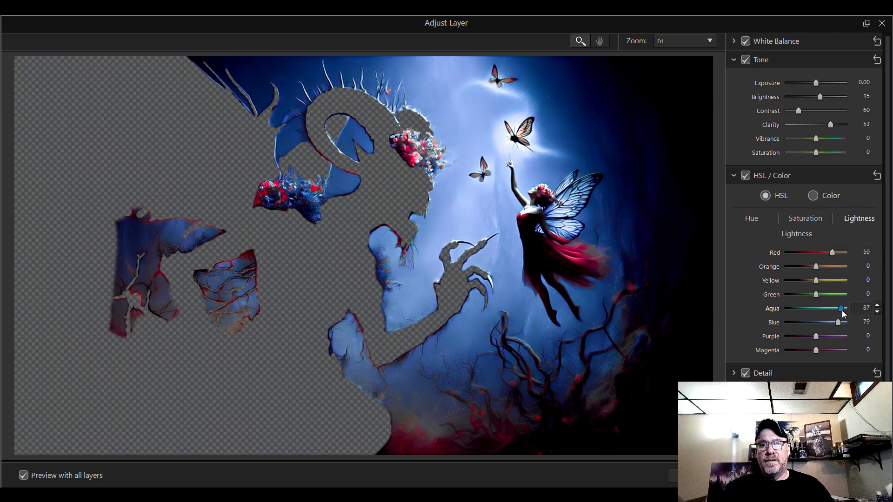
{"action": "left_click_drag", "start_coordinate": [841, 311], "coordinate": [844, 312]}
{"action": "left_click", "coordinate": [691, 43]}
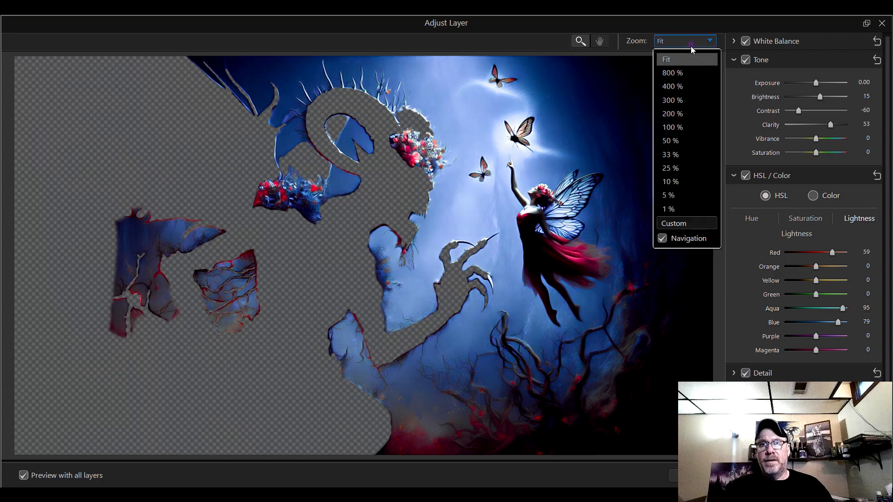
{"action": "left_click", "coordinate": [690, 126]}
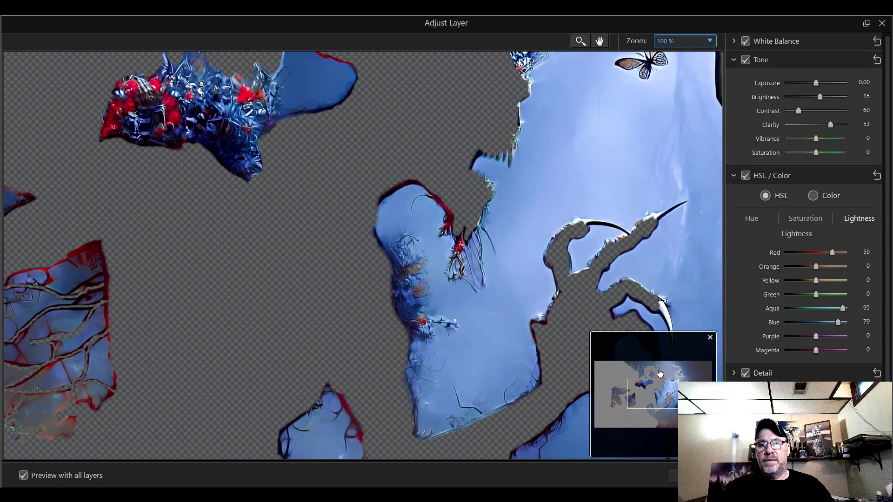
{"action": "left_click_drag", "start_coordinate": [651, 389], "coordinate": [677, 385]}
{"action": "left_click", "coordinate": [687, 42]}
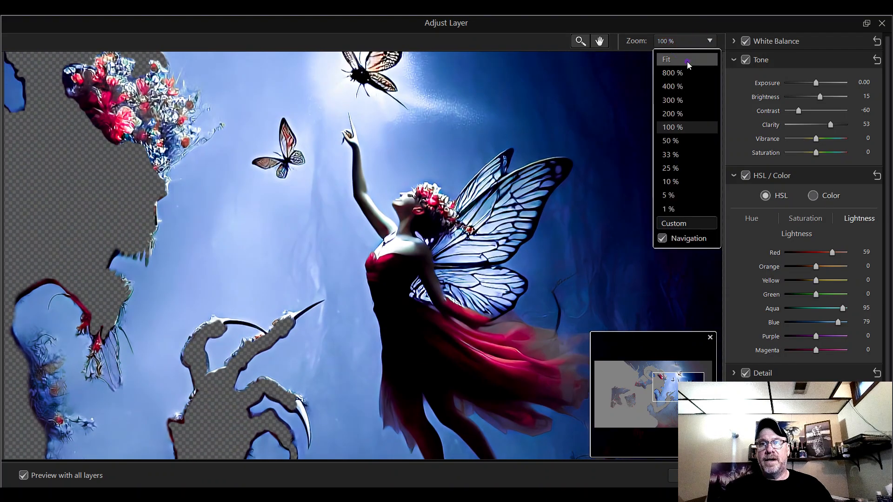
{"action": "left_click", "coordinate": [687, 60]}
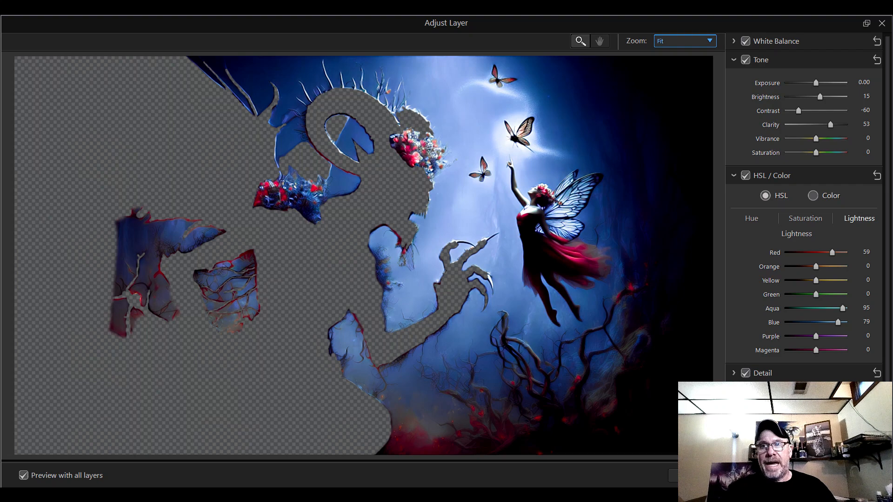
{"action": "key", "text": "Return"}
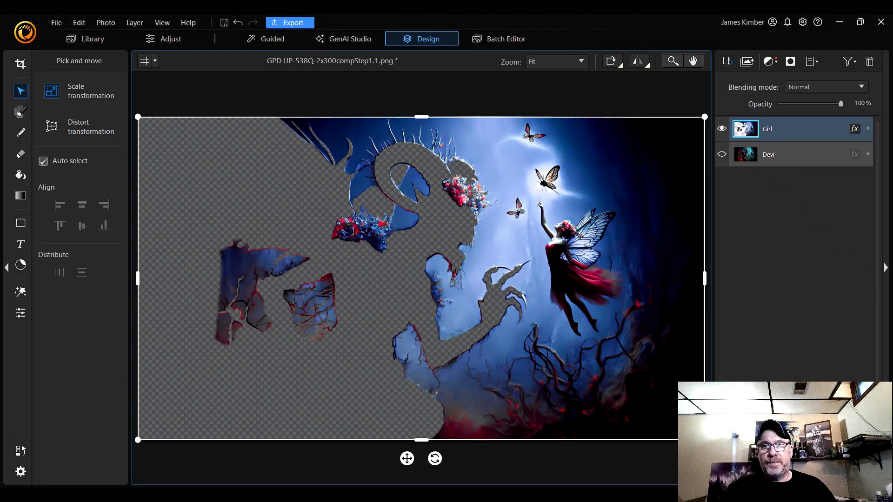
Step: Reopen Adjust Layer for the Girl layer, set Brightness to 16, and try a lower Contrast before resetting it to 0
{"action": "left_click", "coordinate": [21, 319]}
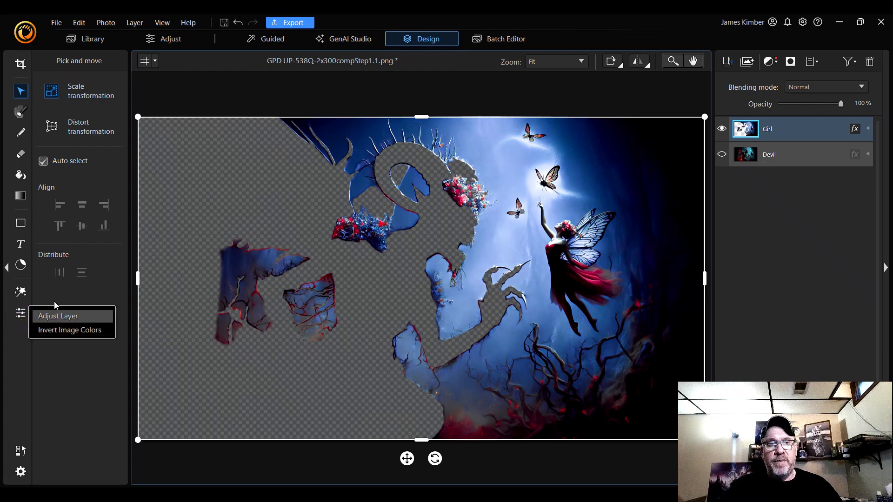
{"action": "left_click", "coordinate": [98, 318]}
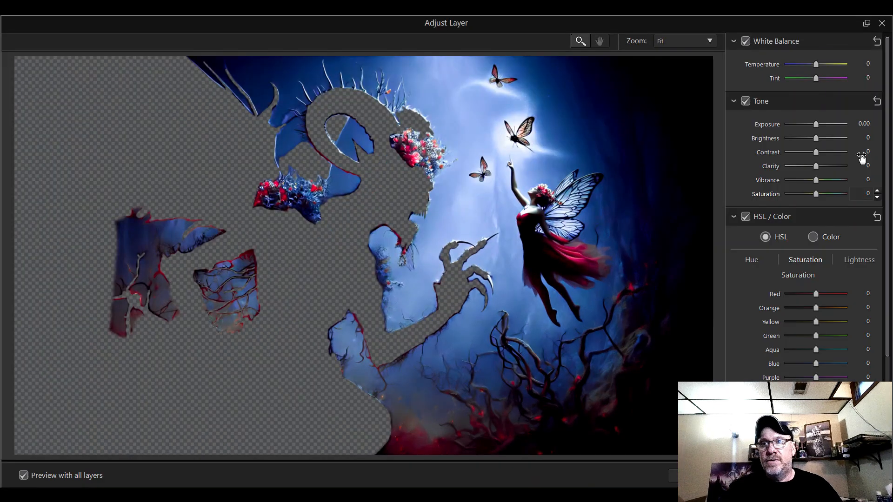
{"action": "left_click", "coordinate": [735, 41]}
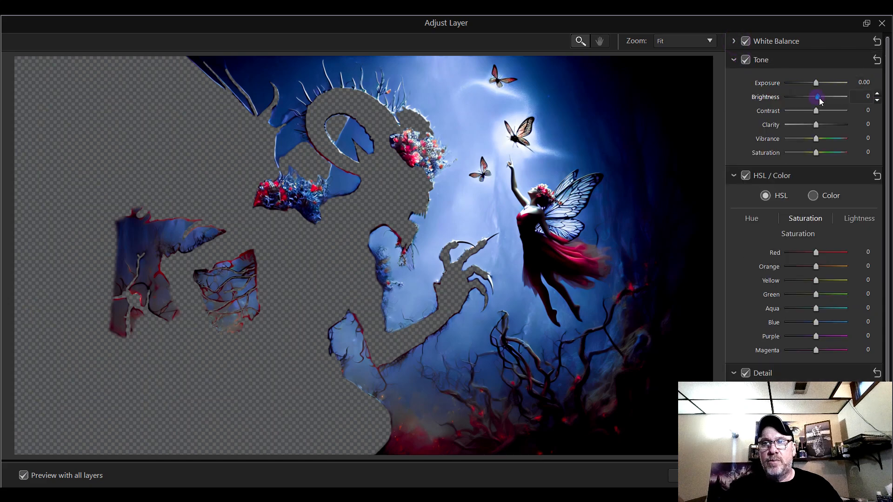
{"action": "left_click_drag", "start_coordinate": [818, 97], "coordinate": [821, 97]}
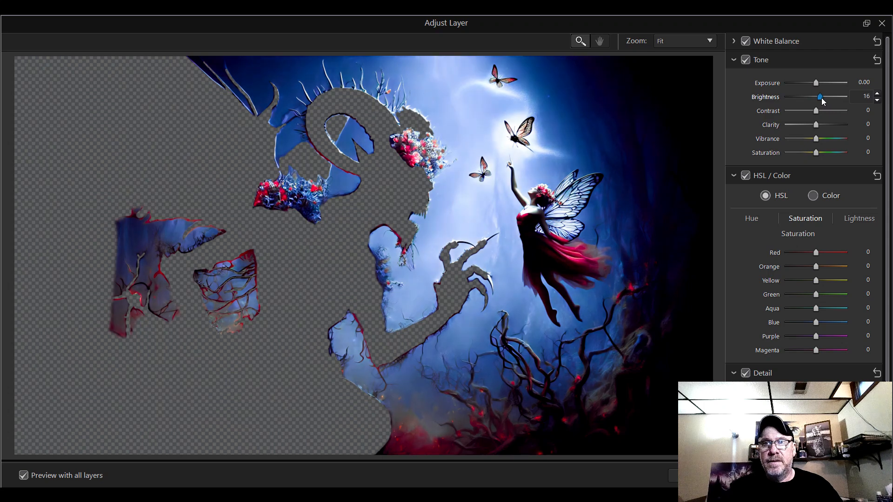
{"action": "mouse_move", "coordinate": [816, 110]}
{"action": "left_mouse_down"}
{"action": "mouse_move", "coordinate": [830, 110]}
{"action": "mouse_move", "coordinate": [810, 116]}
{"action": "left_mouse_up"}
{"action": "double_click", "coordinate": [817, 111]}
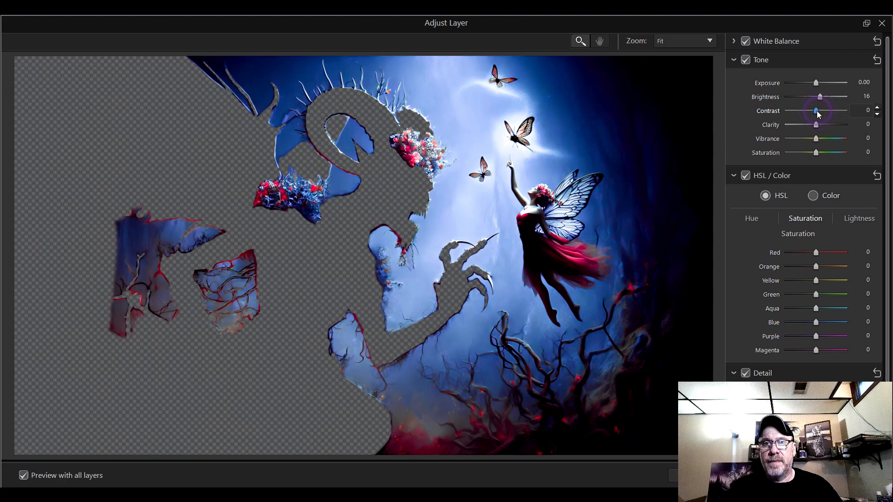
Step: Try Vibrance at 45 and 6 and Saturation at 86, checking the butterflies and blue sky at 100 % zoom
{"action": "left_click_drag", "start_coordinate": [816, 138], "coordinate": [827, 140]}
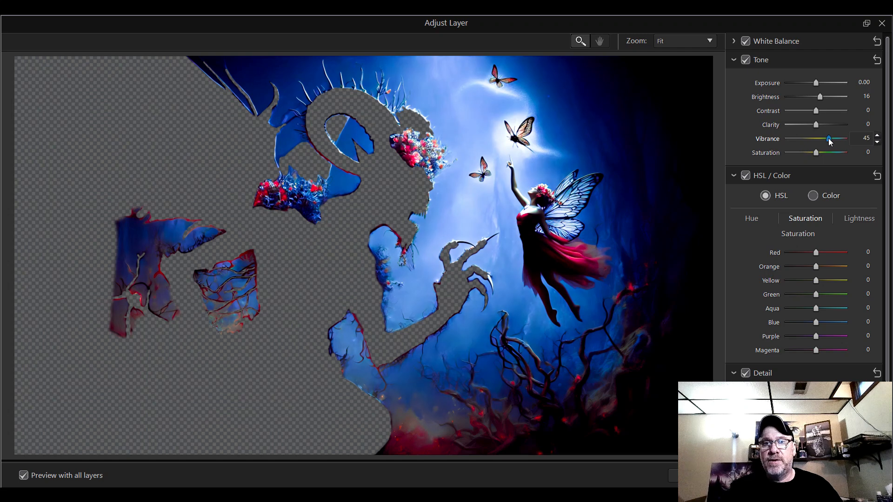
{"action": "mouse_move", "coordinate": [831, 140]}
{"action": "left_mouse_down"}
{"action": "mouse_move", "coordinate": [816, 141]}
{"action": "mouse_move", "coordinate": [836, 154]}
{"action": "left_mouse_up"}
{"action": "left_click", "coordinate": [817, 153]}
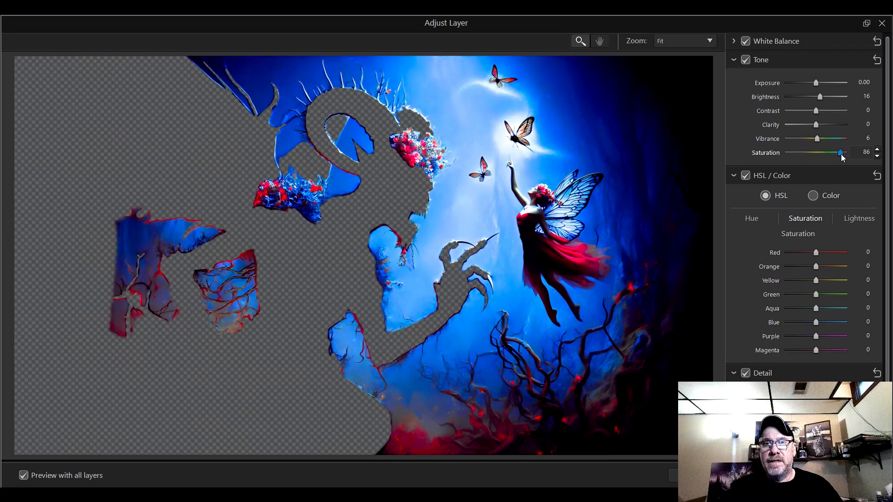
{"action": "left_click", "coordinate": [697, 45]}
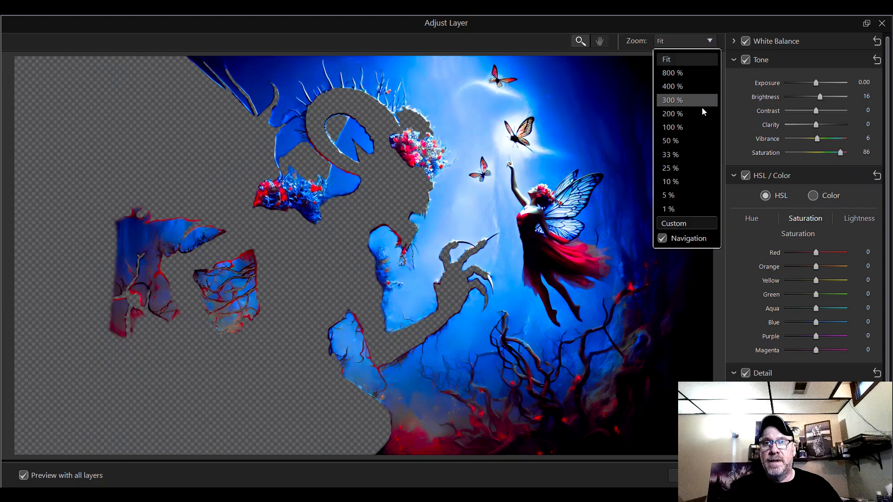
{"action": "left_click", "coordinate": [700, 131]}
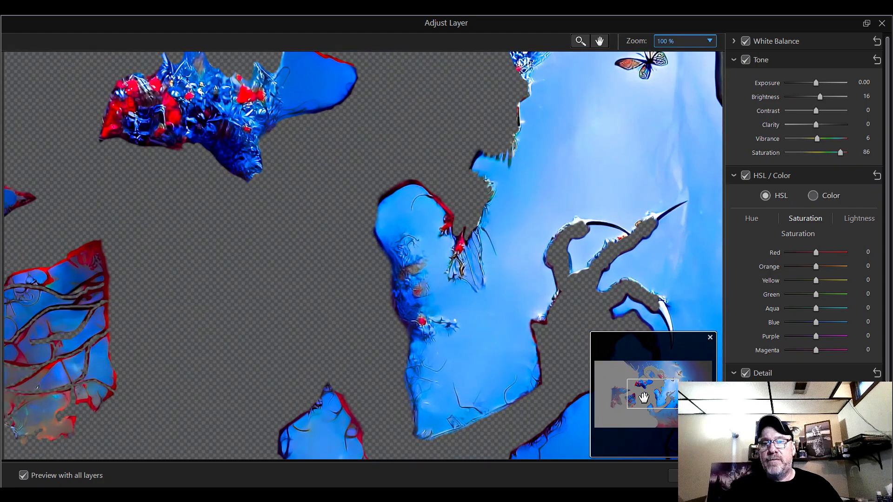
{"action": "left_click_drag", "start_coordinate": [643, 397], "coordinate": [672, 363]}
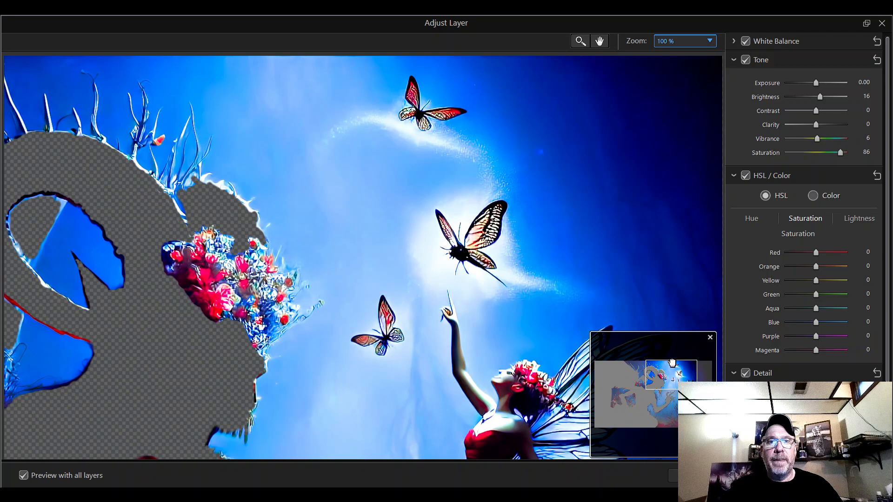
{"action": "left_click", "coordinate": [685, 43]}
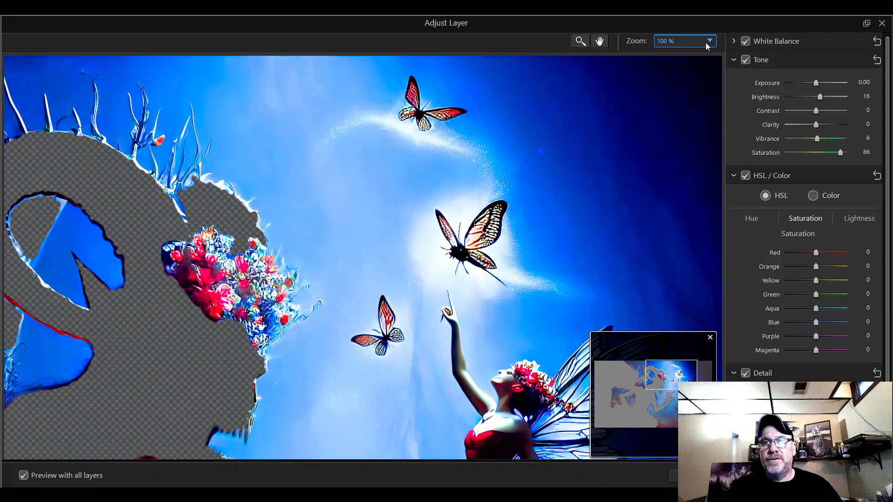
{"action": "left_click", "coordinate": [706, 43]}
{"action": "left_click", "coordinate": [698, 59]}
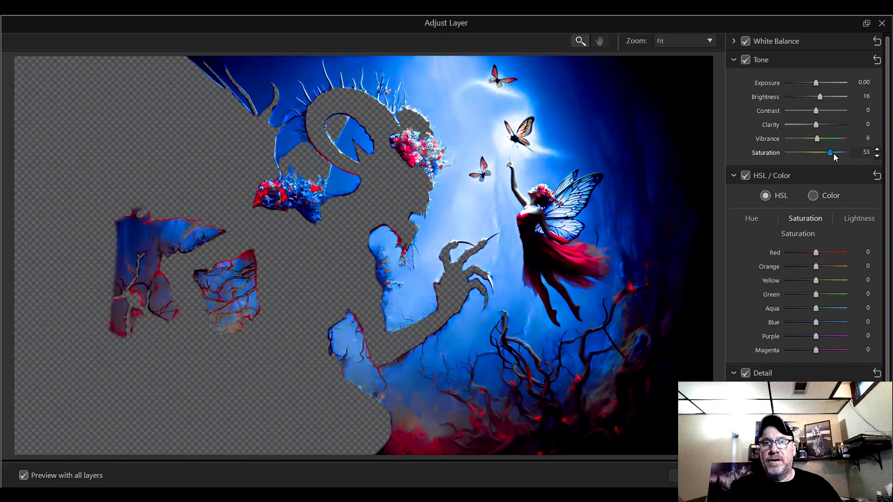
Step: Set the tone values to Vibrance 43, Saturation 35 and Exposure 0.30
{"action": "mouse_move", "coordinate": [834, 153]}
{"action": "left_mouse_down"}
{"action": "mouse_move", "coordinate": [819, 140]}
{"action": "mouse_move", "coordinate": [828, 144]}
{"action": "left_mouse_up"}
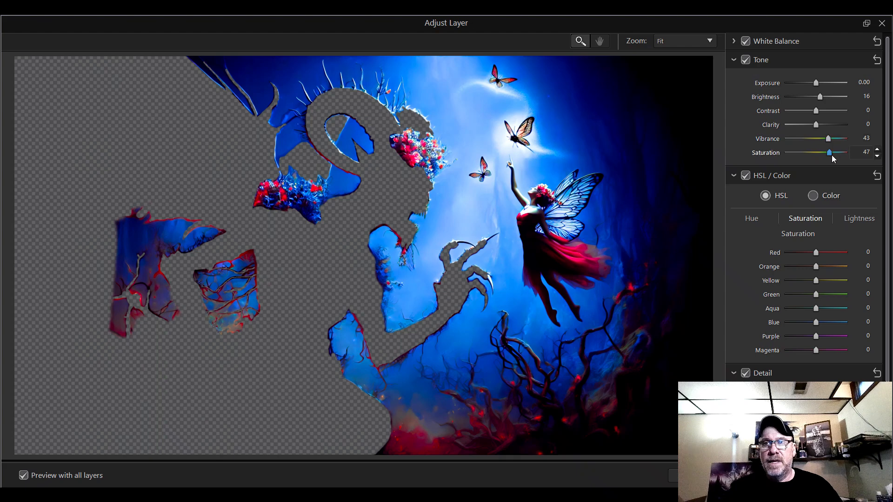
{"action": "left_click_drag", "start_coordinate": [829, 153], "coordinate": [826, 154]}
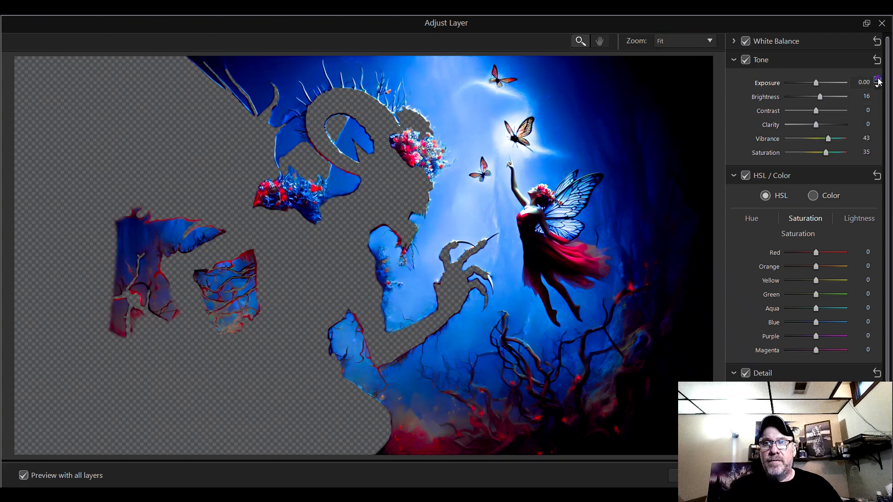
{"action": "left_click", "coordinate": [878, 80]}
{"action": "left_click", "coordinate": [878, 80]}
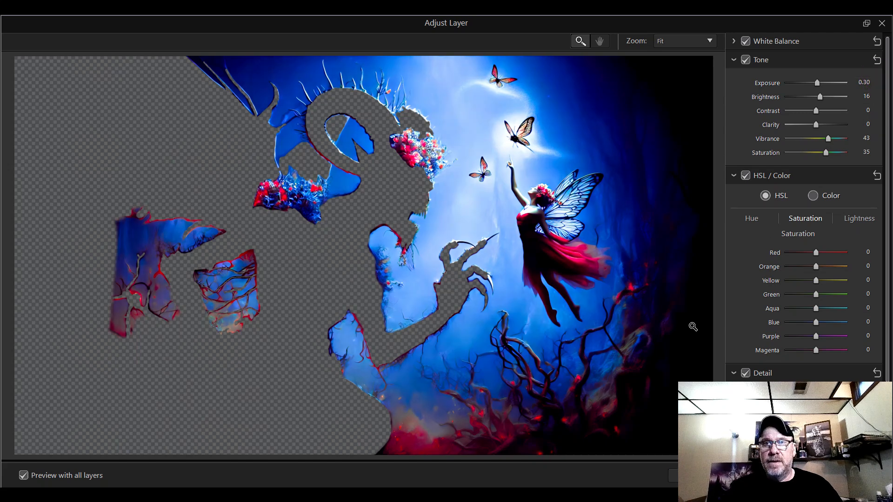
Step: Check the flower clusters at 100 % zoom and apply the tone adjustments to the Girl layer
{"action": "left_click", "coordinate": [690, 46]}
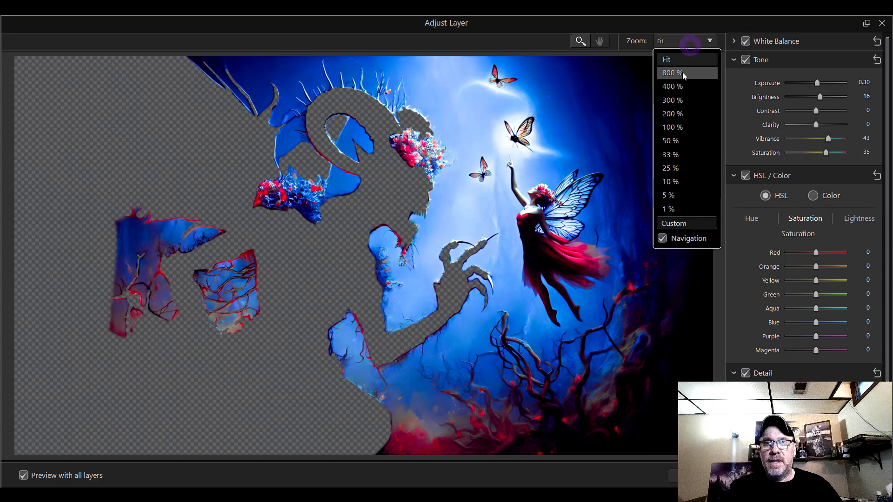
{"action": "left_click", "coordinate": [688, 124]}
{"action": "left_click_drag", "start_coordinate": [652, 398], "coordinate": [656, 368]}
{"action": "left_click_drag", "start_coordinate": [650, 370], "coordinate": [650, 382]}
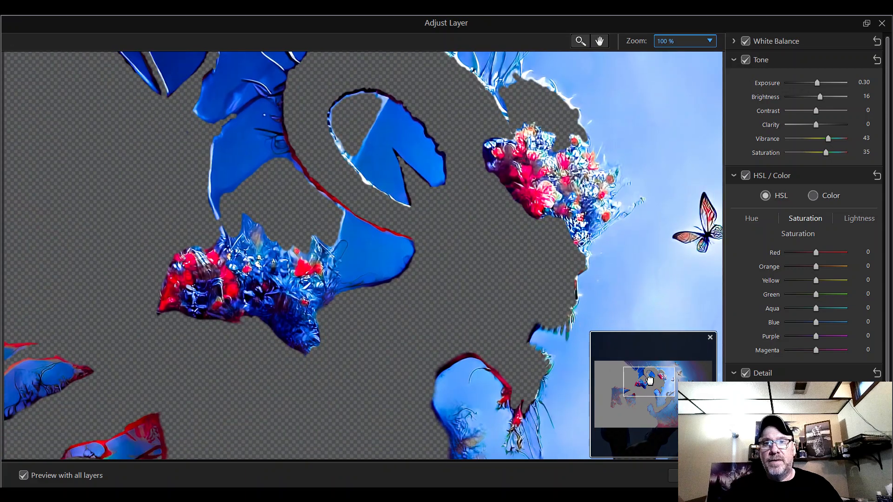
{"action": "left_click", "coordinate": [693, 43]}
{"action": "left_click", "coordinate": [680, 58]}
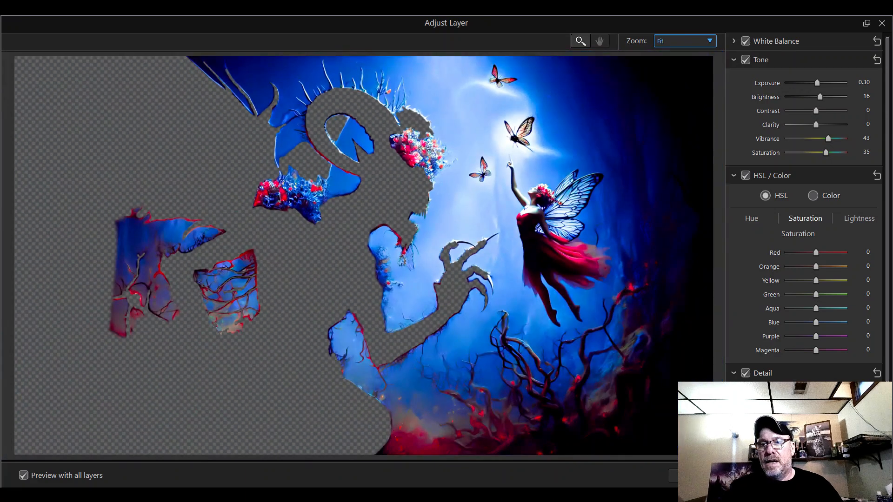
{"action": "left_click", "coordinate": [707, 475]}
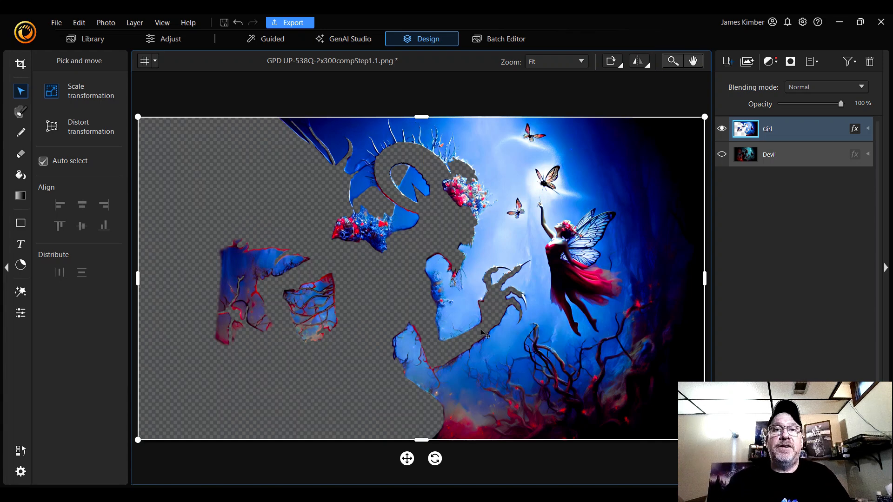
Step: Show the Devil layer and inspect the combined image at 100 % zoom around the wing, horned skull and butterflies
{"action": "left_click", "coordinate": [56, 27]}
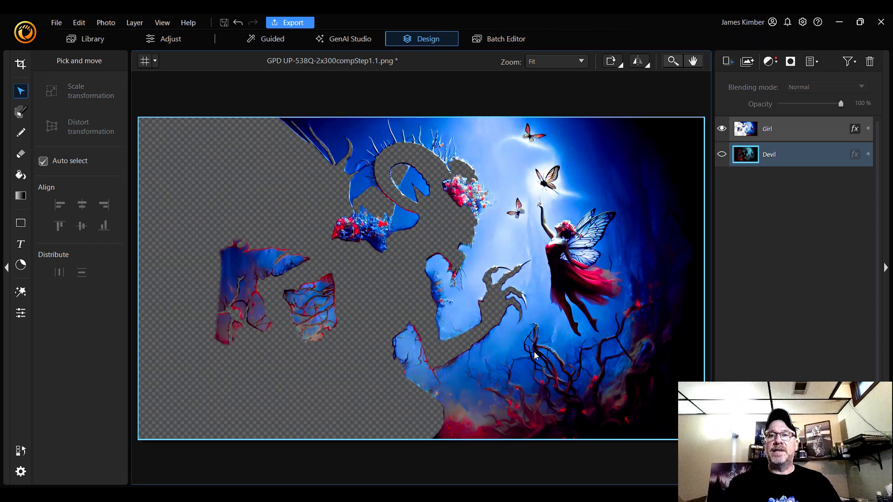
{"action": "left_click", "coordinate": [722, 155]}
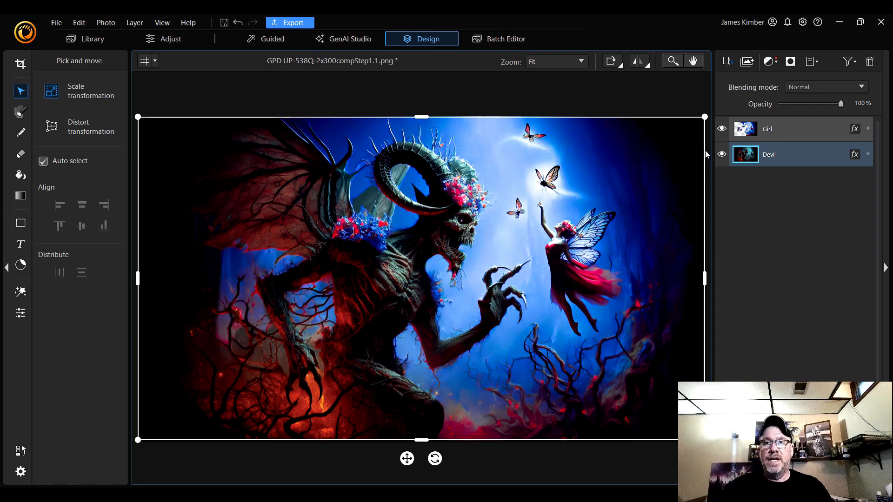
{"action": "left_click", "coordinate": [574, 72]}
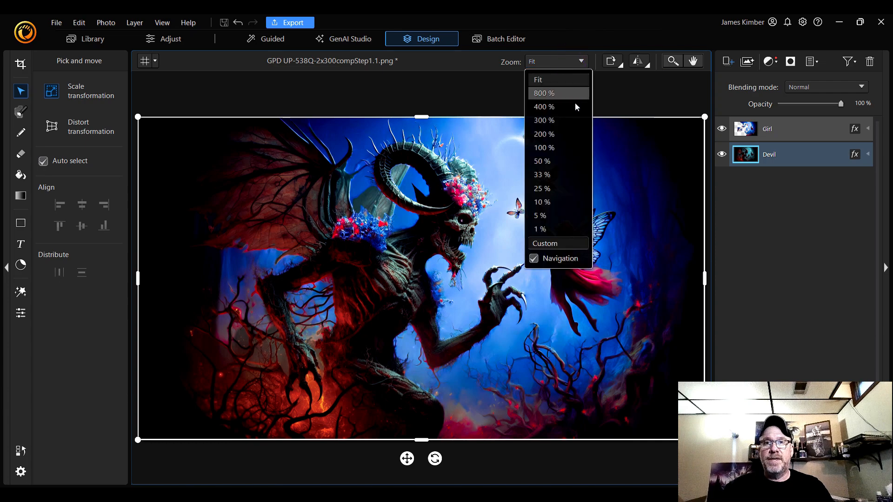
{"action": "left_click", "coordinate": [577, 148]}
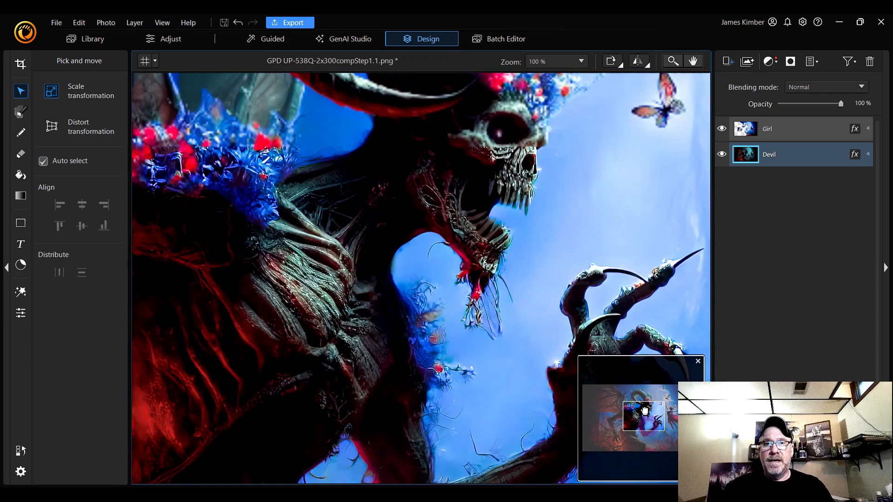
{"action": "left_click_drag", "start_coordinate": [645, 410], "coordinate": [614, 410]}
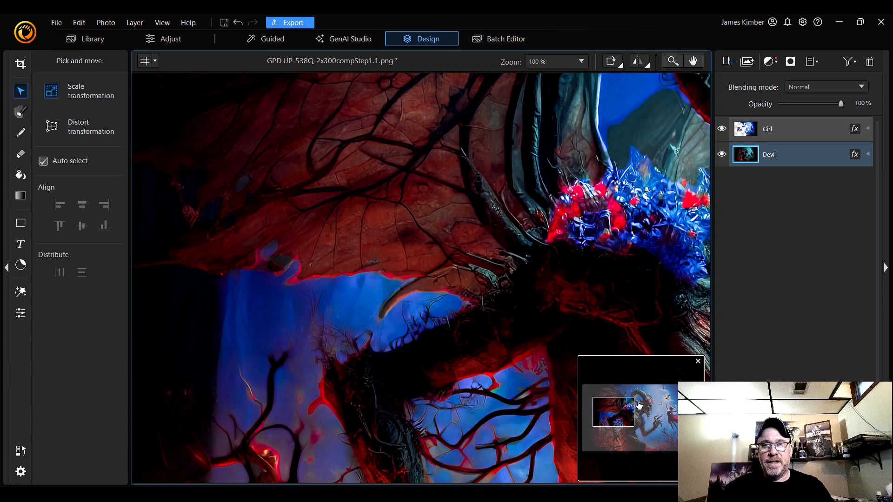
{"action": "left_click", "coordinate": [626, 413]}
{"action": "left_click_drag", "start_coordinate": [625, 413], "coordinate": [642, 400]}
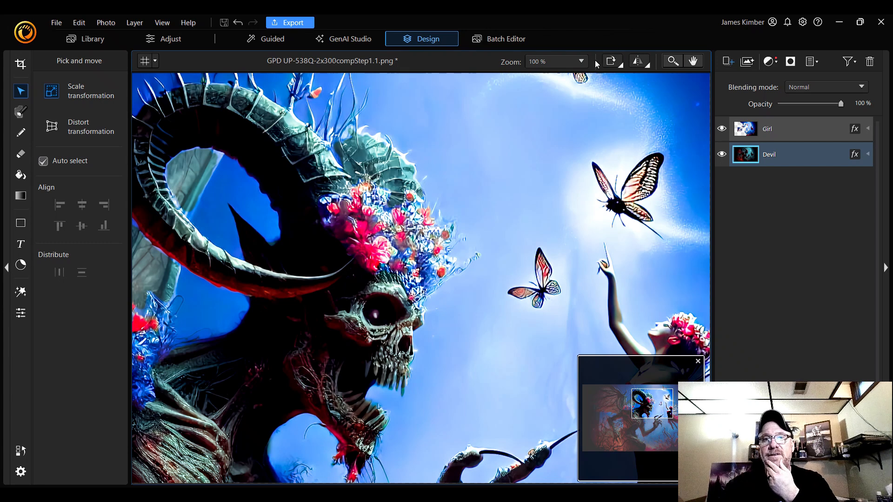
Step: Fit the whole image in view and toggle the Girl layer off and on to compare the composite with the Devil layer
{"action": "left_click", "coordinate": [574, 62]}
{"action": "left_click", "coordinate": [570, 83]}
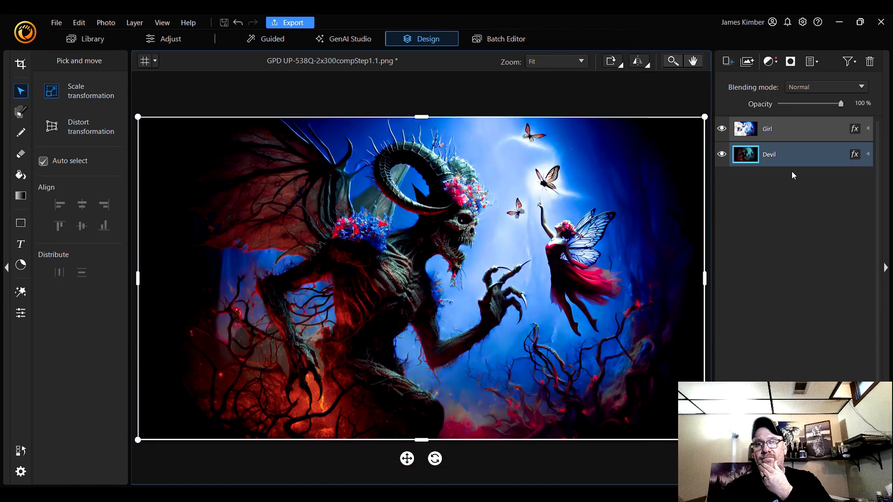
{"action": "left_click", "coordinate": [720, 129]}
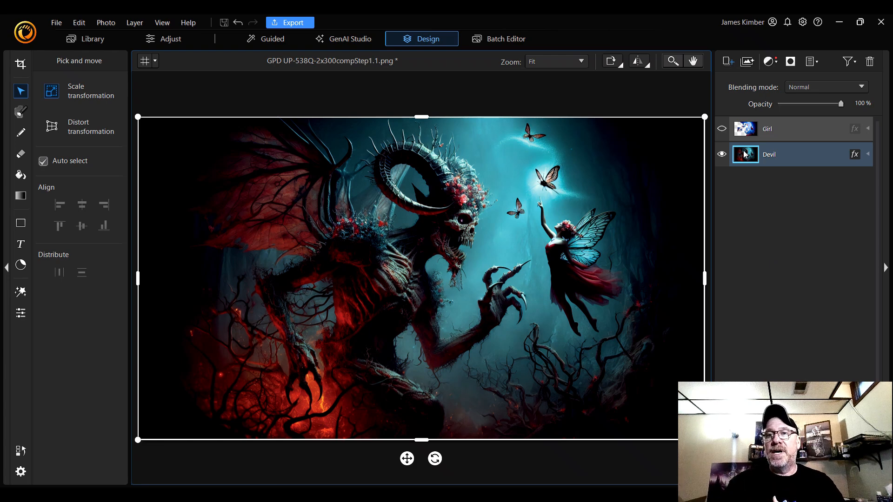
{"action": "left_click", "coordinate": [722, 130]}
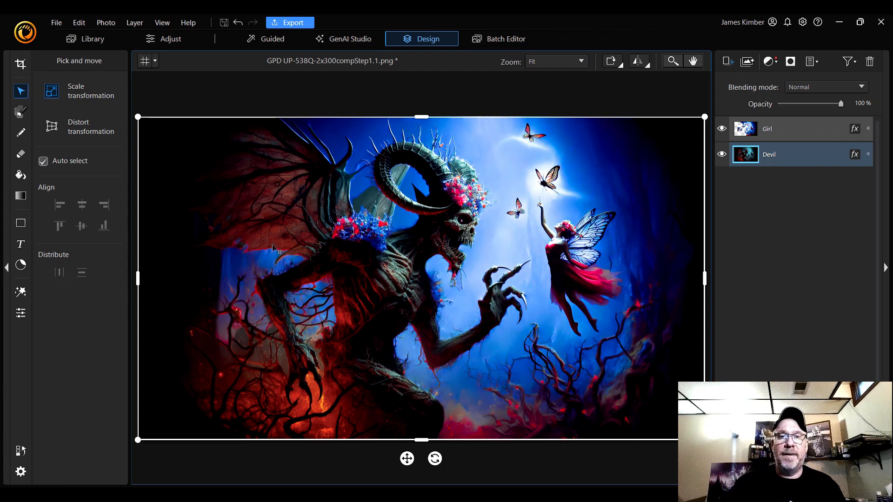
Step: Open the Devil layer in Adjust Layer and try Tint at -4 and 22
{"action": "left_click", "coordinate": [21, 312]}
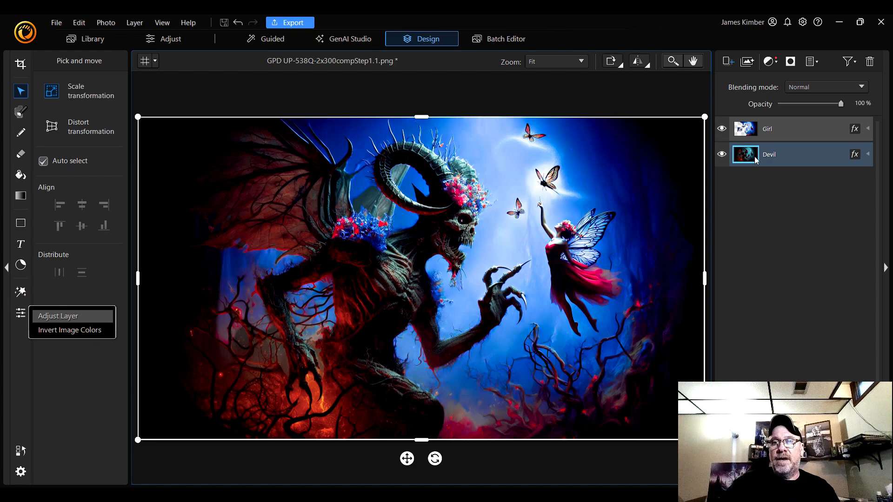
{"action": "left_click", "coordinate": [69, 317]}
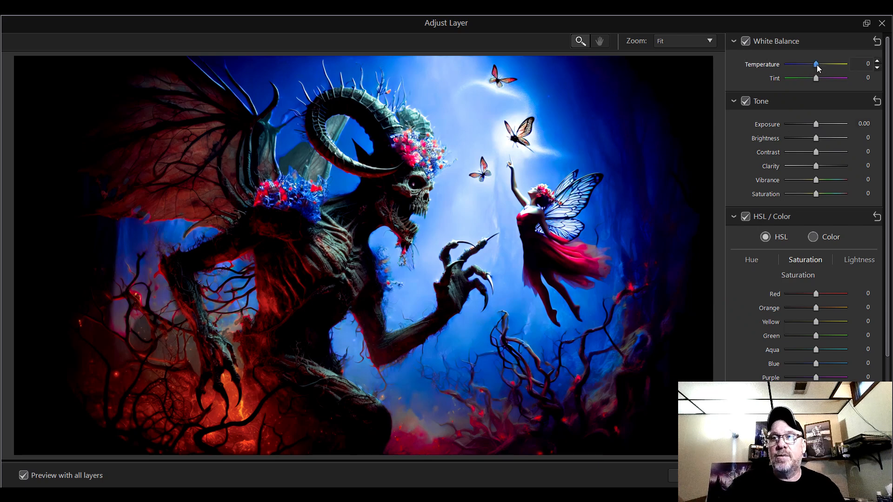
{"action": "left_click_drag", "start_coordinate": [817, 65], "coordinate": [815, 84]}
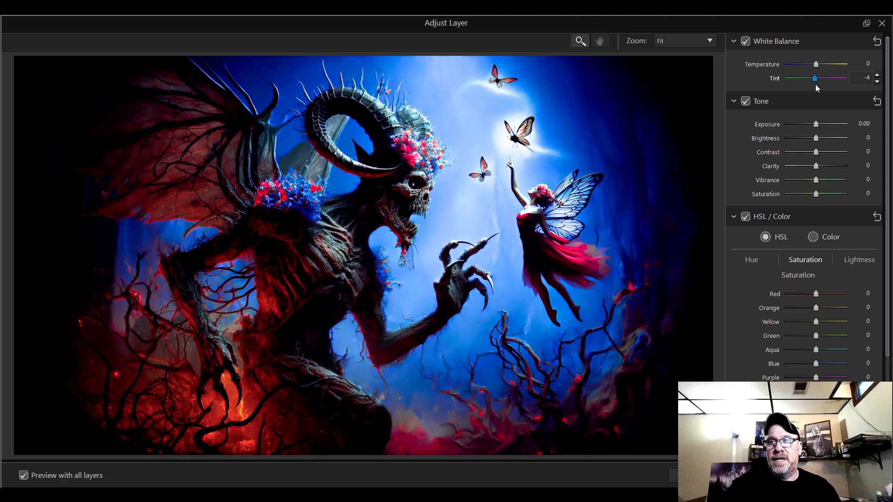
{"action": "double_click", "coordinate": [822, 76]}
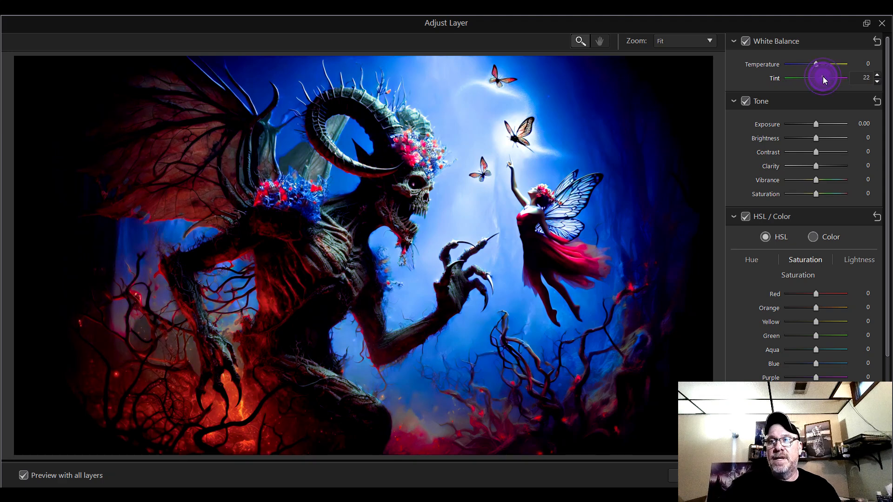
Step: Leave only the Detail settings expanded and try Sharpness at 100 on the devil at 100 % zoom, resetting it to 0
{"action": "left_click", "coordinate": [733, 41]}
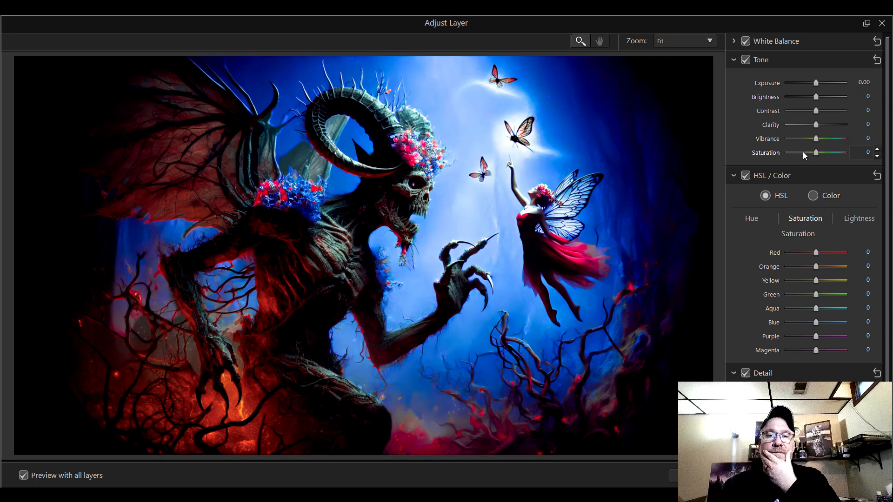
{"action": "left_click", "coordinate": [735, 61]}
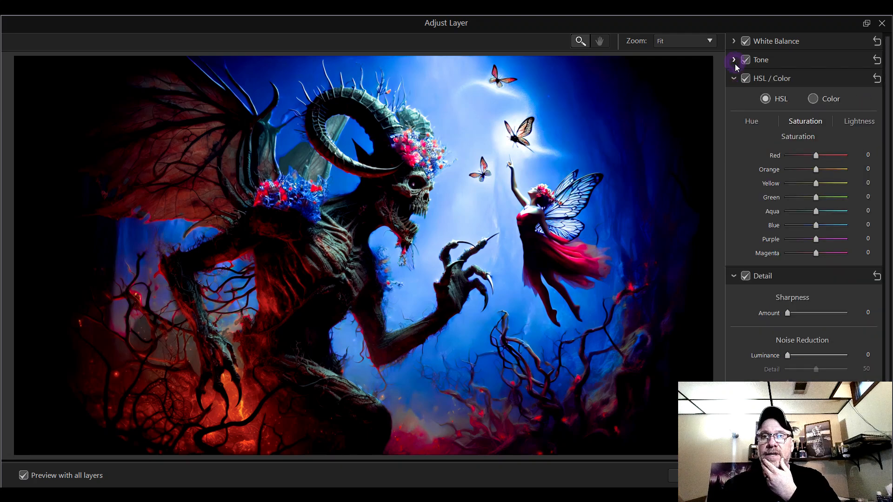
{"action": "left_click", "coordinate": [733, 79]}
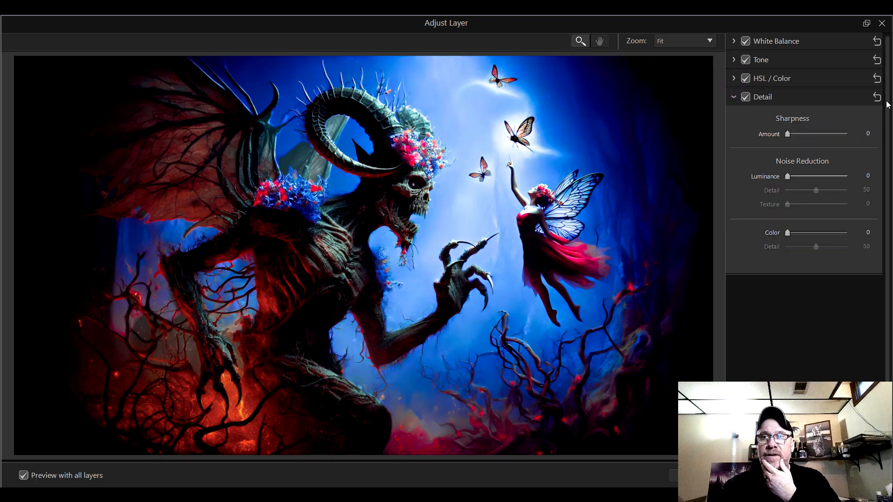
{"action": "left_click", "coordinate": [668, 40]}
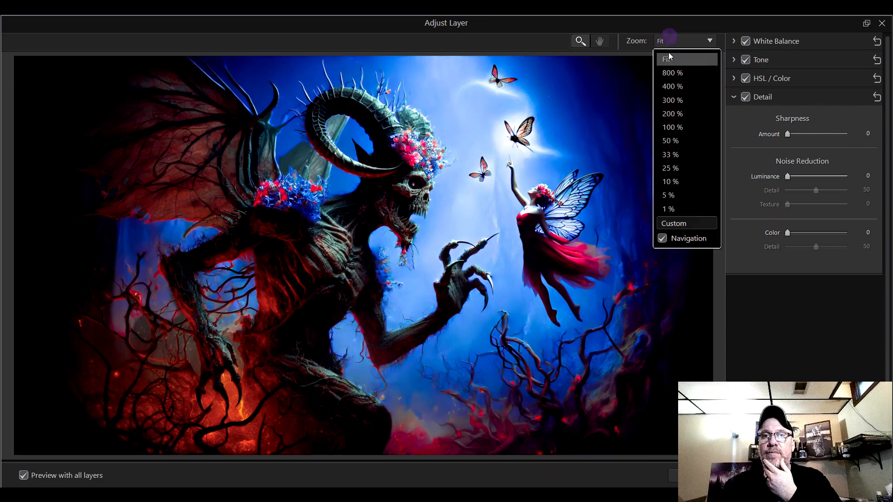
{"action": "left_click", "coordinate": [689, 127]}
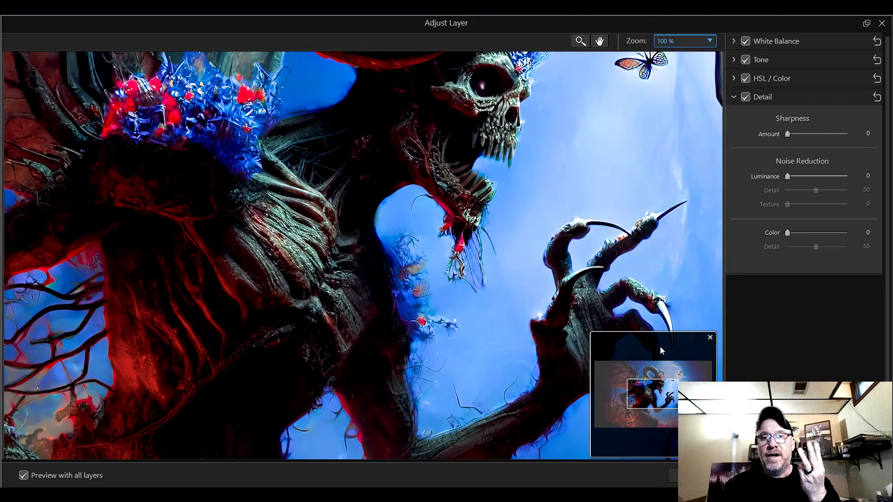
{"action": "left_click_drag", "start_coordinate": [662, 397], "coordinate": [649, 388]}
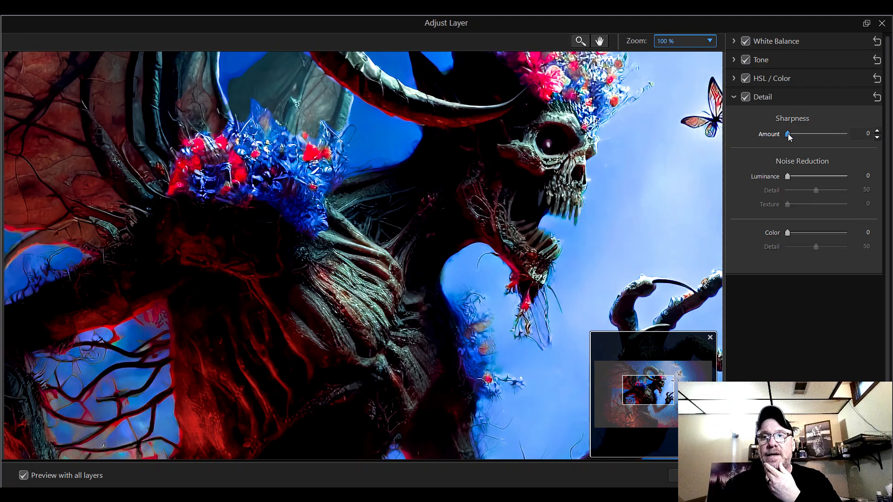
{"action": "left_click_drag", "start_coordinate": [788, 133], "coordinate": [802, 134]}
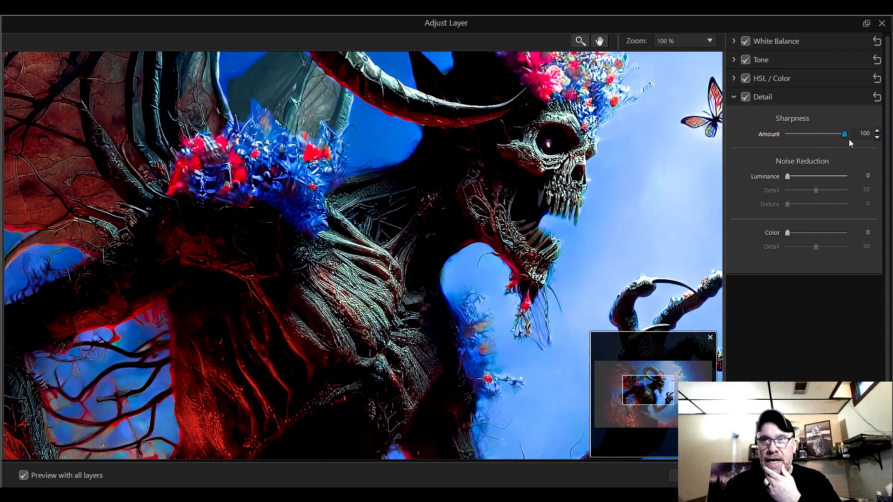
{"action": "left_click_drag", "start_coordinate": [849, 139], "coordinate": [791, 135]}
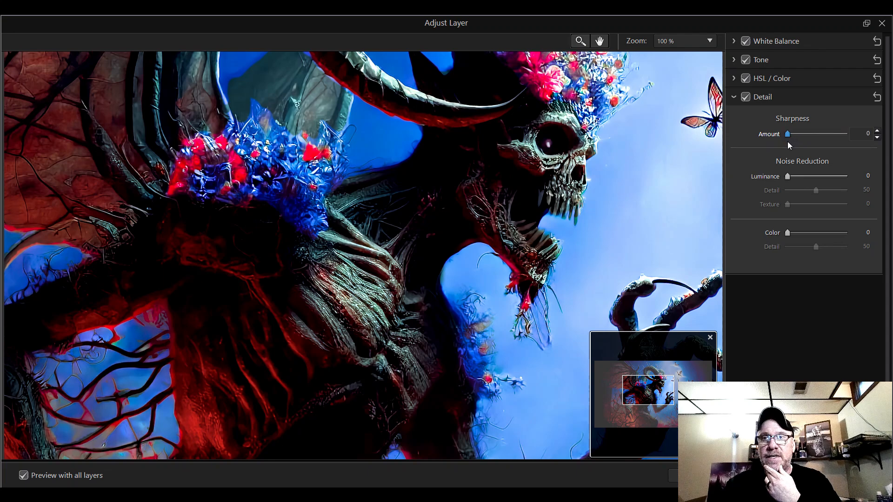
Step: Try Noise Reduction with Luminance at 59 and Detail at 0 and 57, checking the whole image
{"action": "mouse_move", "coordinate": [789, 177]}
{"action": "left_mouse_down"}
{"action": "mouse_move", "coordinate": [844, 180]}
{"action": "mouse_move", "coordinate": [760, 174]}
{"action": "mouse_move", "coordinate": [844, 183]}
{"action": "mouse_move", "coordinate": [790, 179]}
{"action": "mouse_move", "coordinate": [833, 191]}
{"action": "mouse_move", "coordinate": [780, 193]}
{"action": "left_mouse_up"}
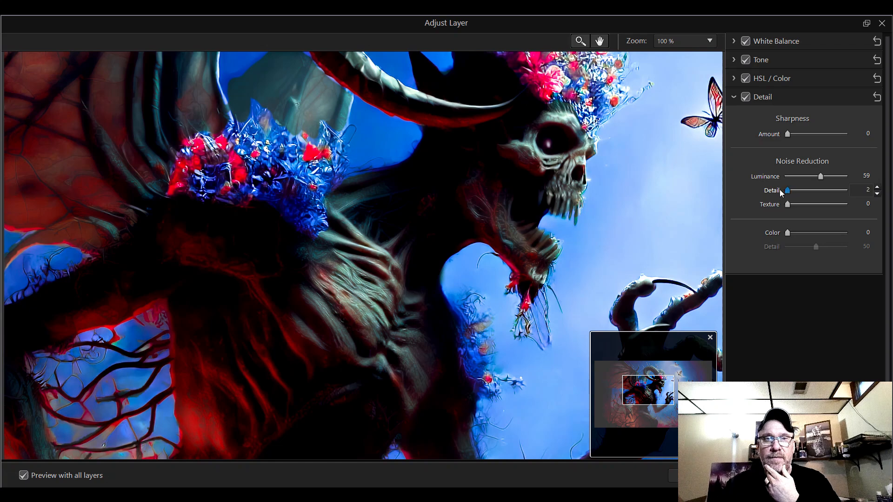
{"action": "left_click", "coordinate": [678, 41]}
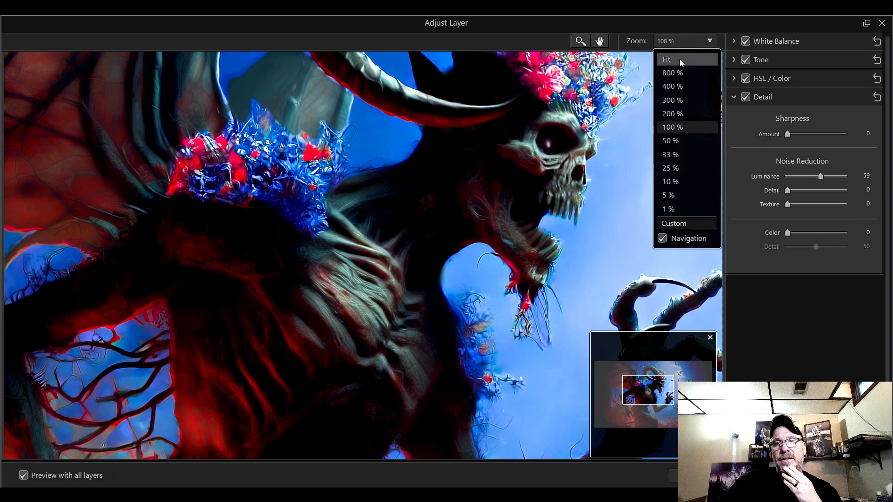
{"action": "left_click", "coordinate": [680, 60]}
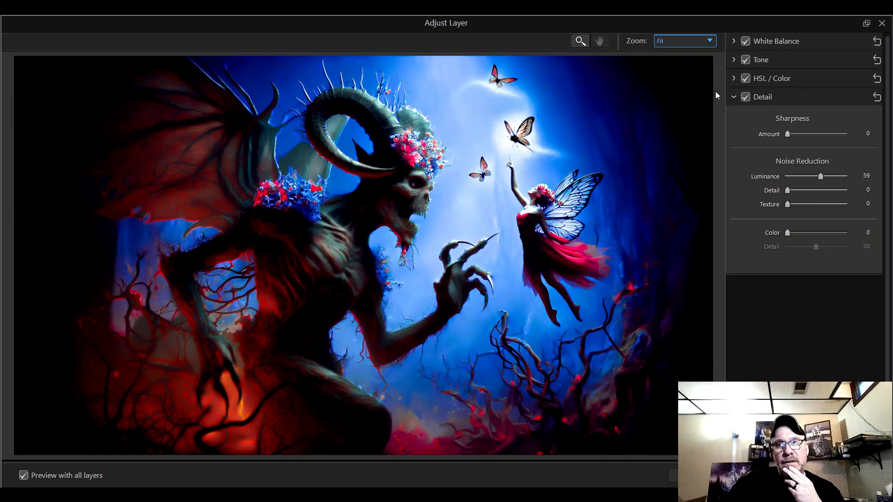
{"action": "left_click", "coordinate": [788, 193]}
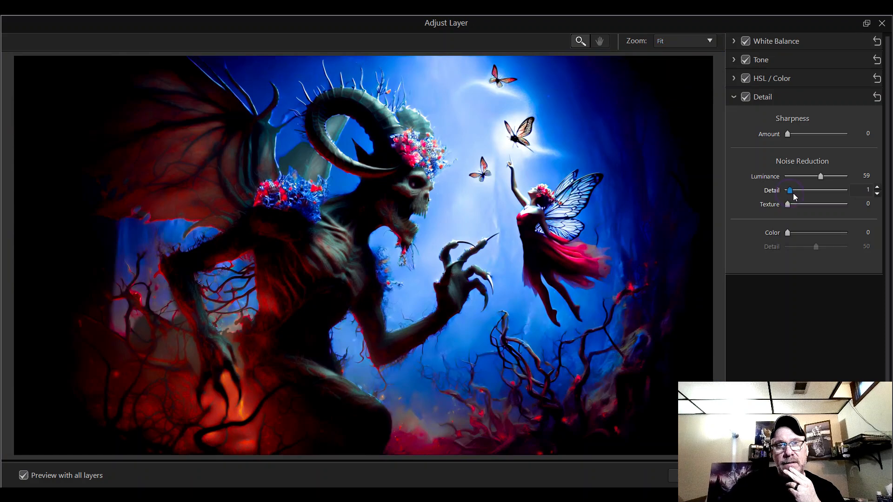
{"action": "left_click_drag", "start_coordinate": [793, 194], "coordinate": [817, 198]}
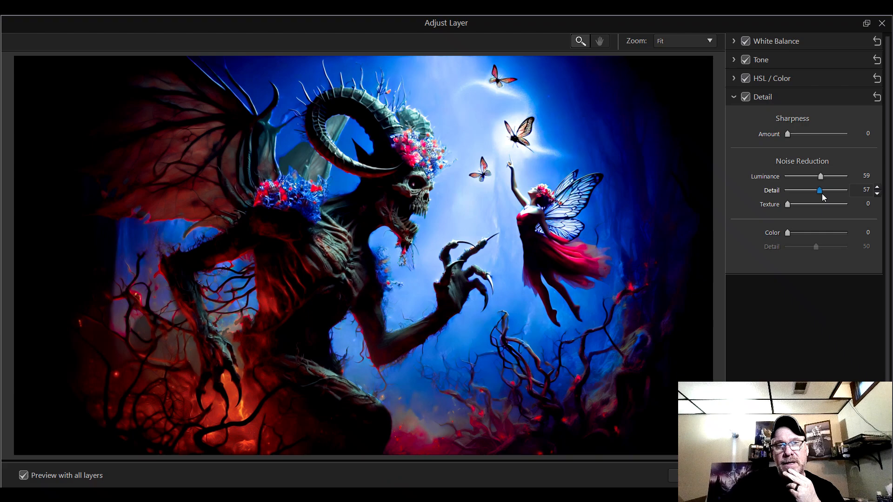
Step: Try Noise Reduction Detail at 35 with Luminance at 70 and 0, checking the devil's torso at 100 % zoom
{"action": "left_click", "coordinate": [700, 43]}
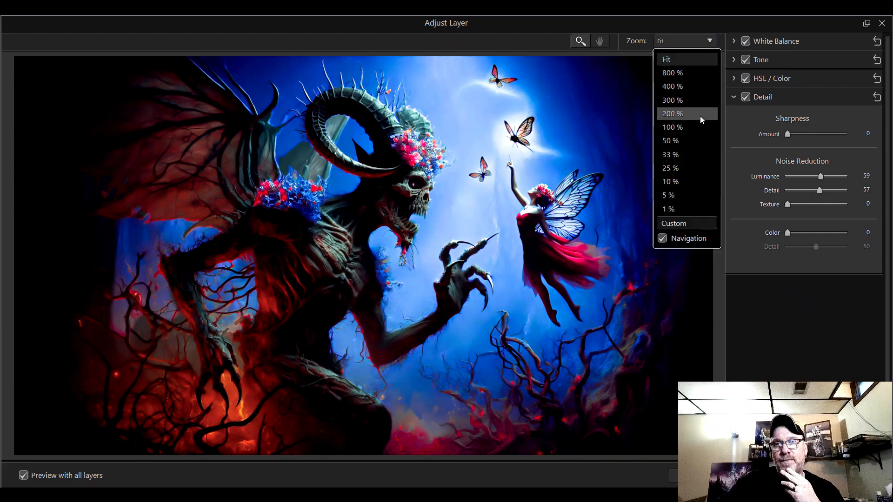
{"action": "left_click", "coordinate": [699, 127]}
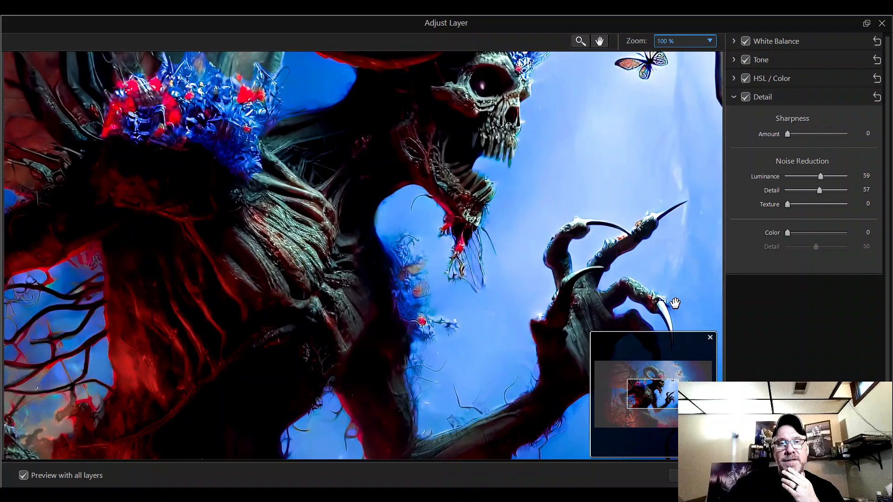
{"action": "left_click_drag", "start_coordinate": [662, 398], "coordinate": [643, 398]}
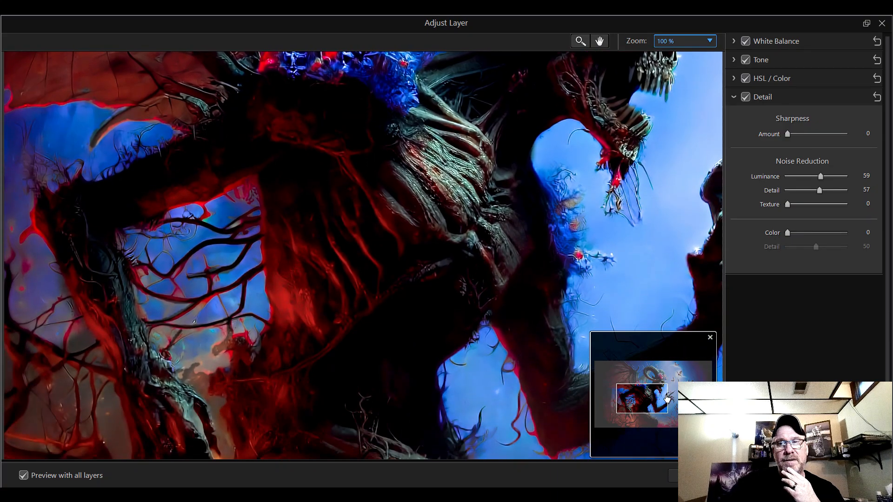
{"action": "left_click", "coordinate": [821, 193]}
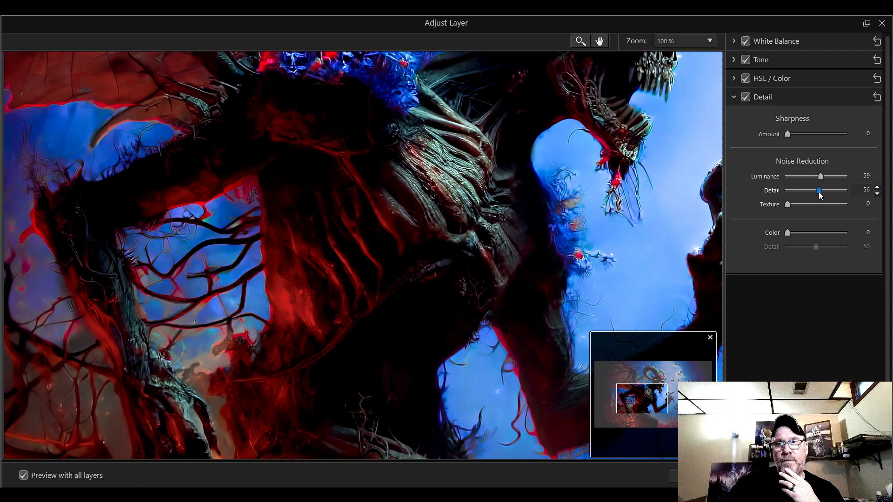
{"action": "left_click_drag", "start_coordinate": [817, 192], "coordinate": [809, 193]}
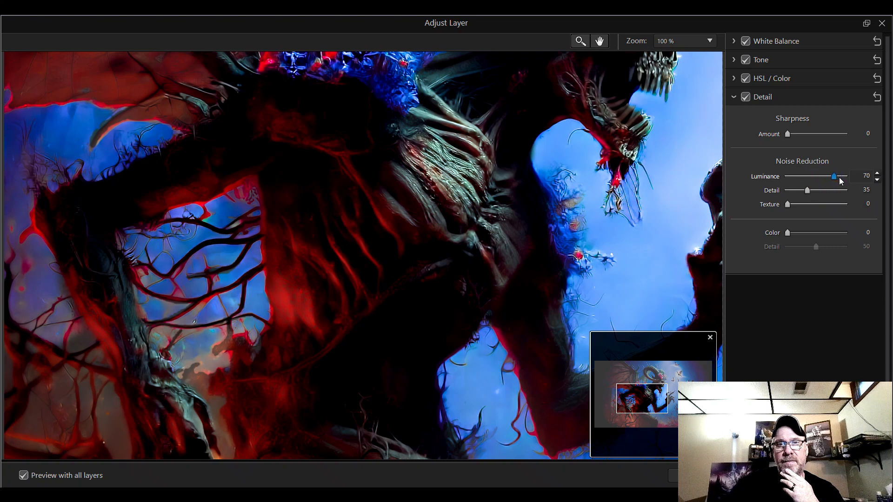
{"action": "left_click_drag", "start_coordinate": [845, 176], "coordinate": [778, 184]}
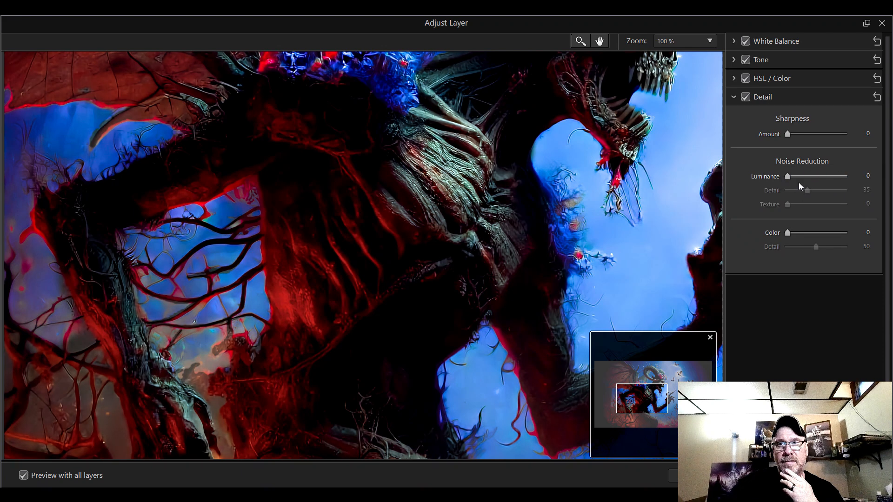
Step: Try Luminance 10 with Detail at 100 and 22, and settle on Luminance 57 and Detail 25 for the noise reduction
{"action": "left_click", "coordinate": [790, 177]}
{"action": "left_click_drag", "start_coordinate": [792, 178], "coordinate": [791, 196]}
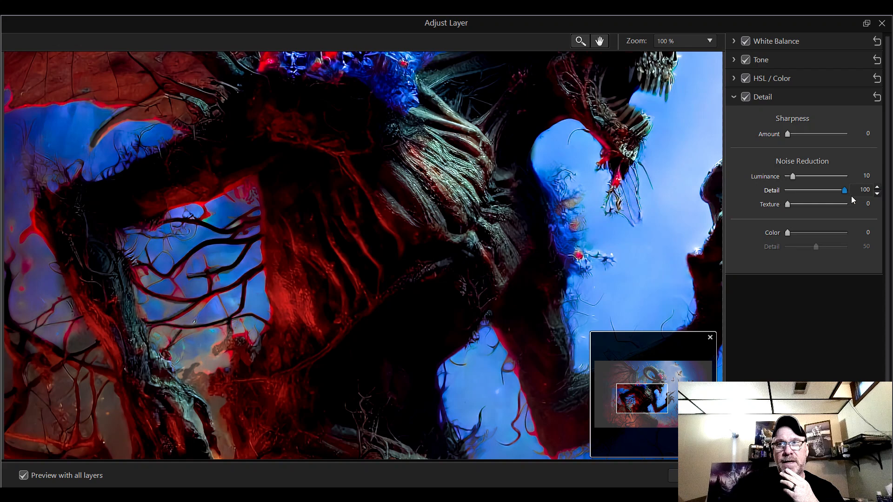
{"action": "left_click_drag", "start_coordinate": [852, 197], "coordinate": [812, 199]}
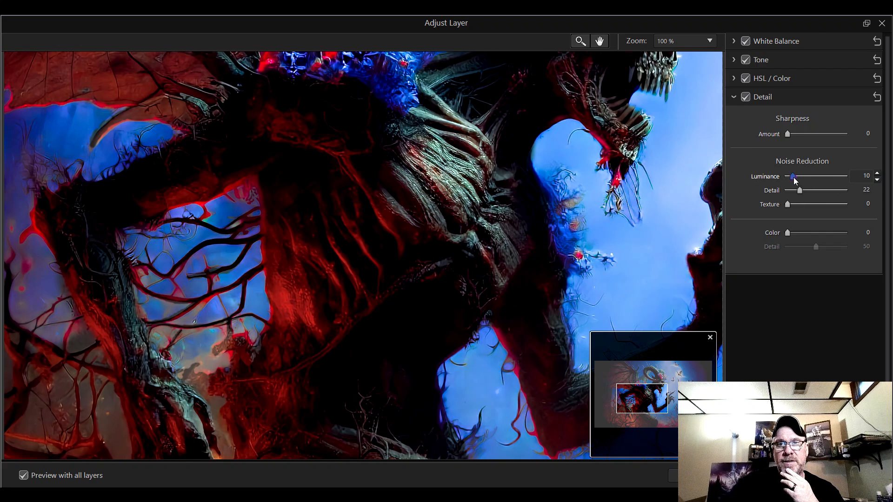
{"action": "left_click_drag", "start_coordinate": [794, 178], "coordinate": [809, 196]}
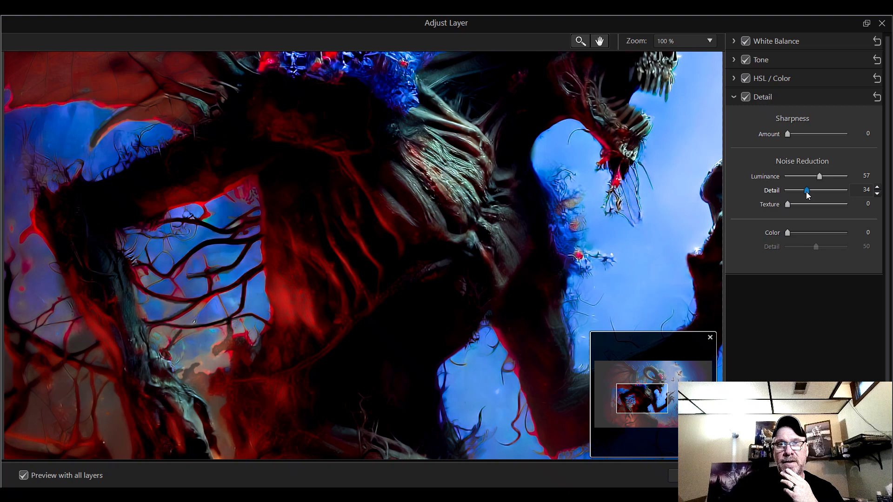
{"action": "left_click_drag", "start_coordinate": [804, 192], "coordinate": [801, 192]}
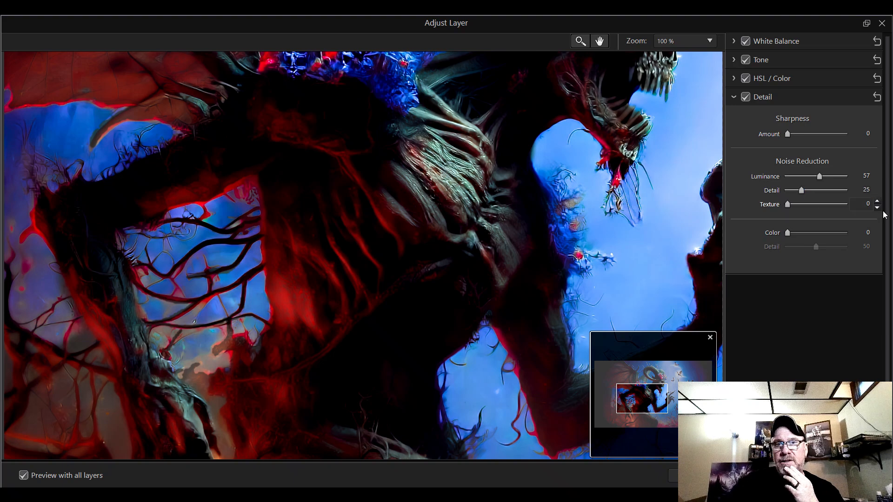
Step: Set the noise reduction's Detail to 14 and Texture to 67 while checking the devil's clawed hand
{"action": "mouse_move", "coordinate": [644, 400]}
{"action": "left_mouse_down"}
{"action": "mouse_move", "coordinate": [654, 414]}
{"action": "mouse_move", "coordinate": [638, 400]}
{"action": "mouse_move", "coordinate": [666, 386]}
{"action": "mouse_move", "coordinate": [648, 393]}
{"action": "mouse_move", "coordinate": [659, 399]}
{"action": "left_mouse_up"}
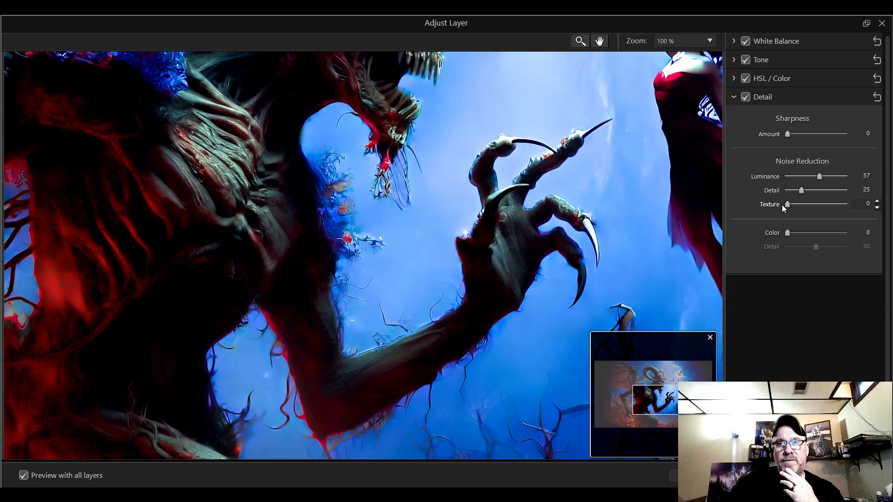
{"action": "left_click_drag", "start_coordinate": [849, 209], "coordinate": [795, 209]}
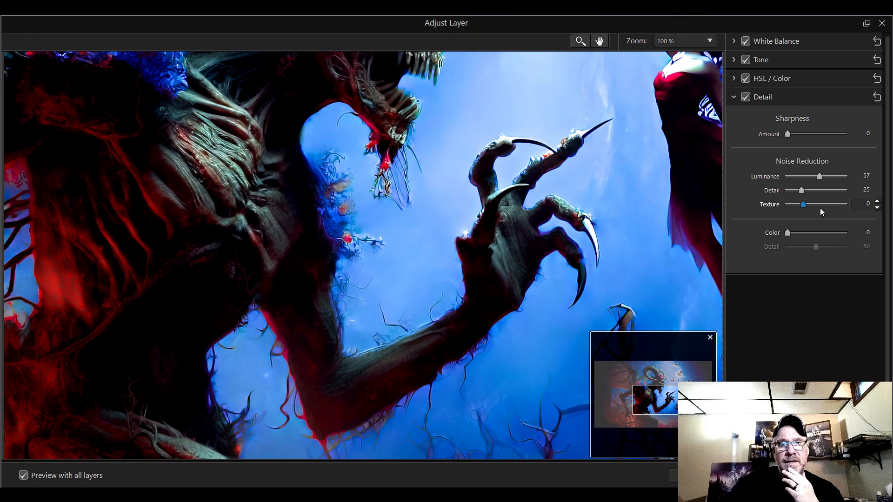
{"action": "left_click_drag", "start_coordinate": [849, 210], "coordinate": [814, 212]}
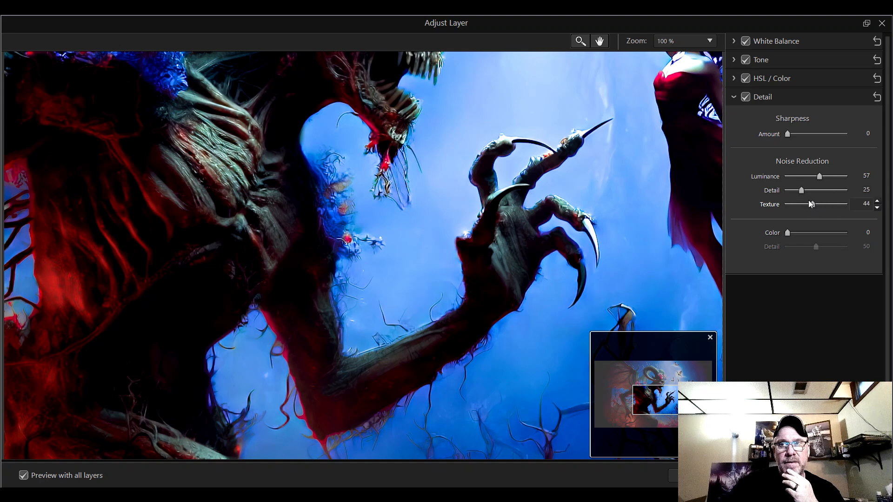
{"action": "mouse_move", "coordinate": [800, 191]}
{"action": "left_mouse_down"}
{"action": "mouse_move", "coordinate": [826, 191]}
{"action": "mouse_move", "coordinate": [794, 198]}
{"action": "left_mouse_up"}
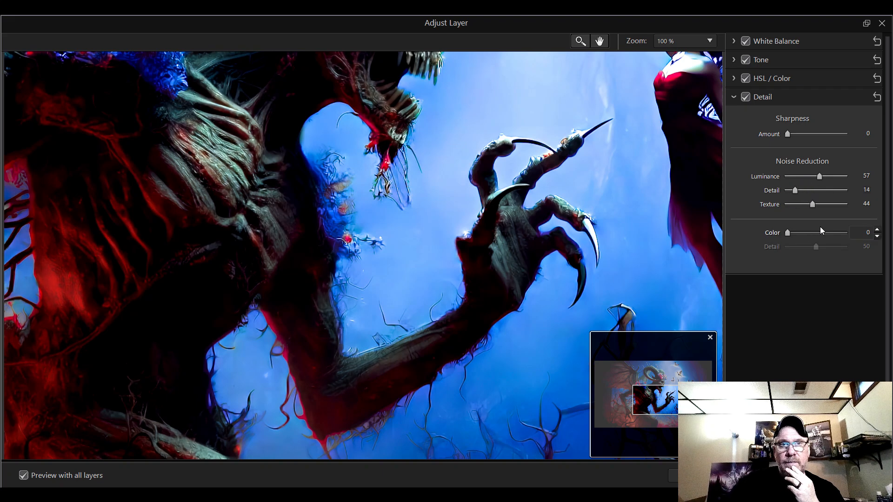
{"action": "left_click_drag", "start_coordinate": [815, 203], "coordinate": [826, 203]}
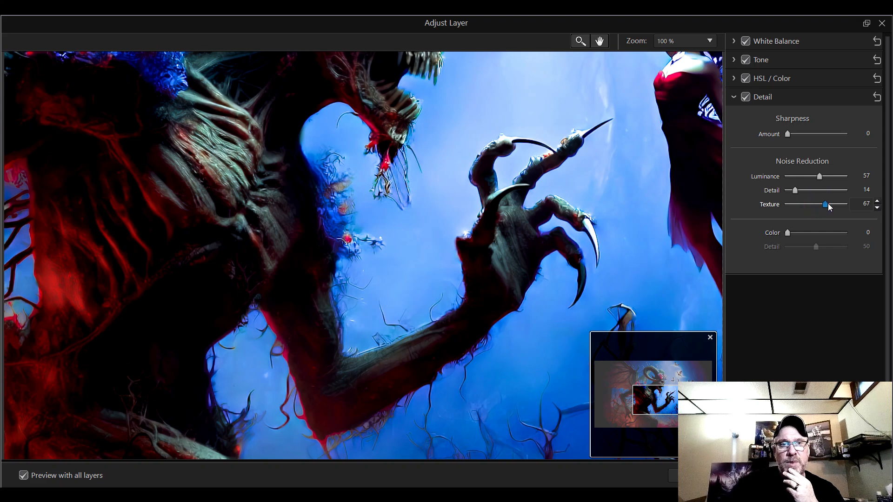
Step: Set the noise reduction's Texture to 41 and try a Sharpness amount of 80 before returning it to 0
{"action": "left_click_drag", "start_coordinate": [828, 205], "coordinate": [778, 251]}
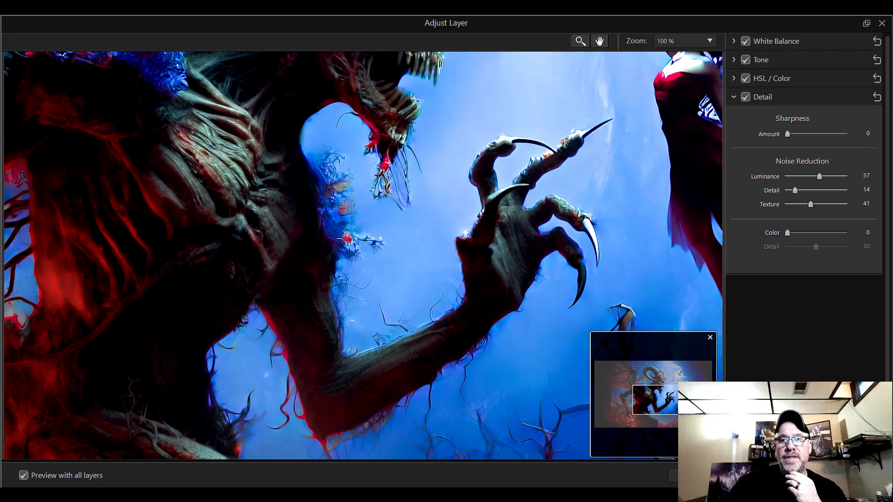
{"action": "left_click_drag", "start_coordinate": [655, 400], "coordinate": [658, 375]}
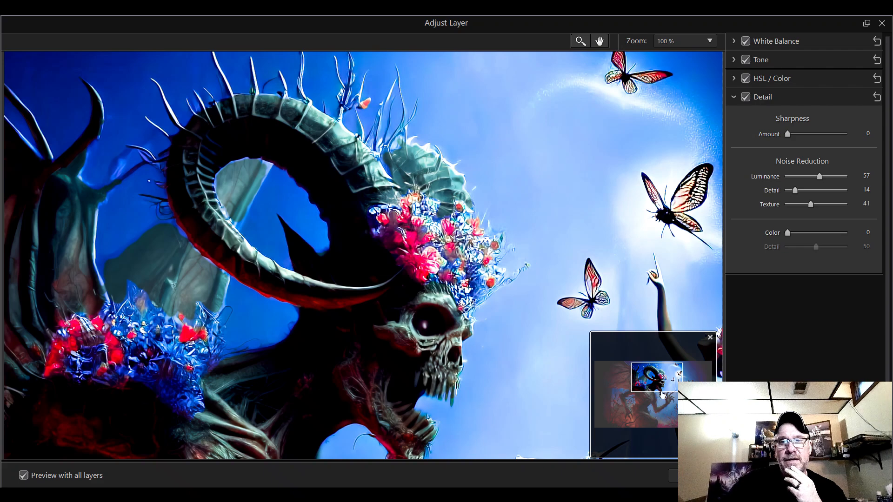
{"action": "mouse_move", "coordinate": [657, 377]}
{"action": "left_mouse_down"}
{"action": "mouse_move", "coordinate": [624, 378]}
{"action": "mouse_move", "coordinate": [626, 428]}
{"action": "mouse_move", "coordinate": [683, 428]}
{"action": "mouse_move", "coordinate": [687, 400]}
{"action": "mouse_move", "coordinate": [657, 390]}
{"action": "left_mouse_up"}
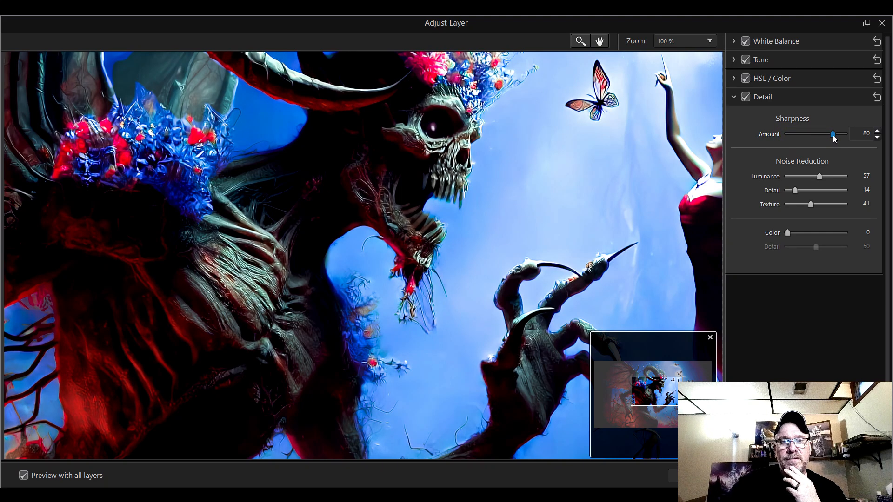
{"action": "left_click_drag", "start_coordinate": [833, 135], "coordinate": [784, 134]}
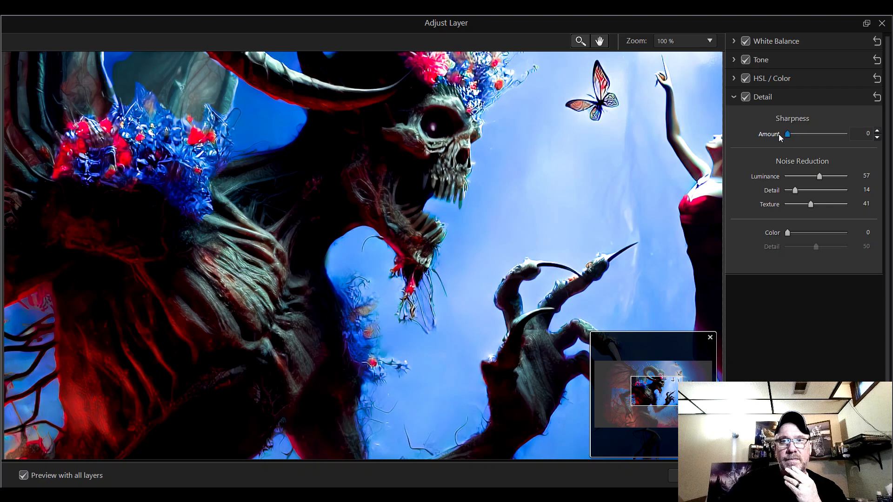
Step: Switch from the Detail to the Tone adjustments and set Clarity to 37
{"action": "left_click", "coordinate": [734, 96]}
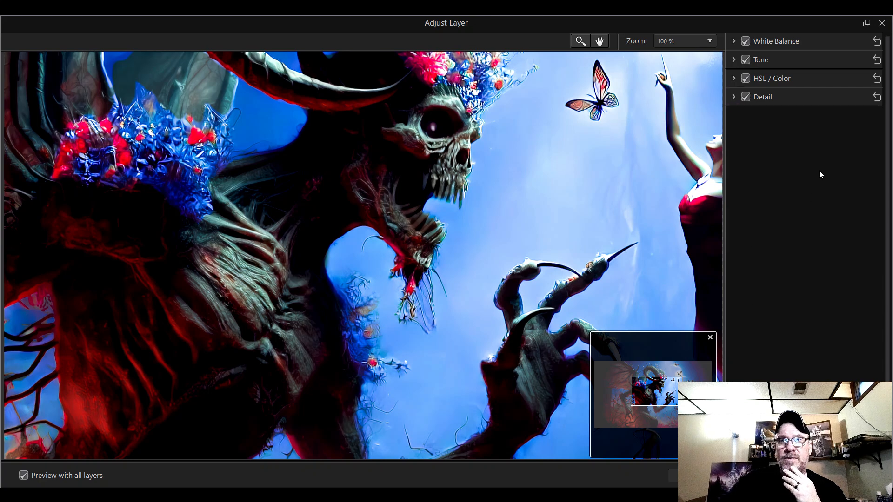
{"action": "left_click", "coordinate": [734, 59]}
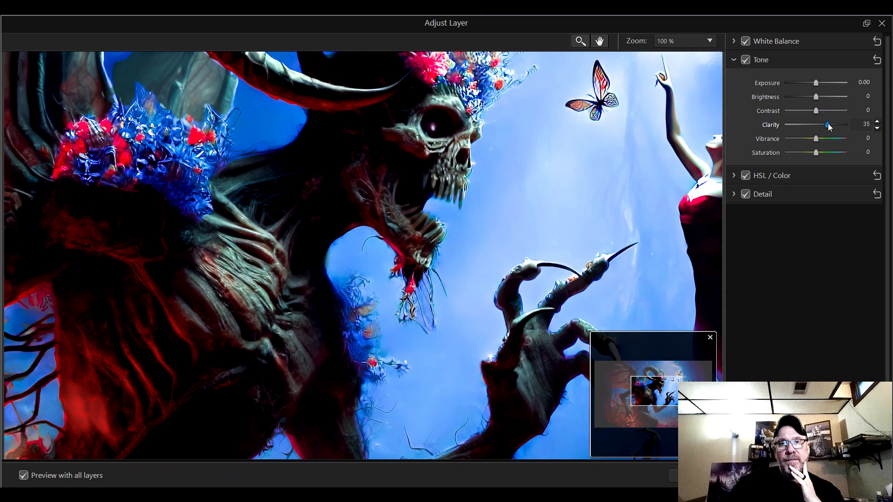
{"action": "mouse_move", "coordinate": [829, 126]}
{"action": "left_mouse_down"}
{"action": "mouse_move", "coordinate": [838, 125]}
{"action": "mouse_move", "coordinate": [762, 133]}
{"action": "mouse_move", "coordinate": [854, 122]}
{"action": "mouse_move", "coordinate": [763, 124]}
{"action": "mouse_move", "coordinate": [841, 132]}
{"action": "mouse_move", "coordinate": [833, 131]}
{"action": "left_mouse_up"}
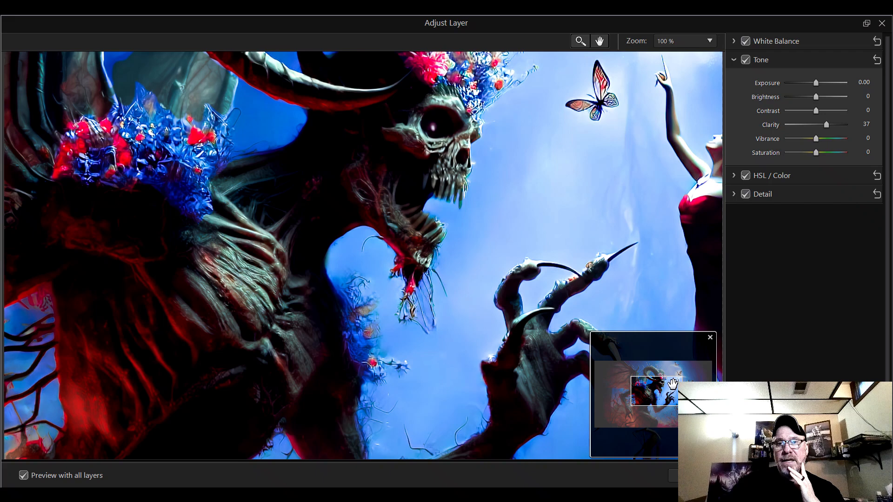
Step: Try Tone Contrast at 90 and -22, checking the devil's head at 100 % zoom and the whole image
{"action": "mouse_move", "coordinate": [669, 385]}
{"action": "left_mouse_down"}
{"action": "mouse_move", "coordinate": [688, 379]}
{"action": "mouse_move", "coordinate": [647, 379]}
{"action": "mouse_move", "coordinate": [639, 425]}
{"action": "mouse_move", "coordinate": [655, 420]}
{"action": "mouse_move", "coordinate": [653, 391]}
{"action": "left_mouse_up"}
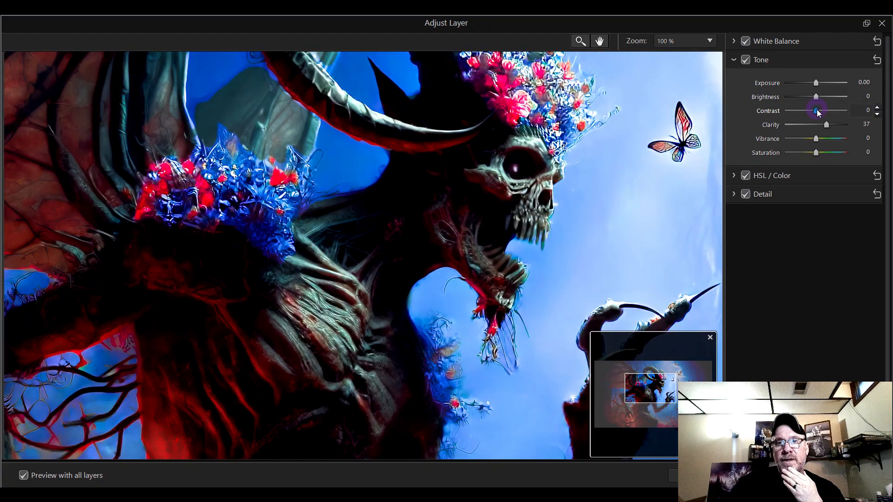
{"action": "left_click_drag", "start_coordinate": [817, 110], "coordinate": [836, 110]}
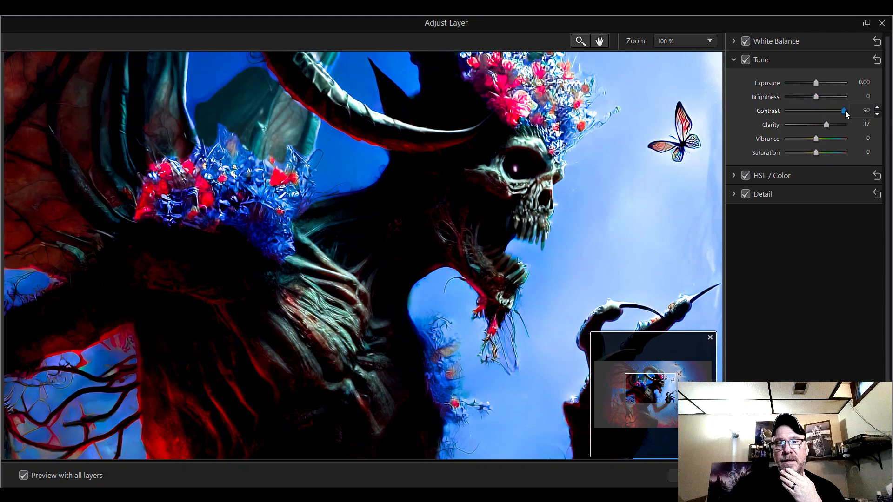
{"action": "left_click_drag", "start_coordinate": [842, 111], "coordinate": [811, 116]}
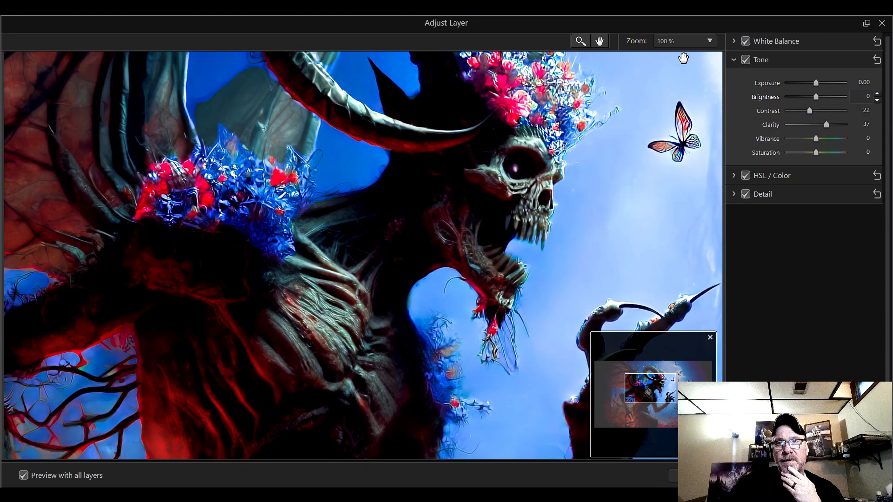
{"action": "left_click", "coordinate": [684, 44]}
{"action": "left_click", "coordinate": [683, 59]}
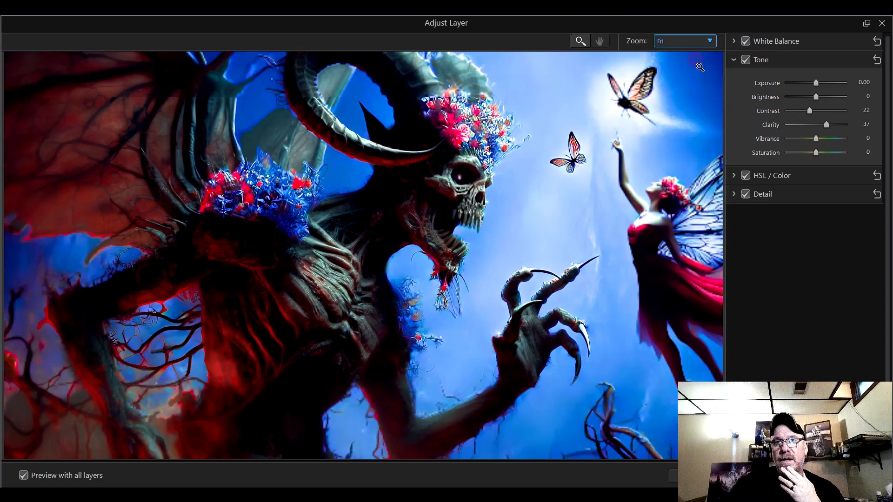
Step: Raise the Tone Contrast to 21 on the whole image and fine-tune it to 25 at 100 % zoom
{"action": "mouse_move", "coordinate": [809, 114]}
{"action": "left_mouse_down"}
{"action": "mouse_move", "coordinate": [774, 118]}
{"action": "mouse_move", "coordinate": [820, 117]}
{"action": "left_mouse_up"}
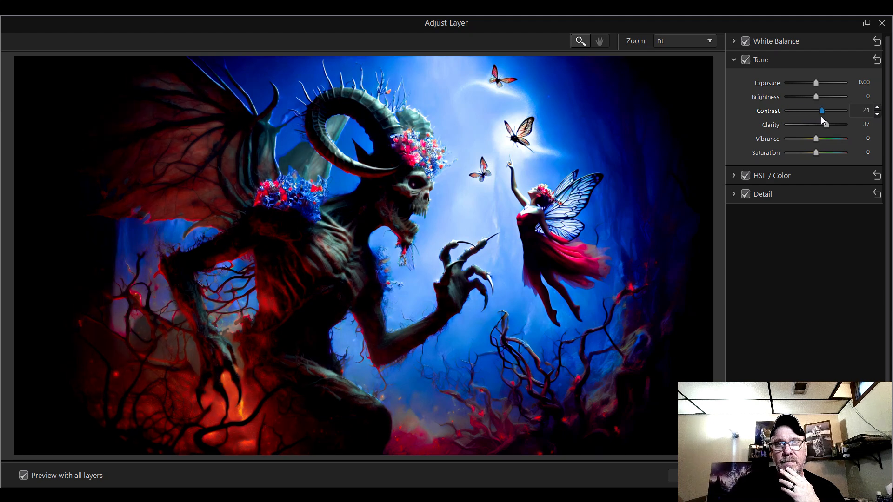
{"action": "left_click", "coordinate": [703, 40]}
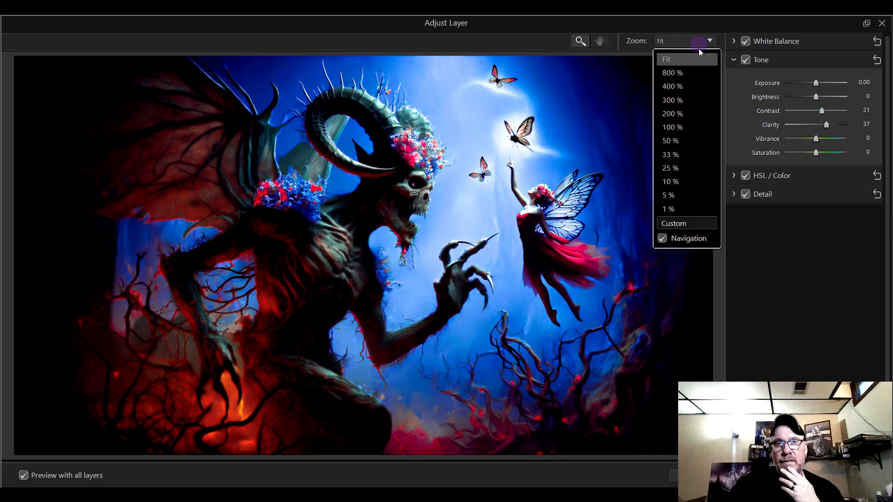
{"action": "left_click", "coordinate": [702, 127]}
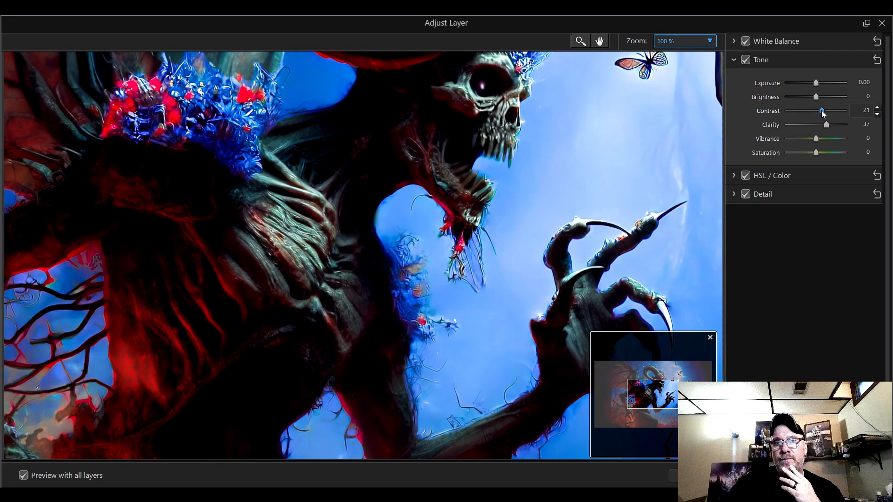
{"action": "mouse_move", "coordinate": [821, 111]}
{"action": "left_mouse_down"}
{"action": "mouse_move", "coordinate": [837, 113]}
{"action": "mouse_move", "coordinate": [823, 114]}
{"action": "left_mouse_up"}
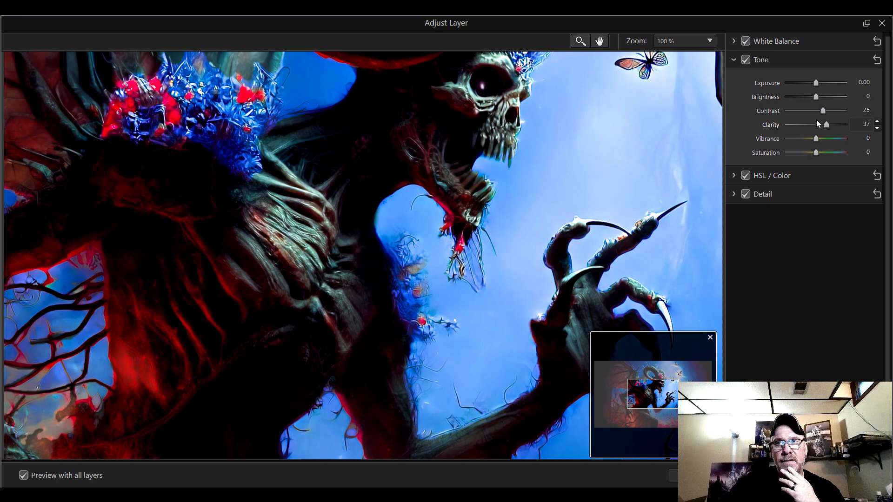
Step: Examine the contrast adjustment on the whole image and on the devil's torso at 100 % zoom
{"action": "left_click", "coordinate": [675, 42]}
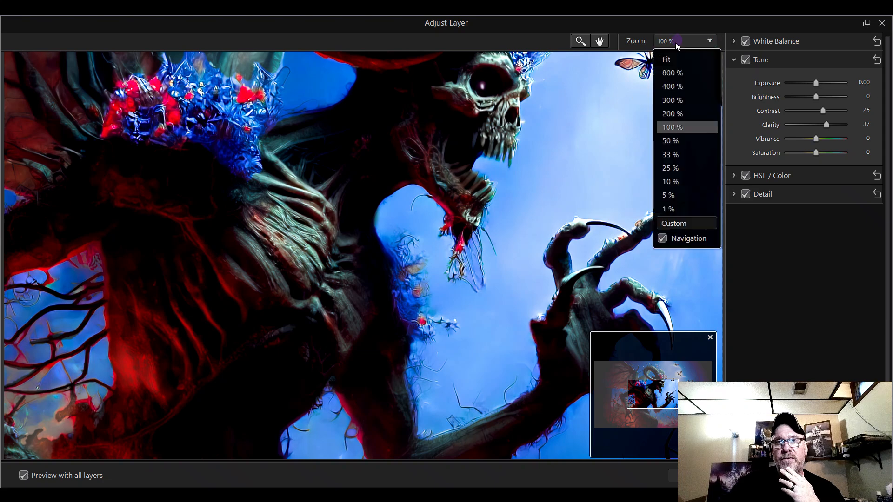
{"action": "left_click", "coordinate": [680, 63]}
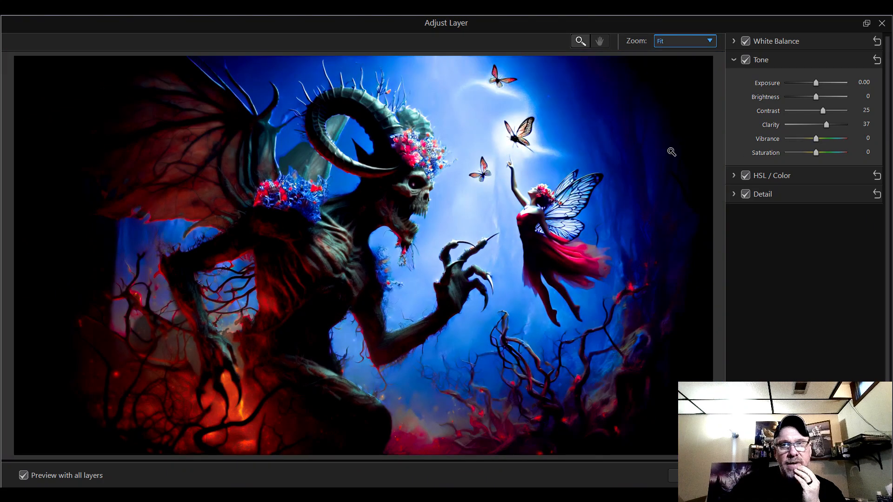
{"action": "left_click", "coordinate": [693, 41]}
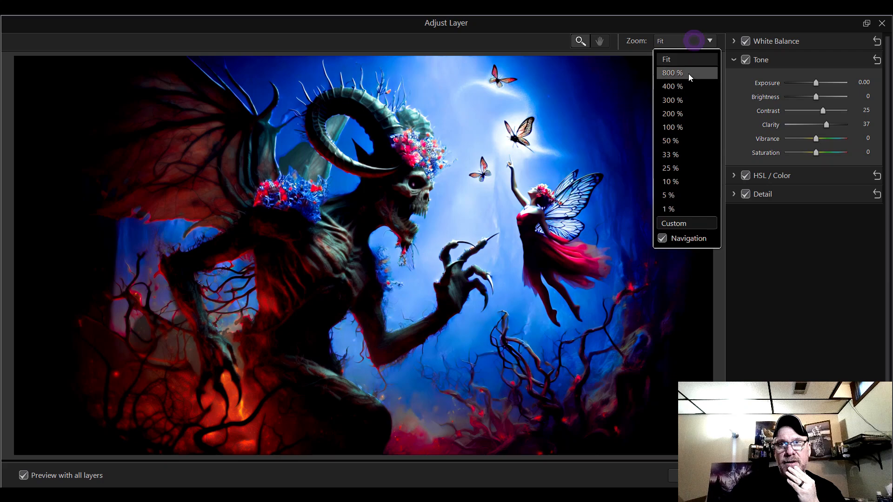
{"action": "left_click", "coordinate": [693, 125]}
{"action": "left_click_drag", "start_coordinate": [667, 392], "coordinate": [622, 411]}
{"action": "left_click_drag", "start_coordinate": [631, 417], "coordinate": [646, 393]}
{"action": "left_click", "coordinate": [695, 41]}
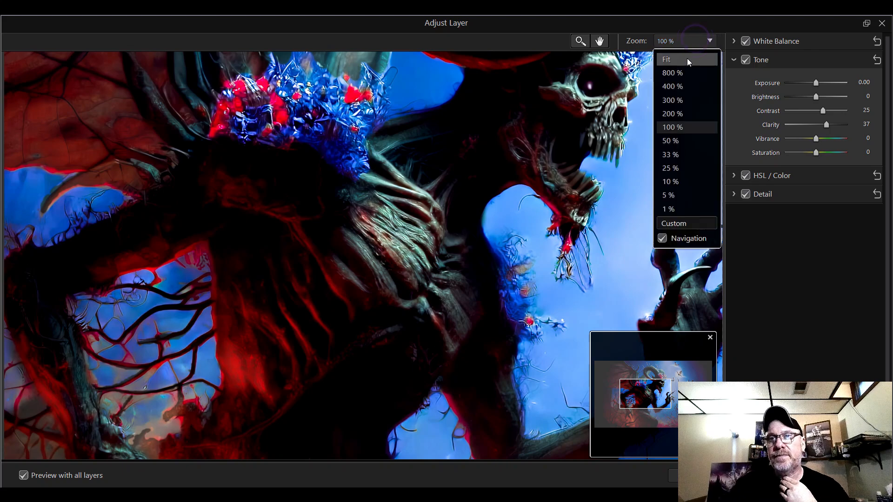
{"action": "left_click", "coordinate": [686, 59]}
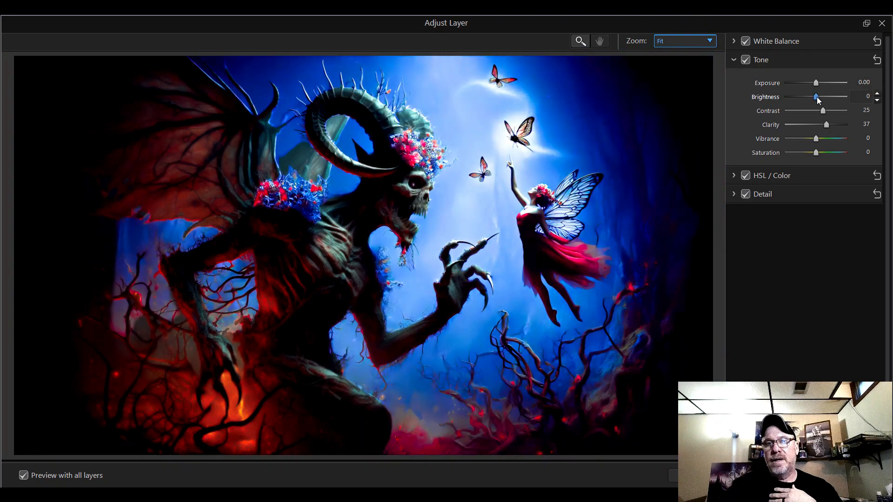
Step: Try Tone Brightness at 20, check the devil's skull and horn at 100 % zoom, and return it to 0
{"action": "mouse_move", "coordinate": [816, 97]}
{"action": "left_mouse_down"}
{"action": "mouse_move", "coordinate": [833, 98]}
{"action": "mouse_move", "coordinate": [824, 97]}
{"action": "left_mouse_up"}
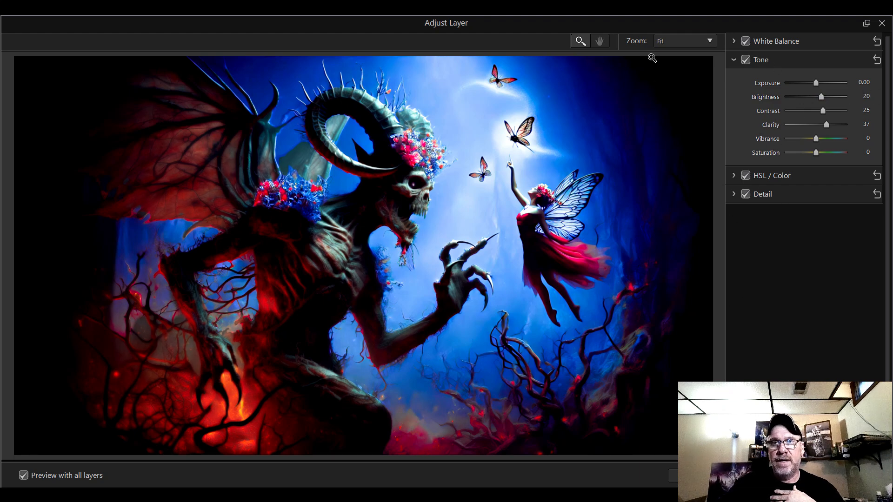
{"action": "left_click", "coordinate": [676, 42]}
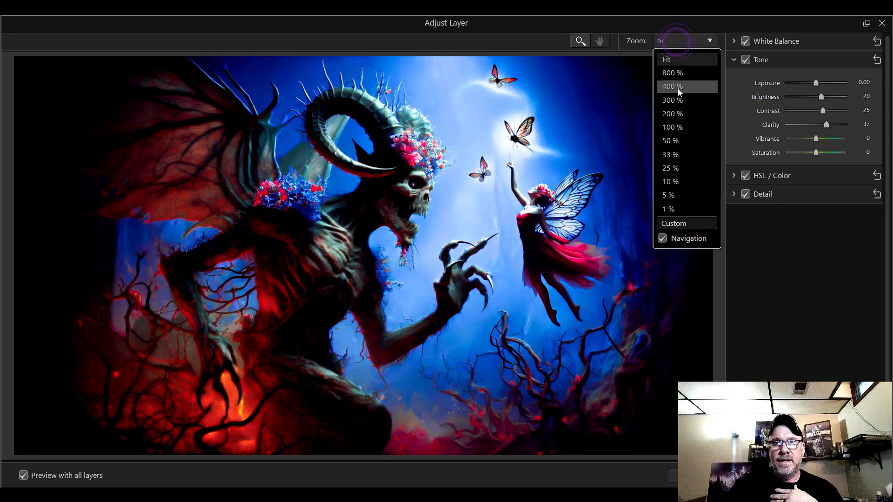
{"action": "left_click", "coordinate": [685, 127]}
{"action": "left_click_drag", "start_coordinate": [652, 401], "coordinate": [670, 374]}
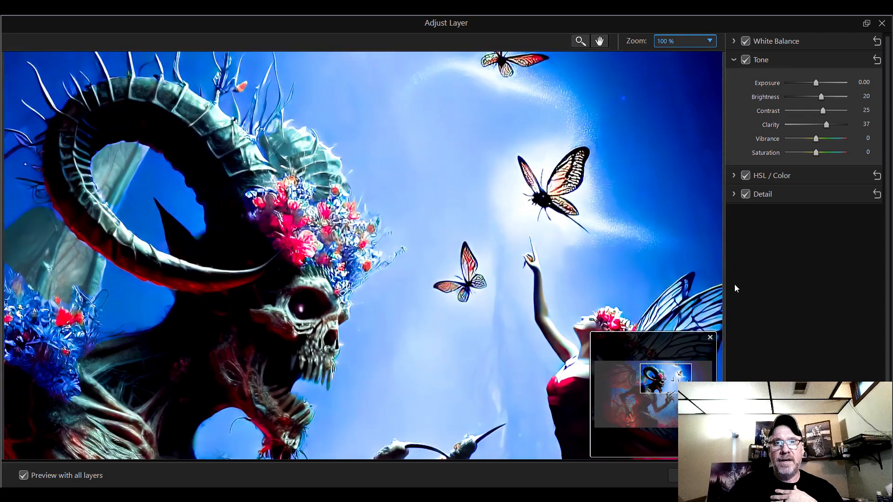
{"action": "left_click", "coordinate": [820, 98]}
{"action": "left_click_drag", "start_coordinate": [820, 98], "coordinate": [816, 99]}
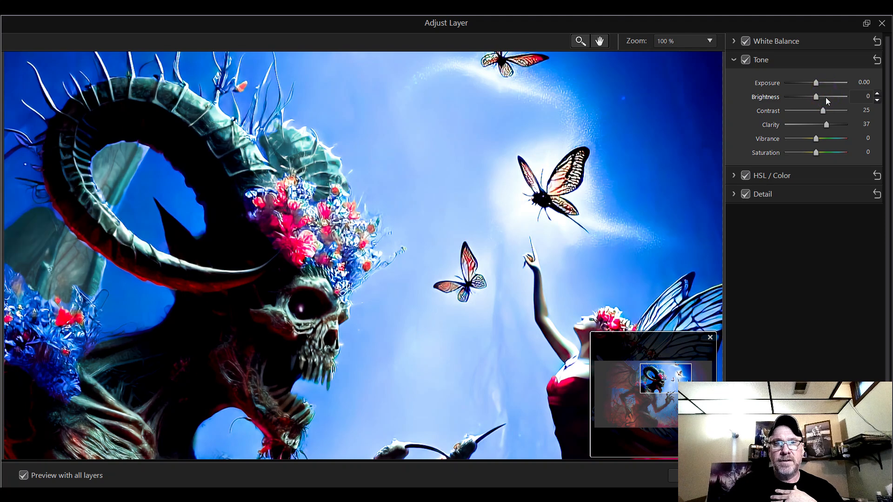
{"action": "left_click", "coordinate": [816, 141]}
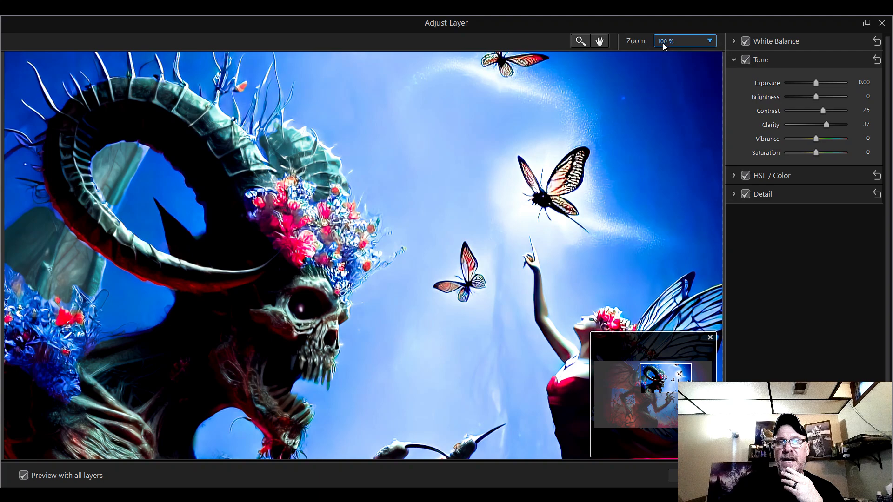
Step: Open the HSL / Color adjustments and examine the whole image and the devil's head and torso at 100 % zoom
{"action": "left_click", "coordinate": [680, 39]}
{"action": "left_click", "coordinate": [682, 59]}
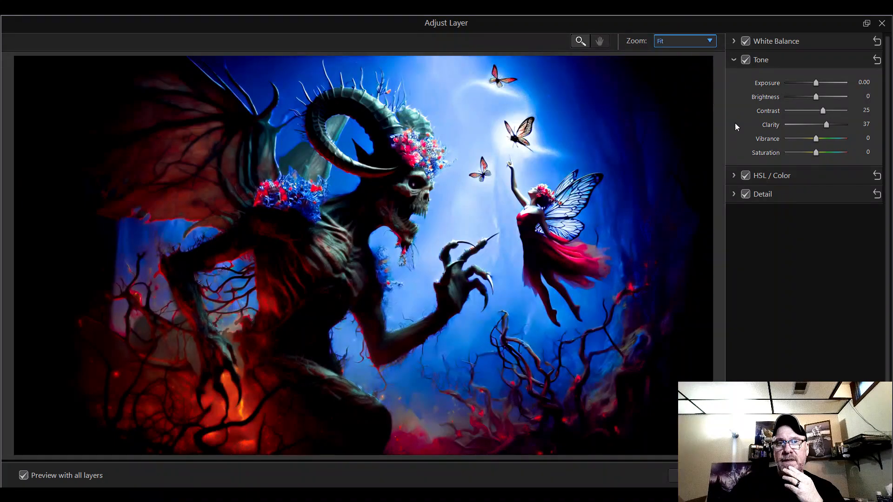
{"action": "left_click", "coordinate": [733, 176]}
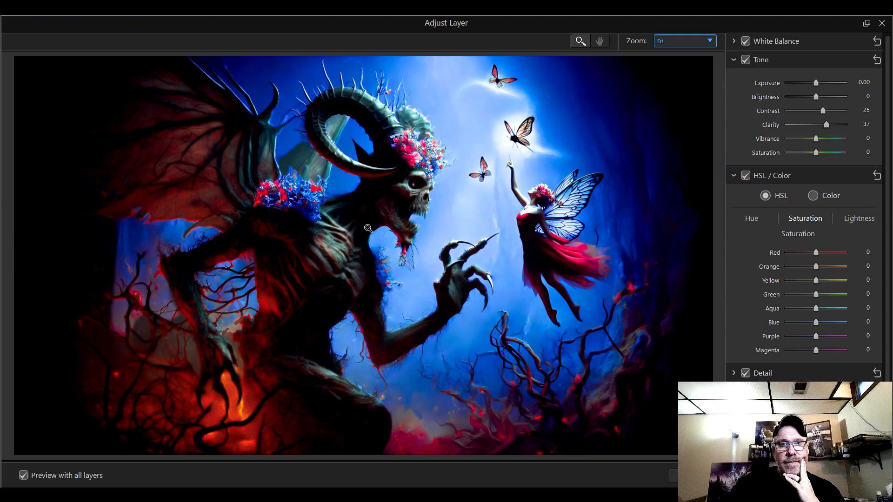
{"action": "left_click", "coordinate": [694, 40]}
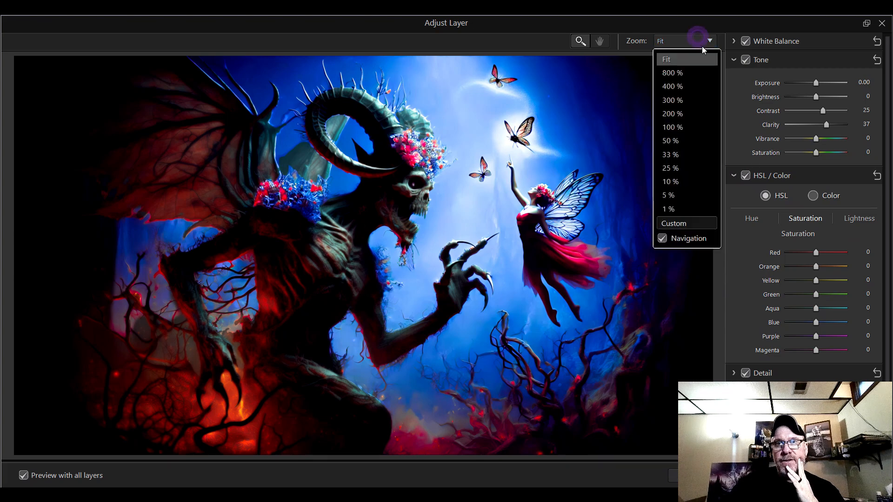
{"action": "left_click", "coordinate": [701, 126]}
{"action": "mouse_move", "coordinate": [668, 382]}
{"action": "left_mouse_down"}
{"action": "mouse_move", "coordinate": [655, 415]}
{"action": "mouse_move", "coordinate": [644, 420]}
{"action": "mouse_move", "coordinate": [652, 387]}
{"action": "left_mouse_up"}
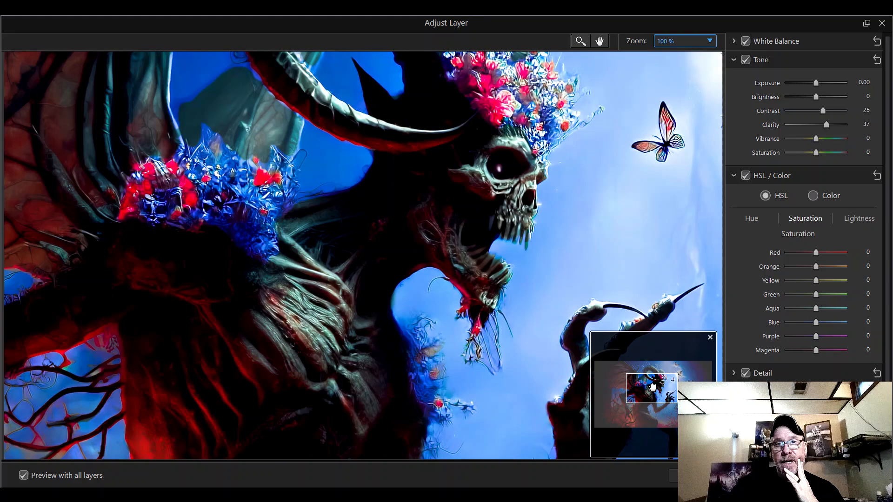
{"action": "left_click", "coordinate": [700, 41]}
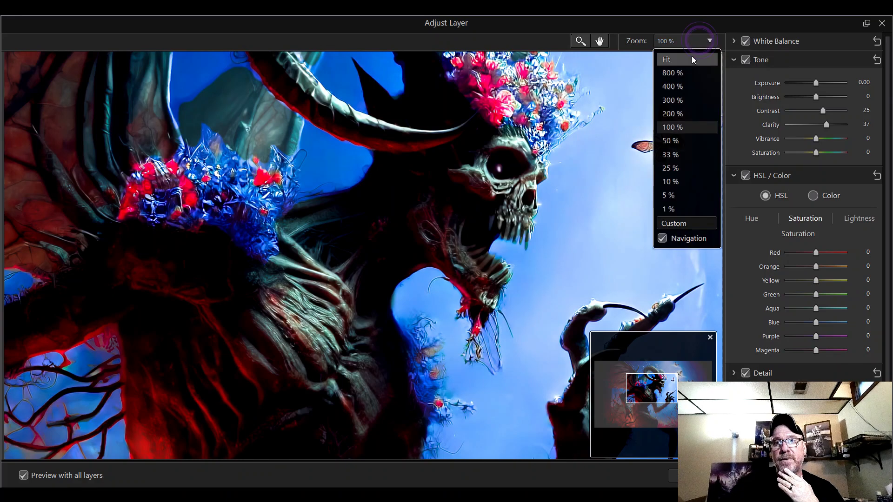
{"action": "left_click", "coordinate": [691, 56]}
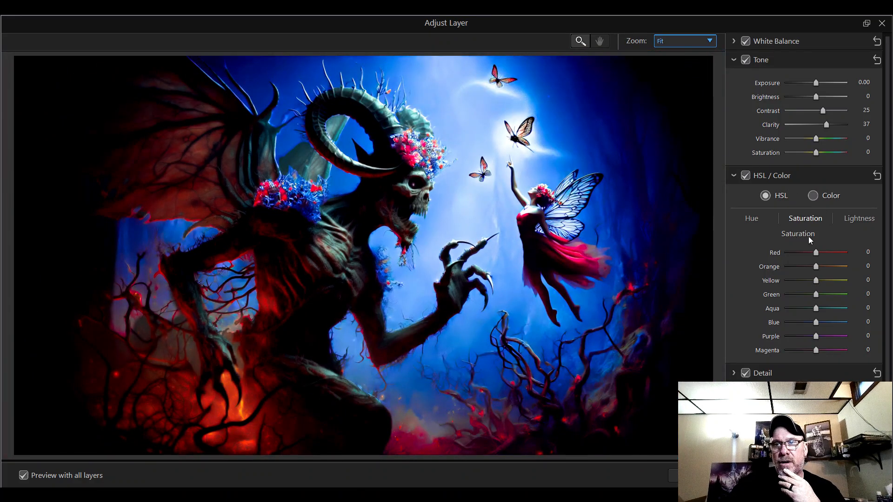
Step: Set the HSL Hue of Orange to 57 and of Red to -57
{"action": "left_click", "coordinate": [751, 218]}
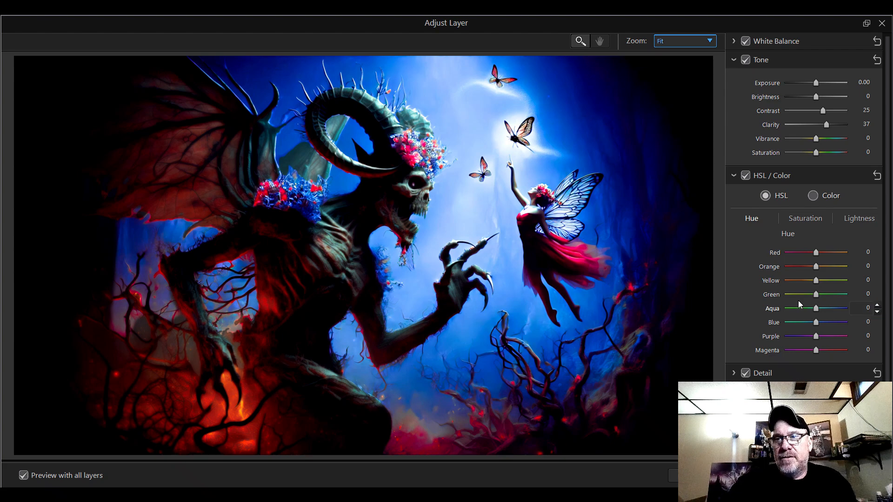
{"action": "mouse_move", "coordinate": [817, 267]}
{"action": "left_mouse_down"}
{"action": "mouse_move", "coordinate": [781, 270]}
{"action": "mouse_move", "coordinate": [832, 265]}
{"action": "left_mouse_up"}
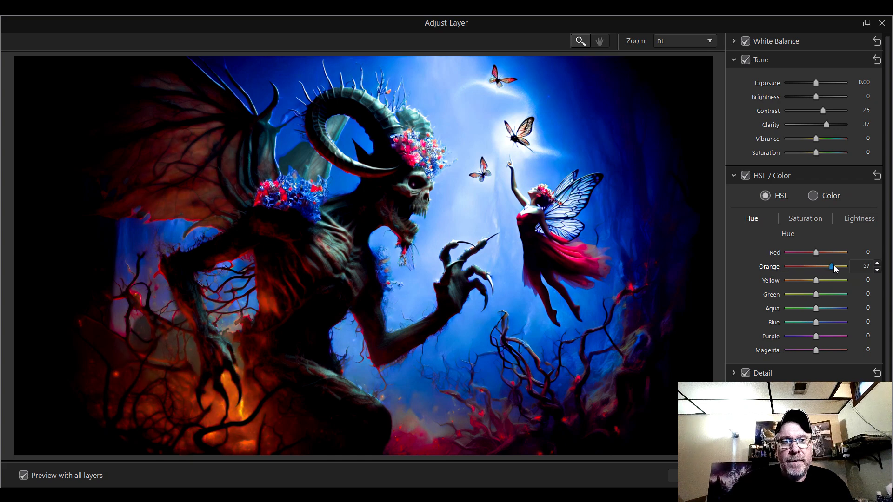
{"action": "mouse_move", "coordinate": [816, 255]}
{"action": "left_mouse_down"}
{"action": "mouse_move", "coordinate": [834, 255]}
{"action": "mouse_move", "coordinate": [799, 256]}
{"action": "left_mouse_up"}
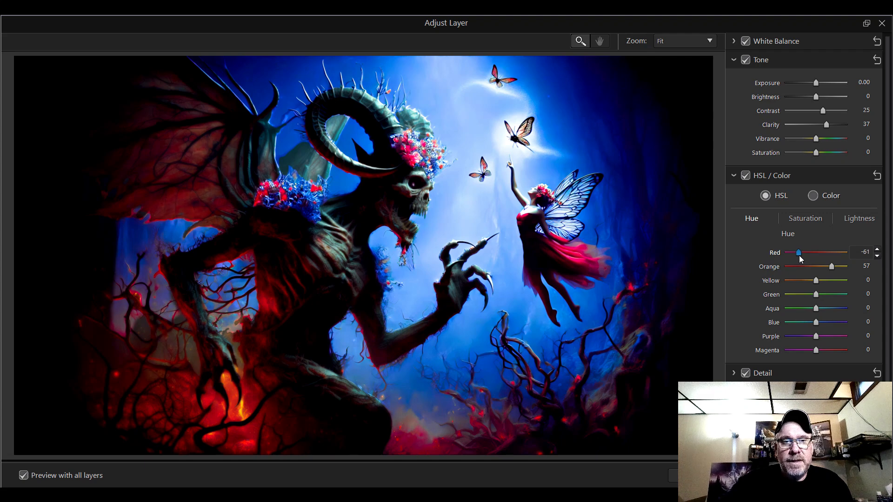
{"action": "left_click_drag", "start_coordinate": [800, 256], "coordinate": [800, 255]}
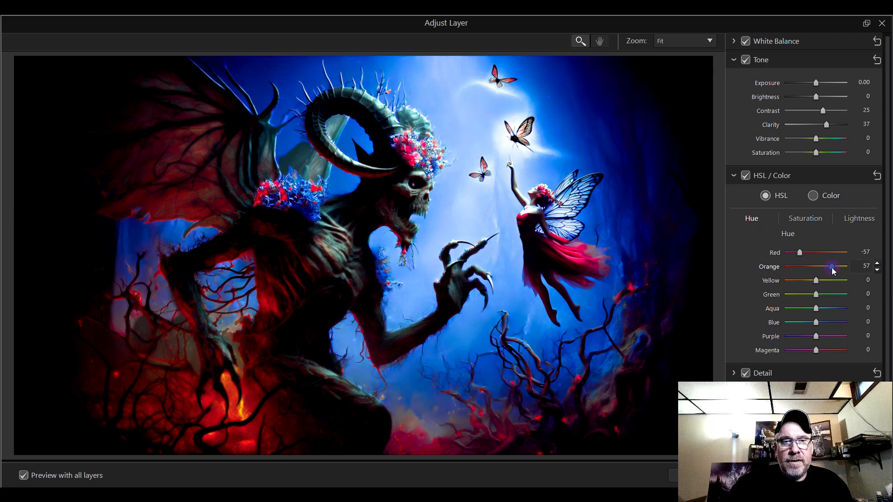
Step: Try the HSL Hue of Orange at 100 and Red at -100, testing Yellow at 100 before returning it to 0
{"action": "left_click_drag", "start_coordinate": [832, 267], "coordinate": [834, 268]}
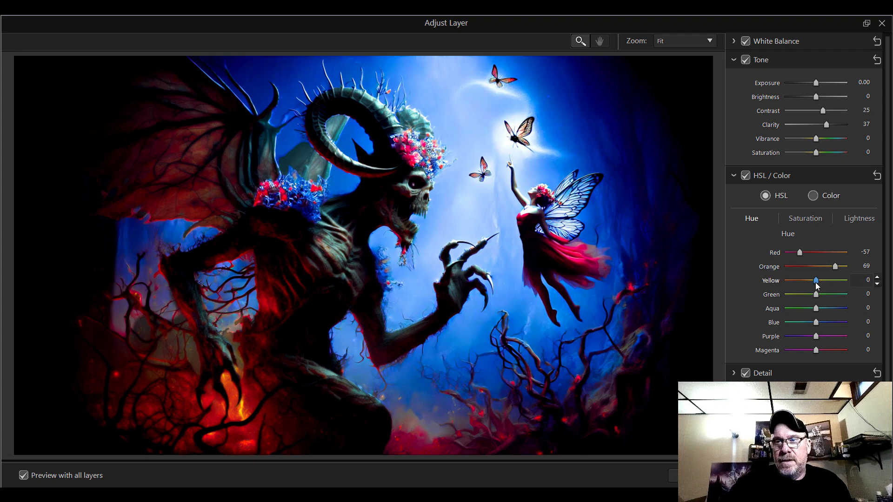
{"action": "left_click_drag", "start_coordinate": [816, 281], "coordinate": [758, 286]}
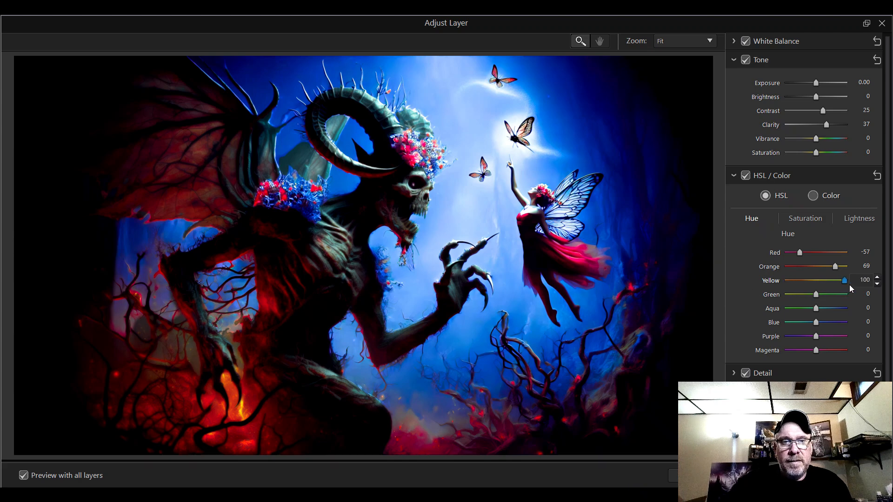
{"action": "mouse_move", "coordinate": [849, 285]}
{"action": "left_mouse_down"}
{"action": "mouse_move", "coordinate": [781, 284]}
{"action": "mouse_move", "coordinate": [816, 283]}
{"action": "mouse_move", "coordinate": [809, 272]}
{"action": "mouse_move", "coordinate": [780, 275]}
{"action": "mouse_move", "coordinate": [847, 271]}
{"action": "left_mouse_up"}
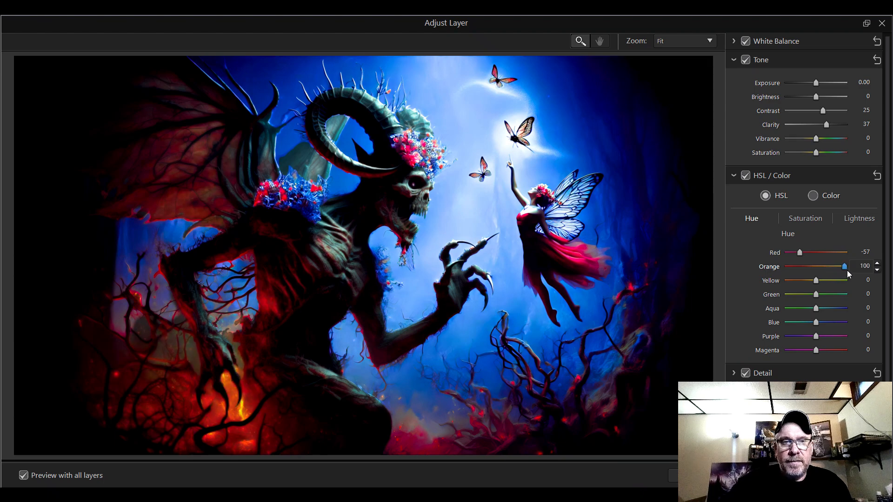
{"action": "mouse_move", "coordinate": [799, 253]}
{"action": "left_mouse_down"}
{"action": "mouse_move", "coordinate": [777, 253]}
{"action": "mouse_move", "coordinate": [842, 254]}
{"action": "mouse_move", "coordinate": [784, 253]}
{"action": "left_mouse_up"}
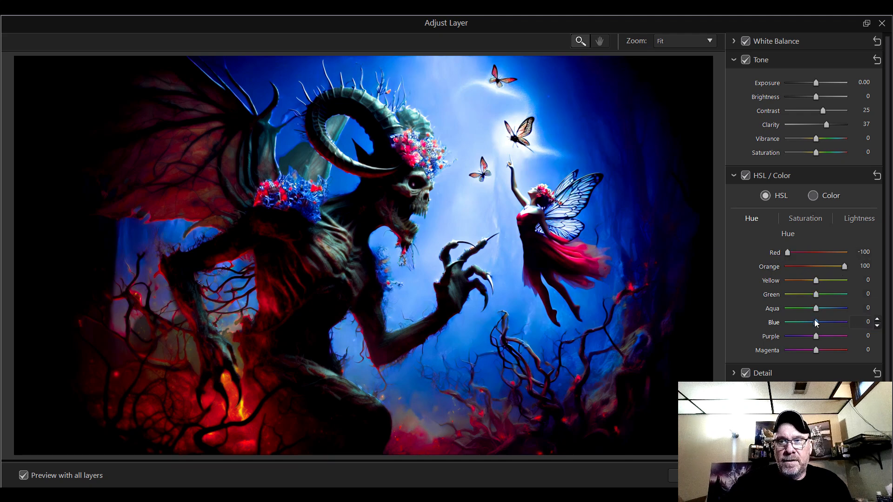
Step: Try shifting the HSL Hue of Purple and Magenta, and return both to 0
{"action": "mouse_move", "coordinate": [816, 337]}
{"action": "left_mouse_down"}
{"action": "mouse_move", "coordinate": [839, 335]}
{"action": "mouse_move", "coordinate": [772, 335]}
{"action": "mouse_move", "coordinate": [812, 336]}
{"action": "left_mouse_up"}
{"action": "double_click", "coordinate": [817, 339]}
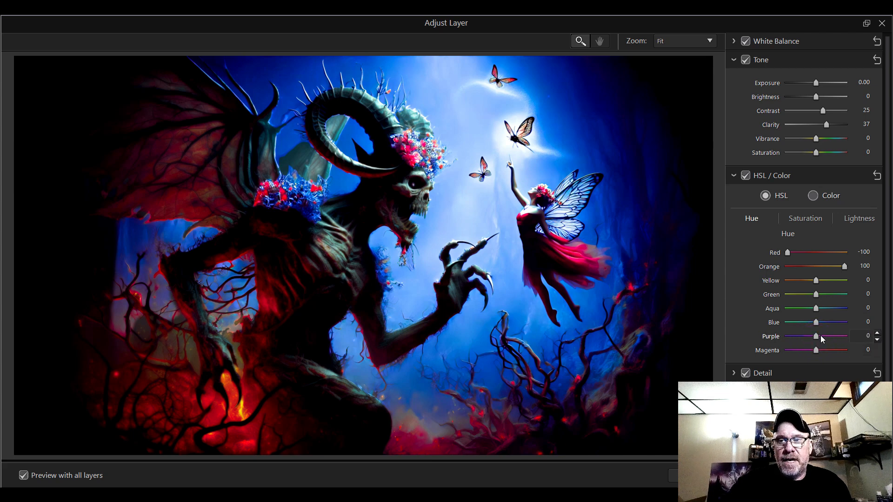
{"action": "left_click_drag", "start_coordinate": [817, 351], "coordinate": [796, 352]}
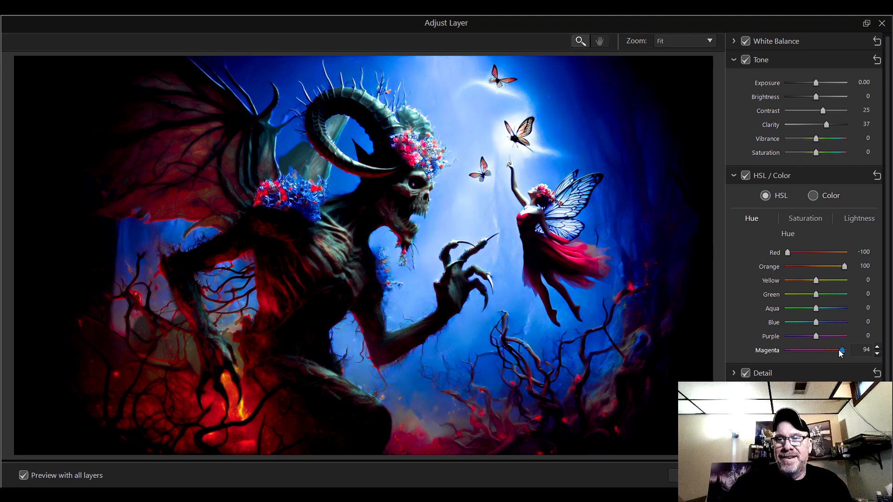
{"action": "double_click", "coordinate": [818, 349]}
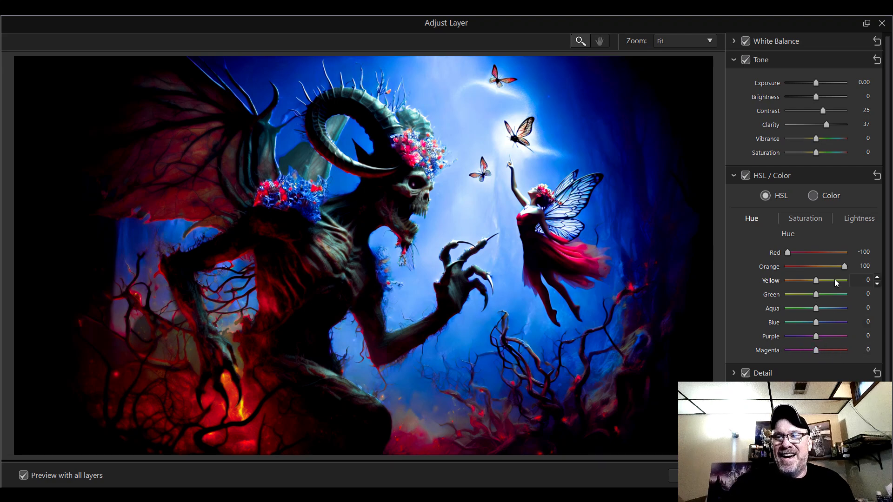
Step: Set the HSL Hue of Red to -67 and of Orange to 53
{"action": "left_click_drag", "start_coordinate": [788, 253], "coordinate": [797, 253]}
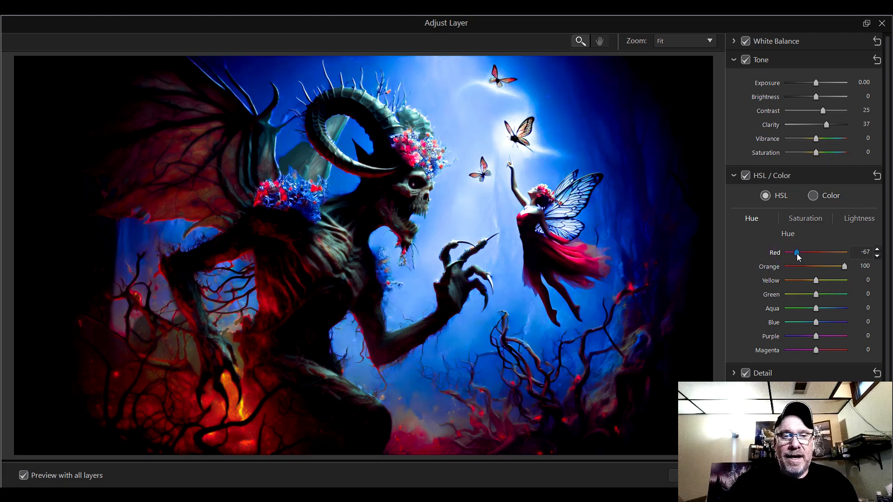
{"action": "left_click_drag", "start_coordinate": [842, 269], "coordinate": [830, 269]}
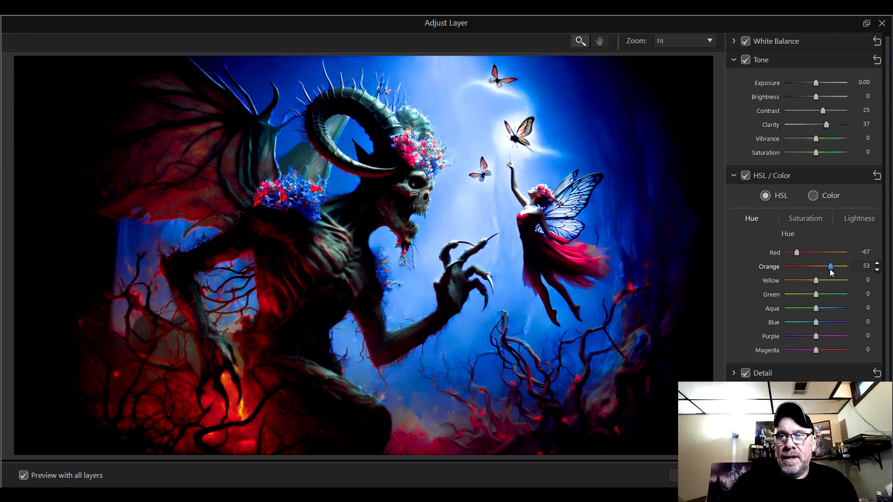
Step: Set the HSL Saturation of Red to 100, Orange to 84 and Yellow to 8, and test Green before returning it to 0
{"action": "left_click", "coordinate": [807, 215]}
{"action": "left_click_drag", "start_coordinate": [818, 255], "coordinate": [777, 255]}
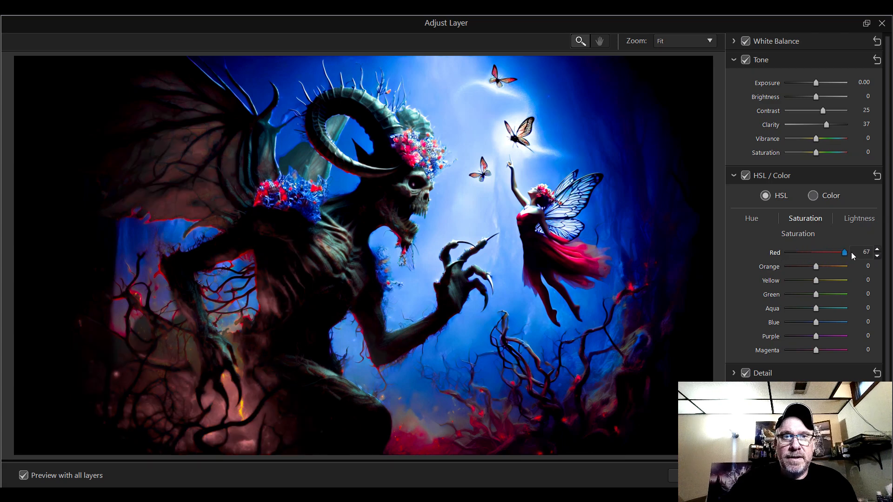
{"action": "left_click_drag", "start_coordinate": [851, 252], "coordinate": [854, 252]}
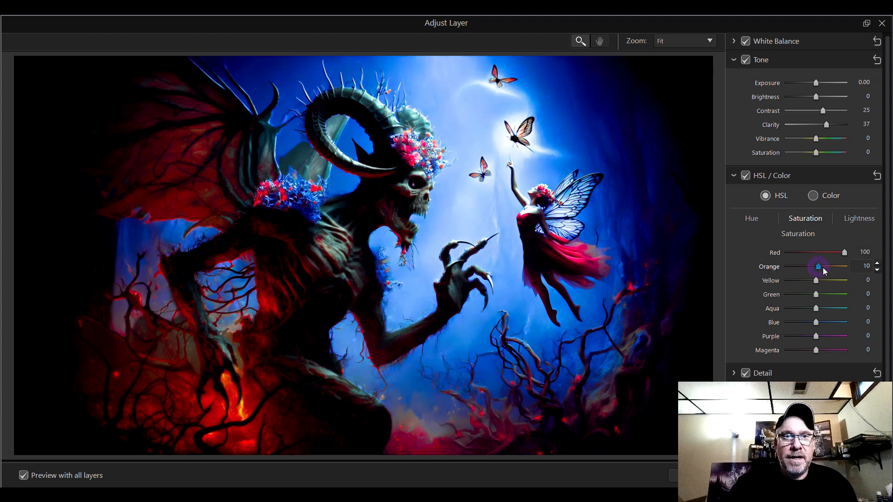
{"action": "left_click_drag", "start_coordinate": [822, 267], "coordinate": [835, 268]}
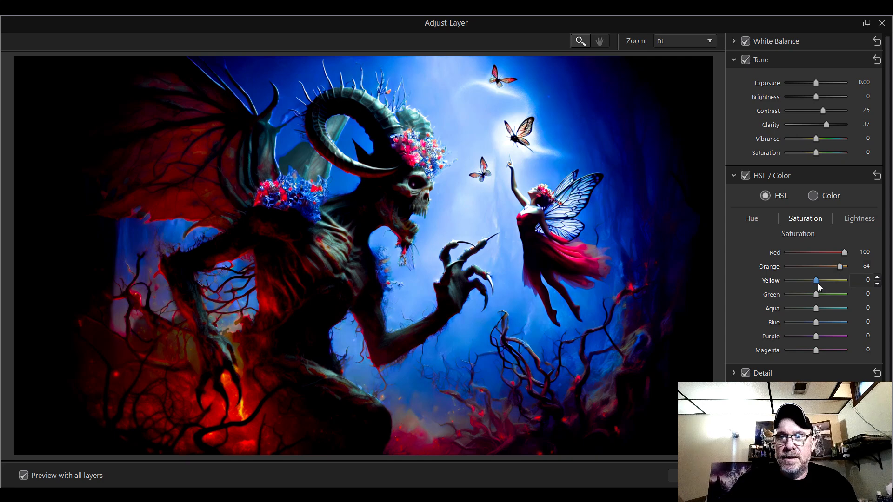
{"action": "left_click_drag", "start_coordinate": [824, 282], "coordinate": [828, 282]}
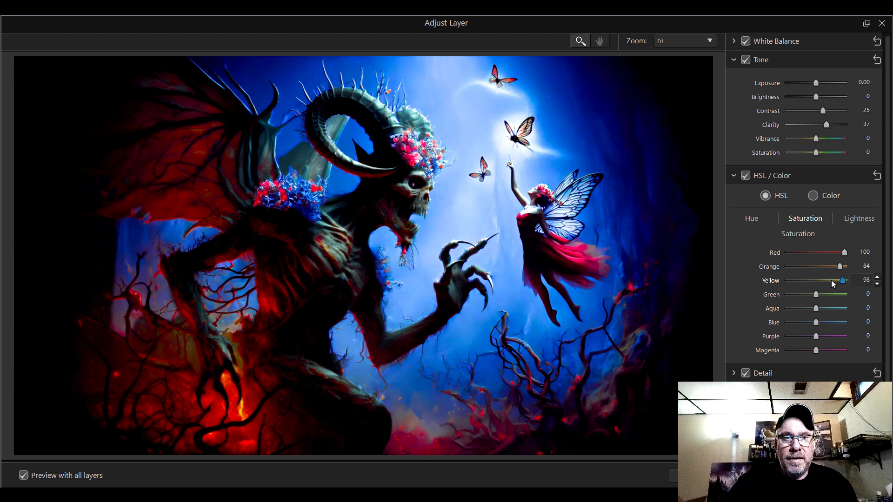
{"action": "left_click_drag", "start_coordinate": [836, 281], "coordinate": [814, 283]}
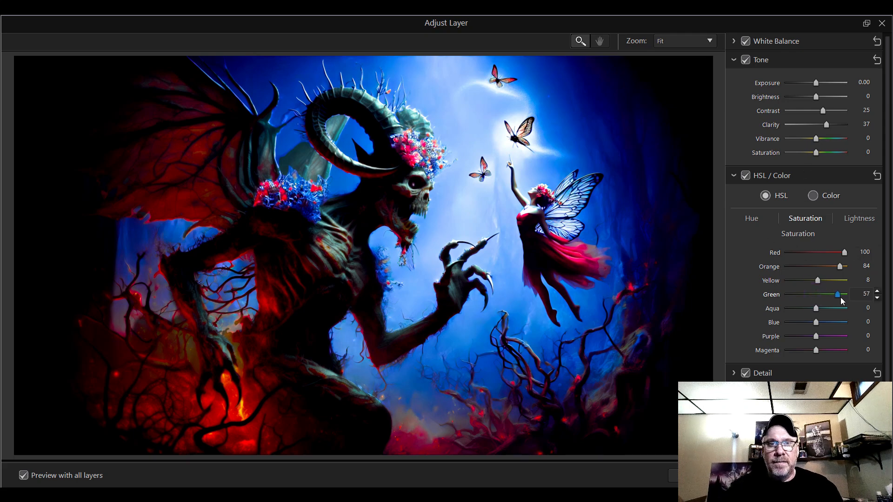
{"action": "left_click_drag", "start_coordinate": [850, 298], "coordinate": [799, 298]}
{"action": "left_click_drag", "start_coordinate": [798, 300], "coordinate": [819, 304]}
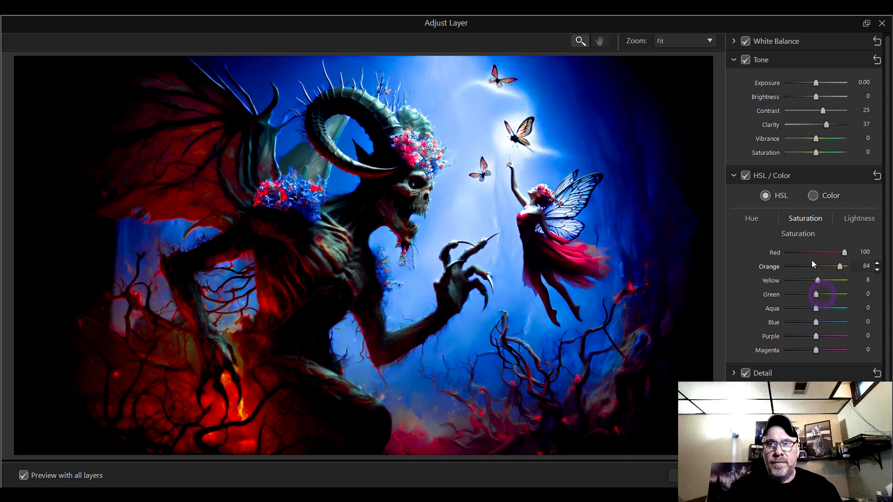
Step: Try shifting the HSL Hue of Green, Aqua and Blue, including Blue at -100, and return all three to 0
{"action": "left_click", "coordinate": [764, 221]}
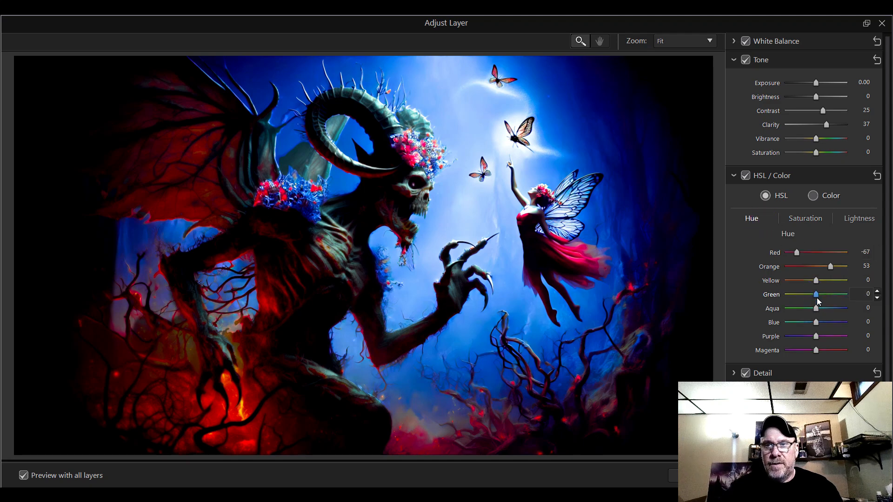
{"action": "mouse_move", "coordinate": [817, 298]}
{"action": "left_mouse_down"}
{"action": "mouse_move", "coordinate": [835, 298]}
{"action": "mouse_move", "coordinate": [782, 295]}
{"action": "mouse_move", "coordinate": [830, 299]}
{"action": "left_mouse_up"}
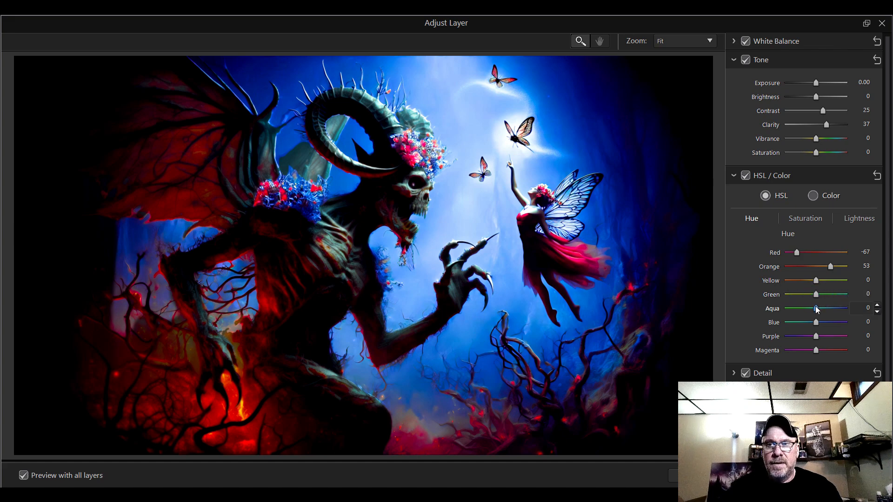
{"action": "left_click_drag", "start_coordinate": [851, 308], "coordinate": [780, 324]}
{"action": "double_click", "coordinate": [818, 310]}
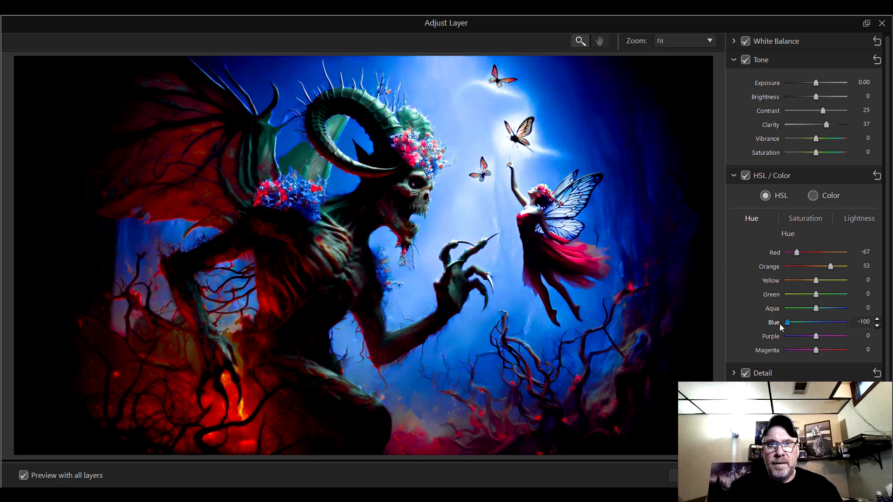
{"action": "left_click", "coordinate": [817, 295]}
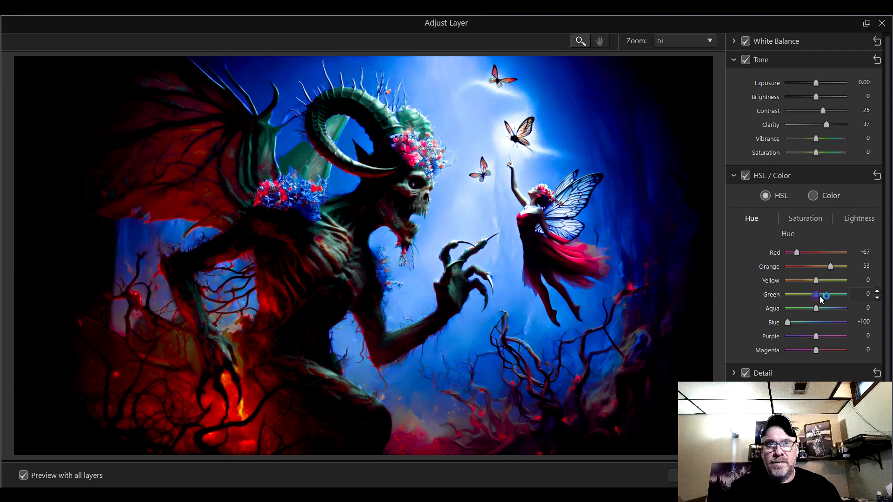
{"action": "mouse_move", "coordinate": [819, 296]}
{"action": "left_mouse_down"}
{"action": "mouse_move", "coordinate": [838, 297]}
{"action": "mouse_move", "coordinate": [789, 297]}
{"action": "mouse_move", "coordinate": [816, 297]}
{"action": "left_mouse_up"}
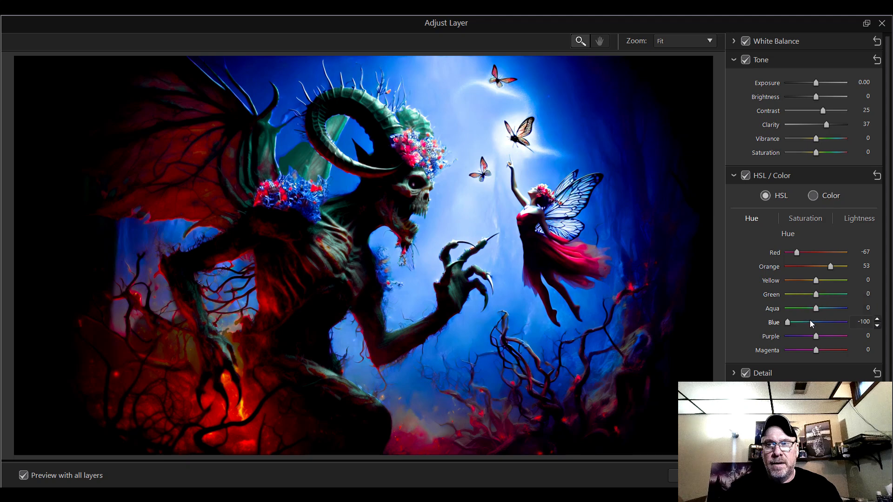
{"action": "left_click_drag", "start_coordinate": [788, 325], "coordinate": [818, 325]}
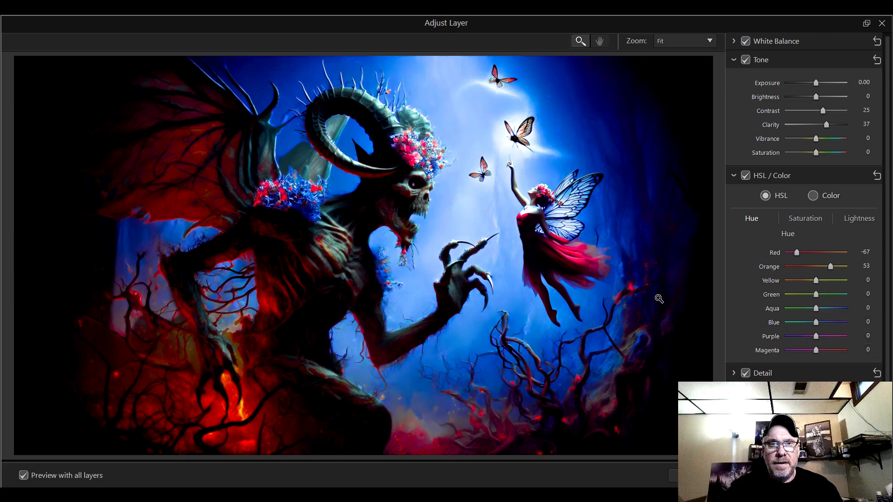
Step: Try the HSL Lightness of Red at 71 and Orange at 22, and check the devil's lower claw at 100 % zoom
{"action": "left_click", "coordinate": [817, 222]}
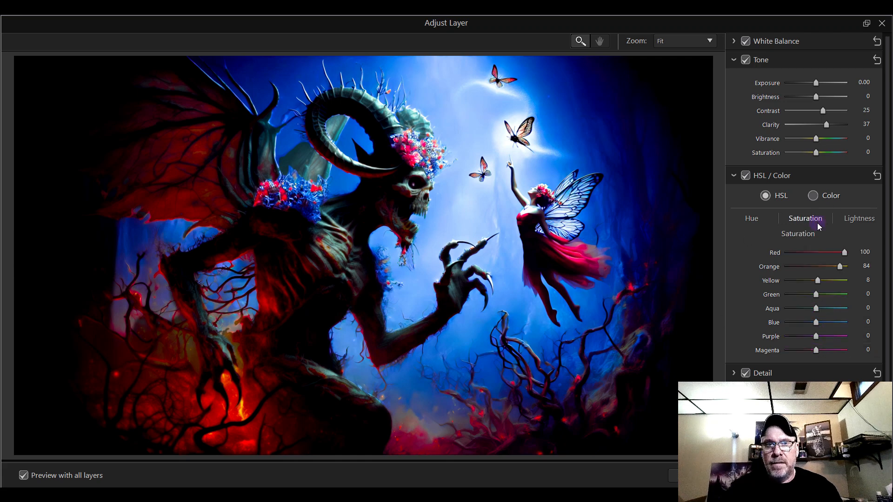
{"action": "left_click", "coordinate": [857, 218]}
{"action": "left_click_drag", "start_coordinate": [816, 254], "coordinate": [824, 272]}
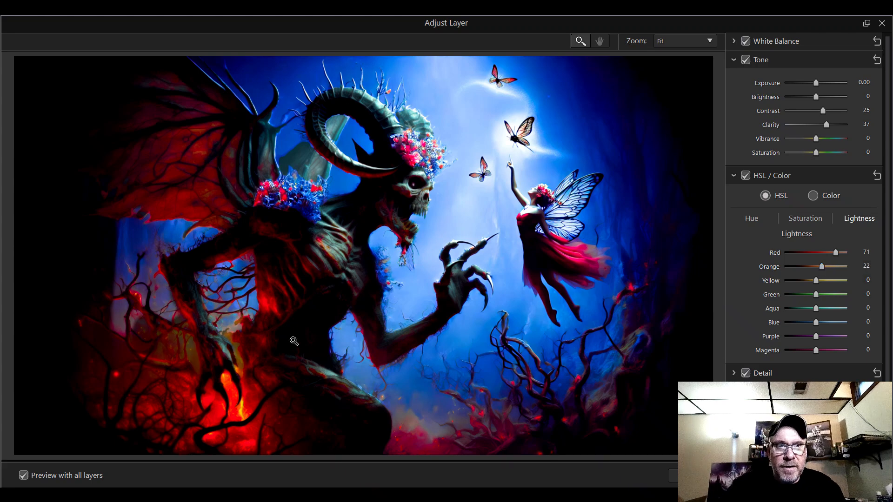
{"action": "left_click", "coordinate": [705, 41]}
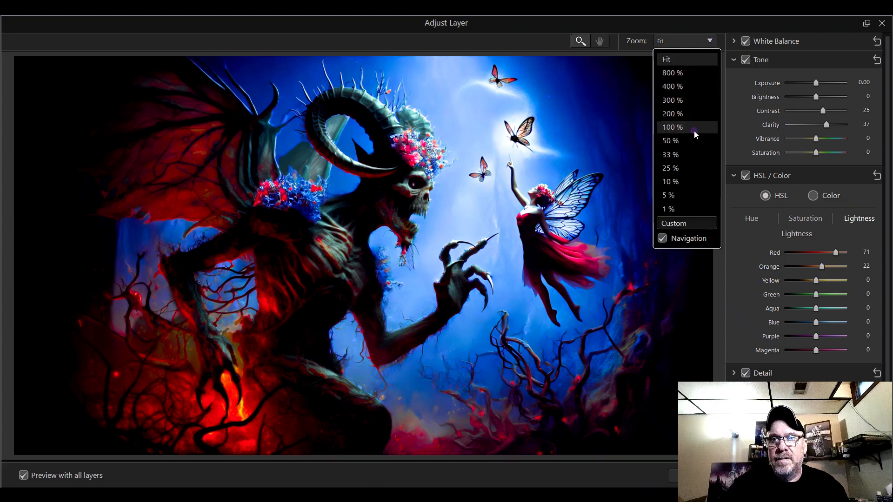
{"action": "left_click", "coordinate": [672, 127]}
{"action": "left_click_drag", "start_coordinate": [658, 387], "coordinate": [627, 409]}
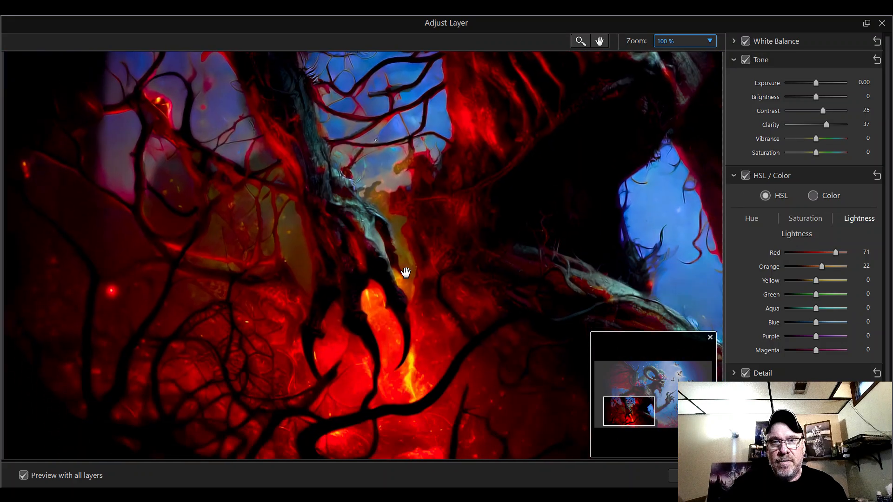
Step: Try the HSL Lightness of Orange at -100, Red at 32 and Yellow at 100
{"action": "left_click", "coordinate": [822, 266]}
{"action": "left_click_drag", "start_coordinate": [837, 269], "coordinate": [781, 274]}
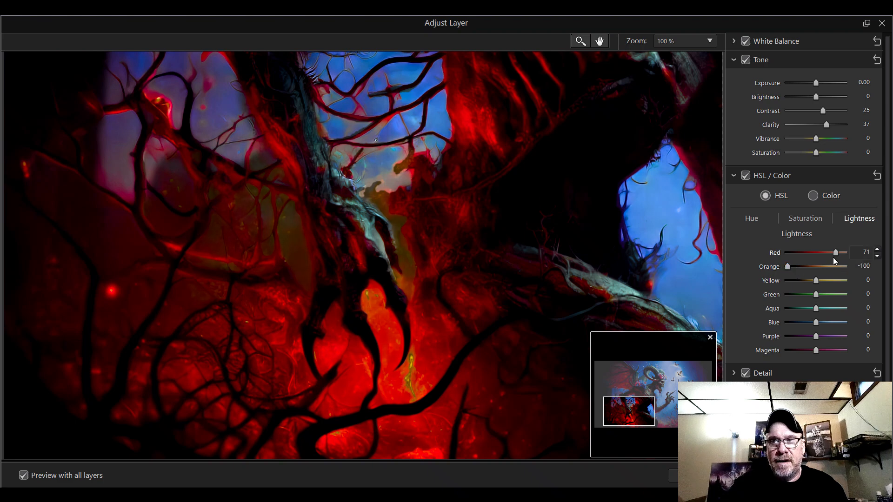
{"action": "left_click_drag", "start_coordinate": [834, 256], "coordinate": [815, 259]}
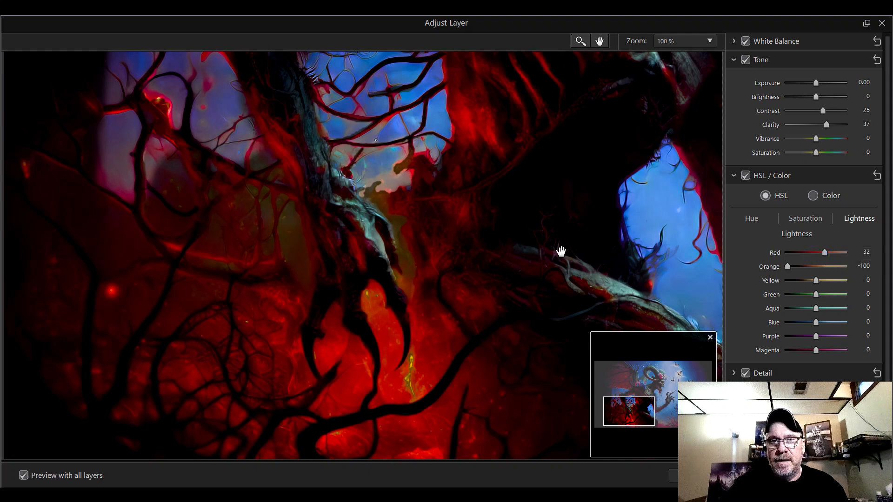
{"action": "mouse_move", "coordinate": [788, 265]}
{"action": "left_mouse_down"}
{"action": "mouse_move", "coordinate": [797, 268]}
{"action": "mouse_move", "coordinate": [788, 267]}
{"action": "left_mouse_up"}
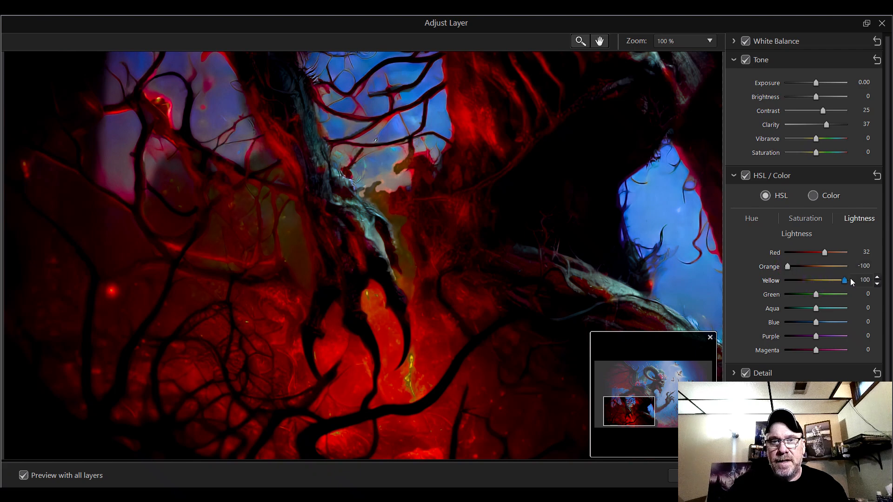
{"action": "mouse_move", "coordinate": [836, 281]}
{"action": "left_mouse_down"}
{"action": "mouse_move", "coordinate": [786, 282]}
{"action": "mouse_move", "coordinate": [847, 284]}
{"action": "left_mouse_up"}
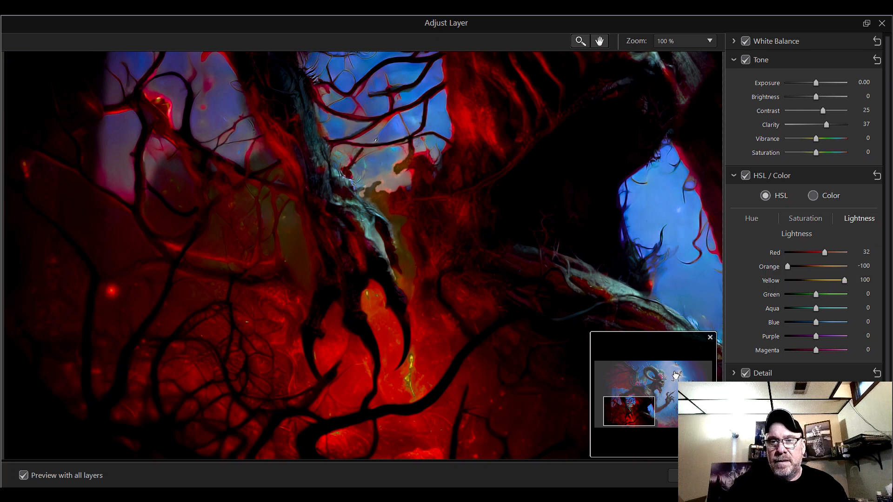
Step: Fit the whole image in view and return the HSL Lightness of Red, Orange and Yellow to 0
{"action": "left_click", "coordinate": [685, 41]}
{"action": "left_click", "coordinate": [692, 71]}
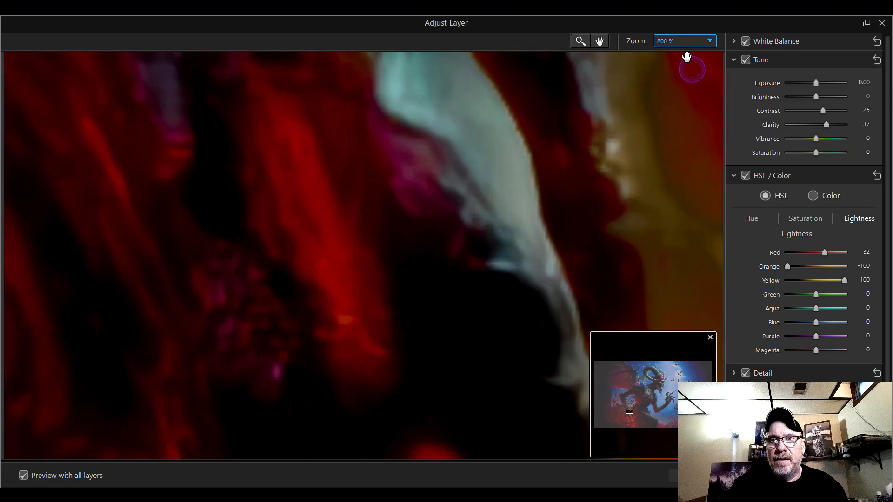
{"action": "left_click", "coordinate": [688, 43]}
{"action": "left_click", "coordinate": [695, 61]}
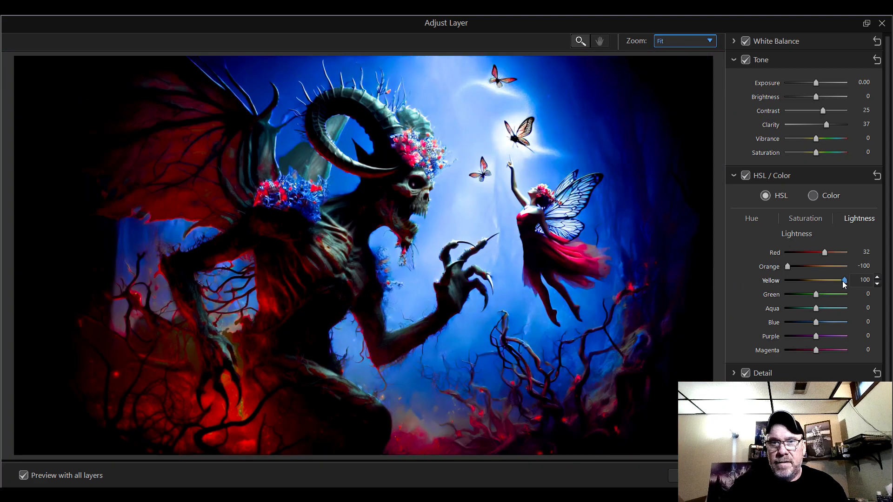
{"action": "left_click_drag", "start_coordinate": [843, 282], "coordinate": [816, 252]}
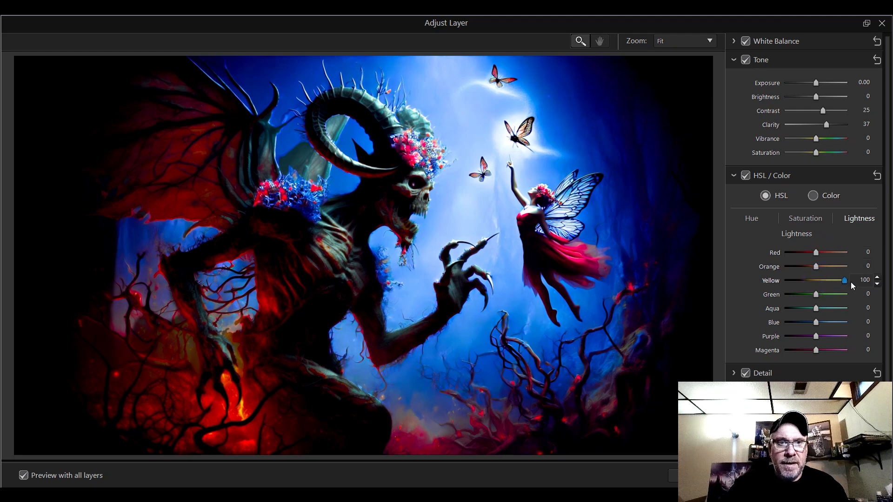
{"action": "left_click_drag", "start_coordinate": [854, 282], "coordinate": [774, 285]}
{"action": "double_click", "coordinate": [818, 281]}
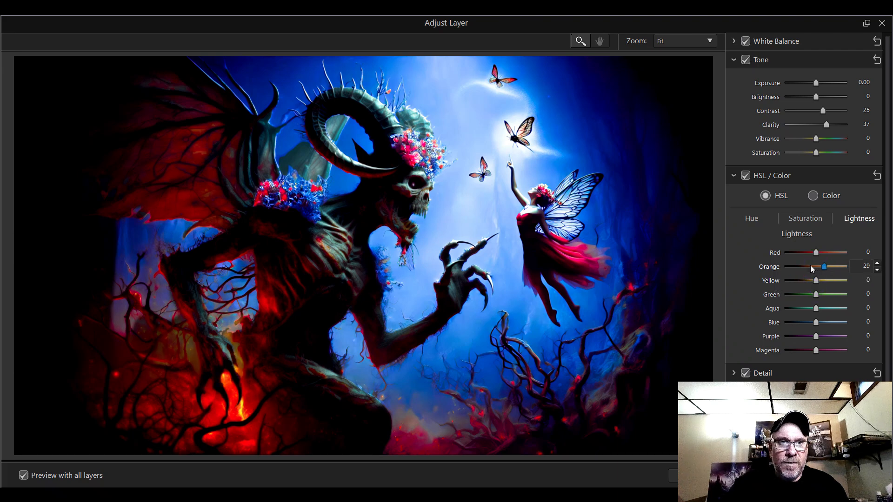
Step: Set the HSL Lightness of Orange to 69
{"action": "left_click_drag", "start_coordinate": [810, 265], "coordinate": [839, 268]}
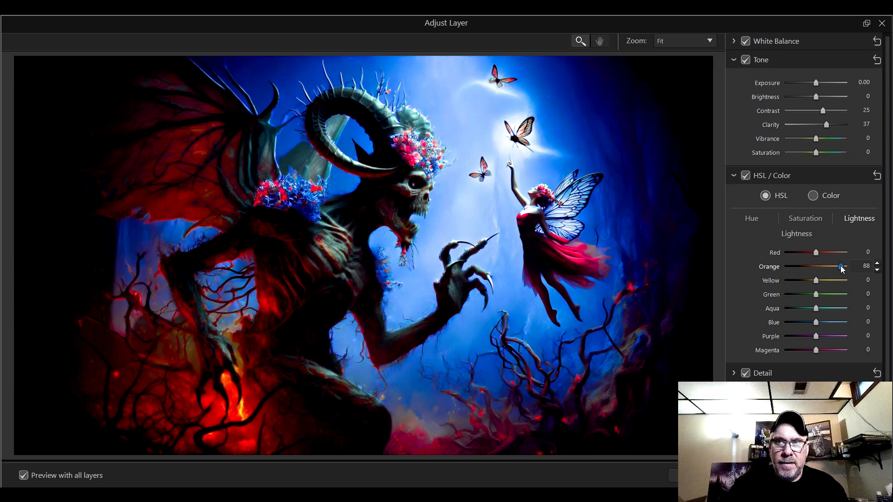
{"action": "left_click", "coordinate": [836, 266]}
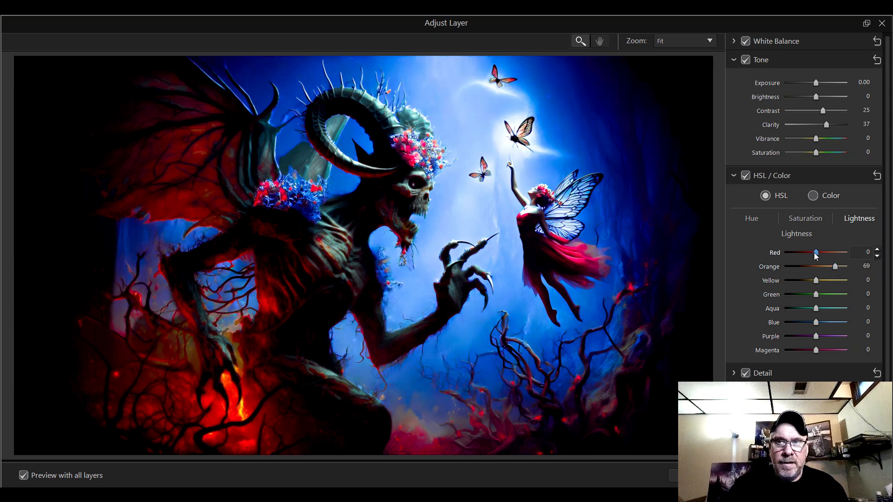
Step: Set the HSL Lightness of Red to 88 and the Tone Brightness to 14
{"action": "left_click_drag", "start_coordinate": [815, 253], "coordinate": [842, 256]}
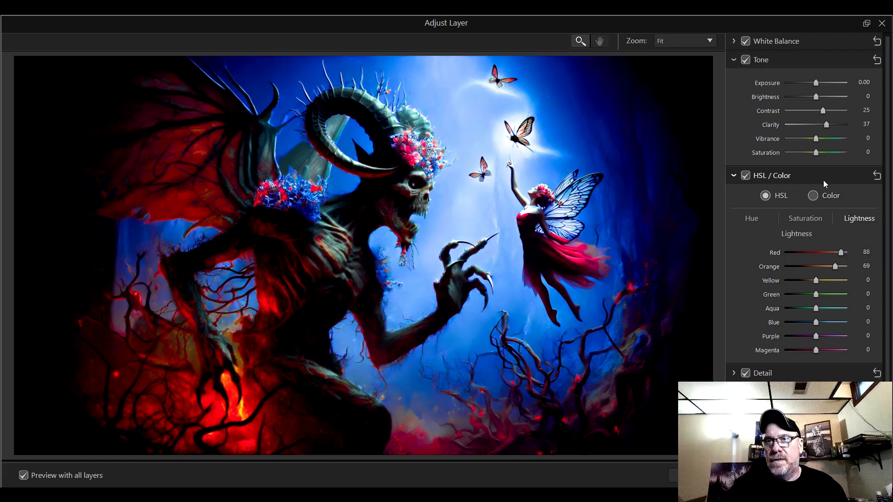
{"action": "left_click", "coordinate": [733, 176]}
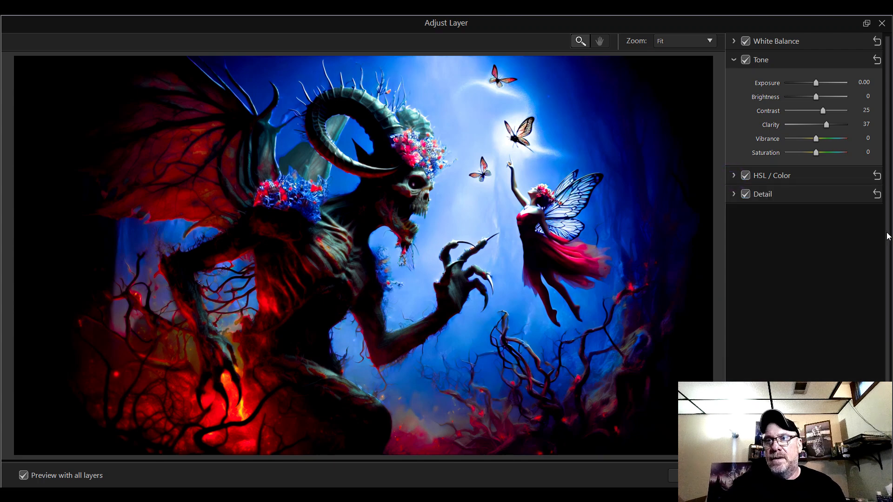
{"action": "mouse_move", "coordinate": [816, 97]}
{"action": "left_mouse_down"}
{"action": "mouse_move", "coordinate": [831, 101]}
{"action": "mouse_move", "coordinate": [823, 102]}
{"action": "left_mouse_up"}
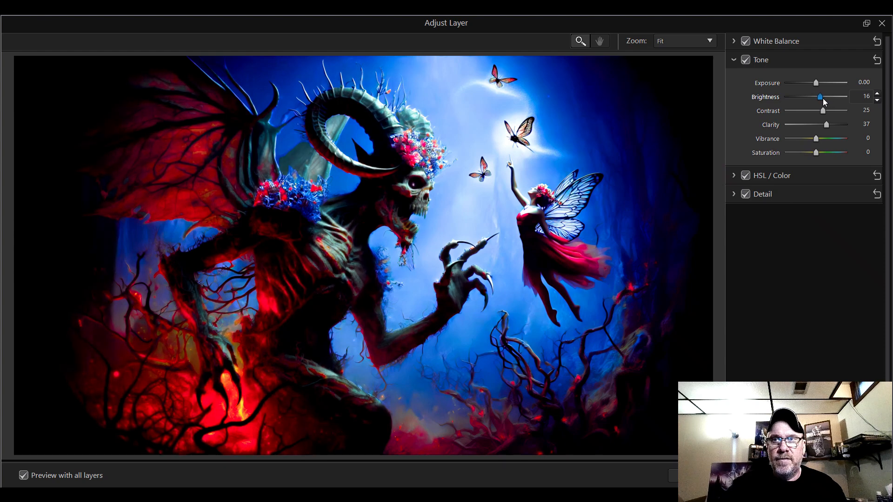
{"action": "left_click", "coordinate": [877, 100]}
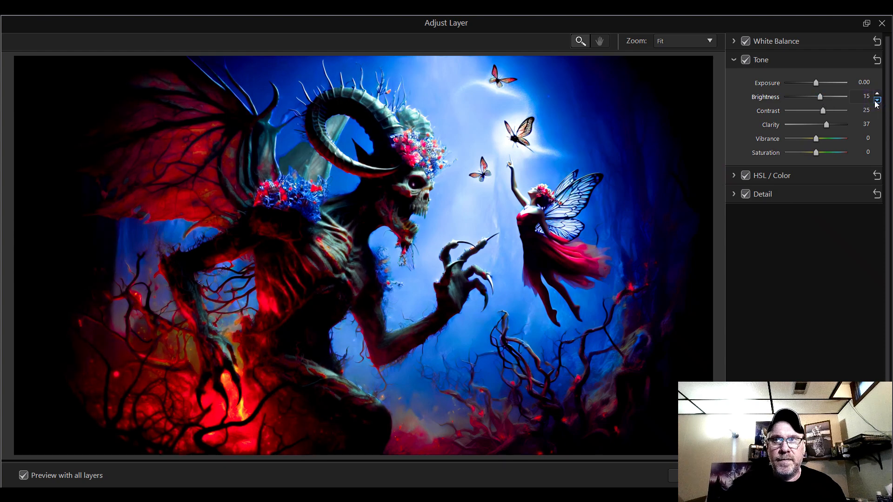
{"action": "left_click", "coordinate": [877, 101]}
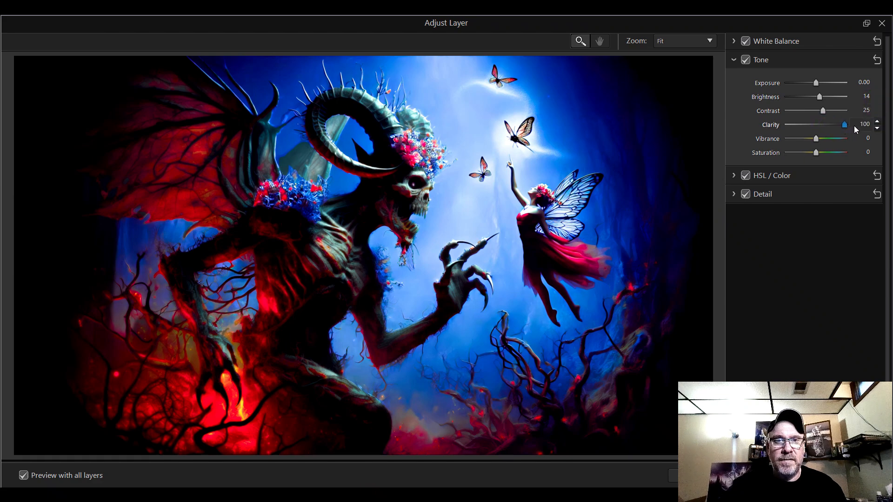
Step: Set the Tone Clarity to 47, Vibrance to 8 and Saturation to -37, and check the devil's body at 100 % zoom
{"action": "left_click_drag", "start_coordinate": [853, 126], "coordinate": [807, 157]}
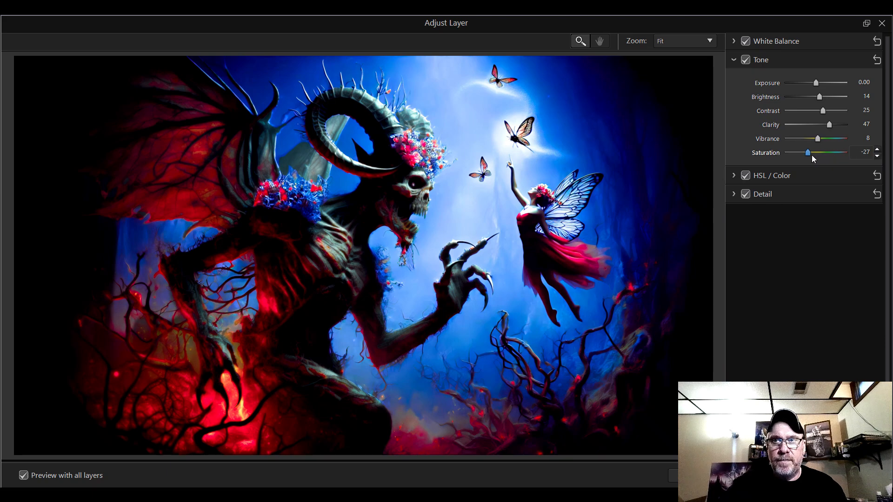
{"action": "left_click", "coordinate": [817, 154]}
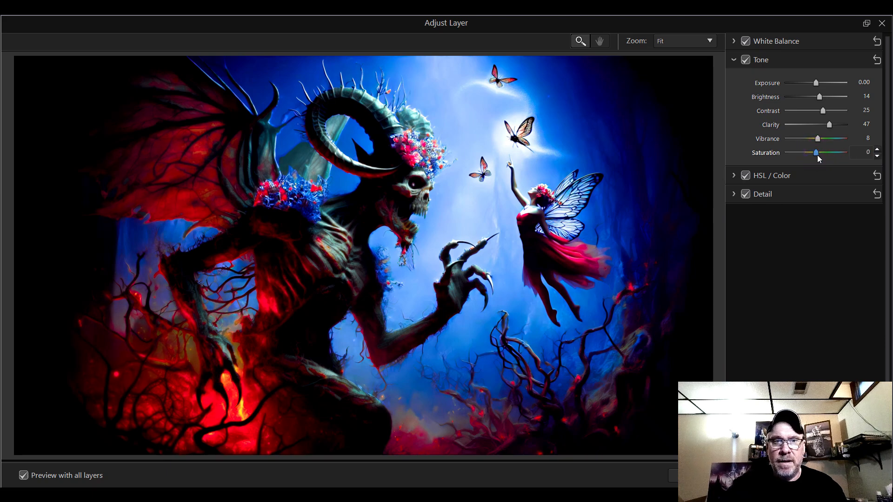
{"action": "mouse_move", "coordinate": [818, 156]}
{"action": "left_mouse_down"}
{"action": "mouse_move", "coordinate": [789, 158]}
{"action": "mouse_move", "coordinate": [806, 157]}
{"action": "left_mouse_up"}
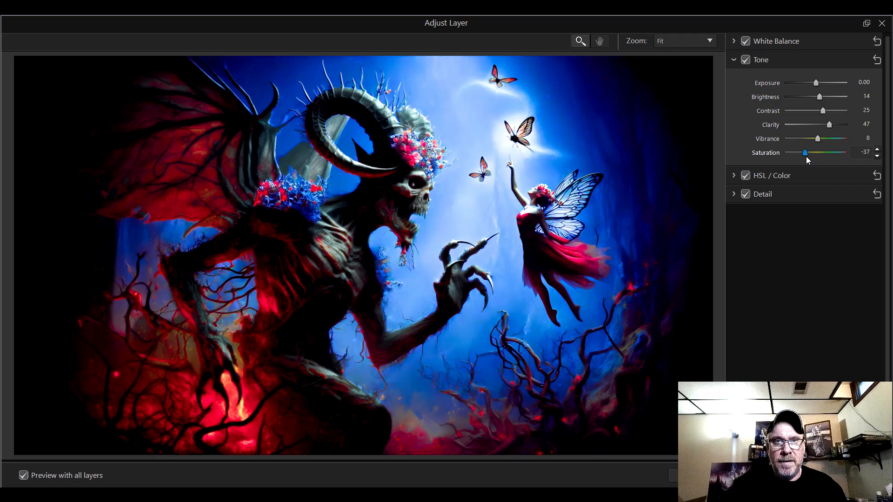
{"action": "left_click", "coordinate": [703, 42]}
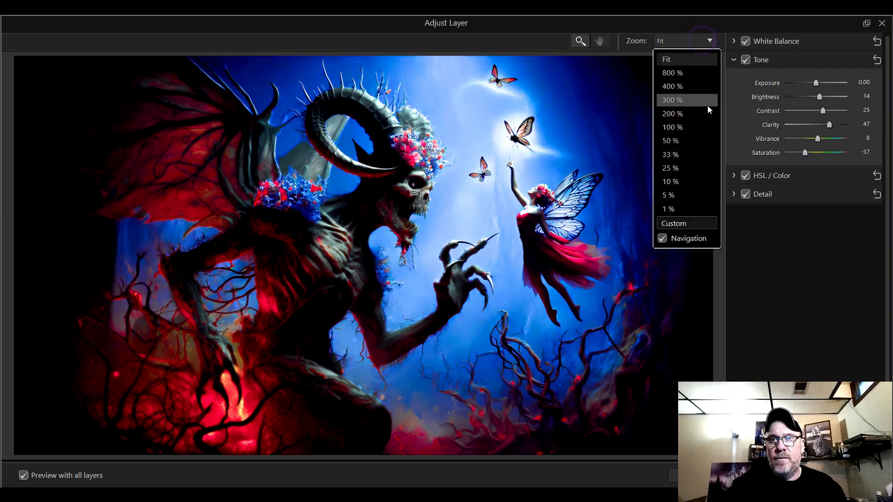
{"action": "left_click", "coordinate": [707, 129]}
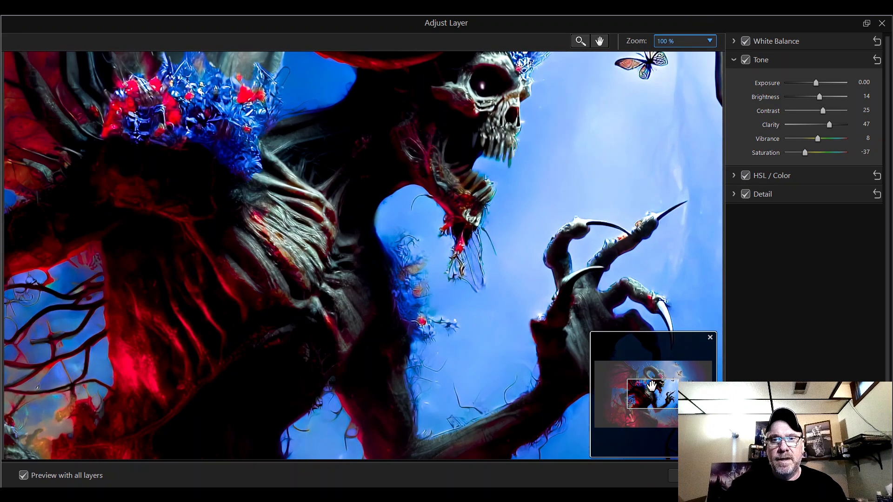
{"action": "left_click_drag", "start_coordinate": [651, 385], "coordinate": [641, 399]}
{"action": "left_click", "coordinate": [693, 42]}
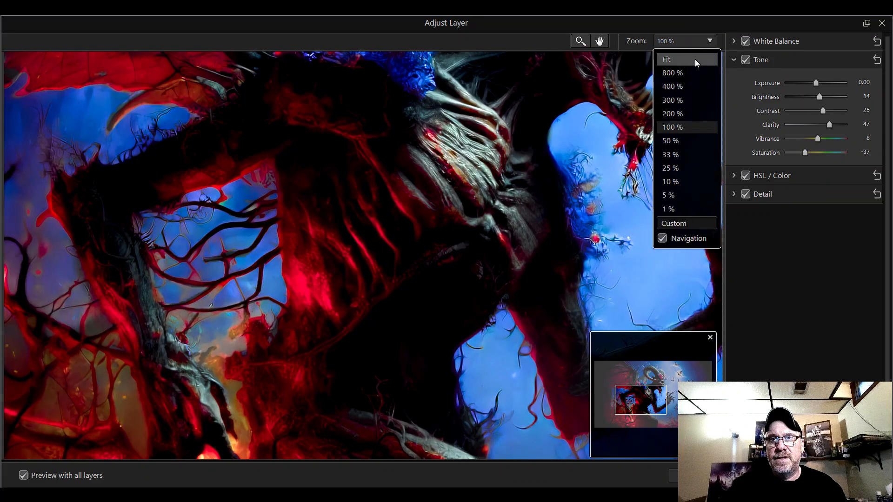
{"action": "left_click", "coordinate": [696, 60]}
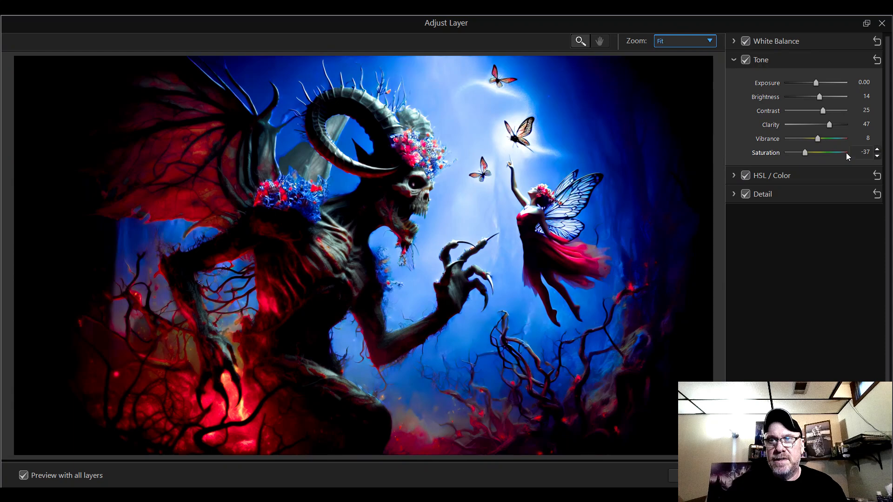
Step: Set the Tone Saturation to -23 and Vibrance to 28
{"action": "left_click", "coordinate": [878, 151]}
{"action": "left_click", "coordinate": [878, 150]}
{"action": "left_click", "coordinate": [878, 151]}
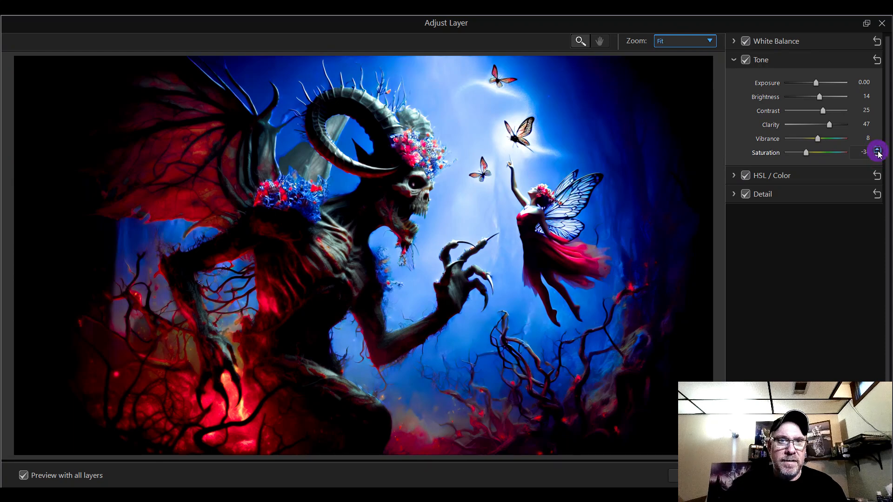
{"action": "left_click", "coordinate": [878, 151]}
{"action": "left_click", "coordinate": [877, 150]}
{"action": "left_click", "coordinate": [878, 151]}
{"action": "left_click", "coordinate": [878, 151]}
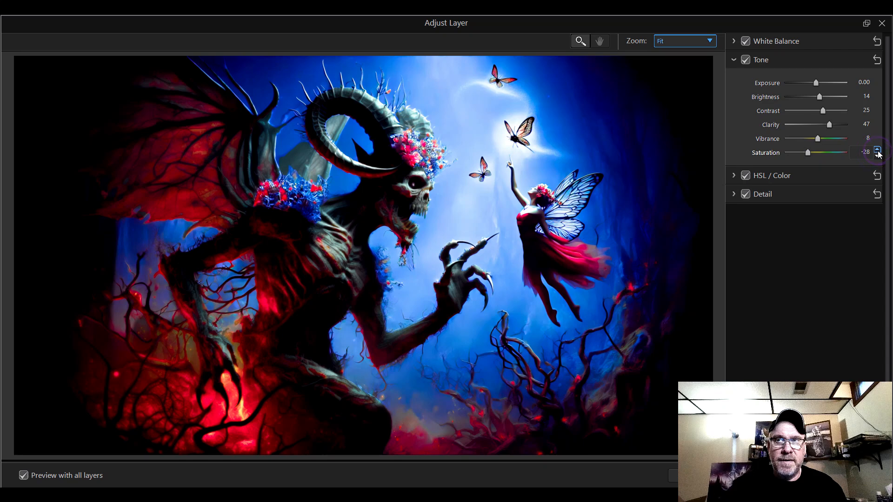
{"action": "left_click", "coordinate": [878, 150]}
{"action": "left_click", "coordinate": [877, 151]}
{"action": "left_click", "coordinate": [878, 151]}
{"action": "left_click", "coordinate": [877, 150]}
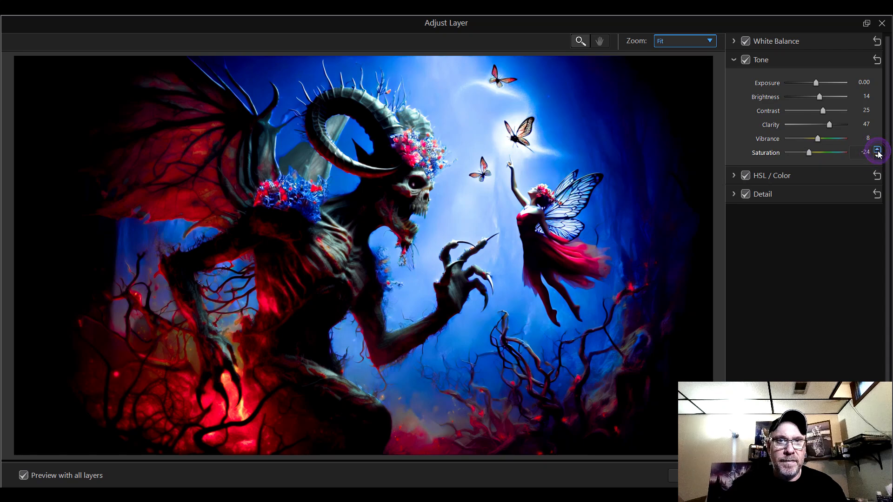
{"action": "left_click", "coordinate": [877, 151]}
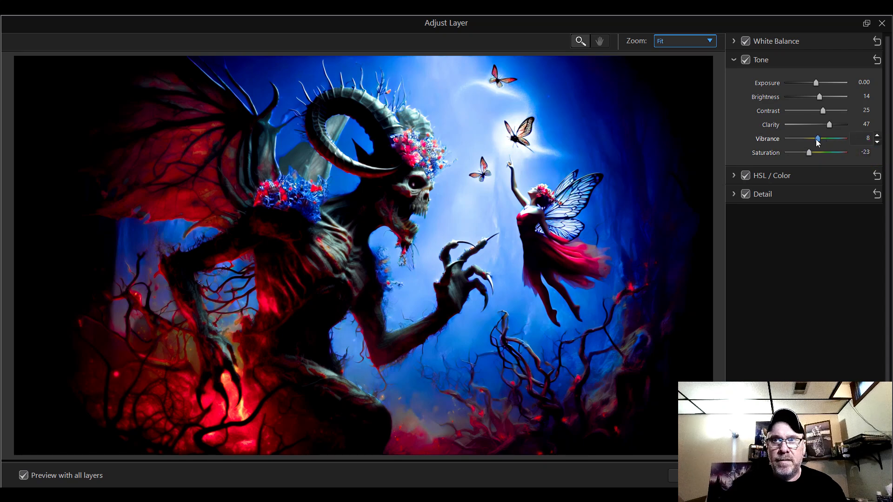
{"action": "mouse_move", "coordinate": [817, 139]}
{"action": "left_mouse_down"}
{"action": "mouse_move", "coordinate": [837, 144]}
{"action": "mouse_move", "coordinate": [809, 142]}
{"action": "mouse_move", "coordinate": [823, 142]}
{"action": "left_mouse_up"}
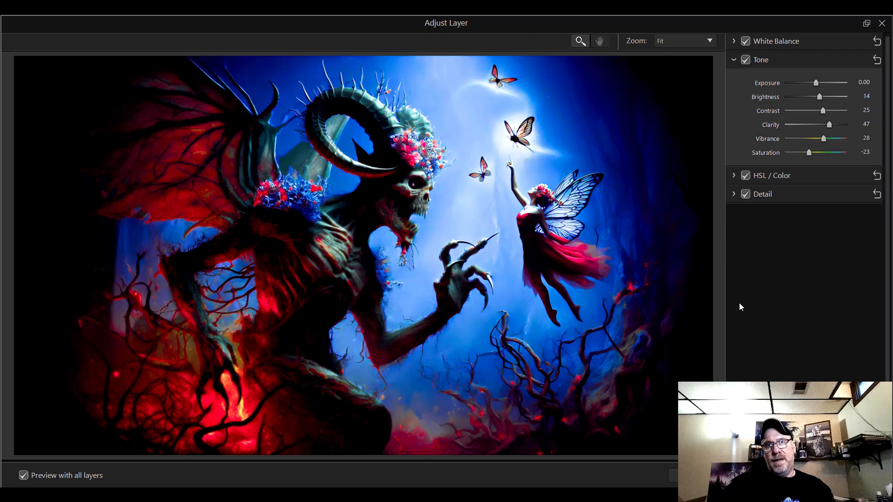
Step: Inspect the devil's chest, lower claw and horns at 200 % zoom, and apply the layer adjustments
{"action": "left_click", "coordinate": [692, 40]}
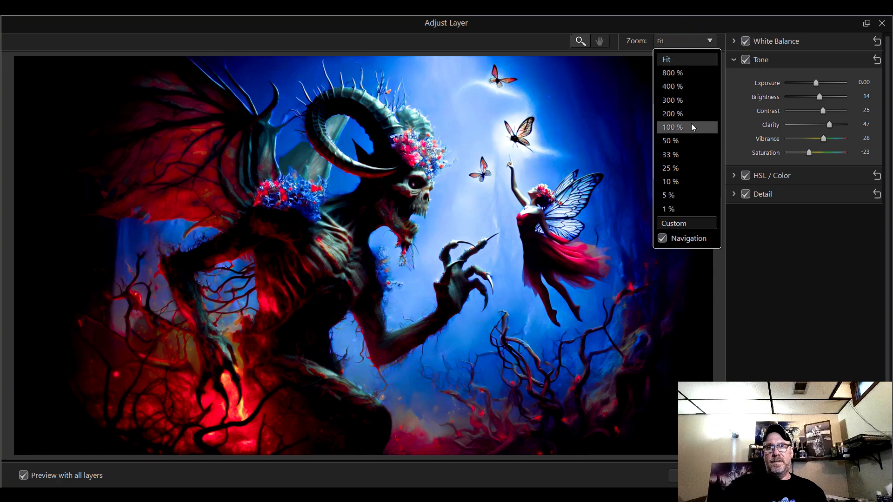
{"action": "left_click", "coordinate": [692, 111]}
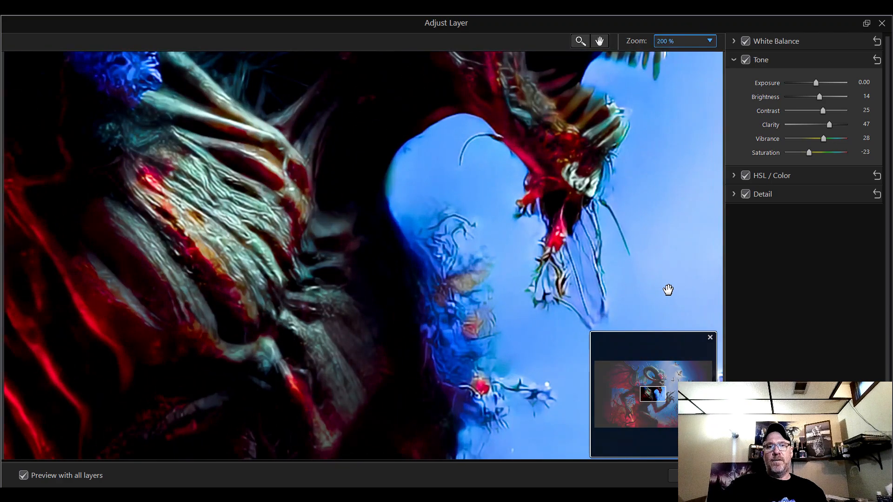
{"action": "left_click_drag", "start_coordinate": [654, 394], "coordinate": [635, 411]}
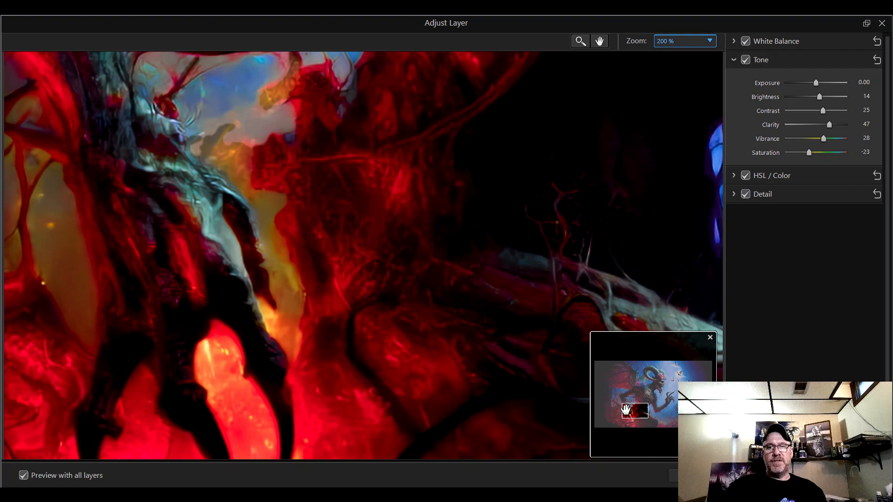
{"action": "left_click_drag", "start_coordinate": [625, 409], "coordinate": [661, 360]}
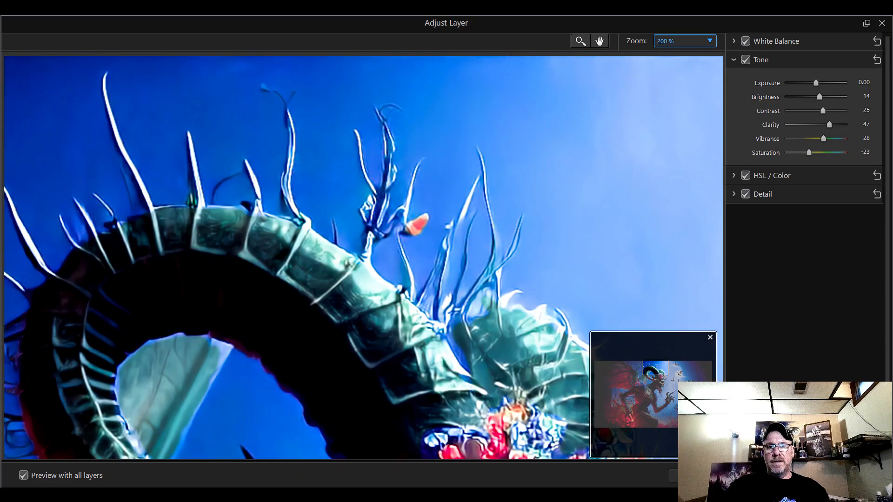
{"action": "left_click", "coordinate": [682, 41]}
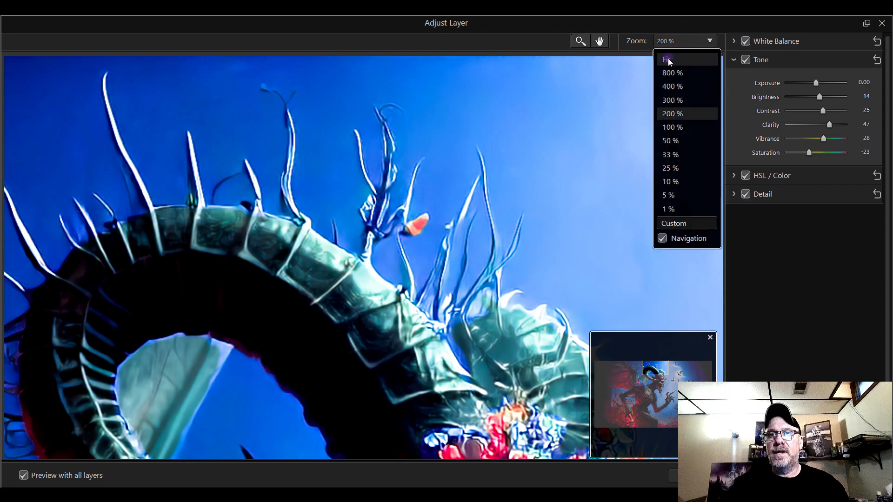
{"action": "left_click", "coordinate": [667, 57]}
{"action": "left_click", "coordinate": [794, 475]}
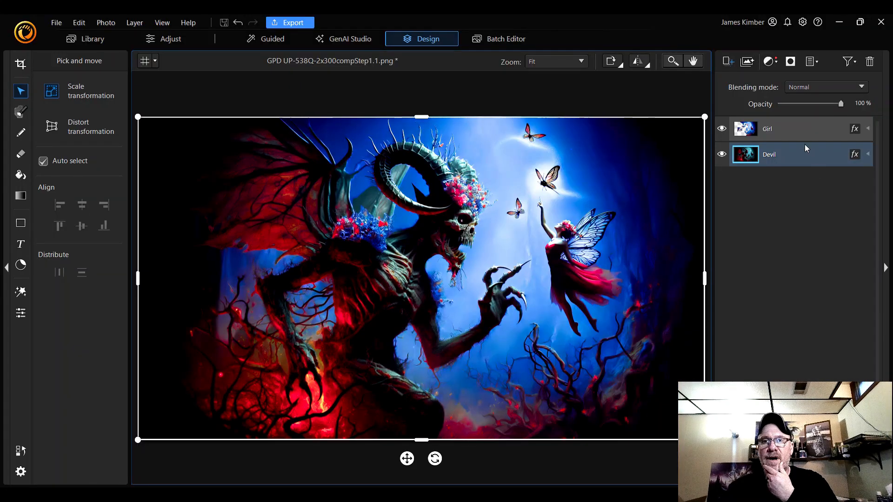
Step: Compare the two versions by moving the Girl layer below Devil and restoring the original layer order
{"action": "left_click_drag", "start_coordinate": [794, 128], "coordinate": [796, 168]}
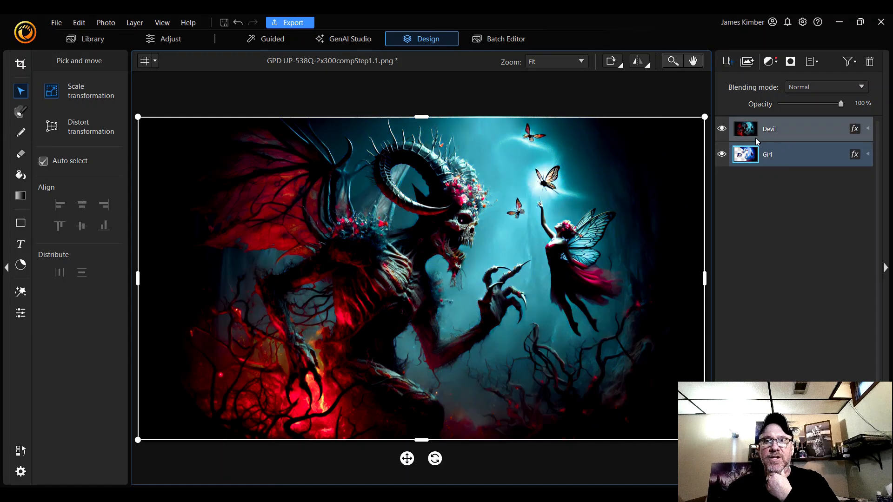
{"action": "left_click", "coordinate": [788, 129]}
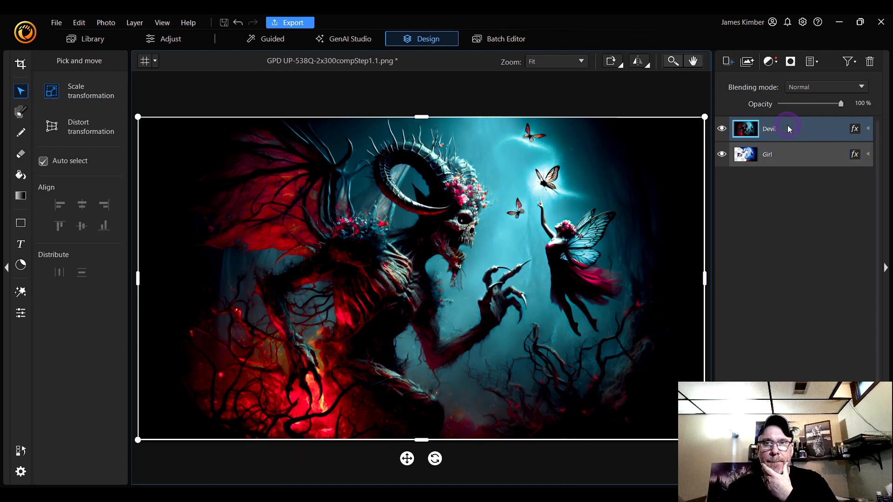
{"action": "left_click_drag", "start_coordinate": [788, 129], "coordinate": [787, 166]}
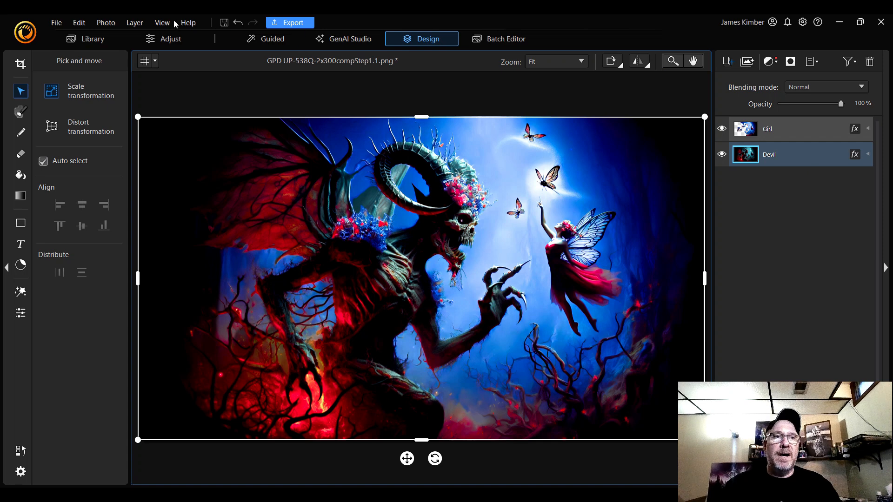
Step: Add "Logo final no background.png" from the library's Kaosivity folder as a new photo layer
{"action": "left_click", "coordinate": [134, 23]}
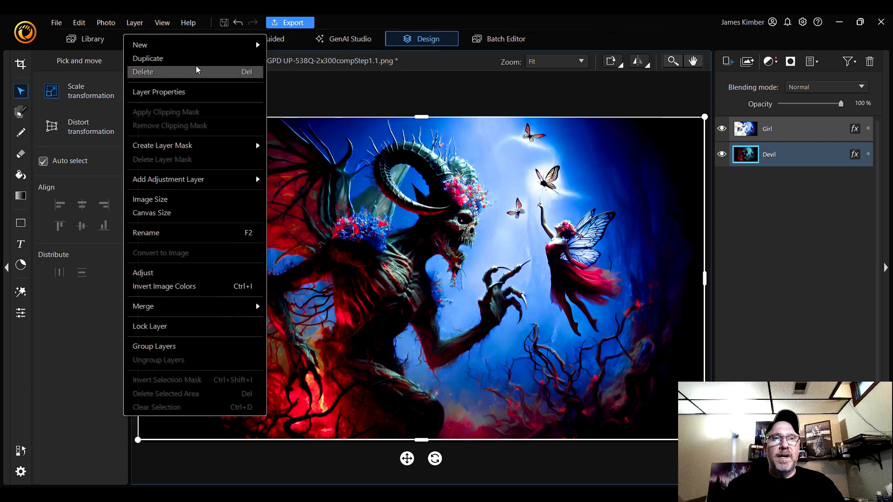
{"action": "mouse_move", "coordinate": [223, 45]}
{"action": "mouse_move", "coordinate": [338, 93]}
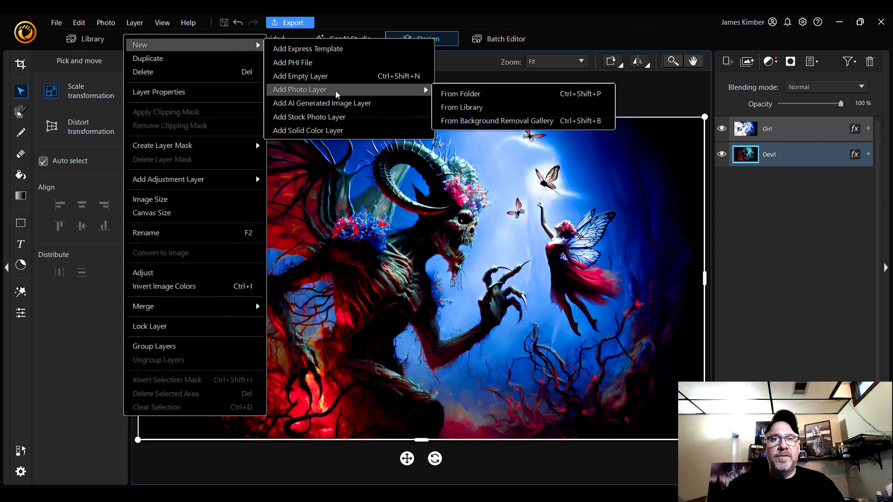
{"action": "left_click", "coordinate": [457, 106]}
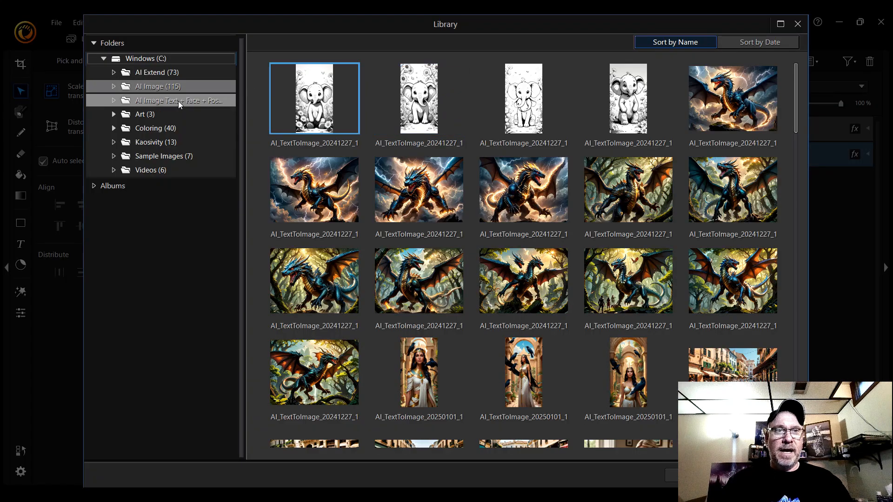
{"action": "left_click", "coordinate": [165, 144]}
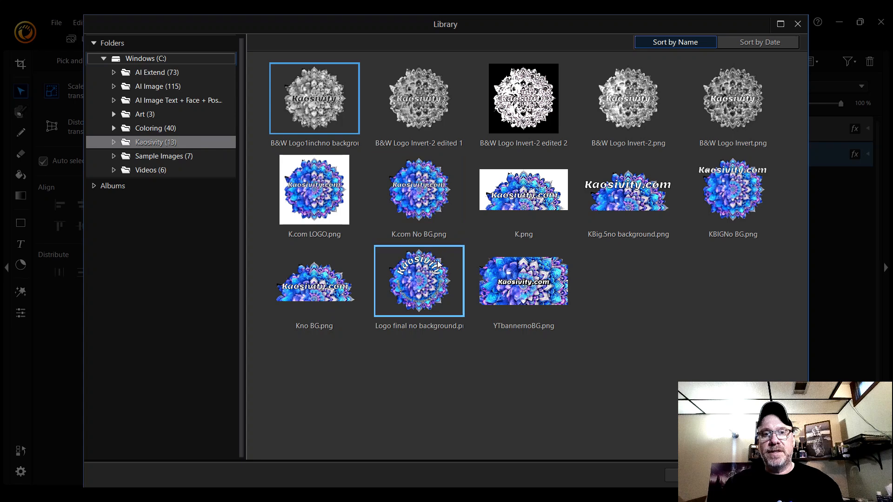
{"action": "left_click", "coordinate": [423, 286]}
{"action": "double_click", "coordinate": [423, 283]}
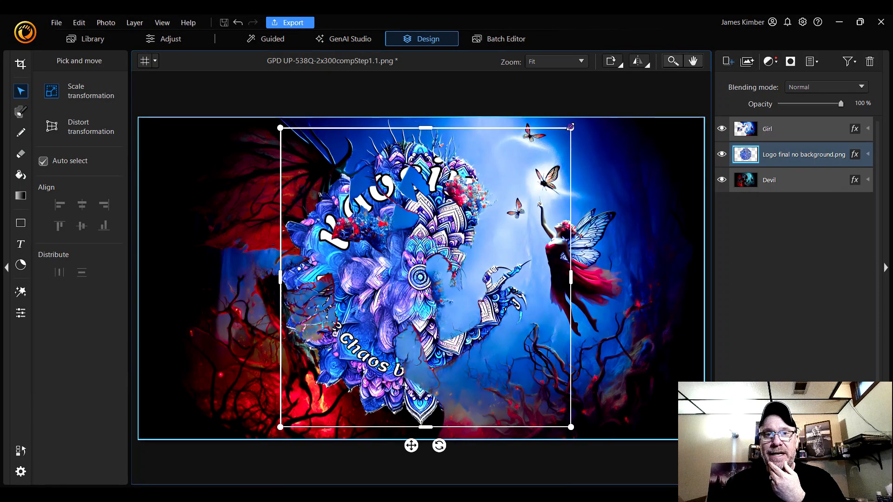
Step: Bring the logo layer above Girl, shrink the logo to a small badge and place it below the fairy near the image's lower-right corner
{"action": "left_click_drag", "start_coordinate": [571, 126], "coordinate": [428, 262]}
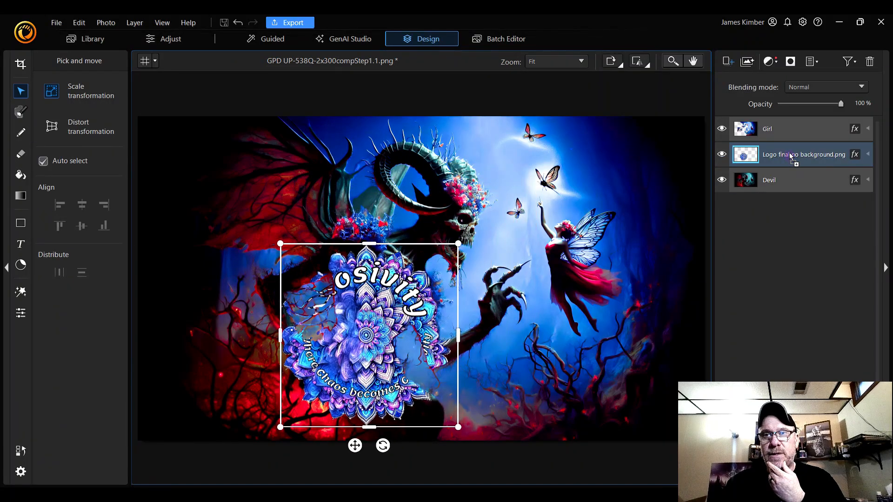
{"action": "left_click_drag", "start_coordinate": [792, 160], "coordinate": [793, 131]}
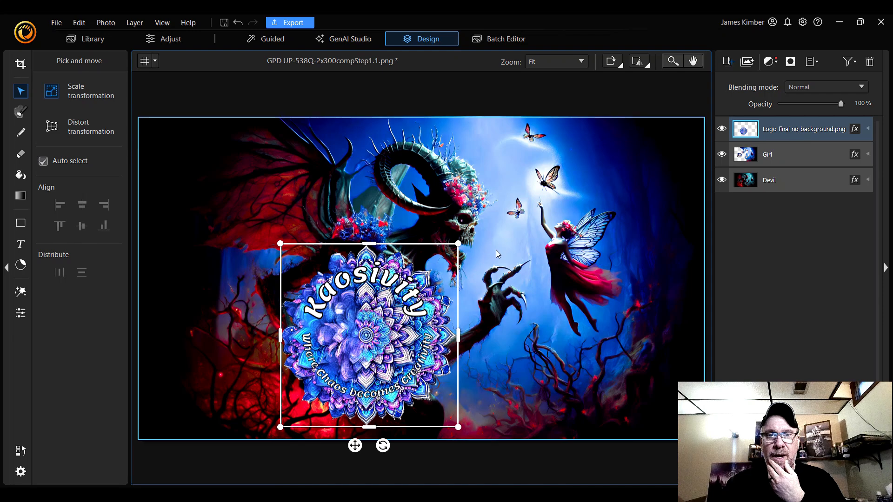
{"action": "left_click_drag", "start_coordinate": [459, 243], "coordinate": [310, 396]}
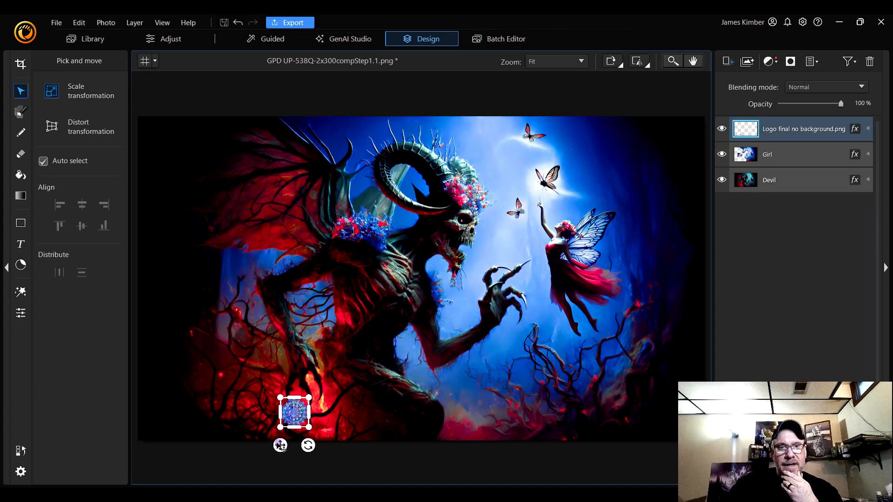
{"action": "left_click_drag", "start_coordinate": [280, 446], "coordinate": [622, 413]}
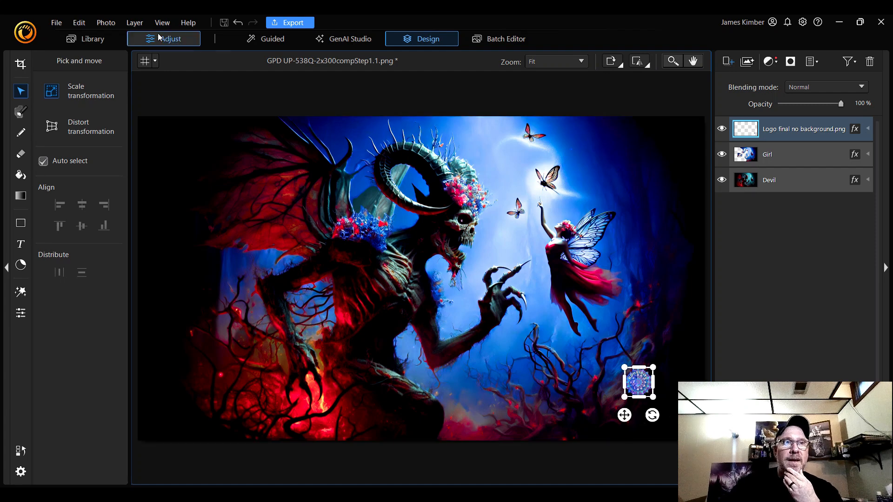
Step: Merge all of the composite's layers, including the logo, Girl and Devil, into a single layer
{"action": "left_click", "coordinate": [134, 22]}
{"action": "mouse_move", "coordinate": [187, 311]}
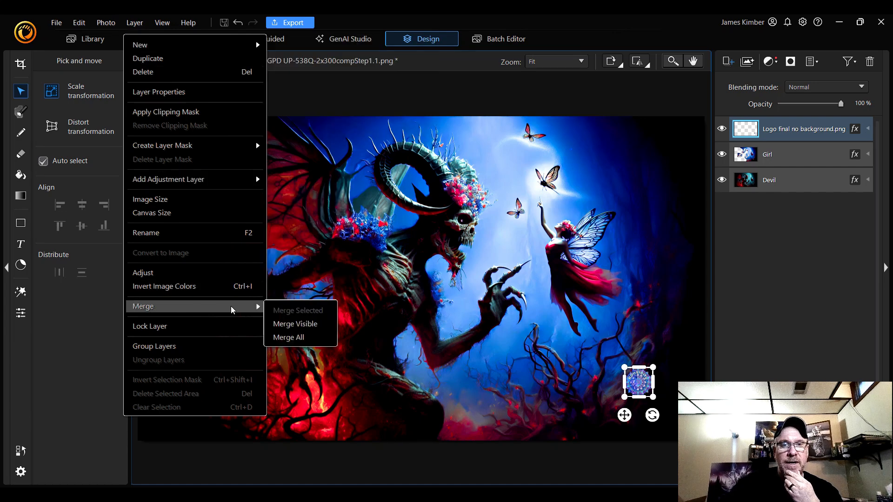
{"action": "mouse_move", "coordinate": [181, 43]}
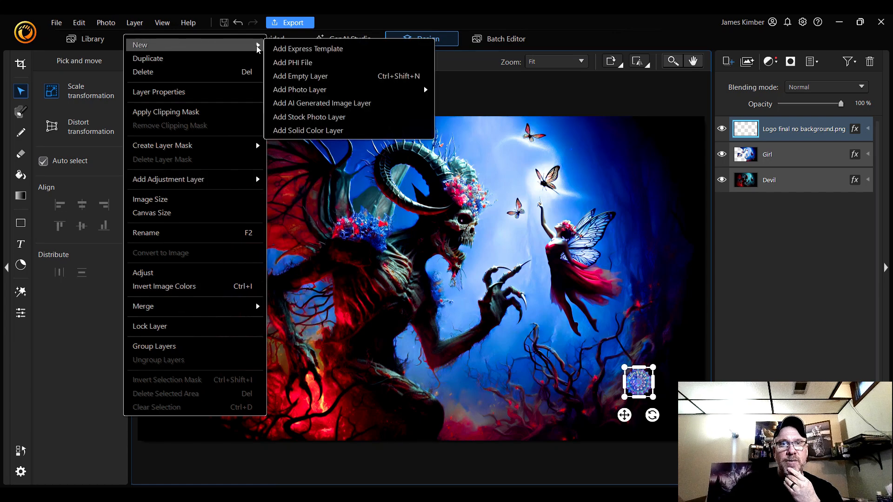
{"action": "mouse_move", "coordinate": [317, 95]}
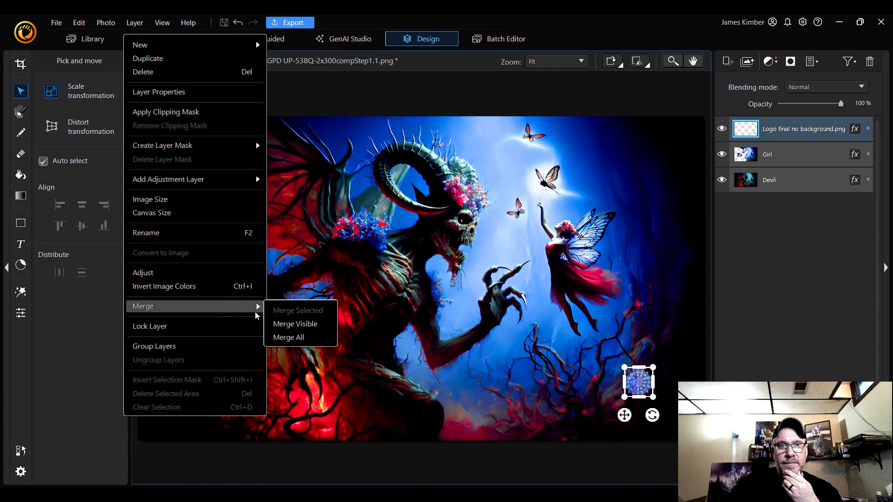
{"action": "left_click", "coordinate": [301, 338]}
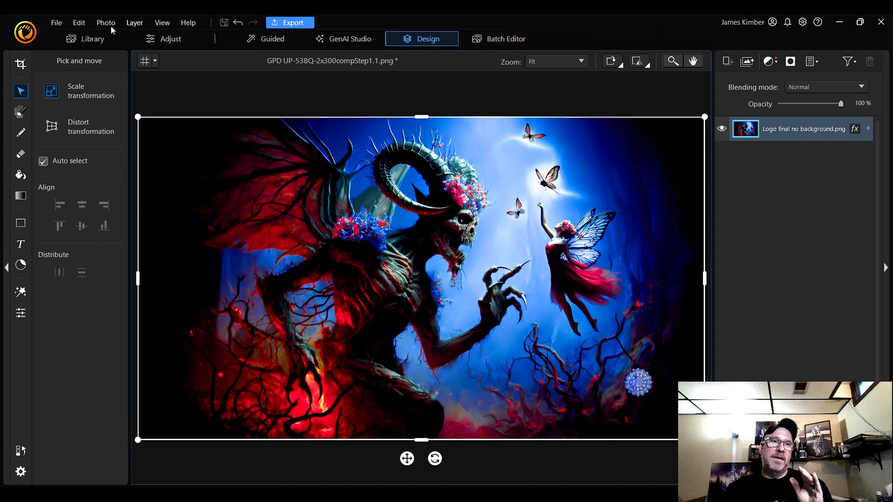
{"action": "left_click", "coordinate": [56, 22]}
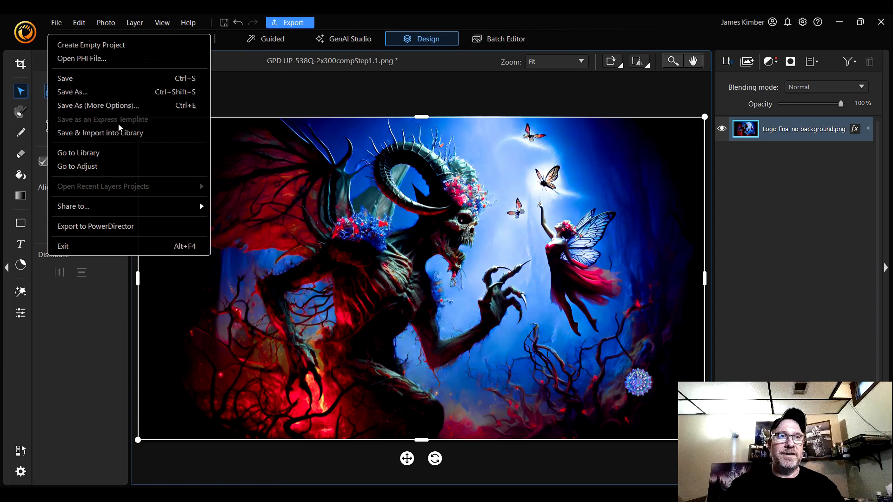
{"action": "left_click", "coordinate": [505, 495]}
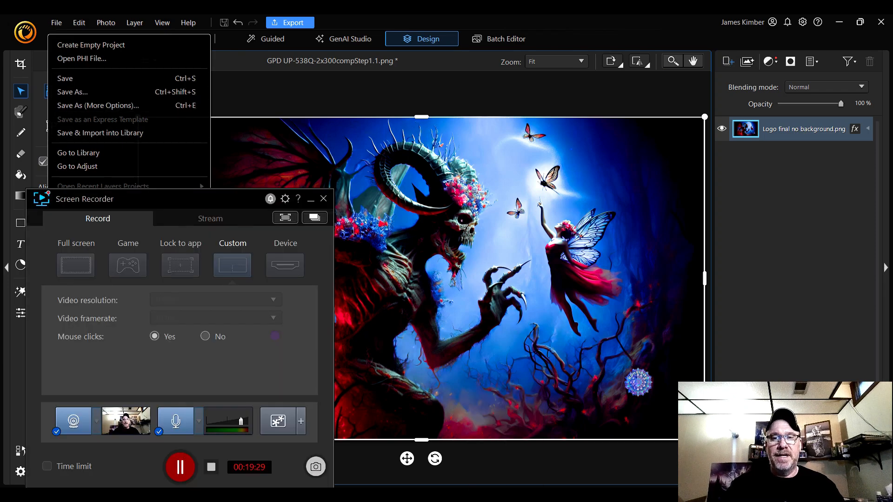